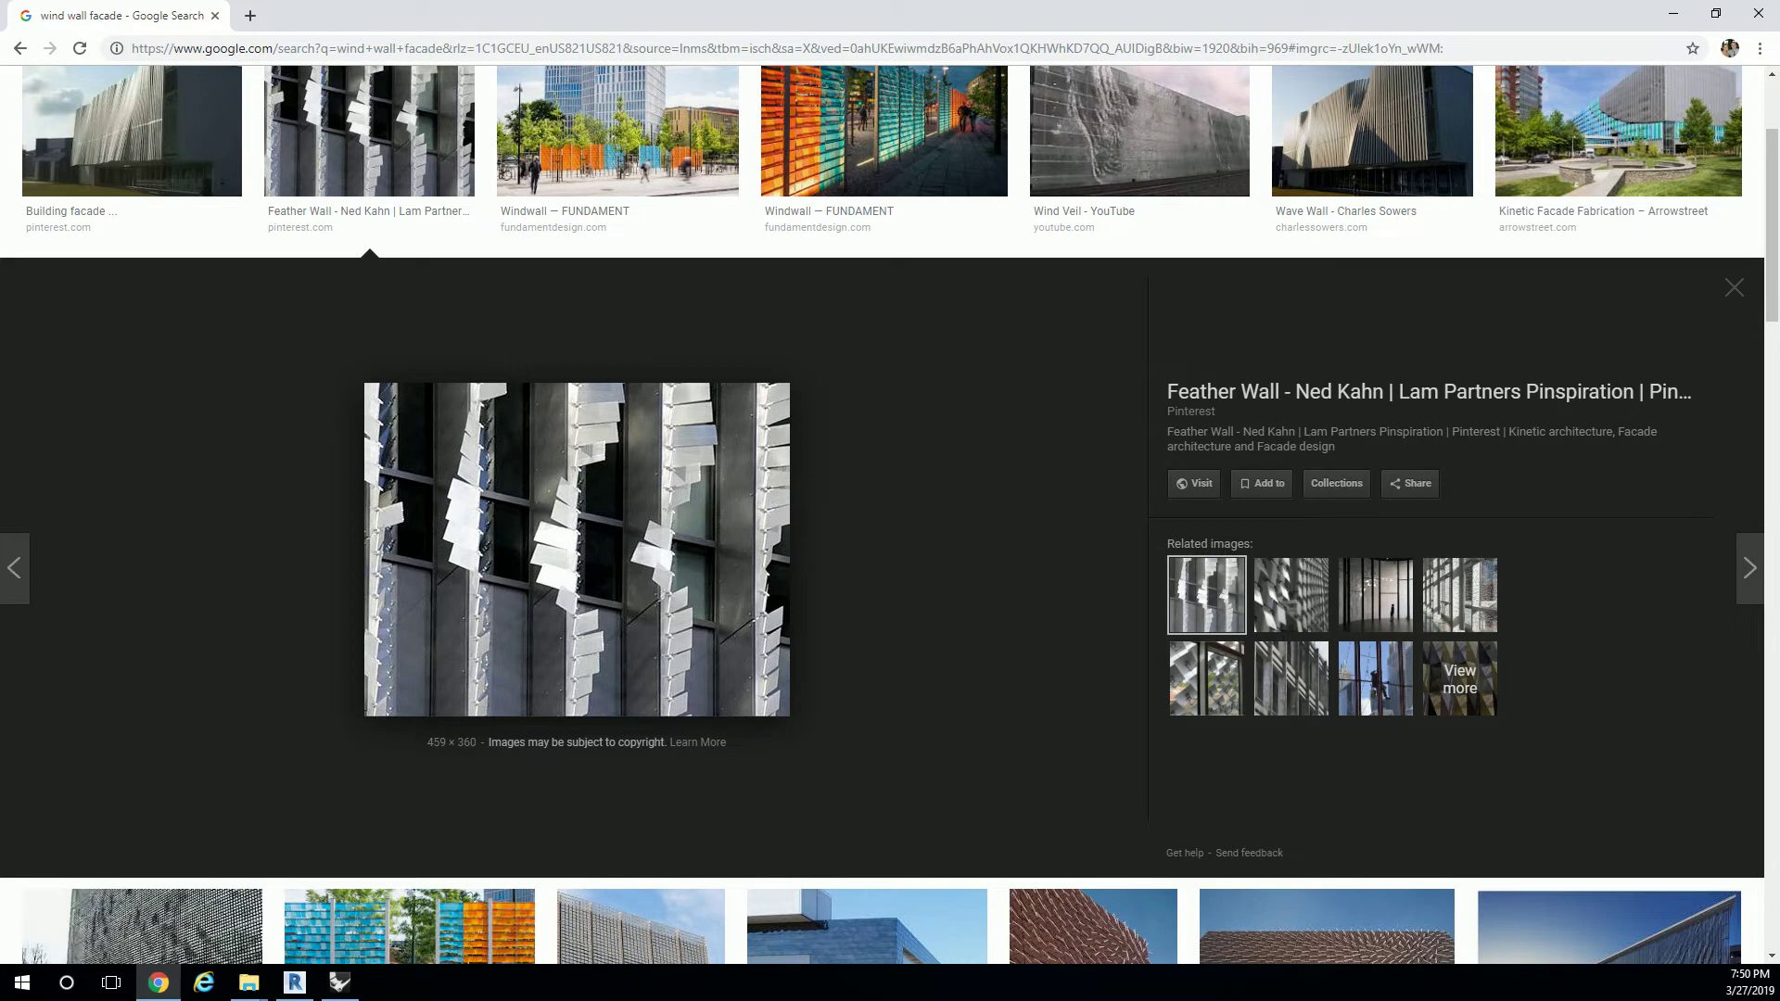
Browse the Wave Wall, Kinetic Facade Fabrication and Windswept façade previews in Google Images.
scroll(1081, 350, "up", 2)
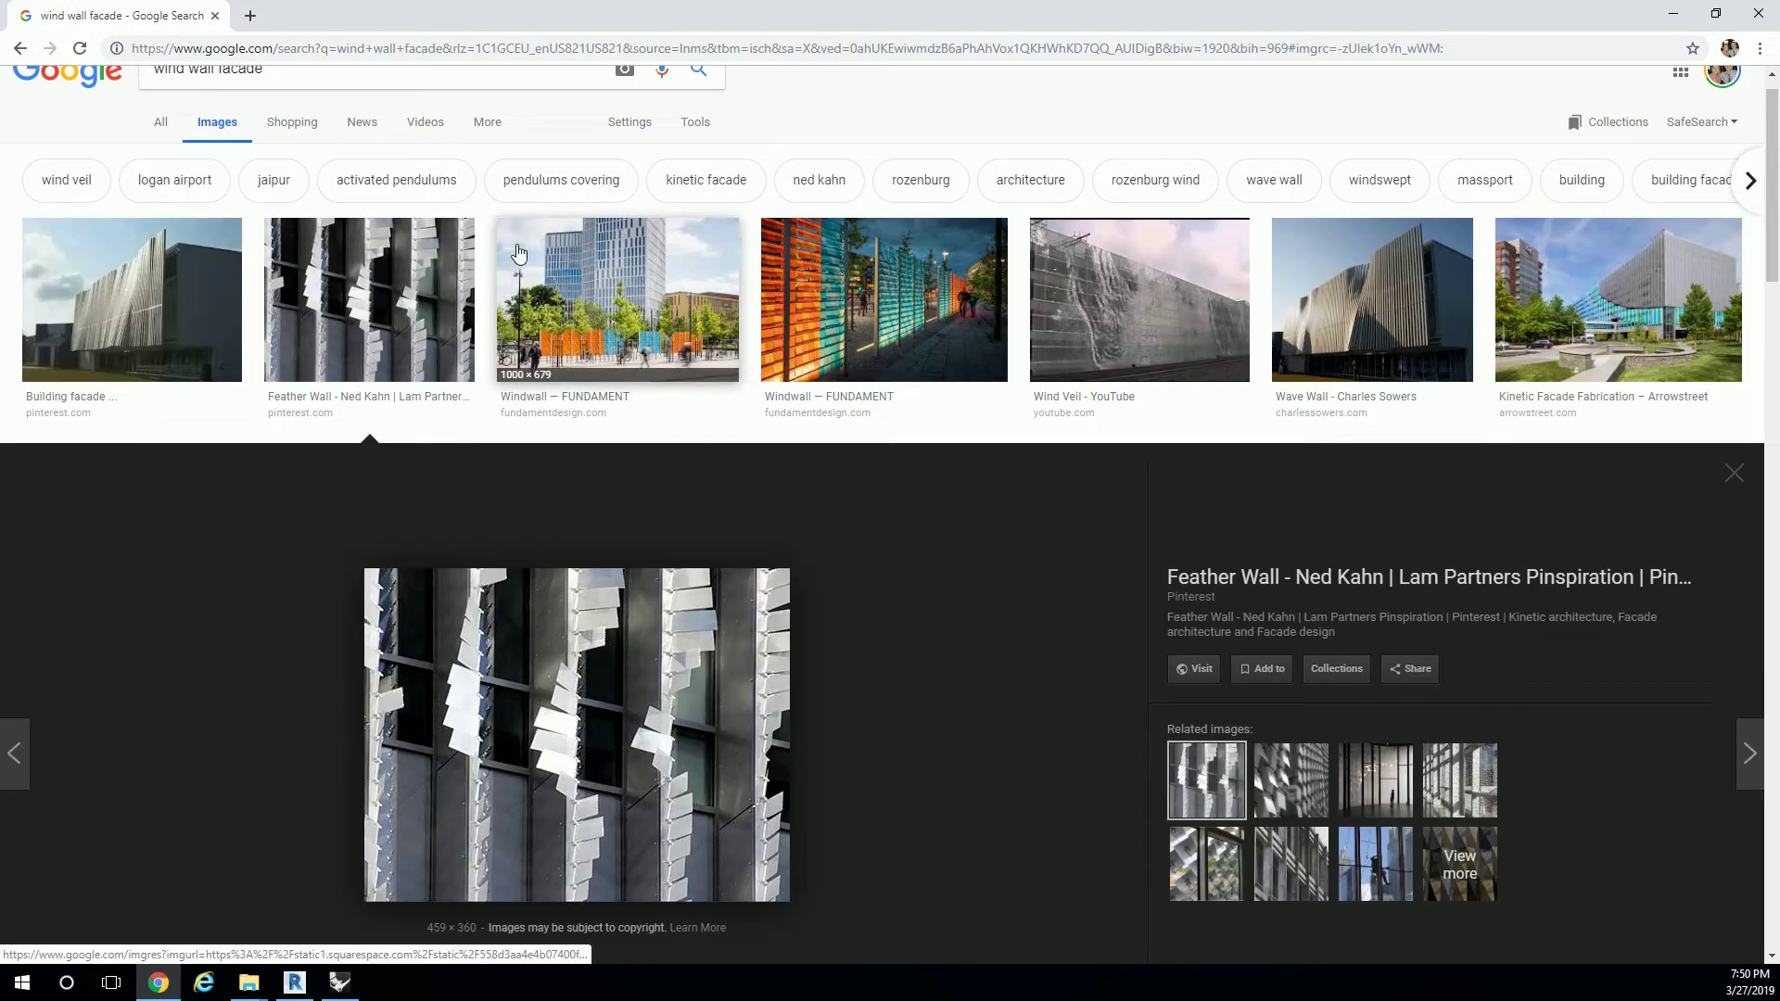
left_click(240, 309)
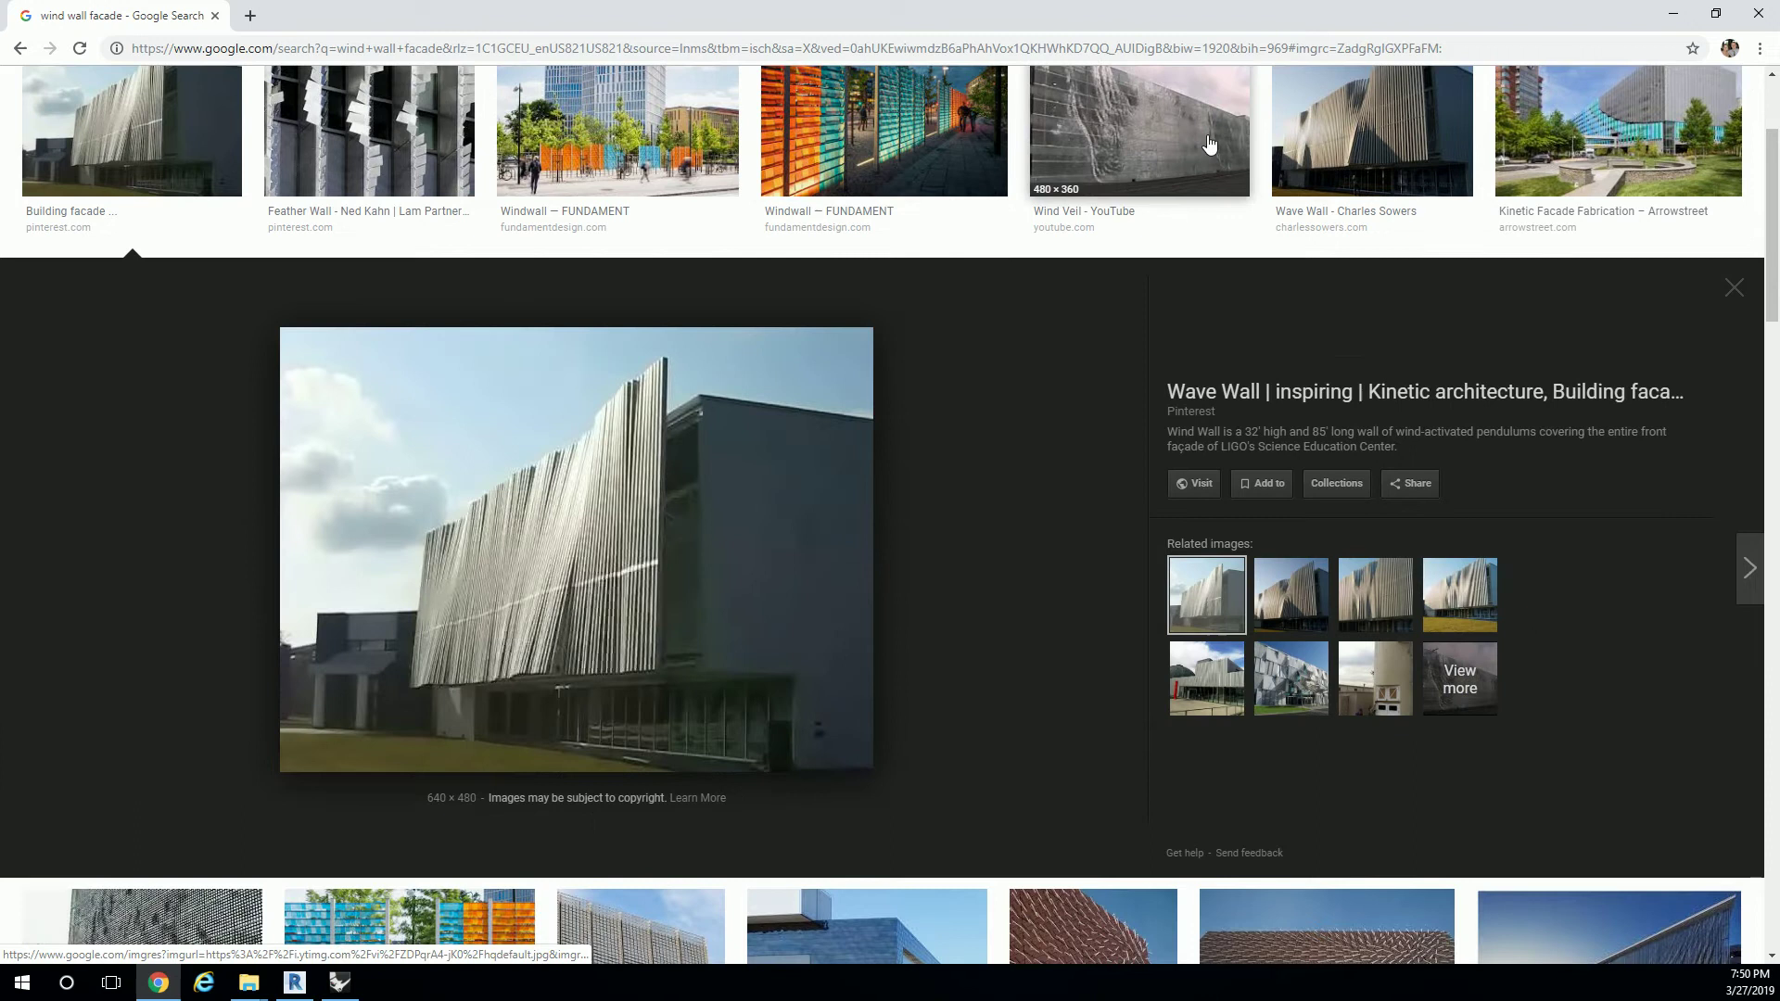
left_click(1372, 134)
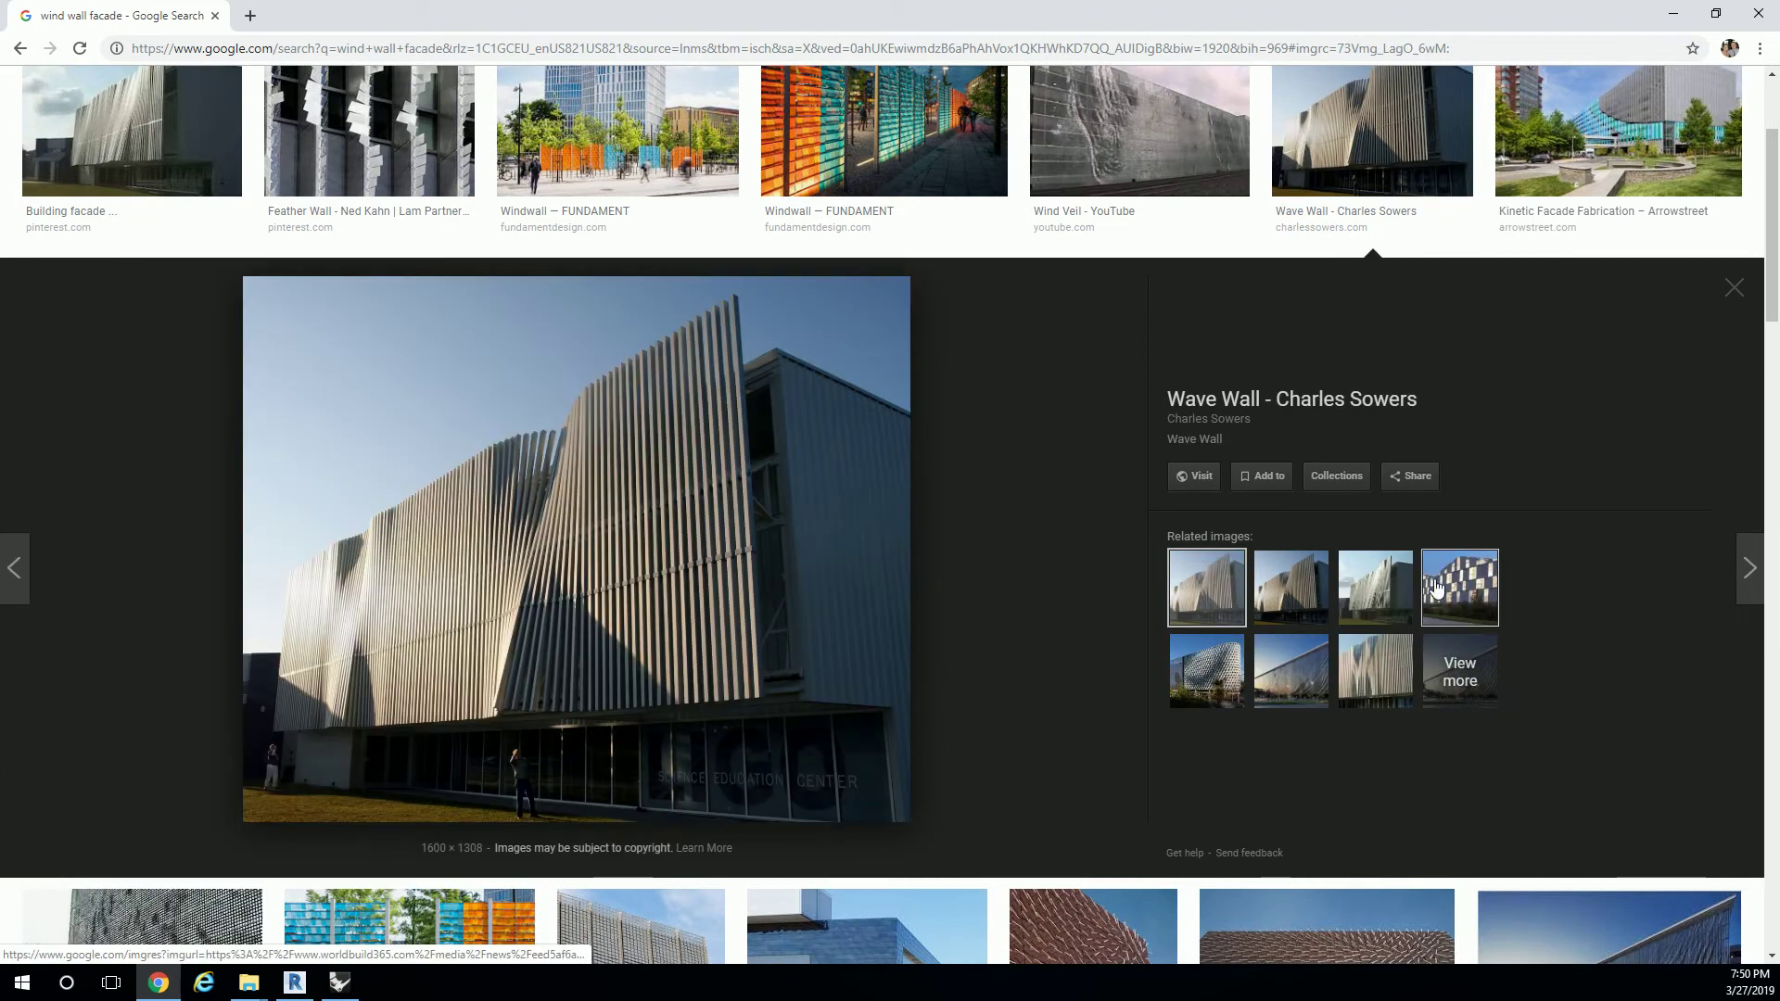
scroll(1124, 381, "down", 4)
left_click(698, 596)
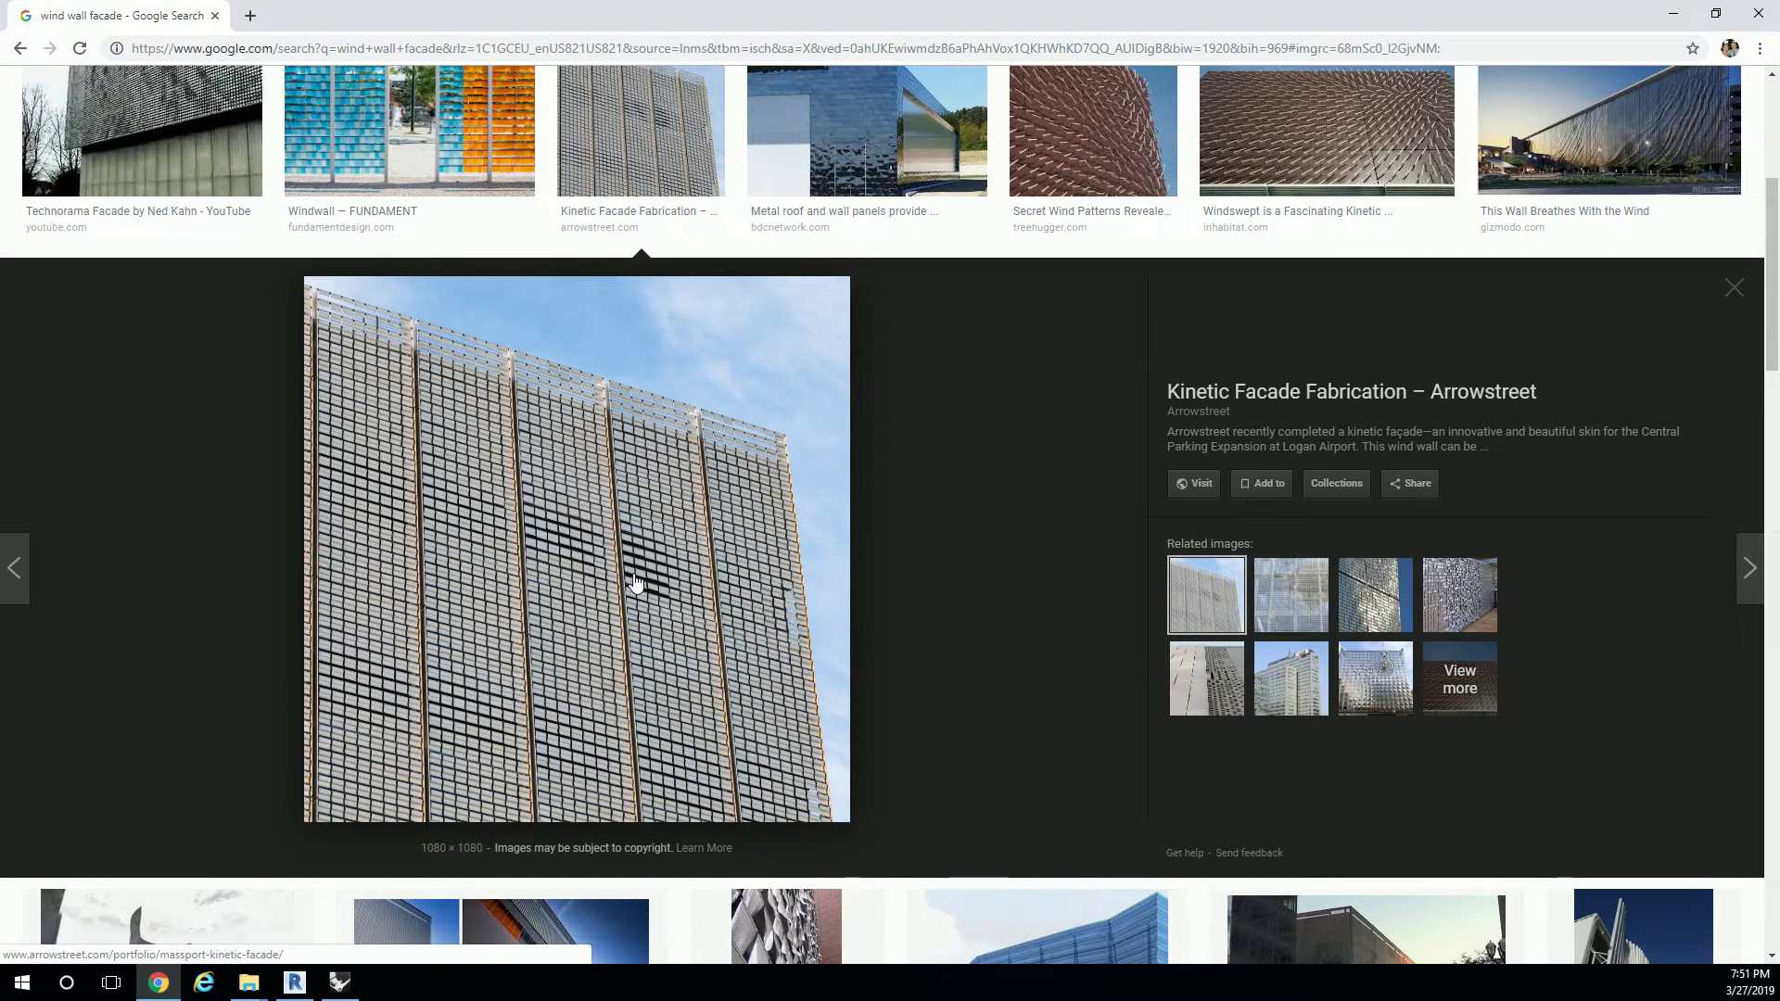
left_click(1326, 130)
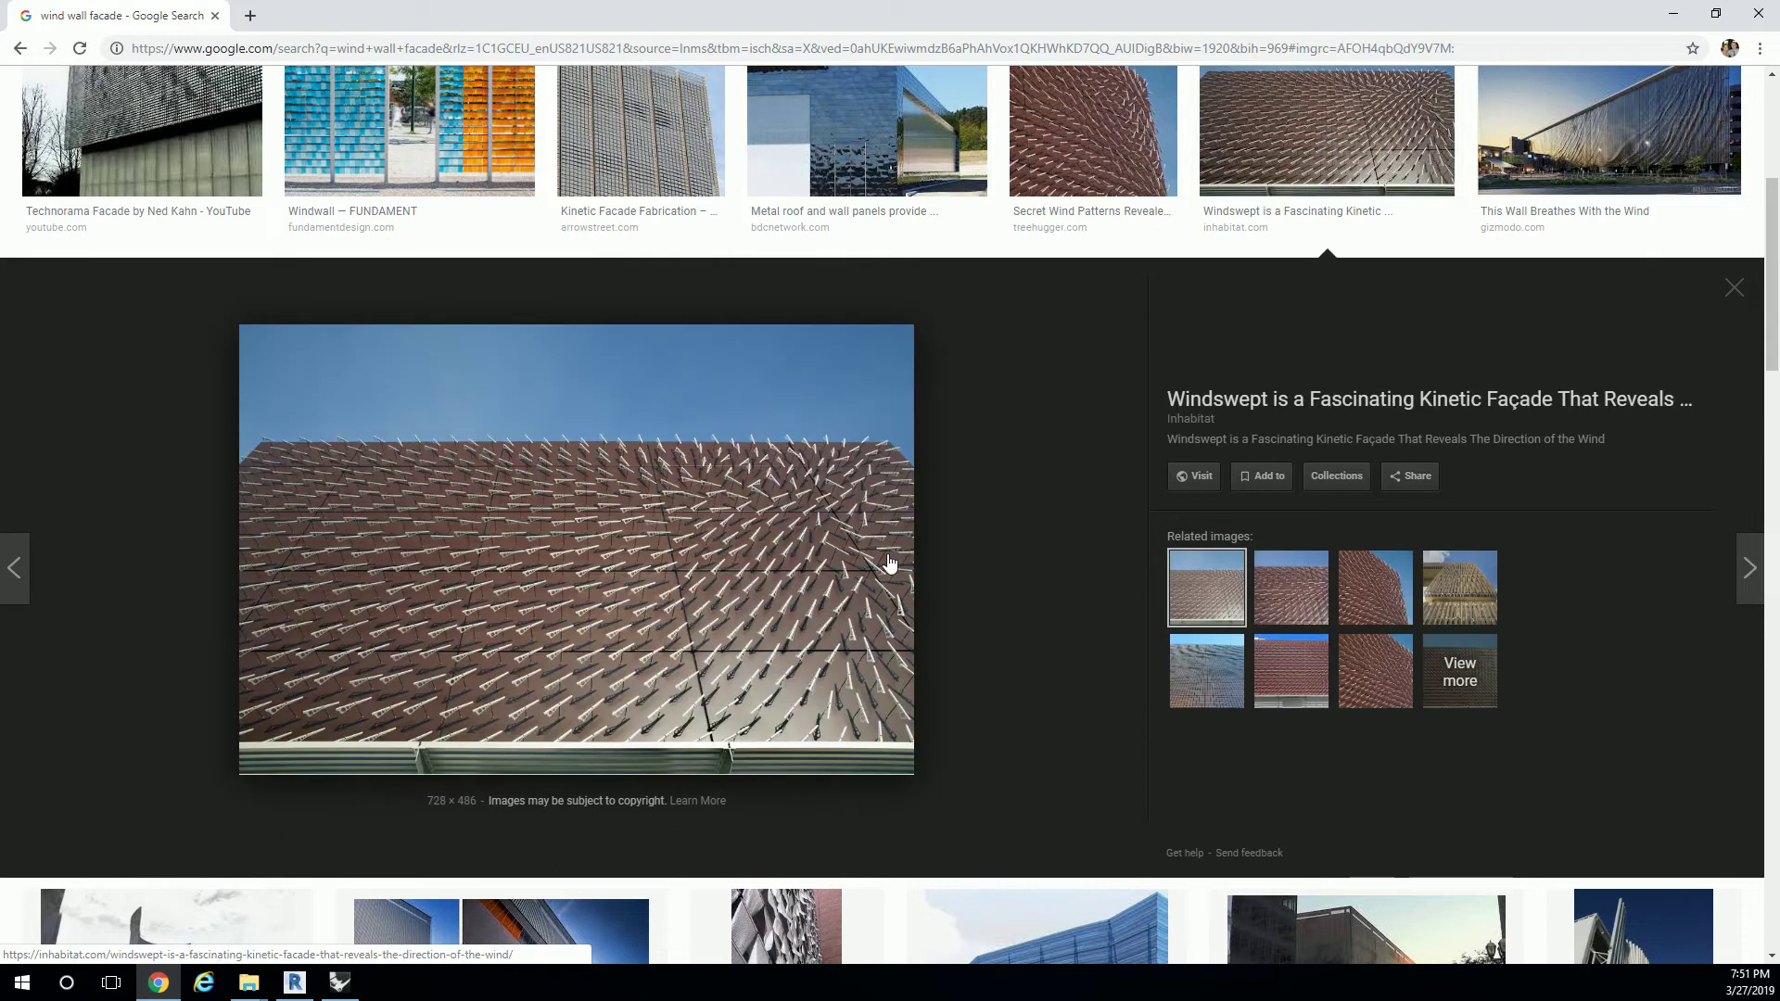
scroll(794, 504, "down", 4)
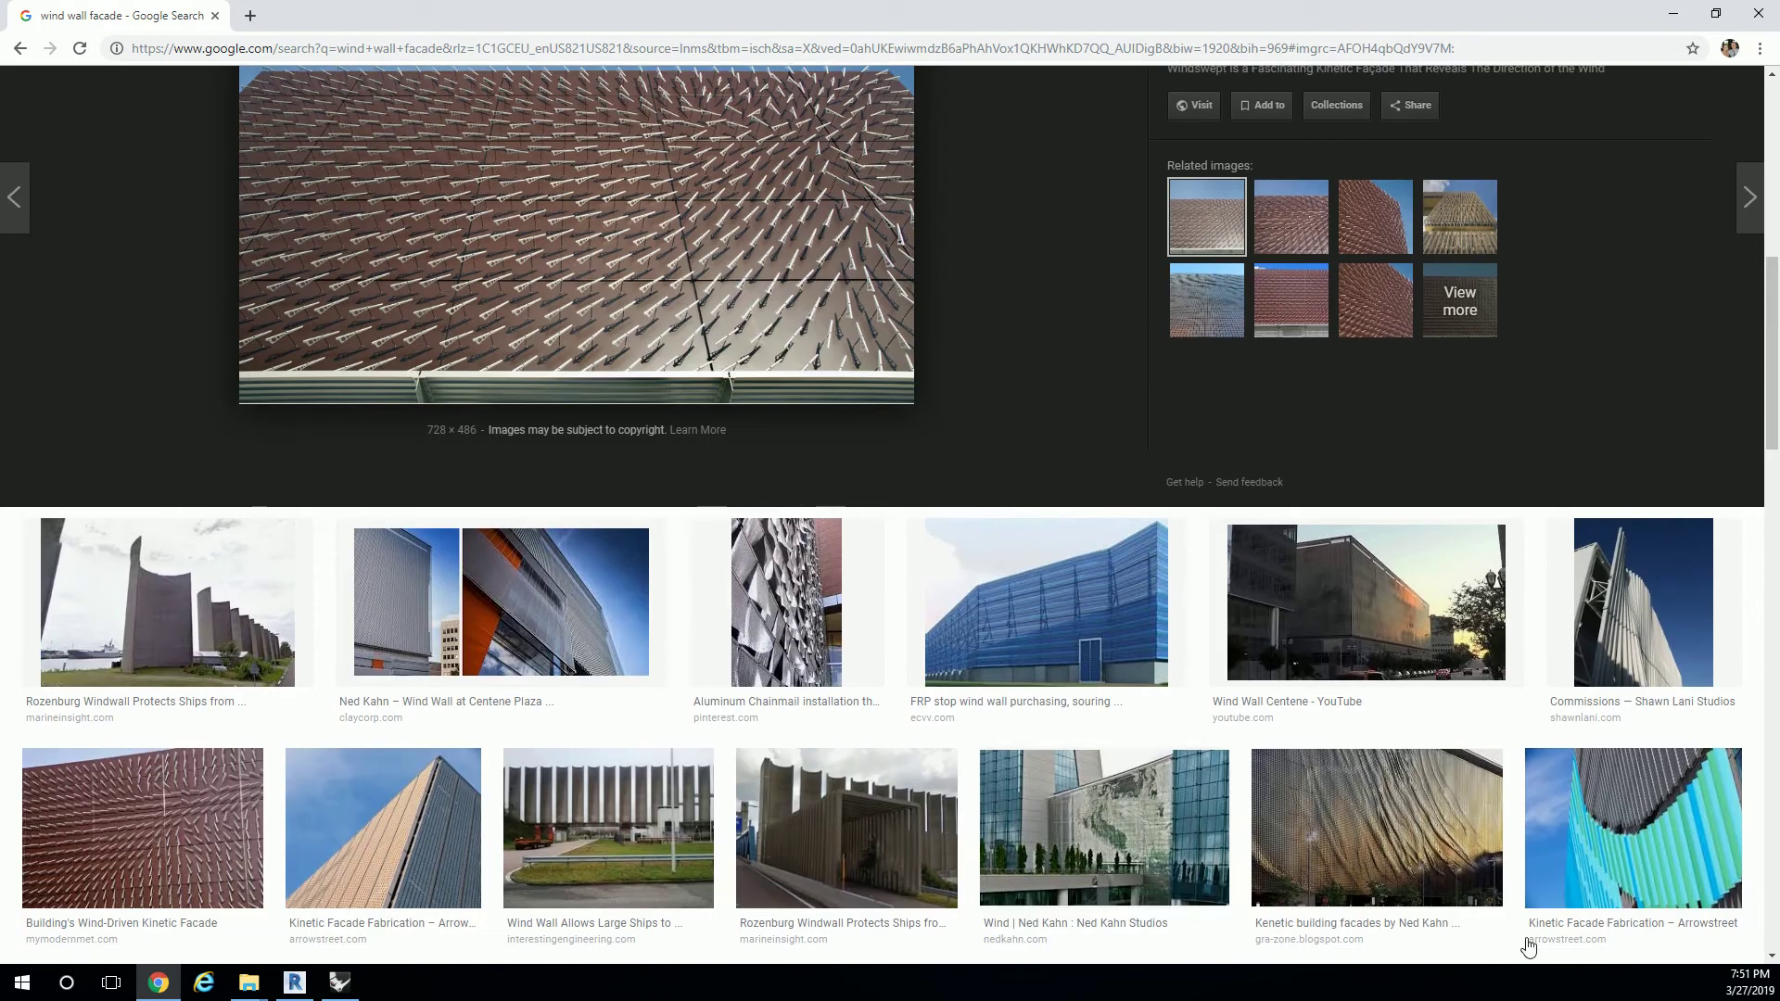
key("alt+Tab")
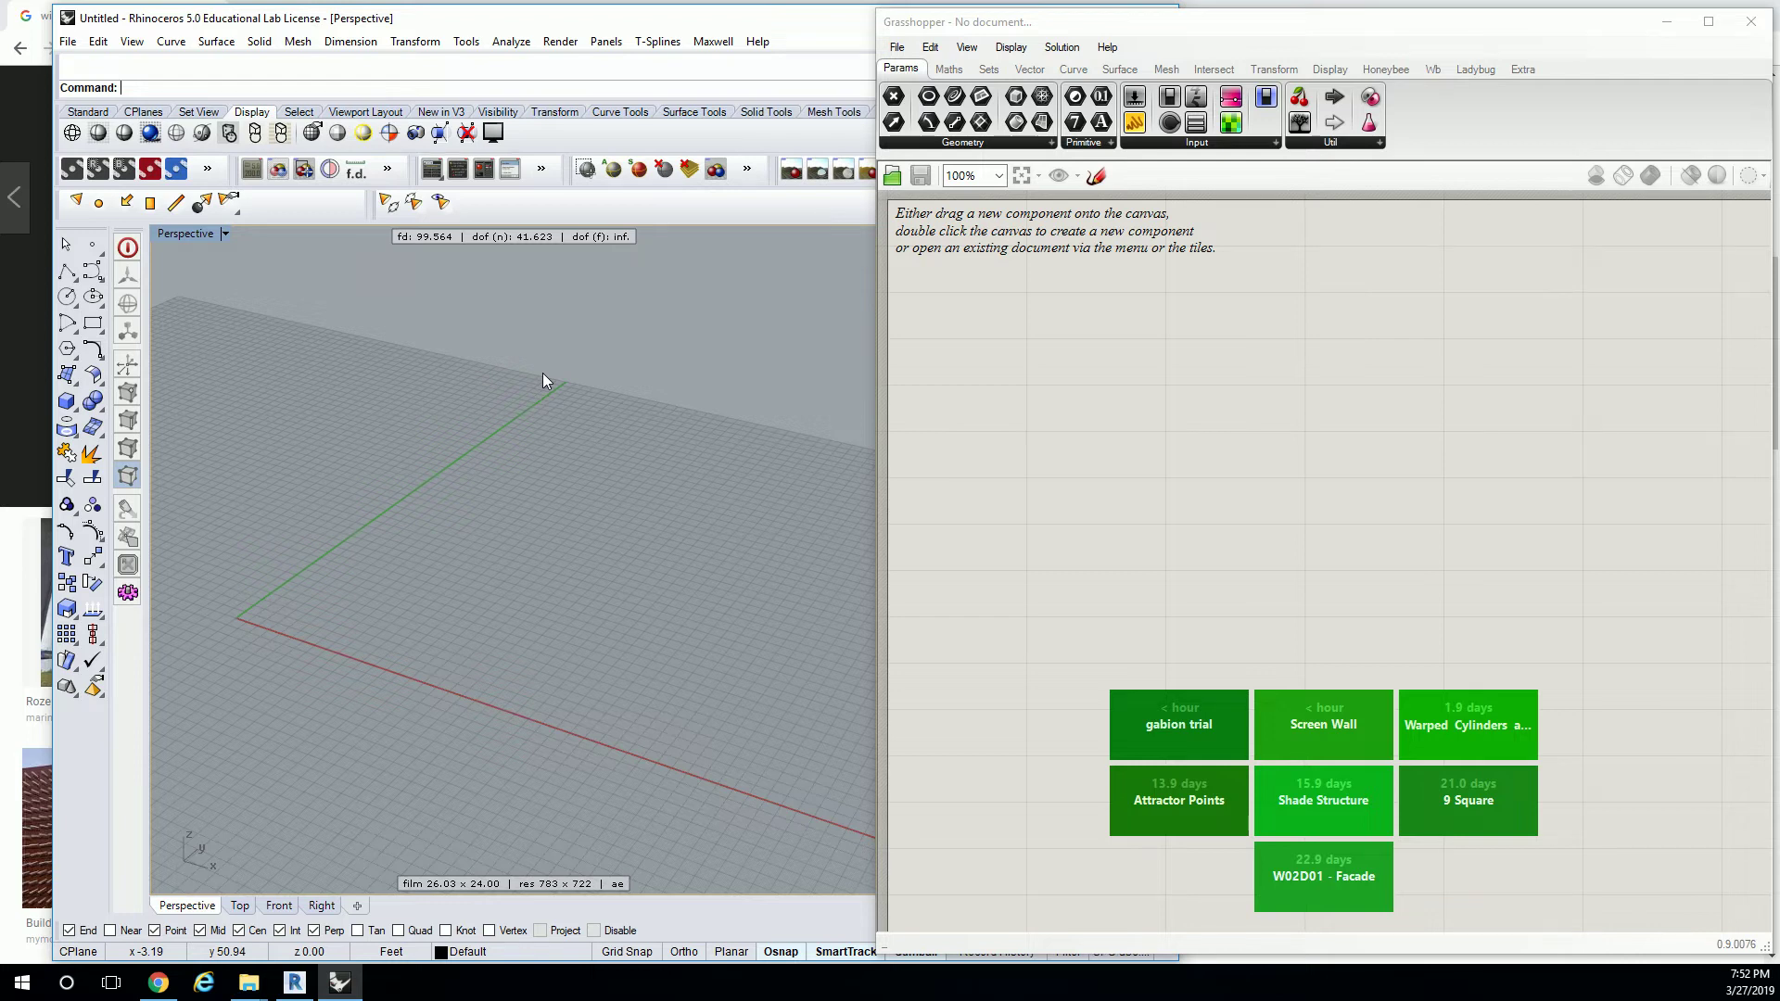
left_click(1200, 363)
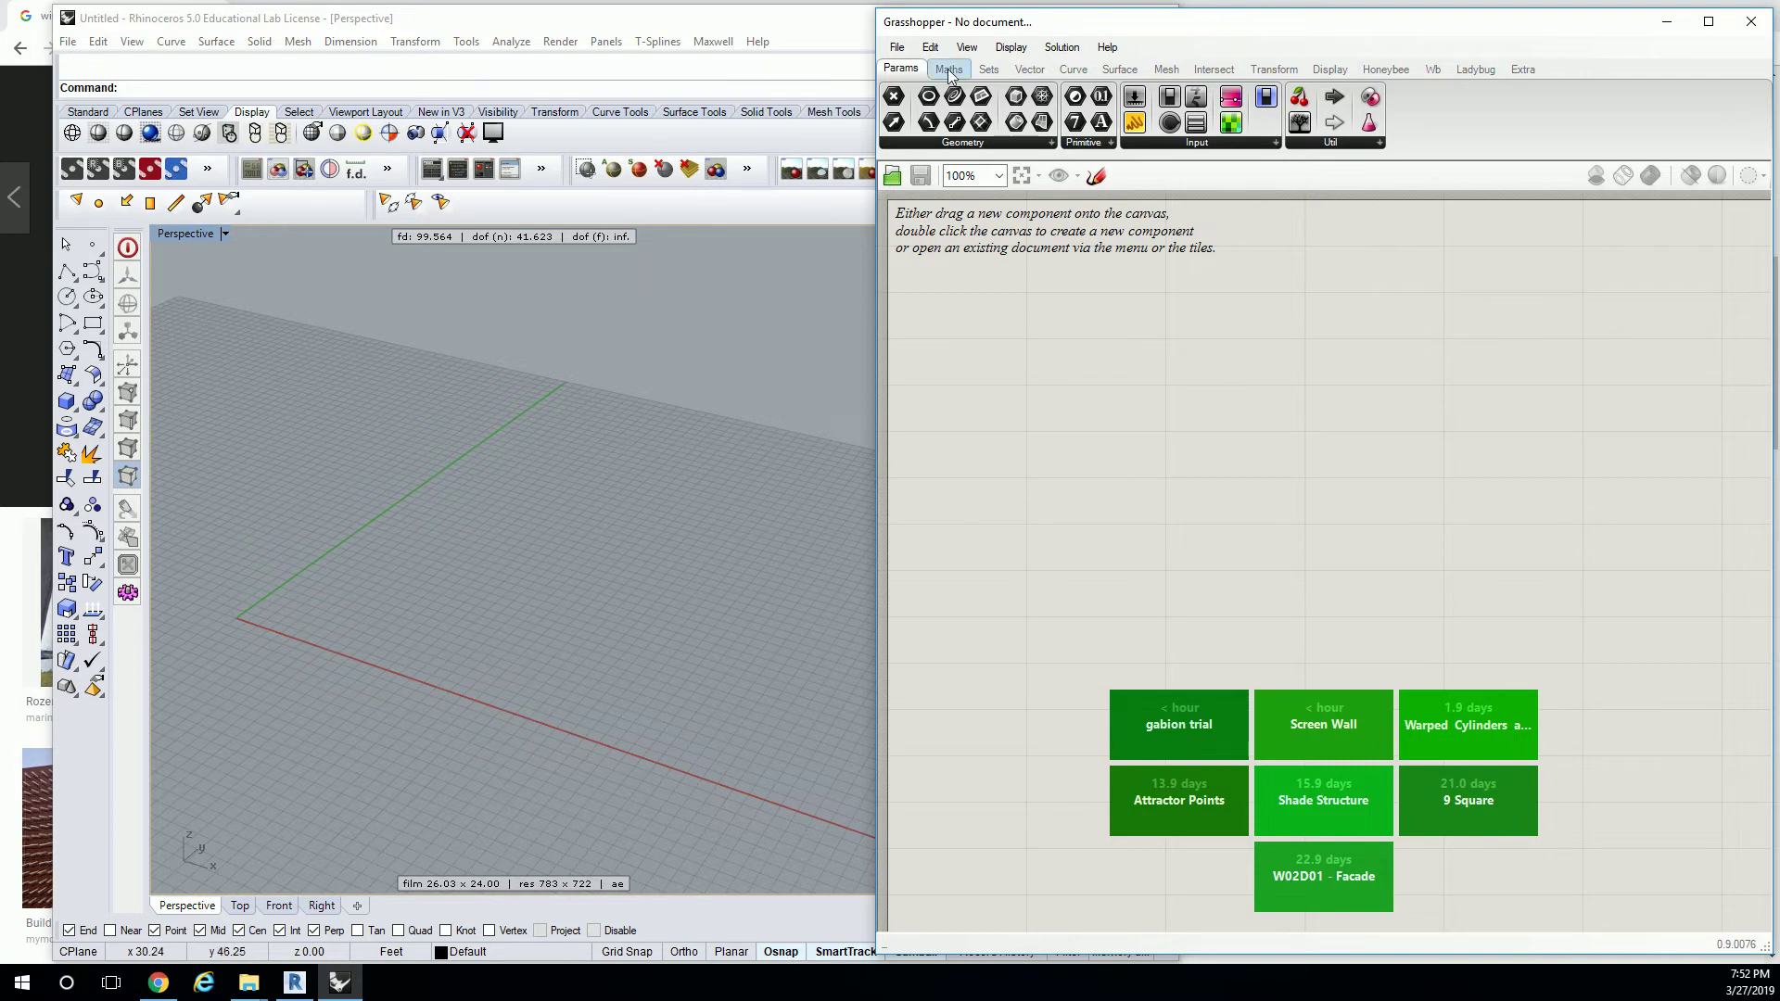
mouse_move(949, 74)
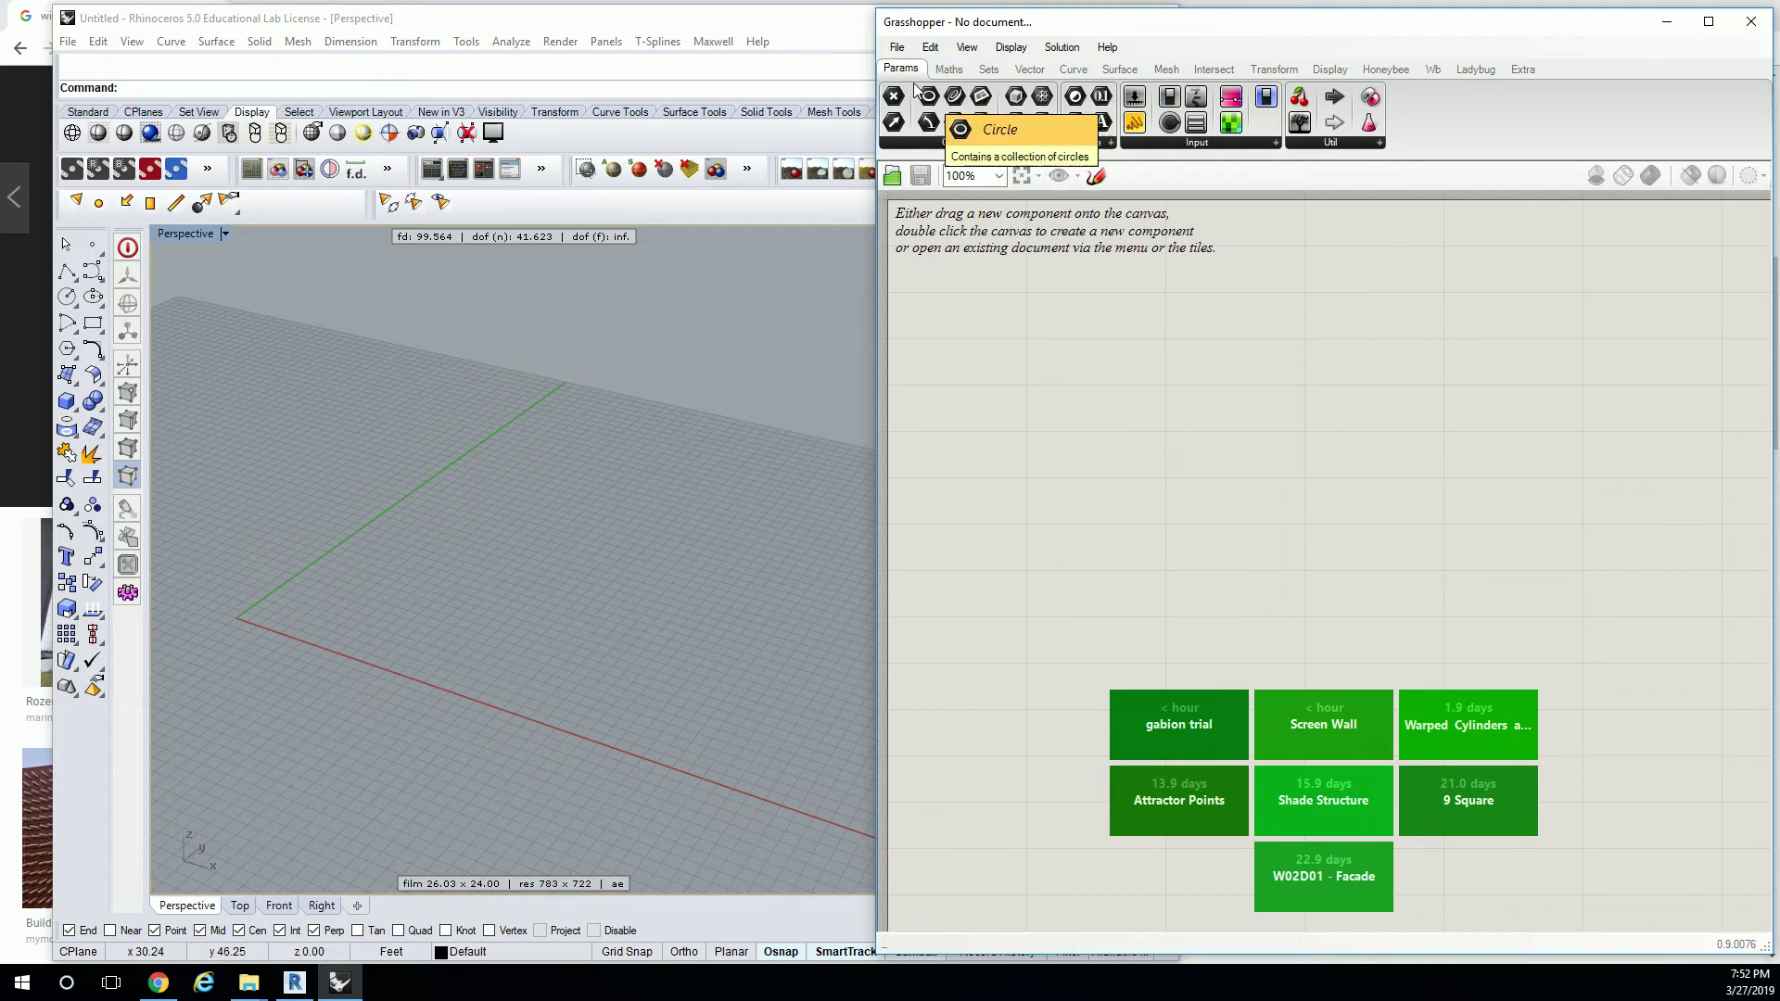
Draw a straight line on the grid in the Rhino viewport with the Line command.
left_click(445, 517)
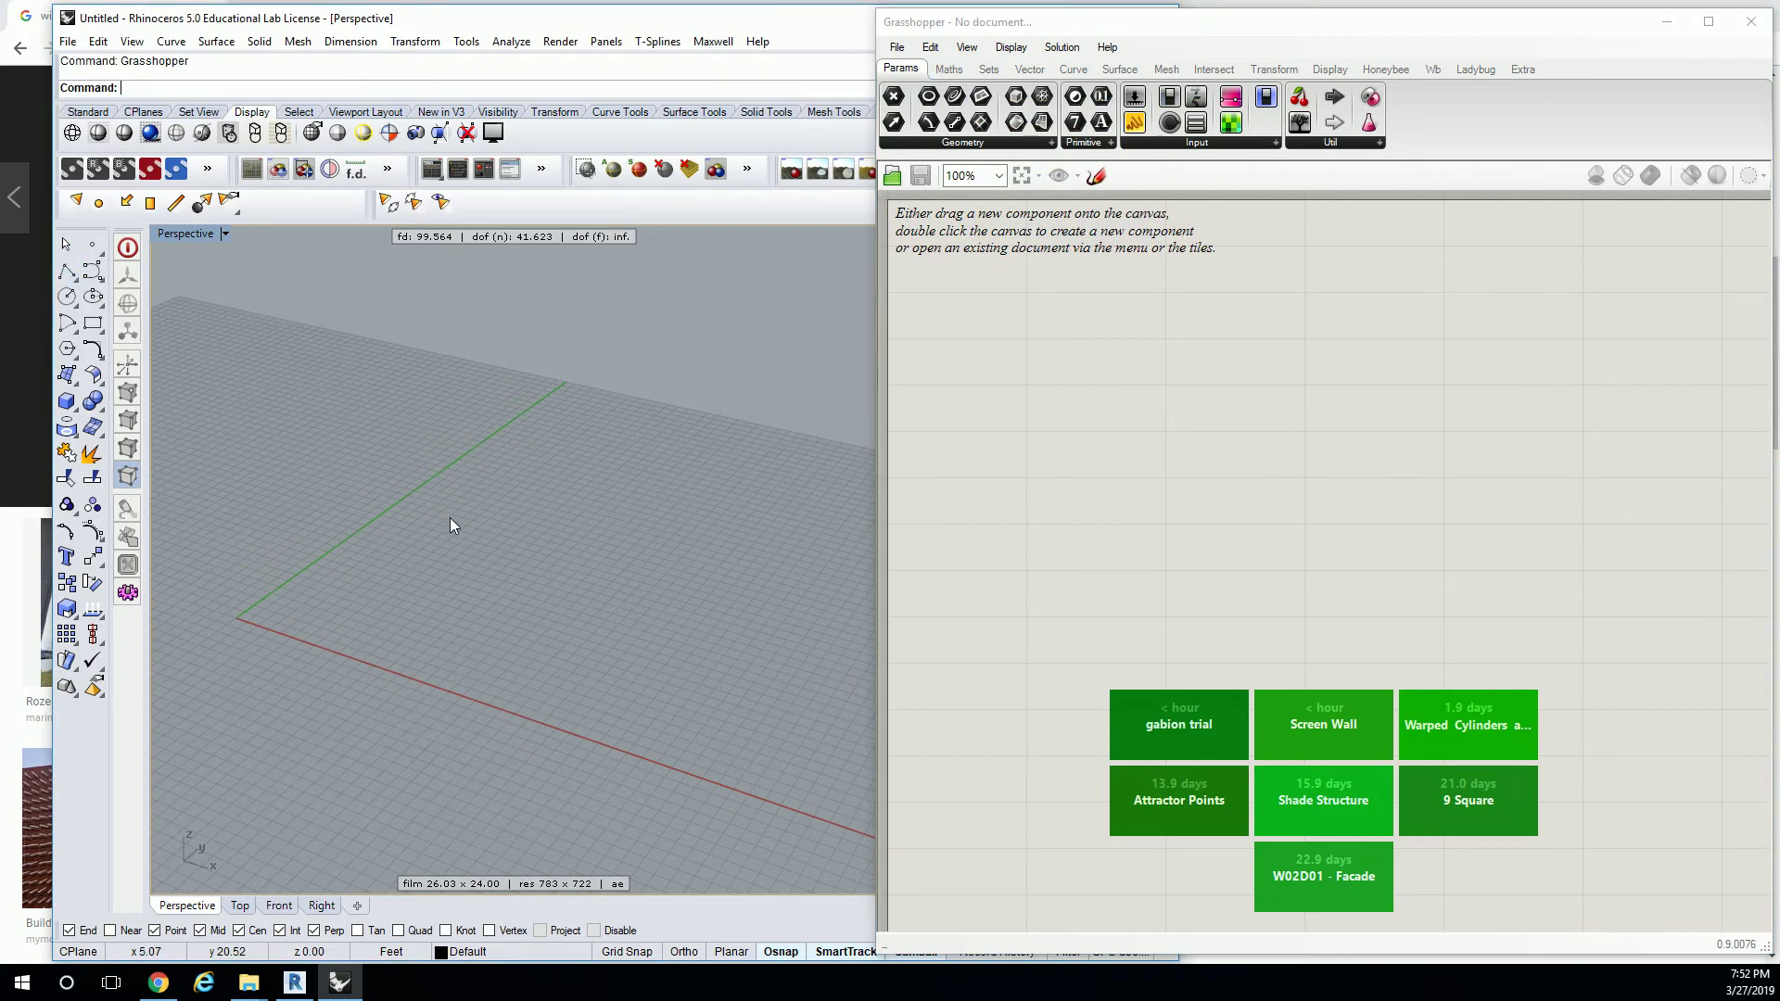
type("line")
key("Return")
left_click(340, 580)
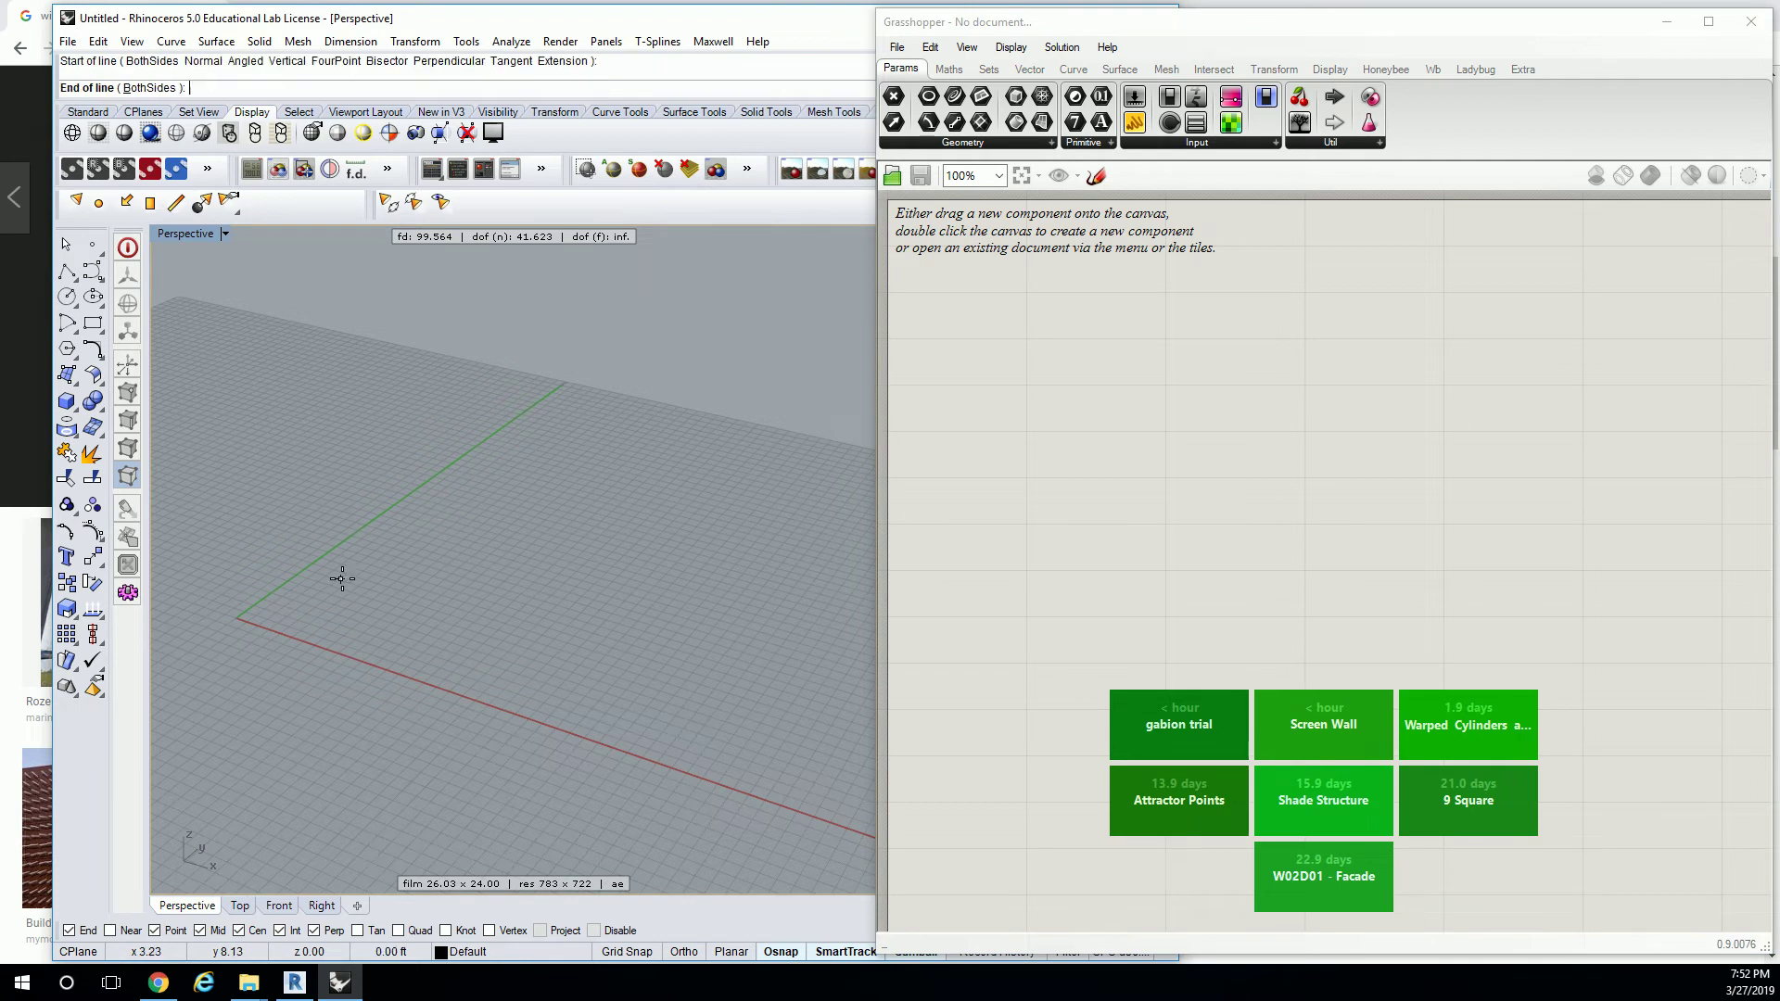
left_click(597, 387)
Copy the line sideways to create a second, parallel line.
left_click(549, 419)
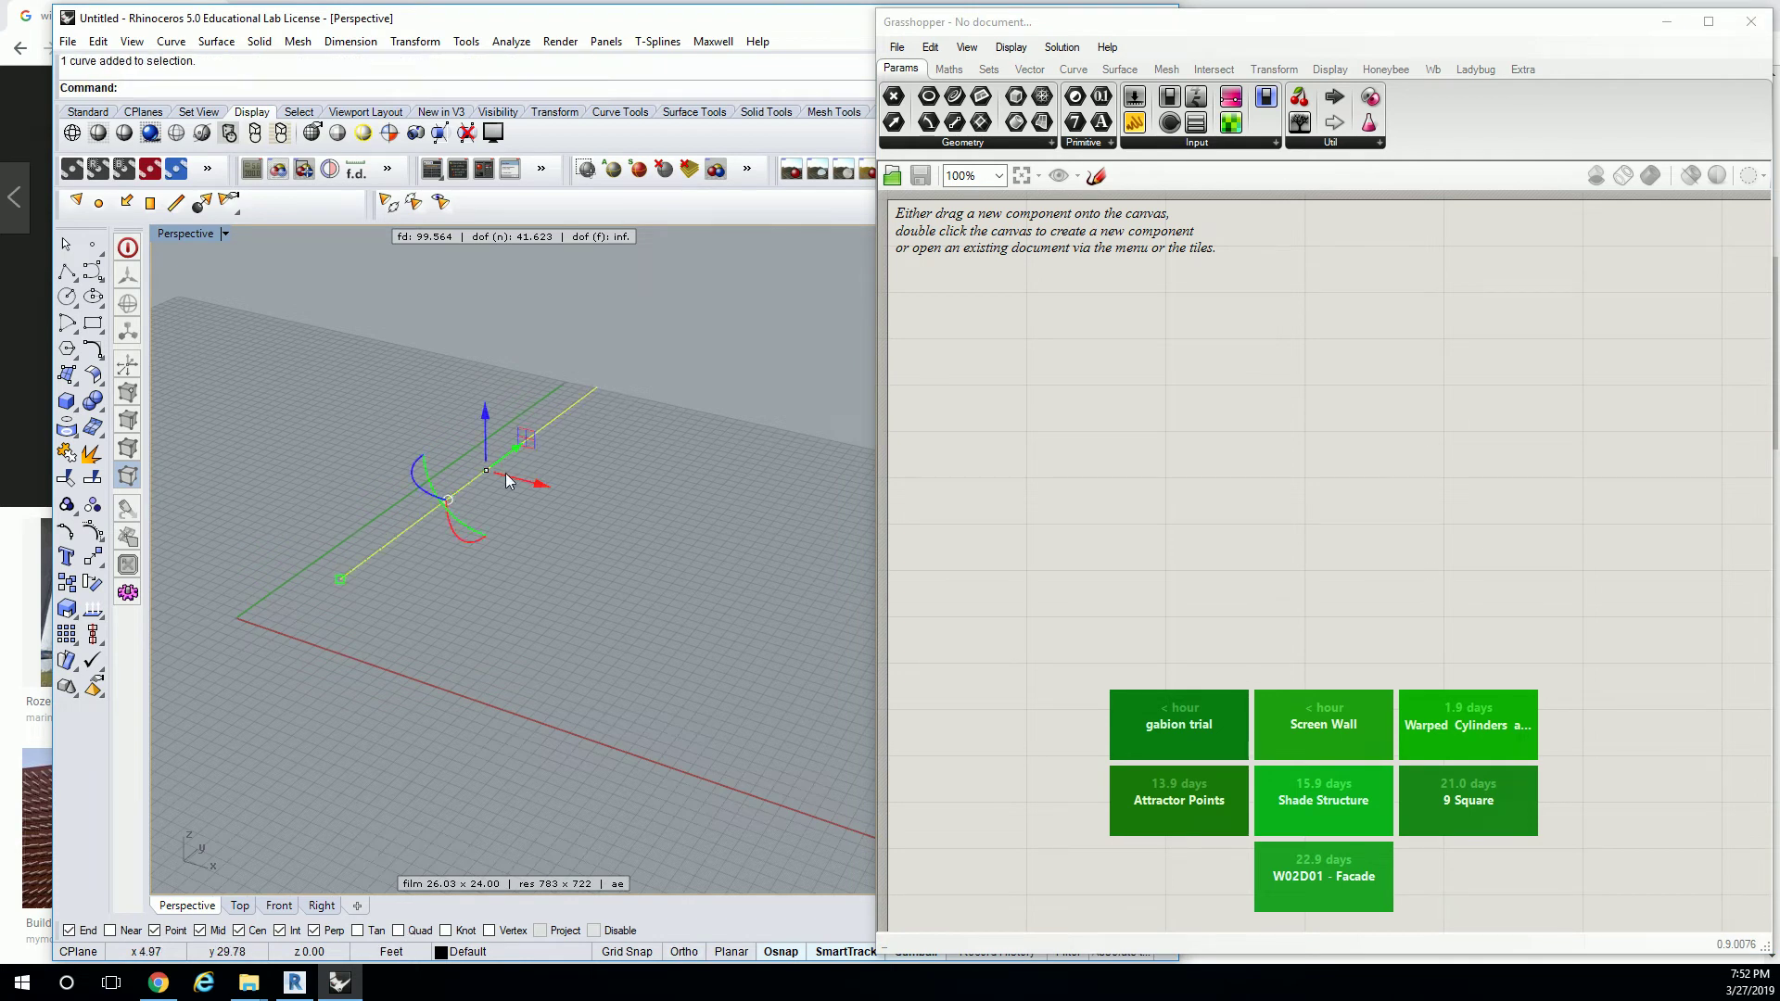
left_click_drag(530, 438, 877, 587)
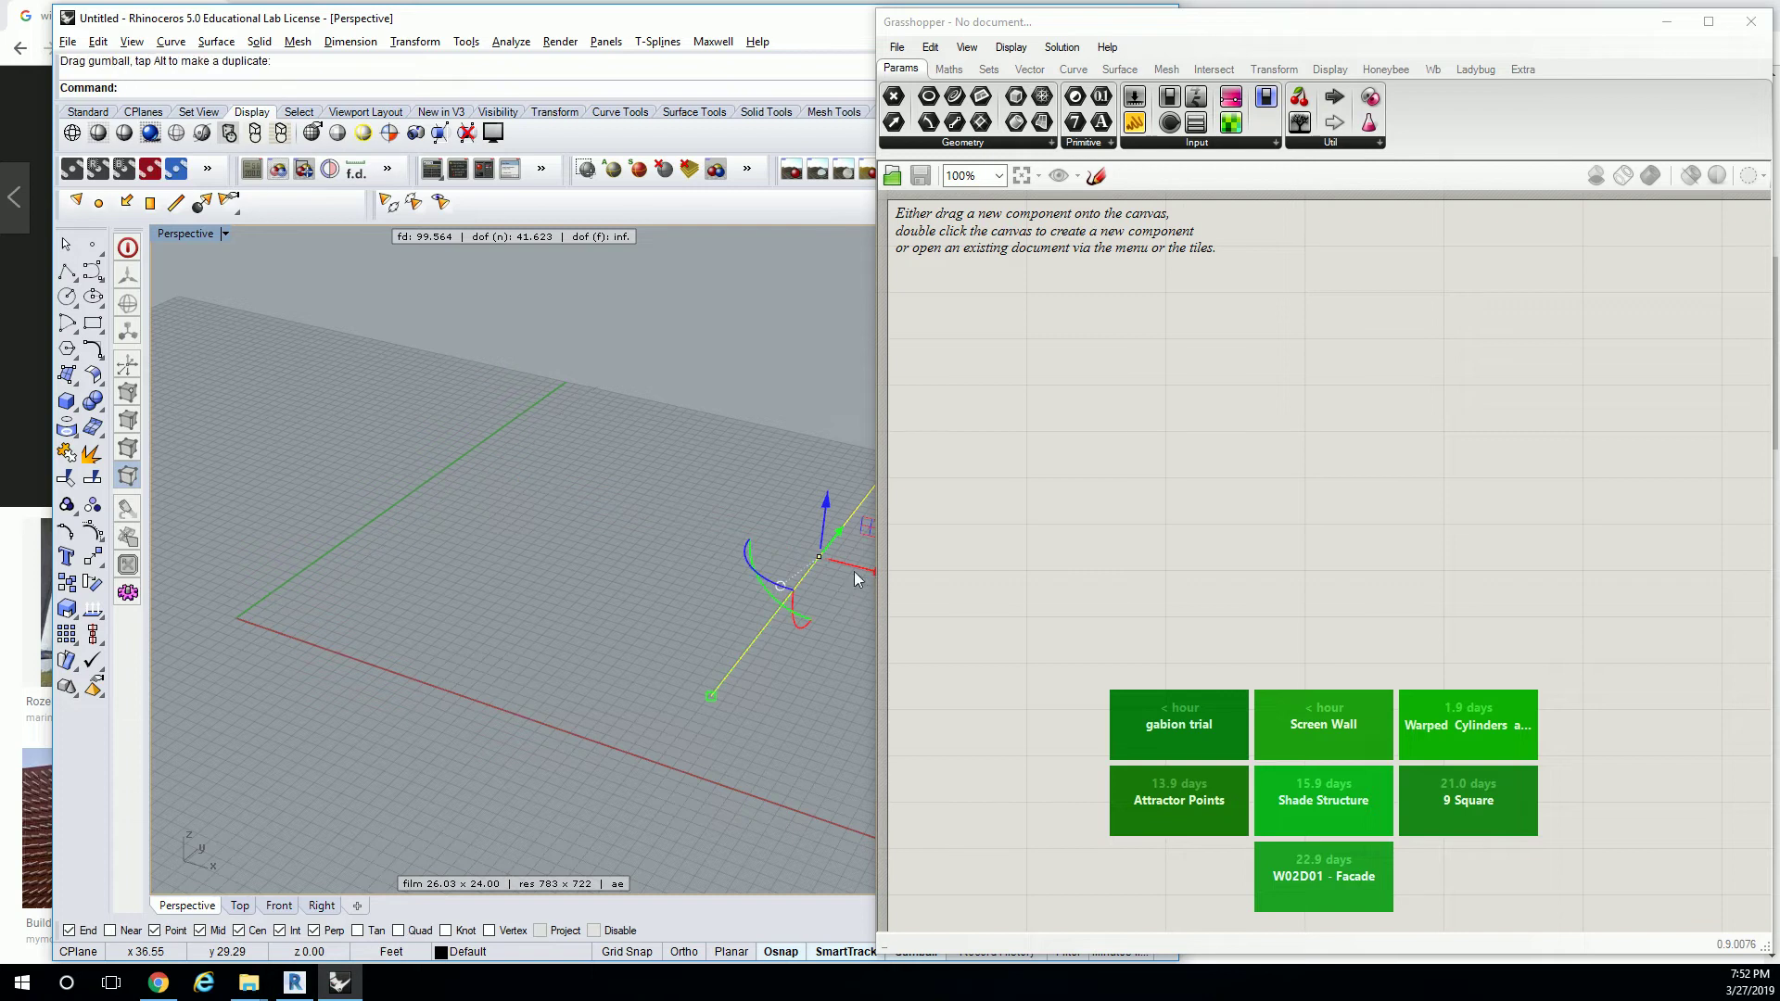
left_click_drag(868, 570, 521, 499)
right_click_drag(660, 527, 588, 553)
left_click(711, 499, "shift")
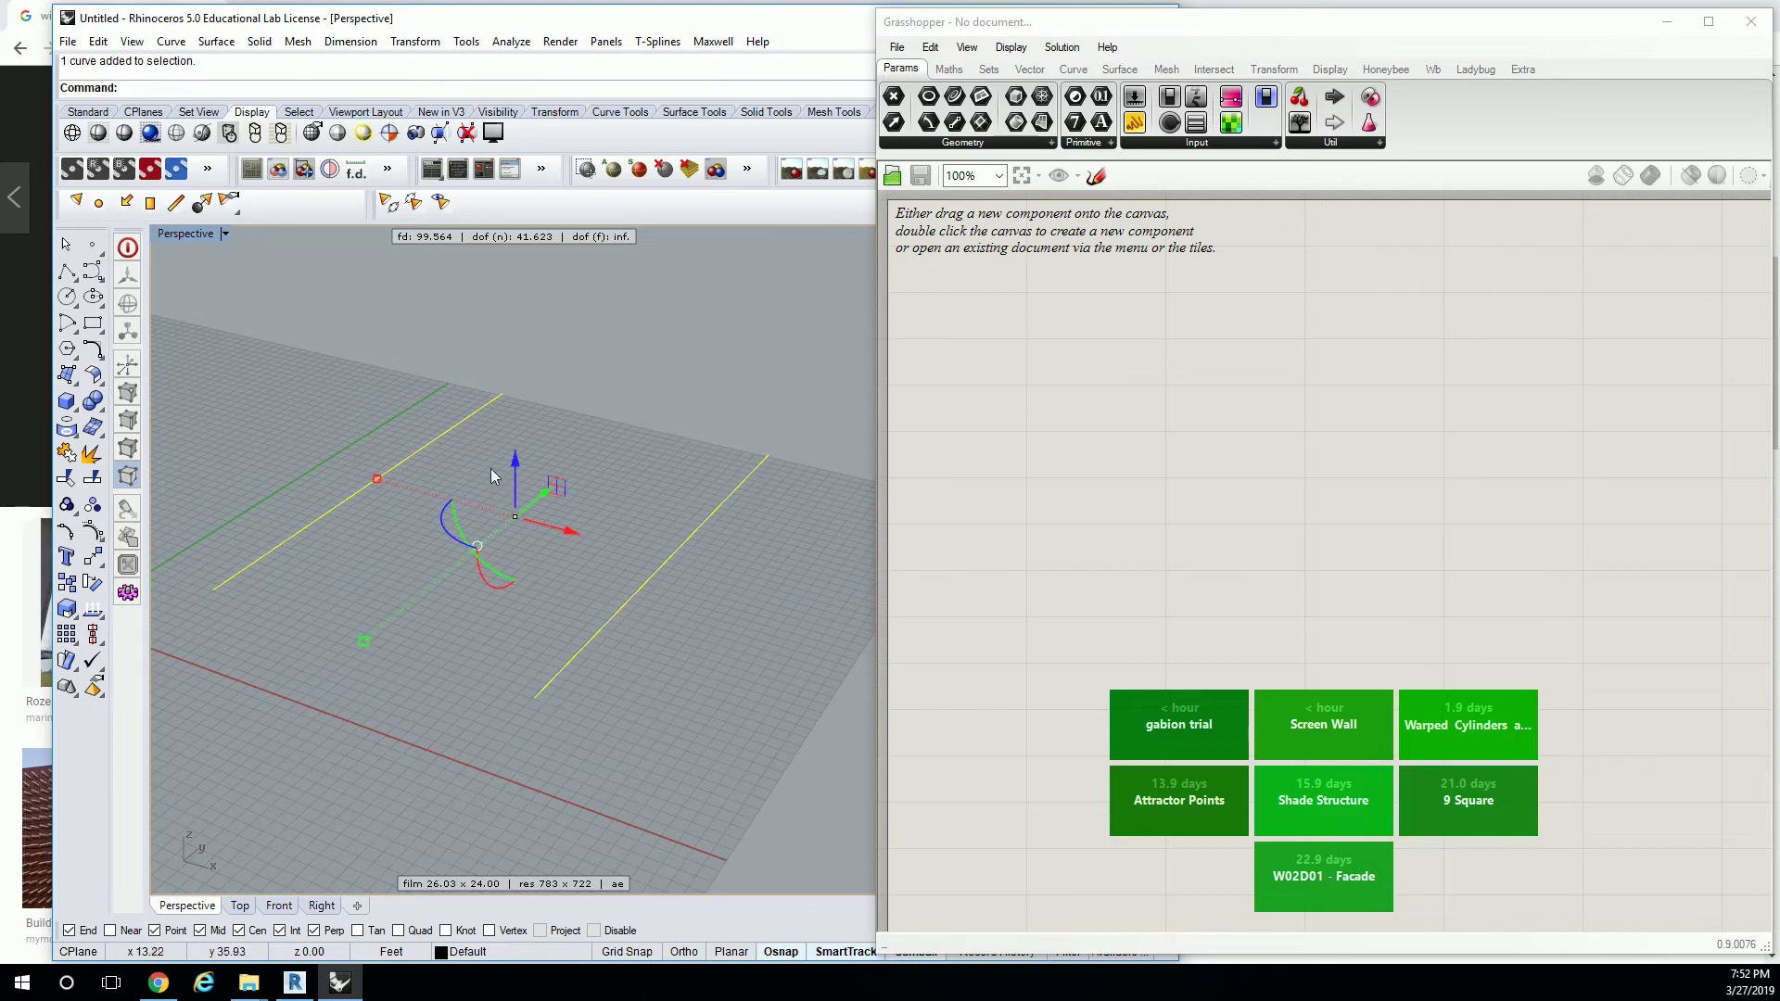
right_click_drag(710, 499, 725, 403)
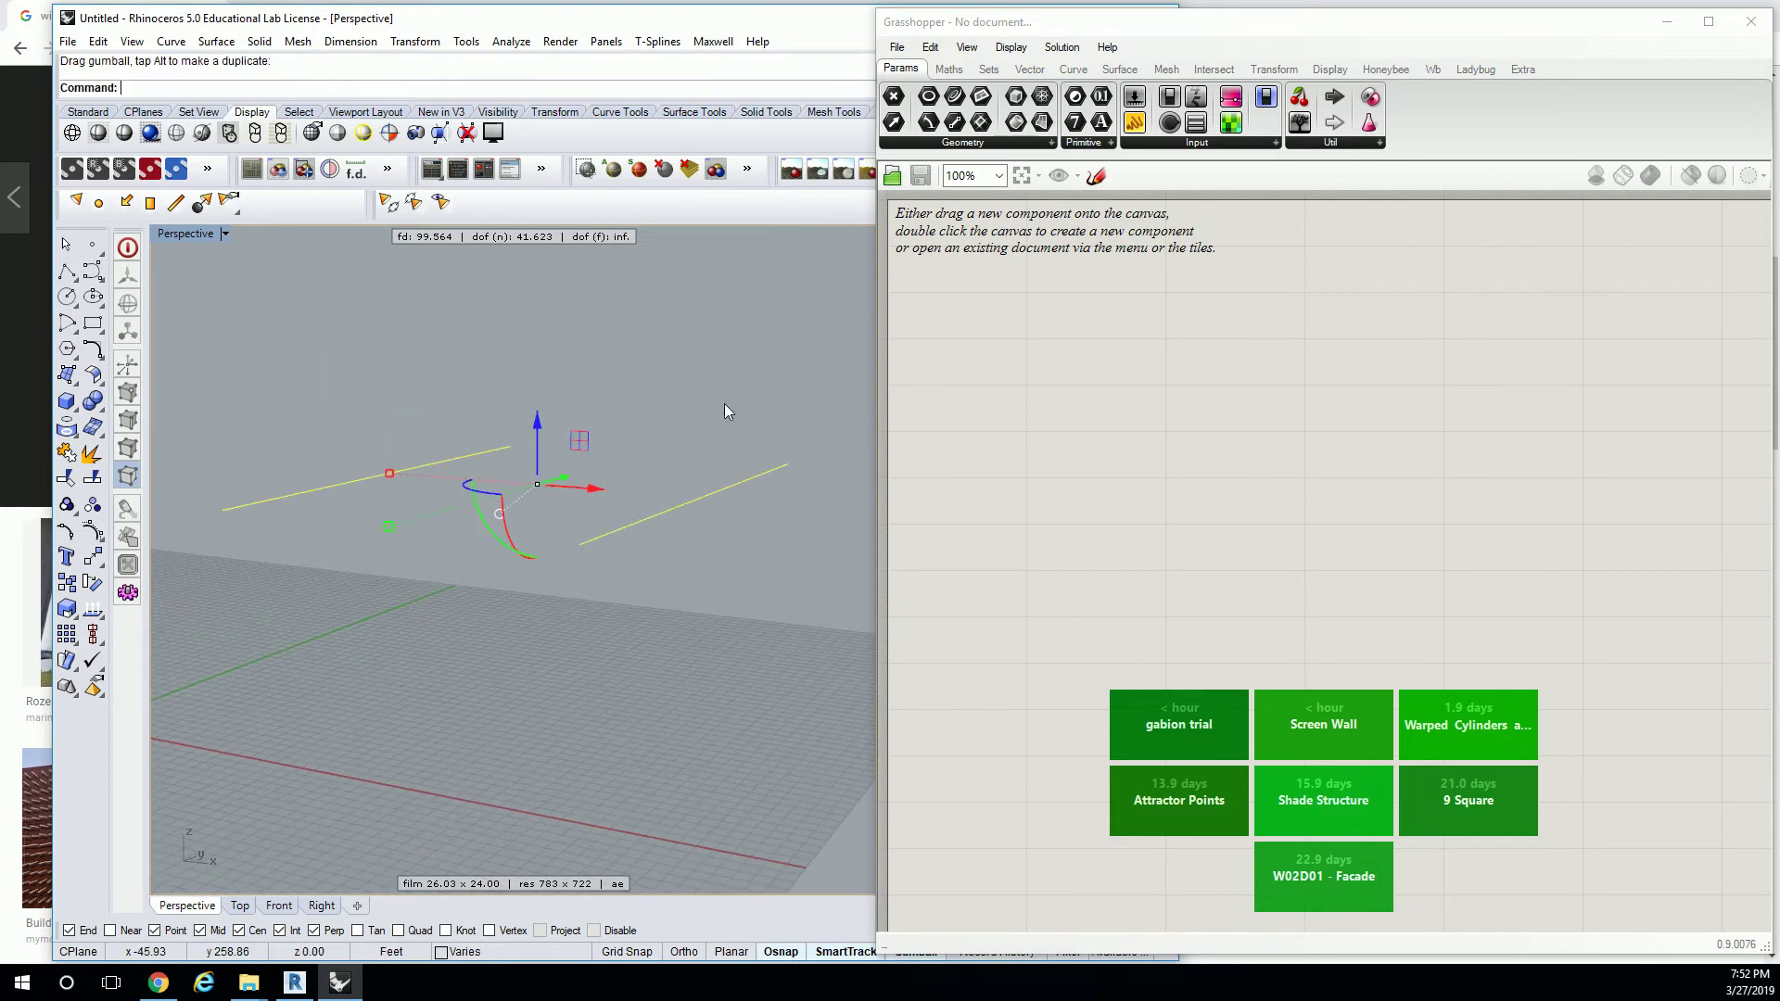
key("Escape")
Shift the left line and rotate the right line to twist it against the other.
left_click(350, 482)
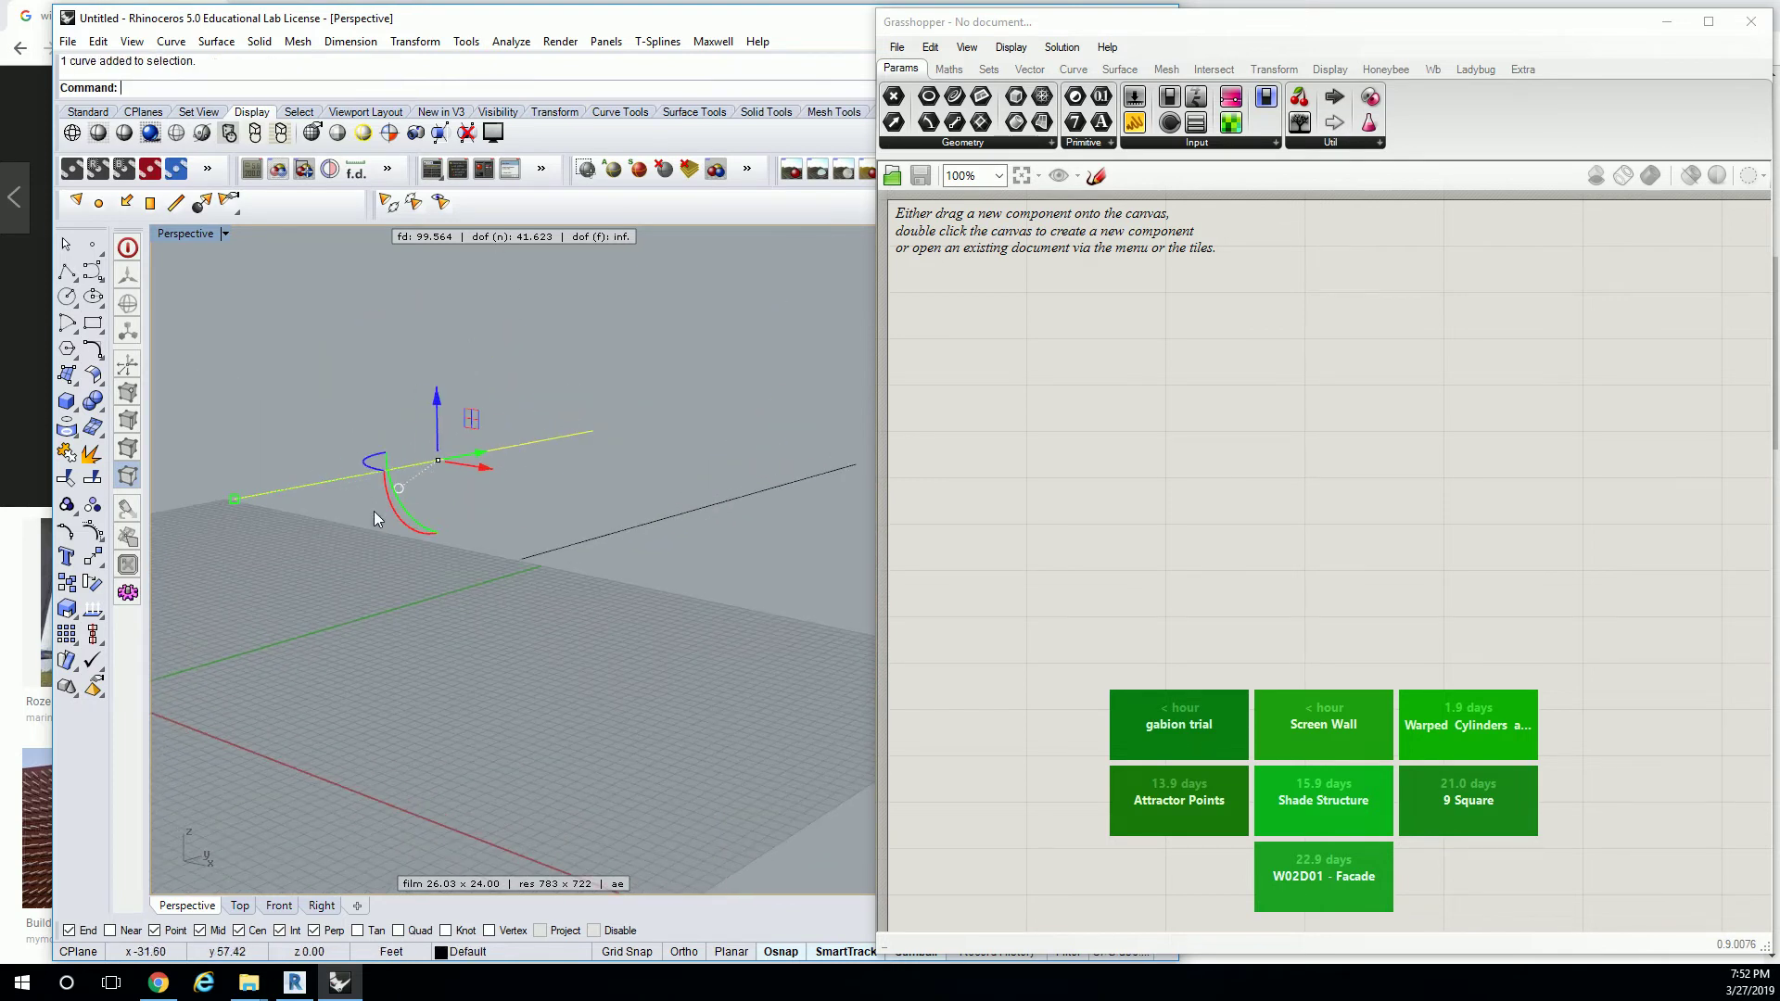
left_click_drag(364, 516, 408, 514)
left_click(664, 522)
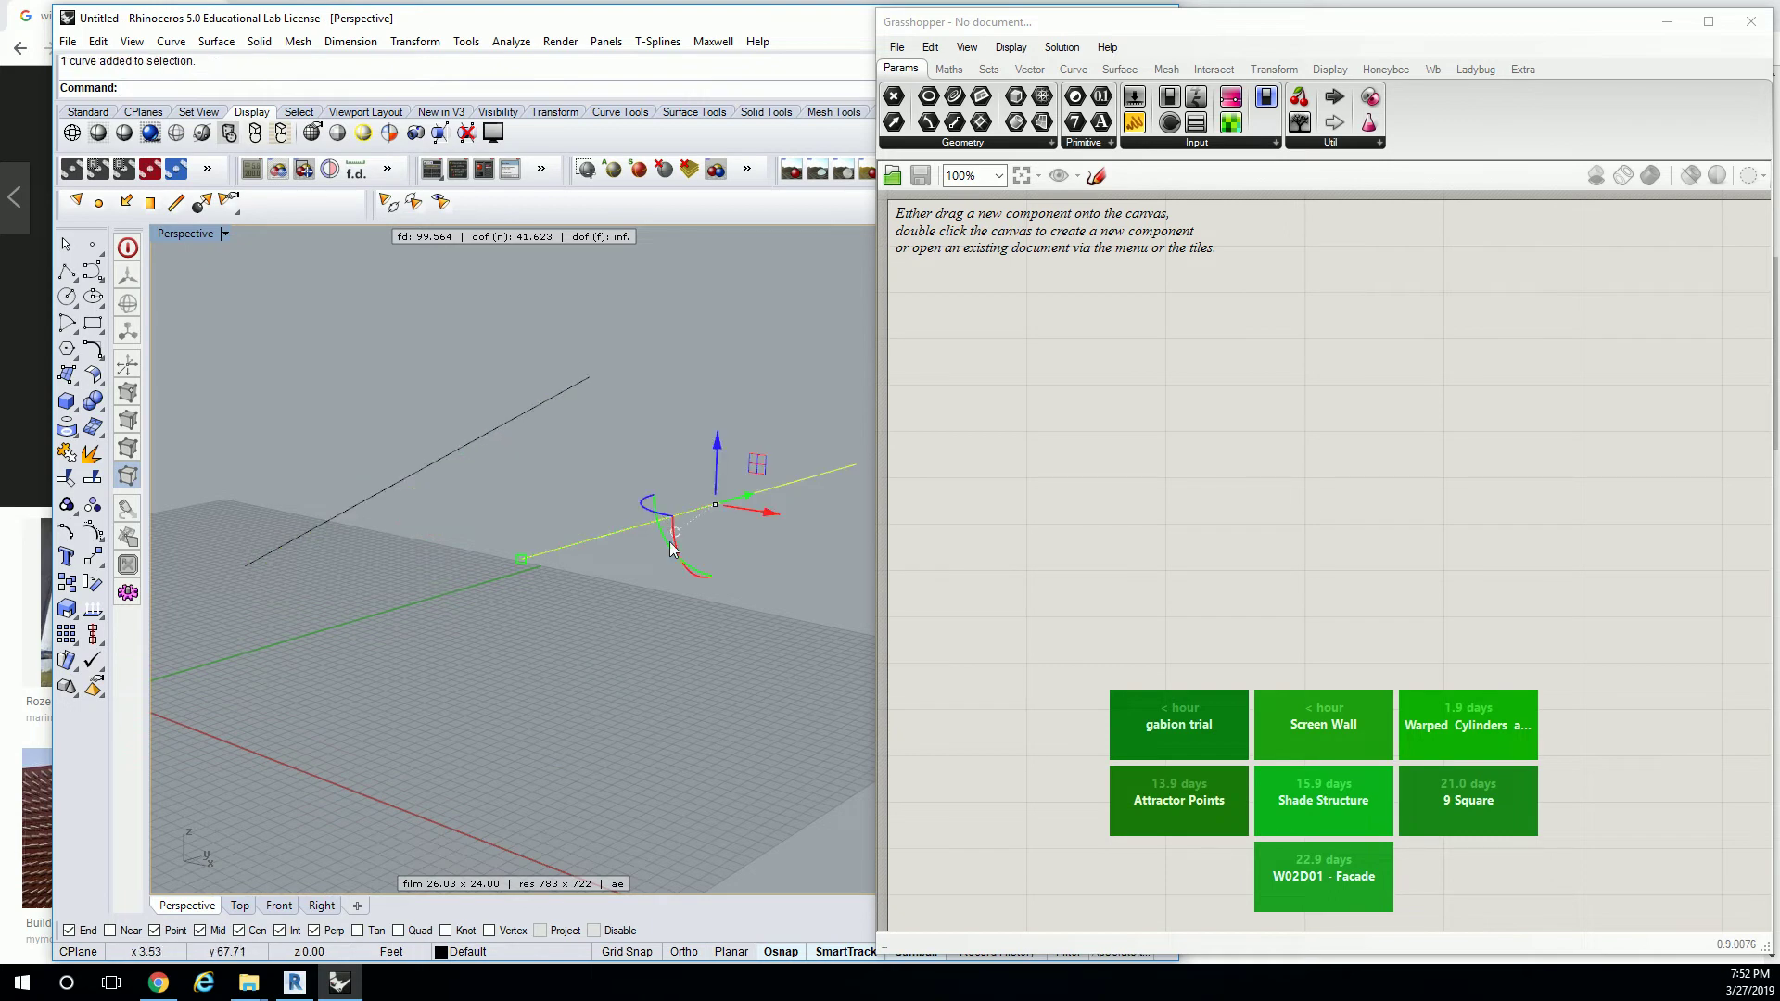
key("Escape")
left_click(699, 506)
left_click_drag(695, 573, 640, 492)
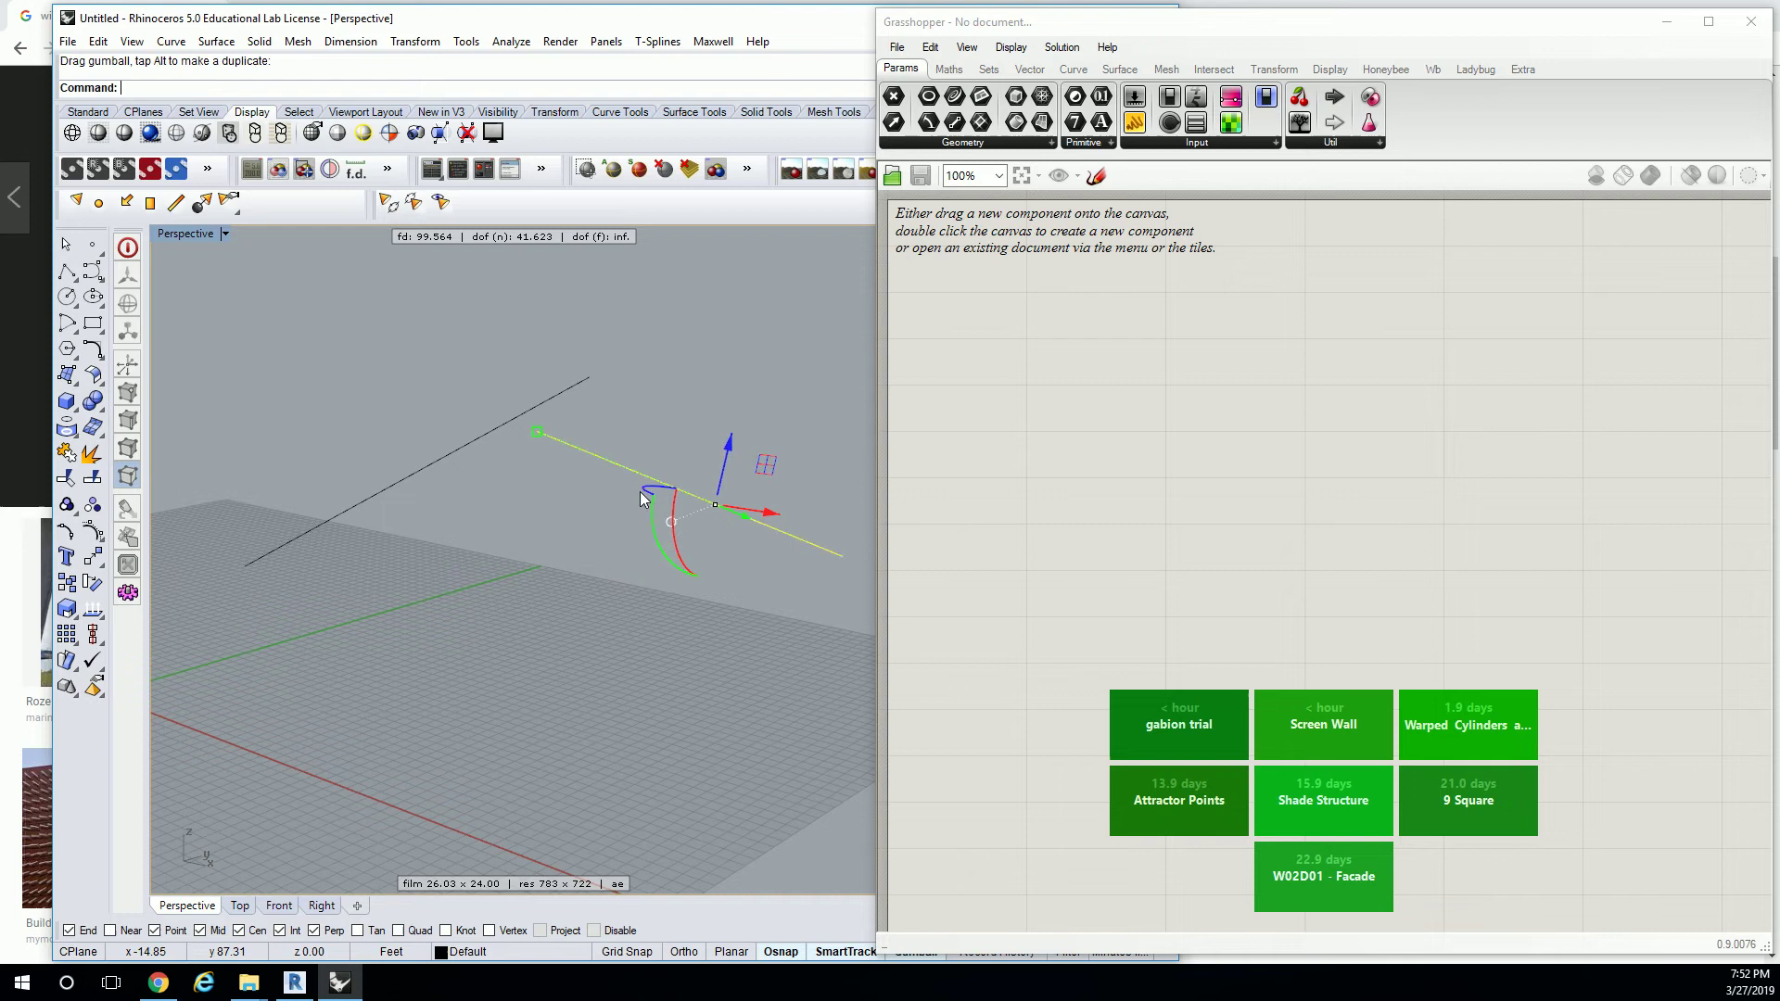
right_click_drag(640, 492, 520, 521)
key("Escape")
Loft both lines into a Normal-style warped surface and display it Shaded.
key("ctrl+a")
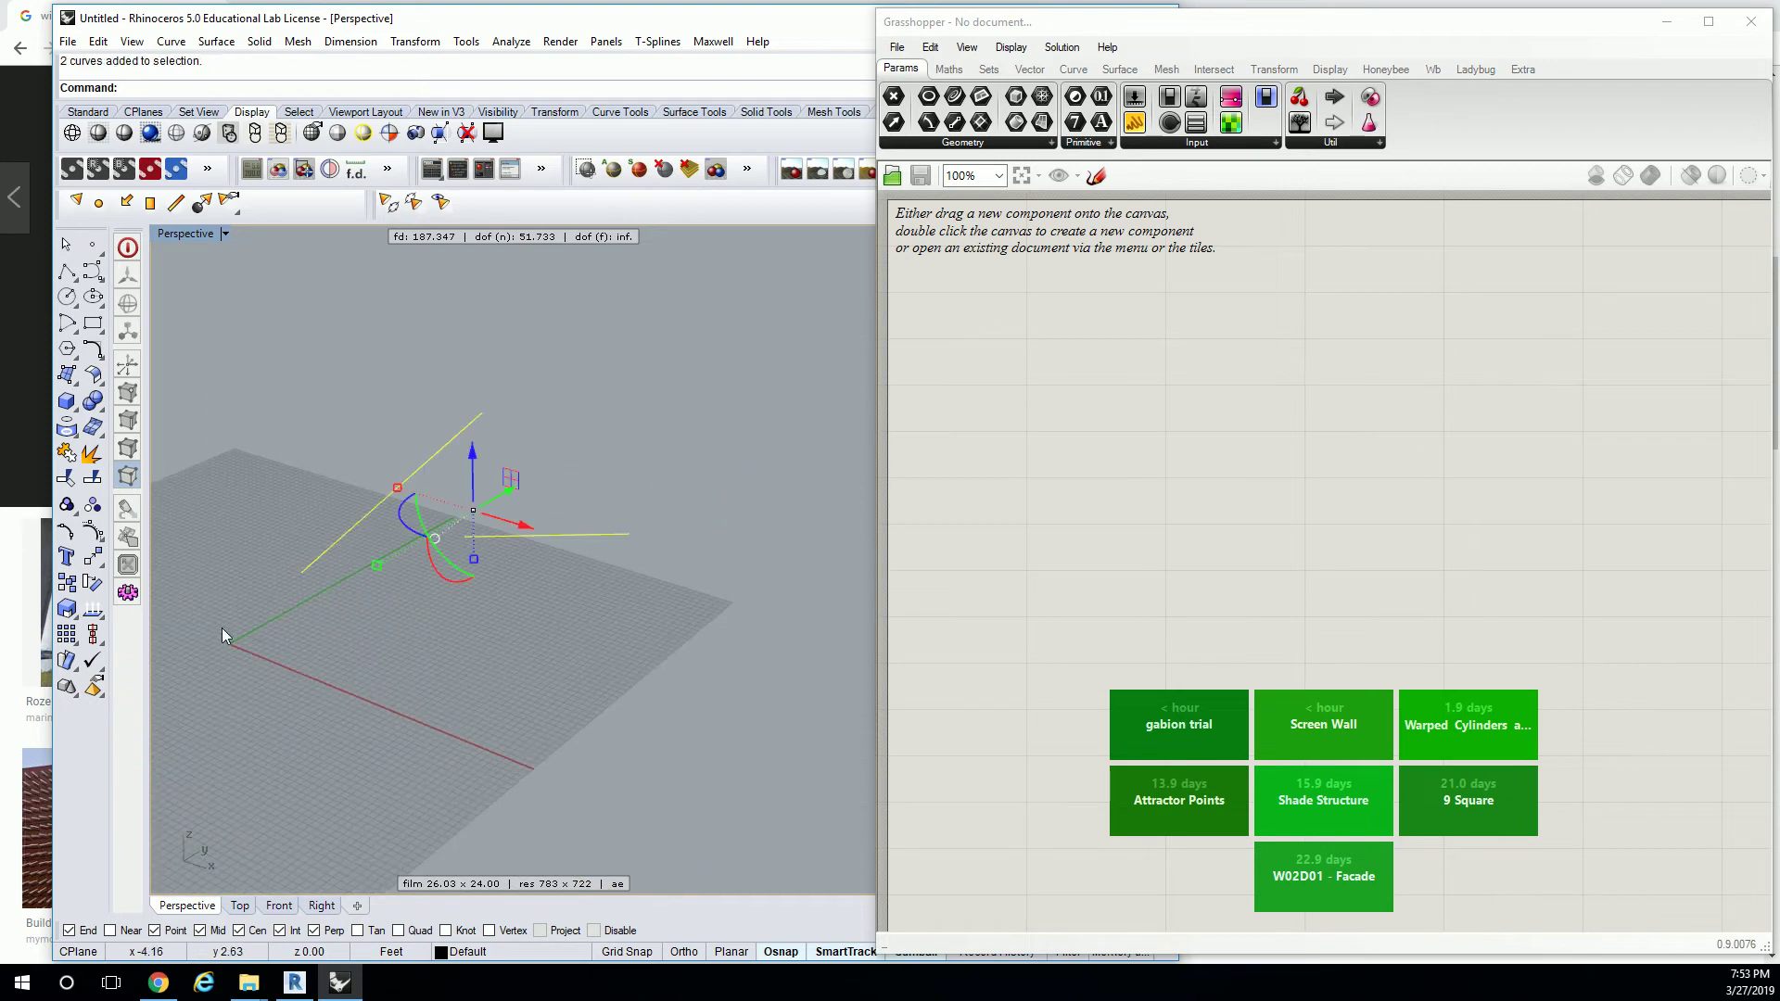
type("loft")
key("Return")
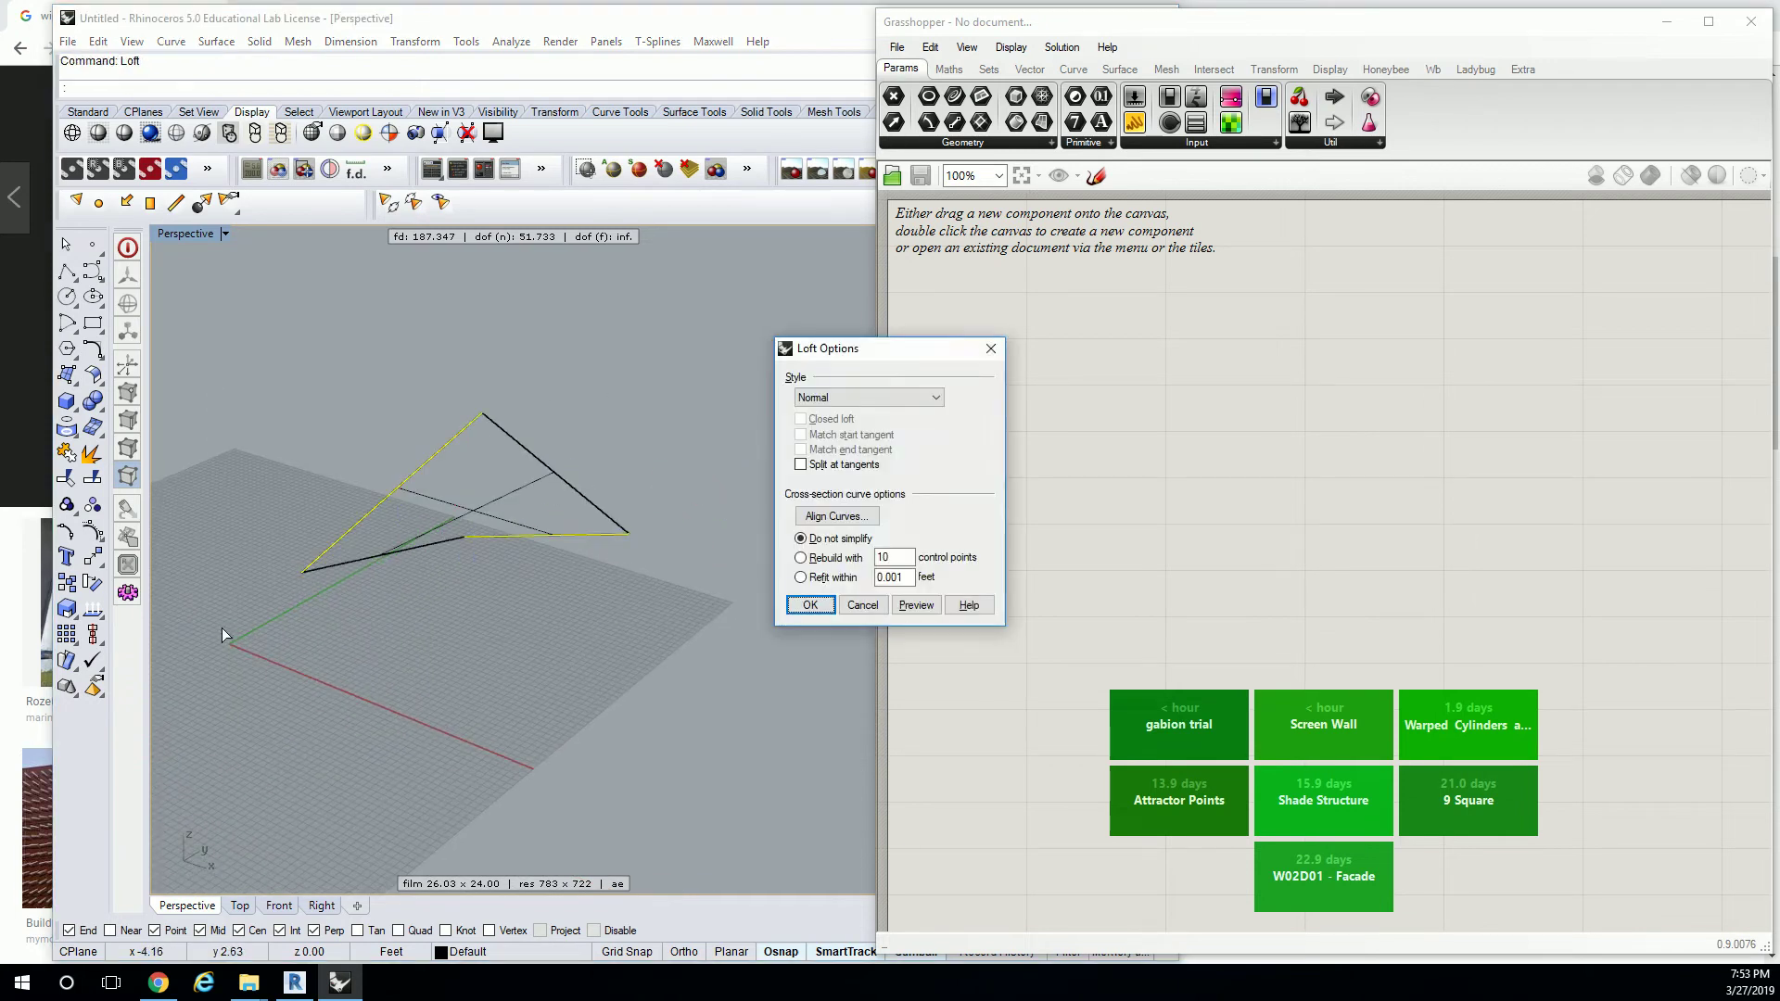
left_click(811, 605)
key("Escape")
left_click(123, 133)
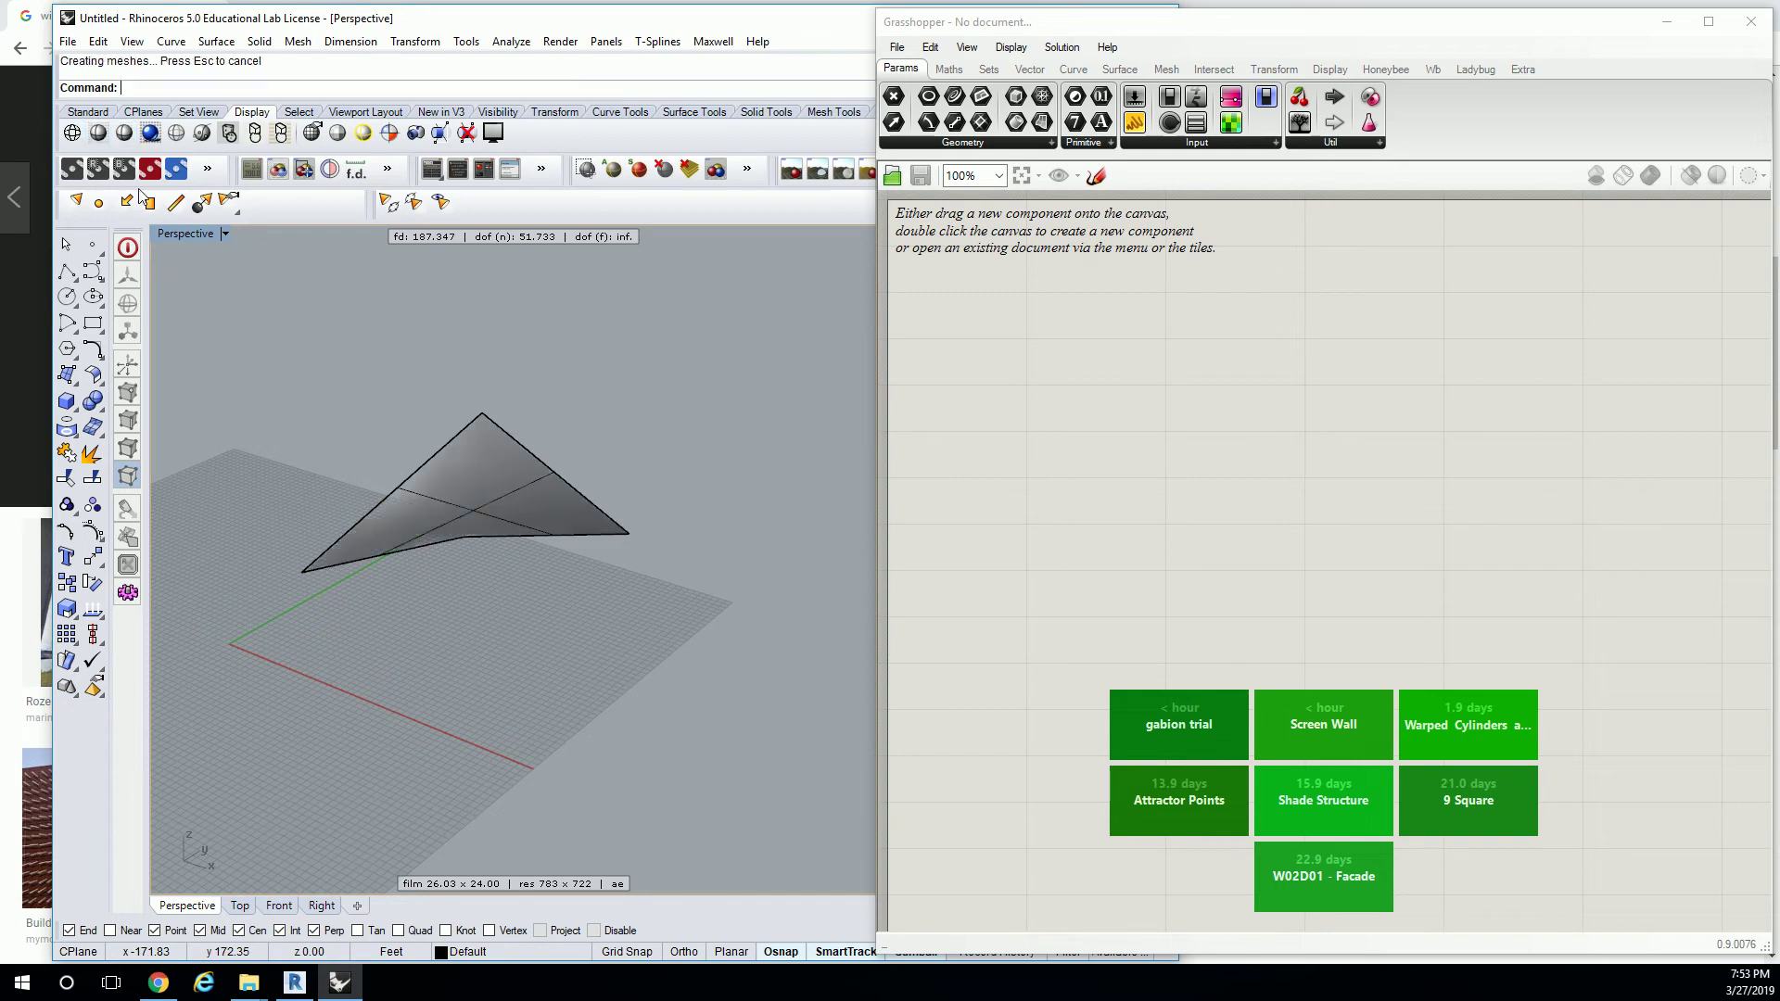
mouse_move(575, 436)
right_mouse_down()
mouse_move(767, 529)
mouse_move(668, 566)
right_mouse_up()
Turn off Rhino's grid and place a Surface parameter set to reference one surface.
scroll(631, 570, "up", 3)
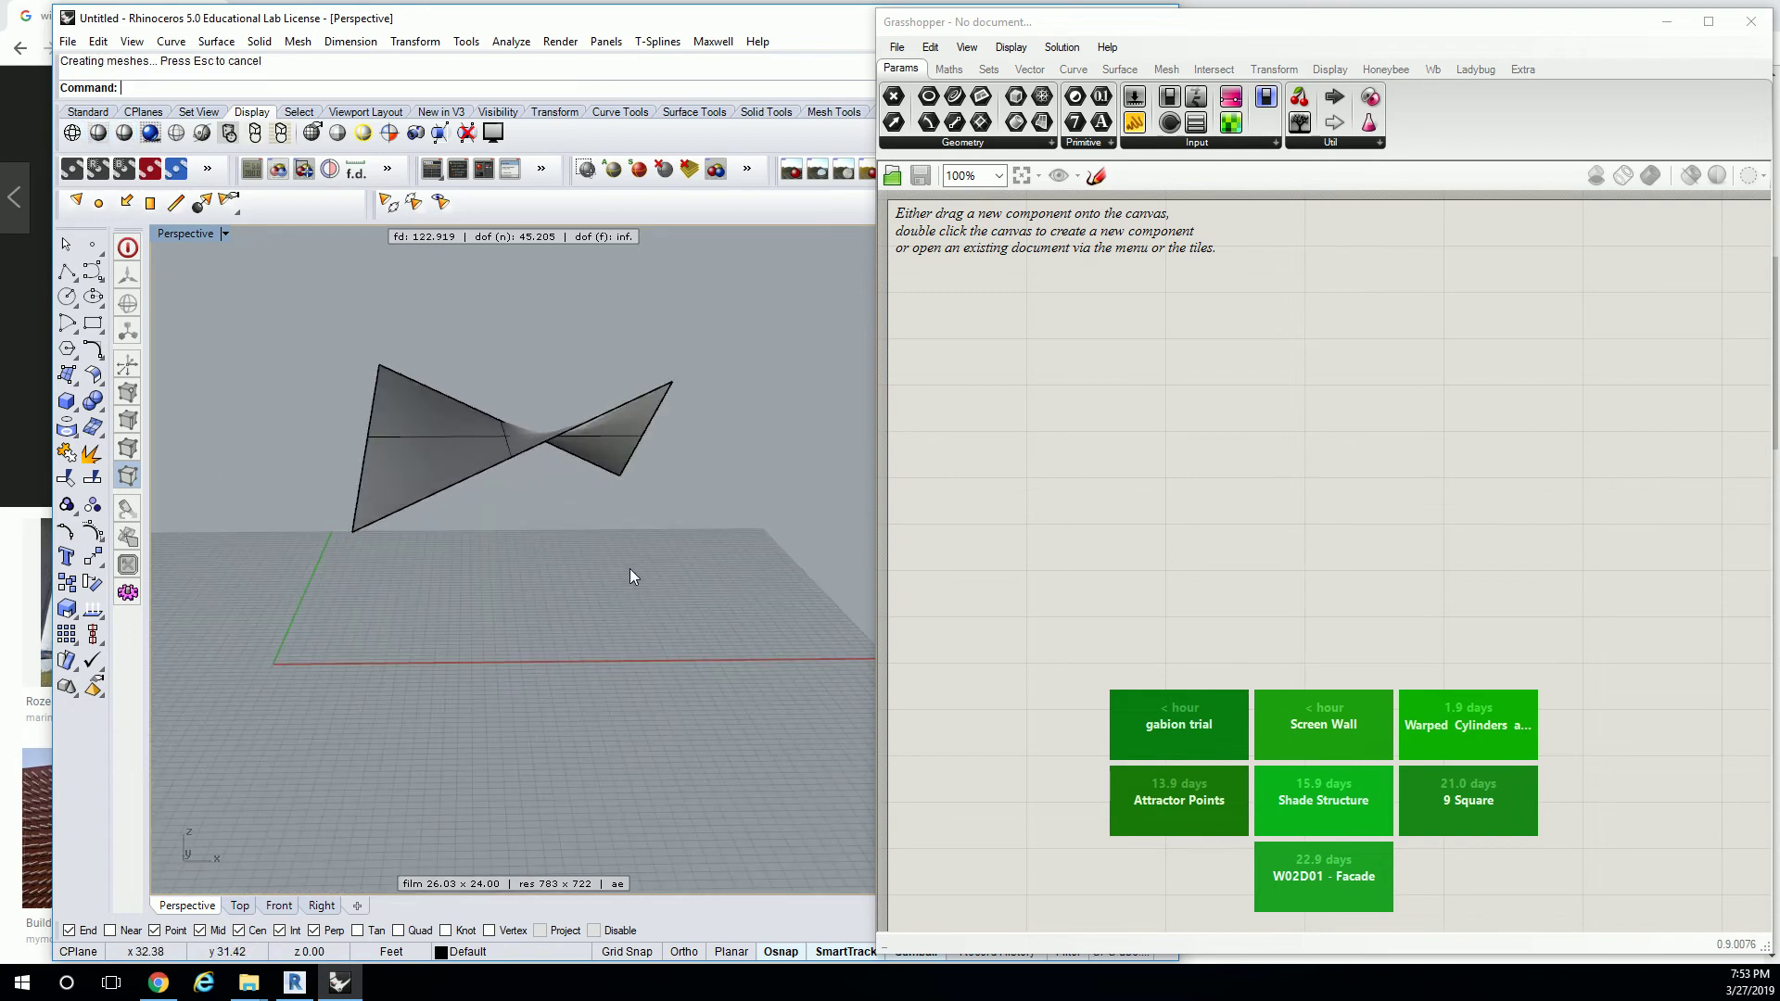
key("F7")
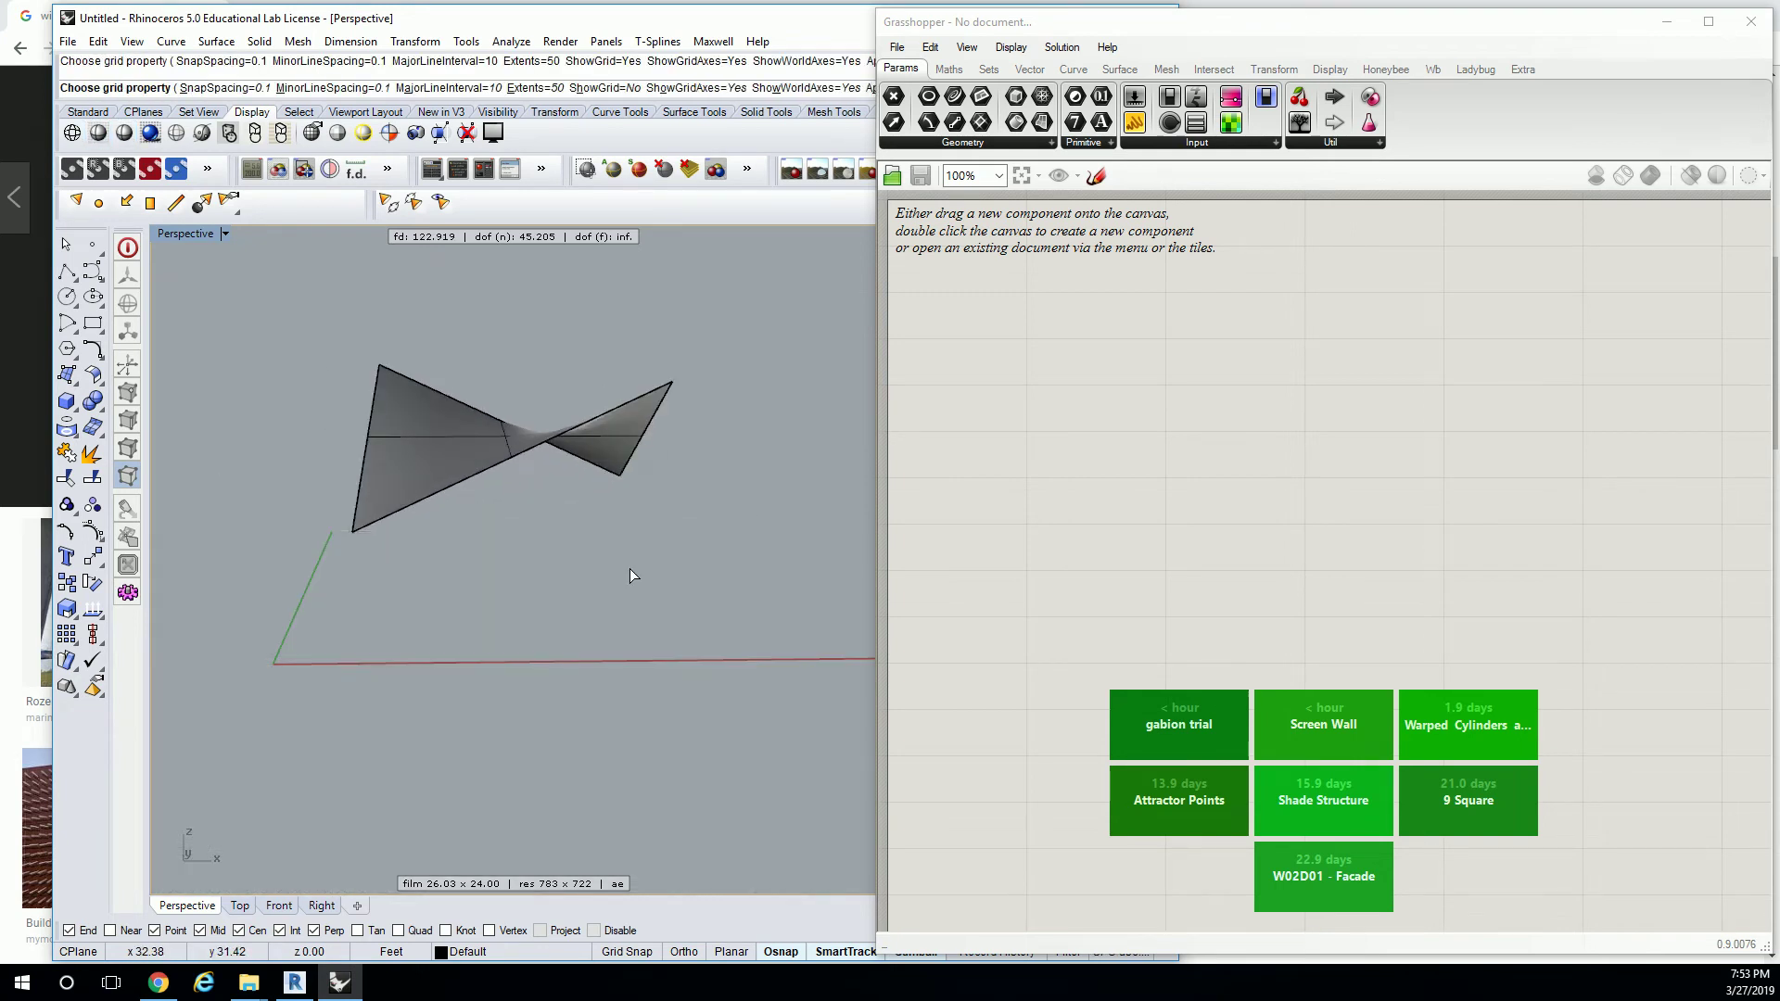
left_click(1191, 303)
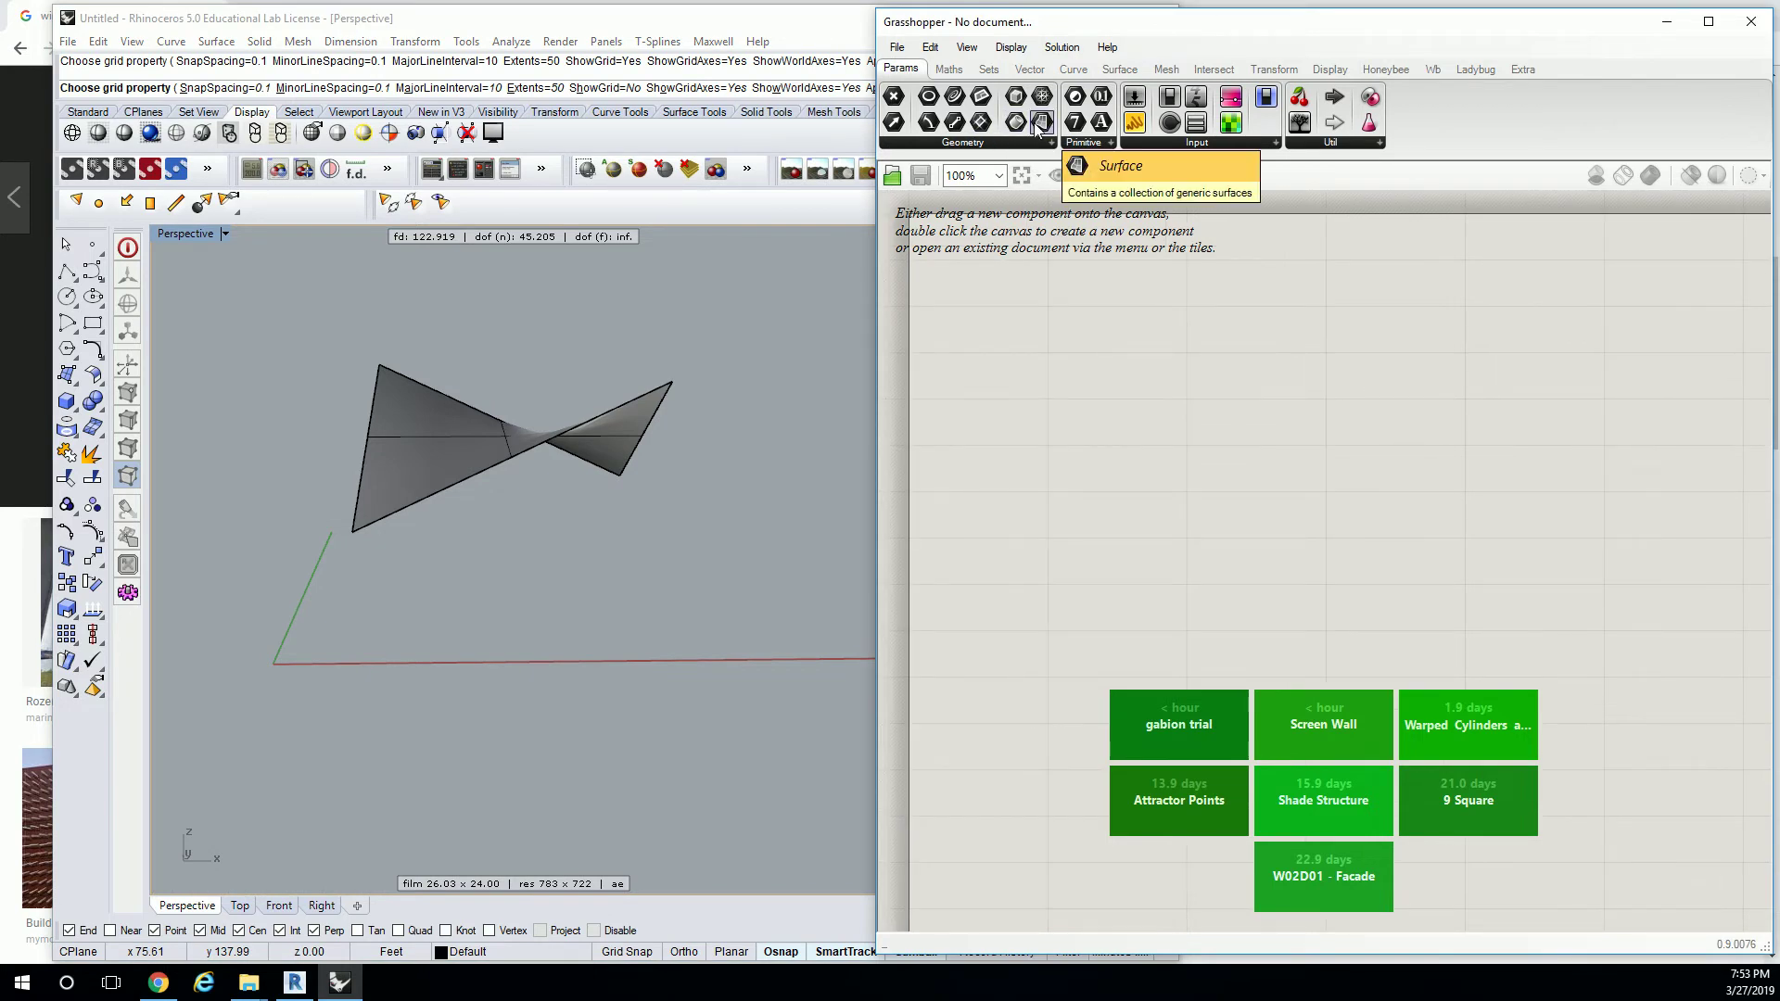
left_click_drag(1038, 125, 1221, 562)
right_click(1221, 562)
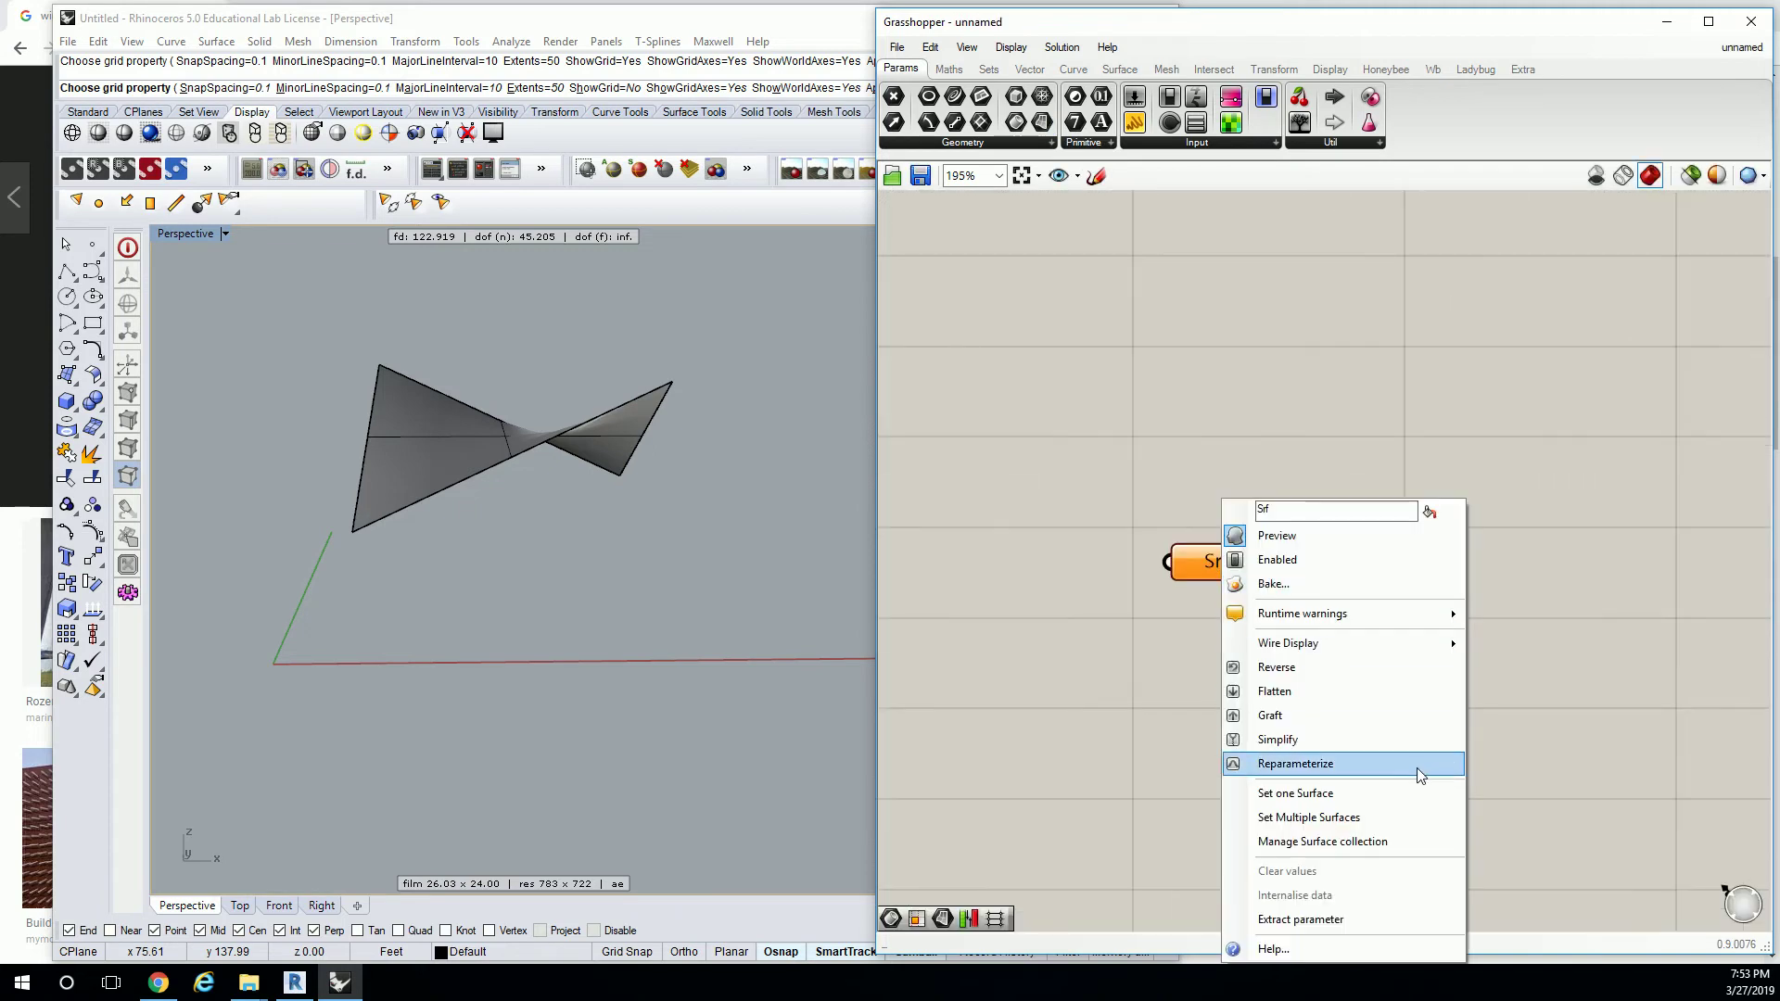
left_click(1419, 794)
Pick the lofted surface in Rhino as the Srf parameter's reference.
right_click_drag(441, 430, 638, 468)
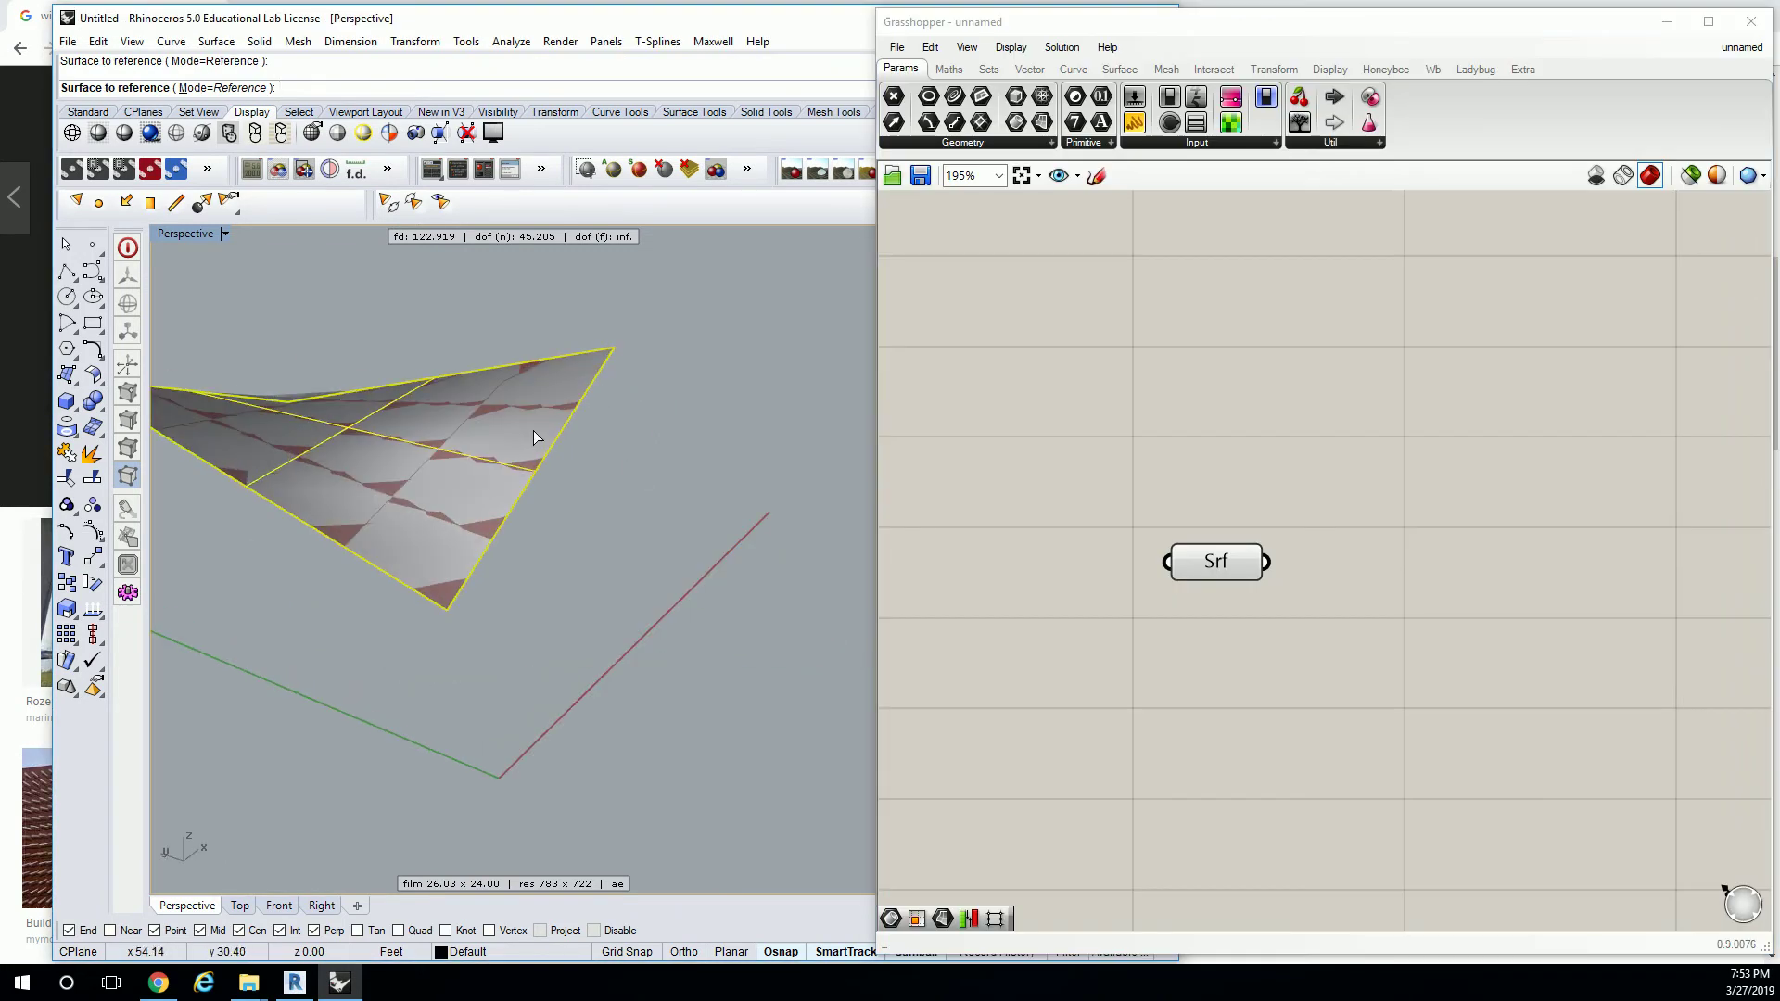
key("F7")
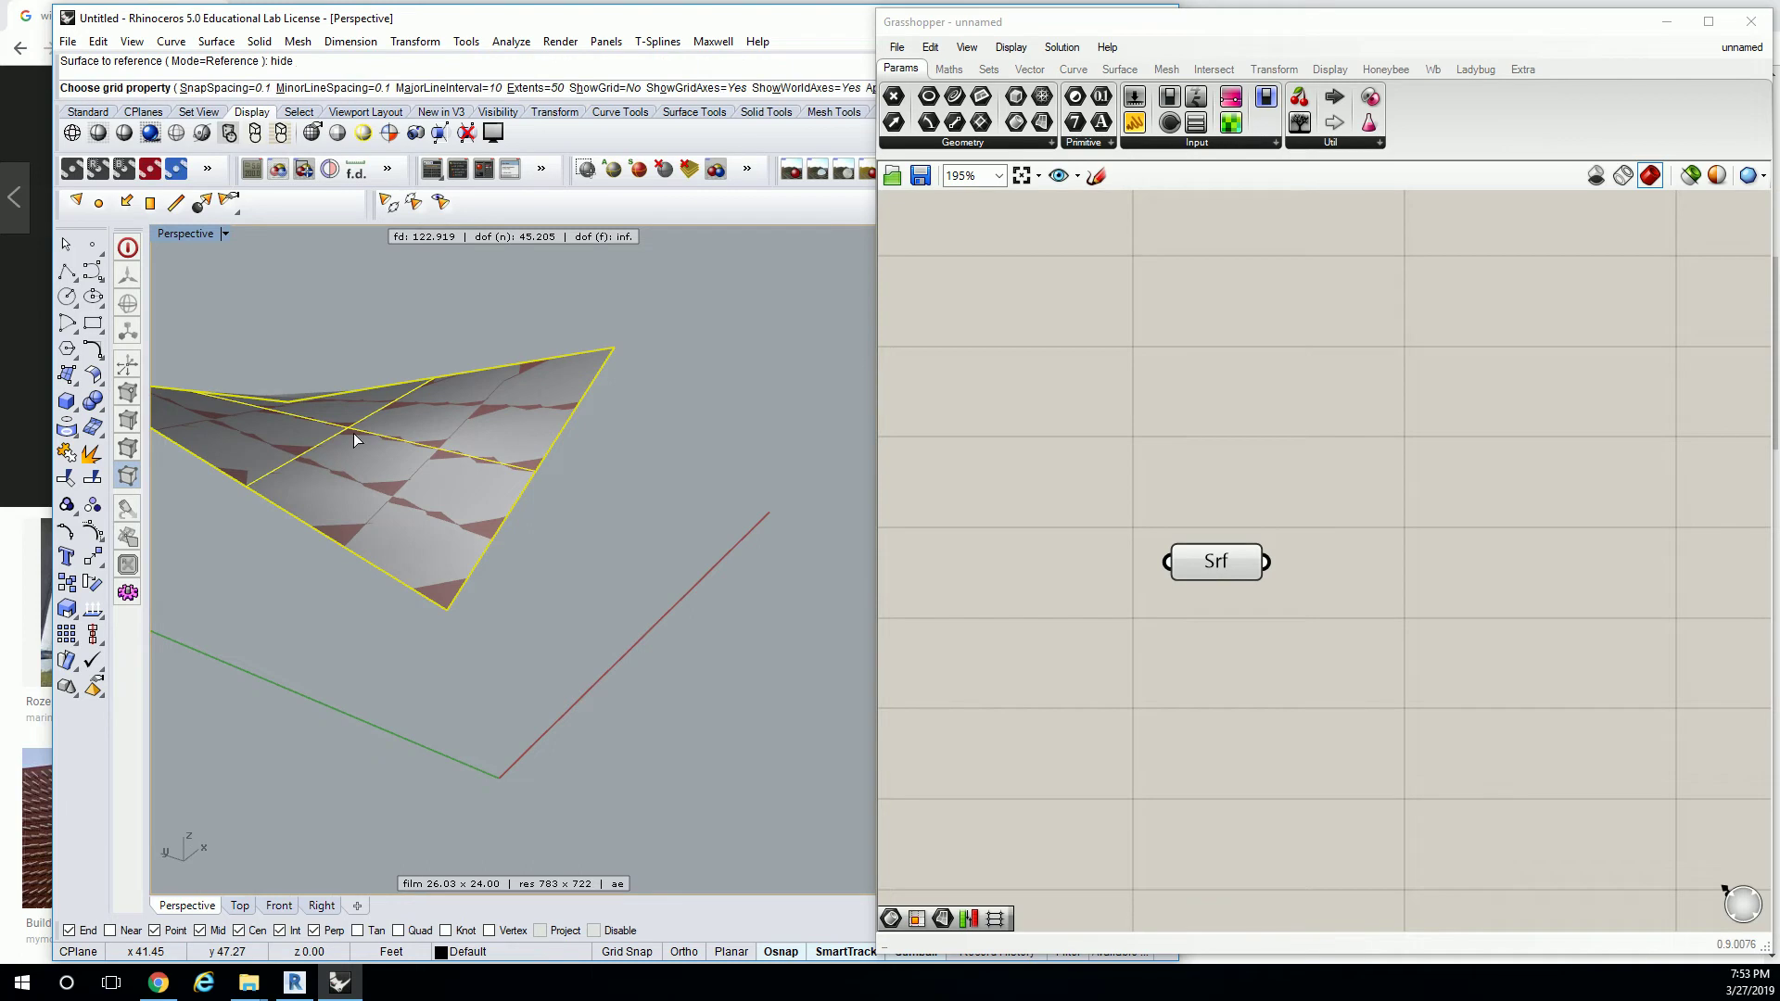
left_click(353, 432)
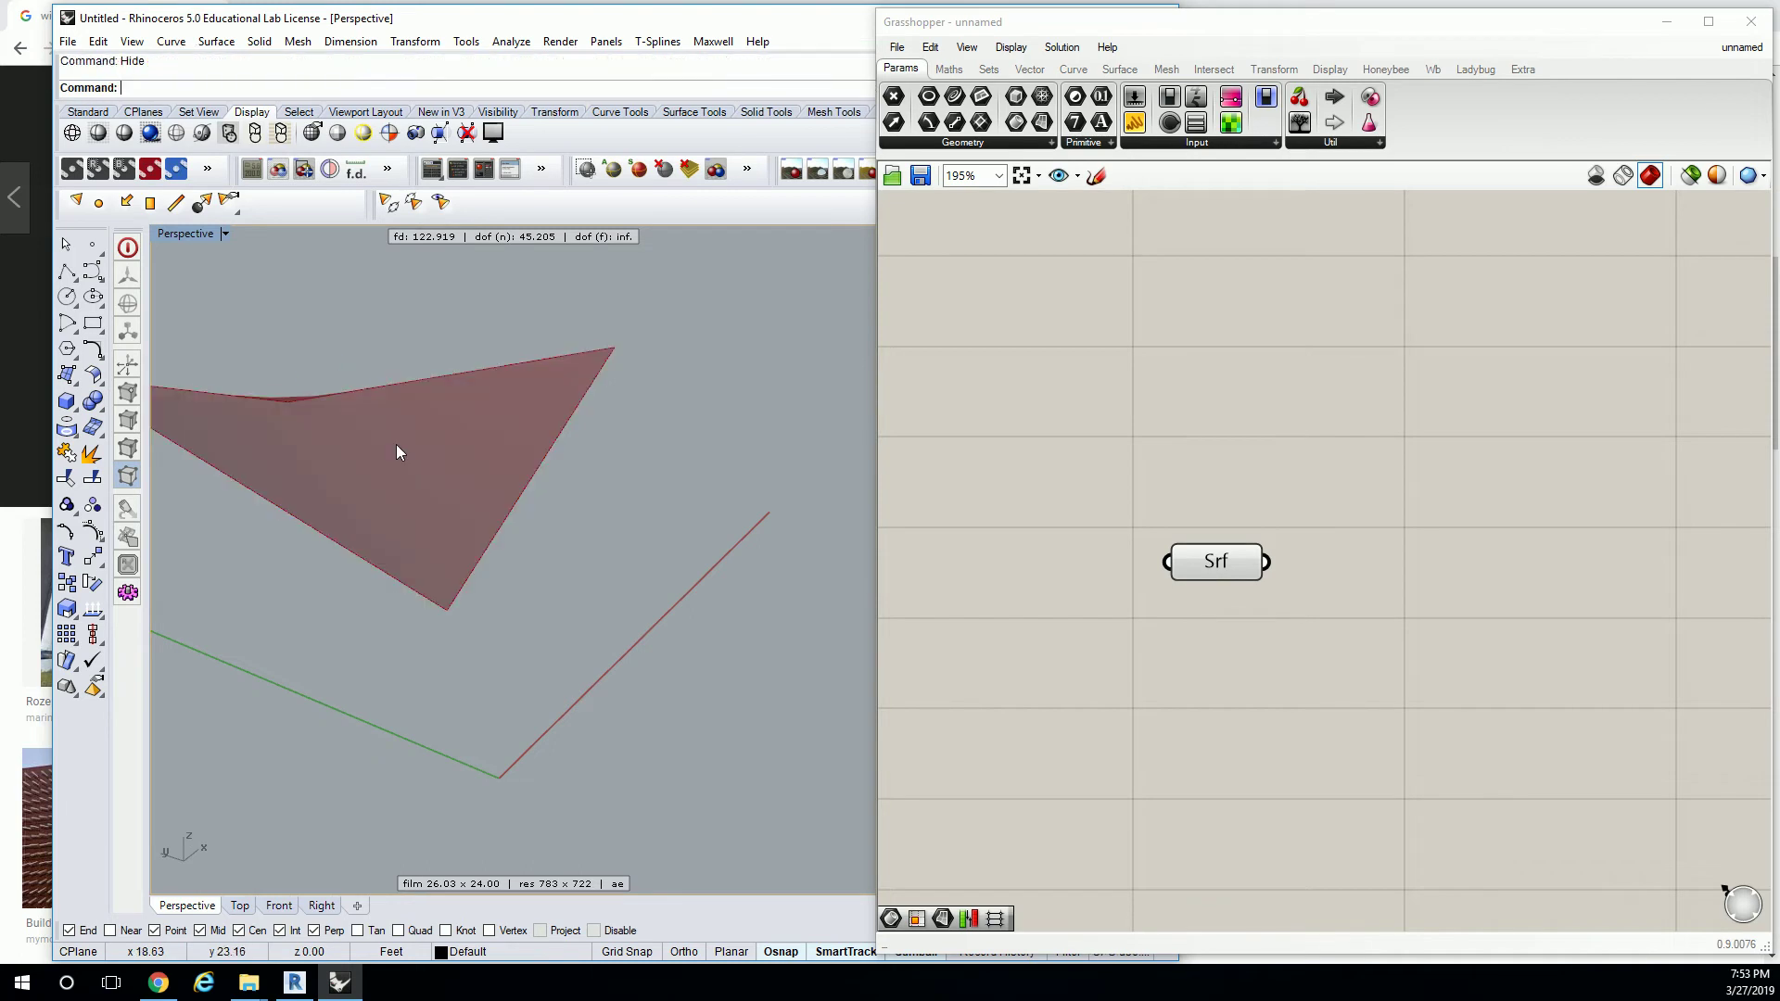
right_click_drag(397, 446, 481, 413)
left_click(1064, 437)
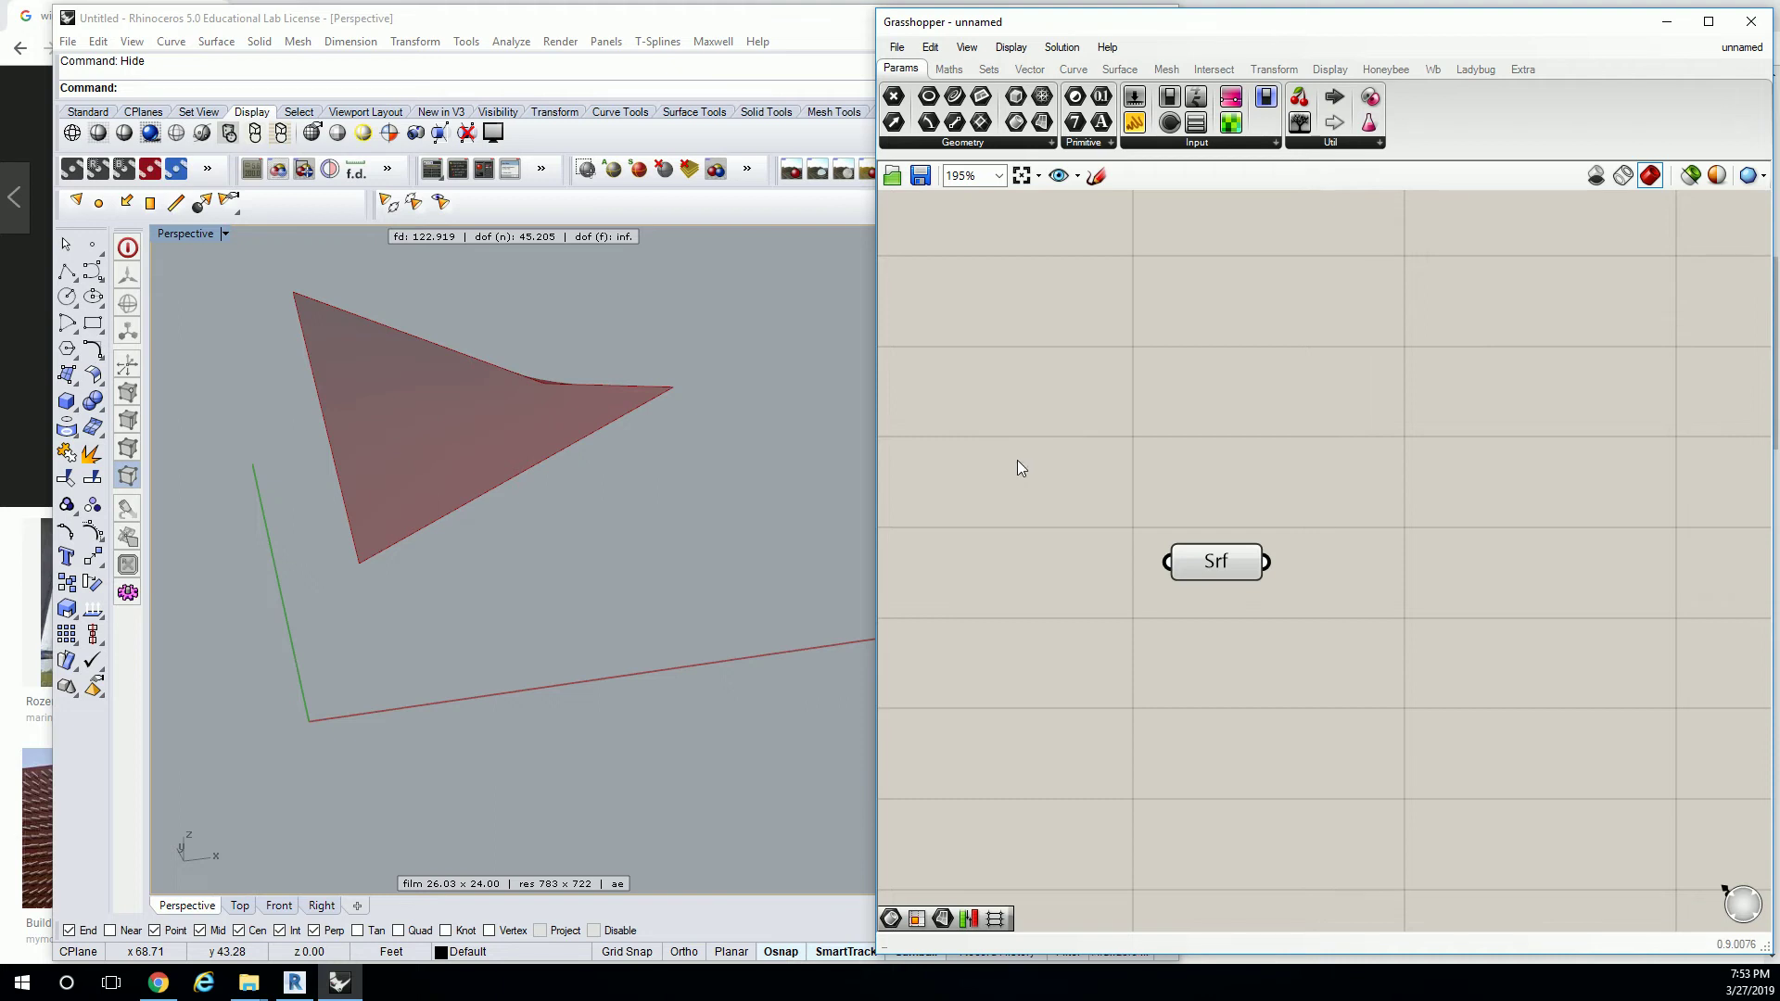
Add an Isotrim (SubSrf) component from Surface > Util to the canvas.
left_click(1131, 74)
left_click(1253, 142)
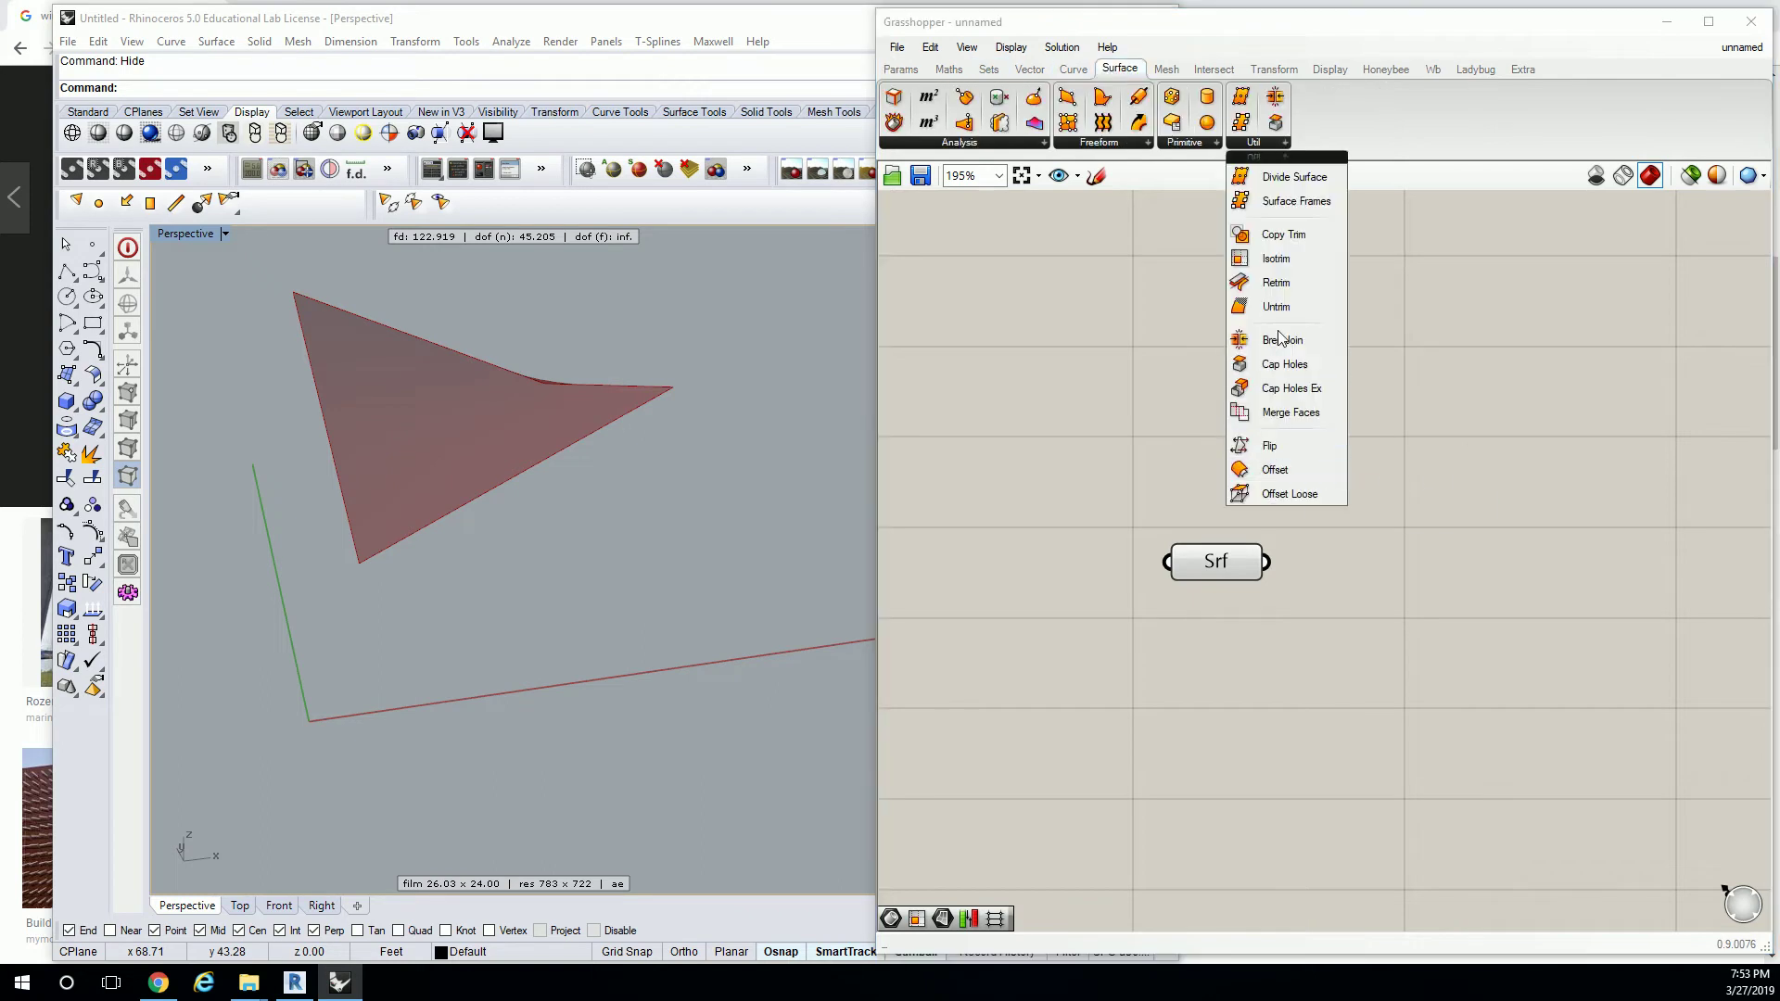
left_click(1276, 259)
left_click(1516, 584)
right_click_drag(1515, 584, 1395, 538)
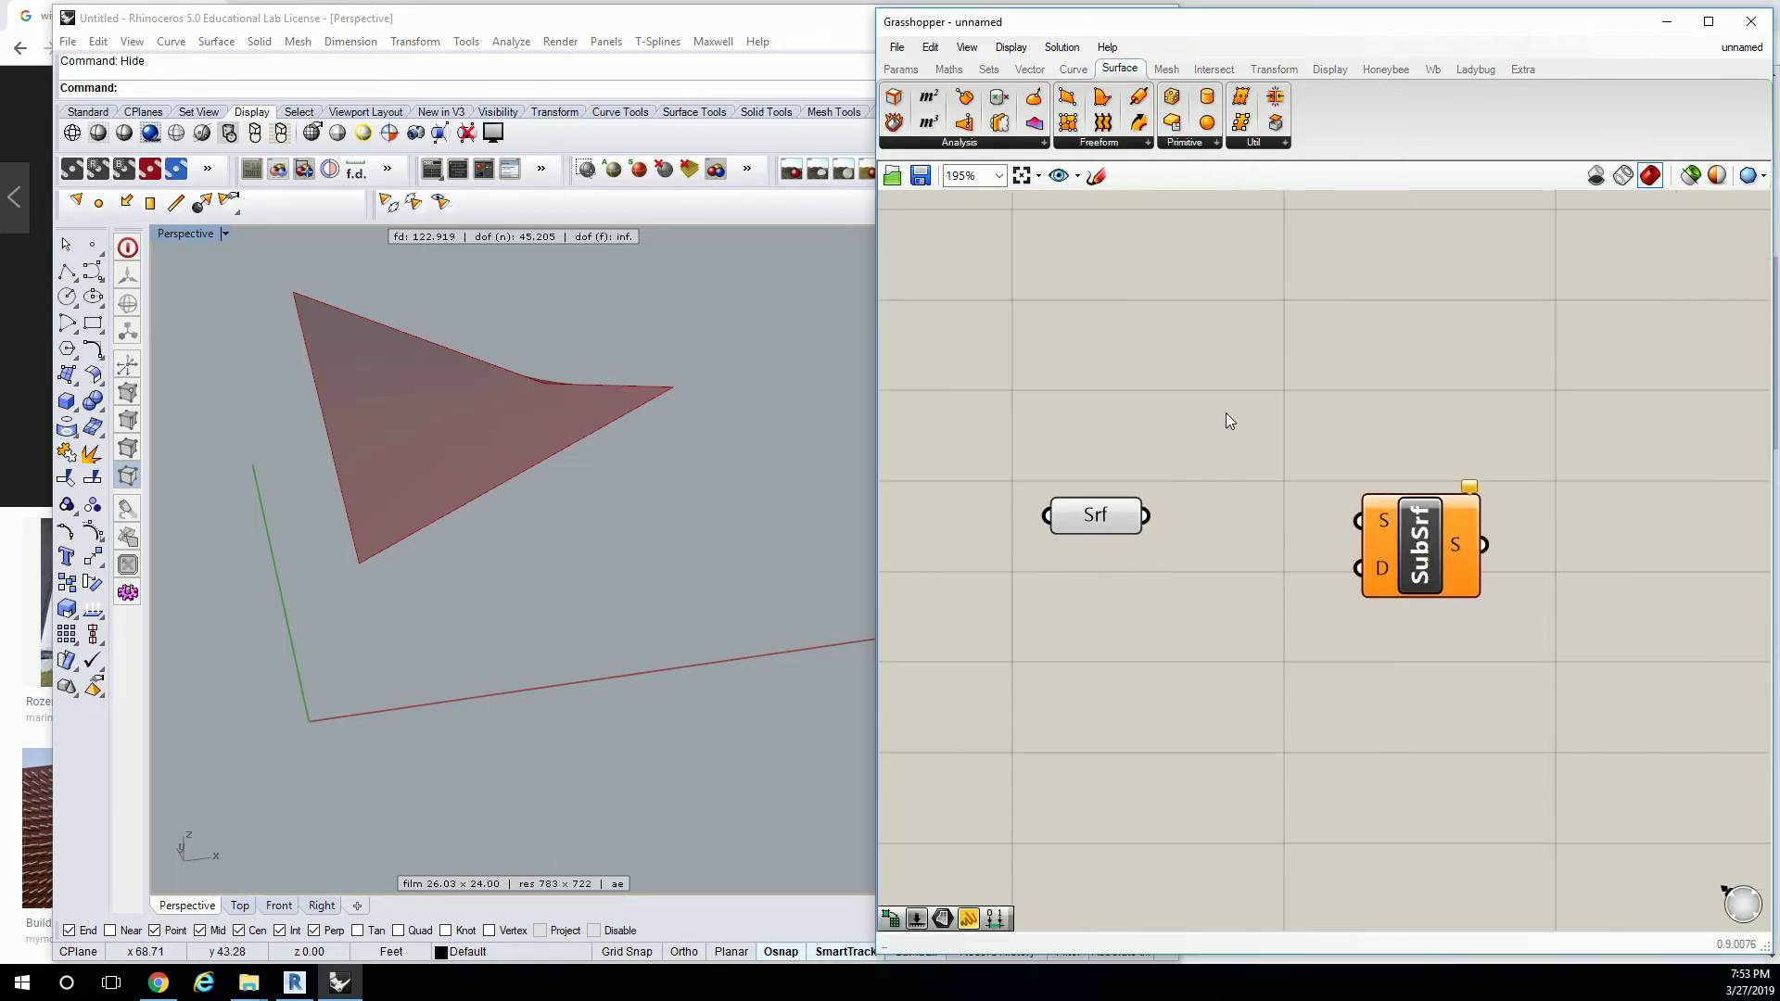
Add a Divide Domain² component from Maths > Domain below SubSrf.
left_click(948, 68)
left_click(936, 143)
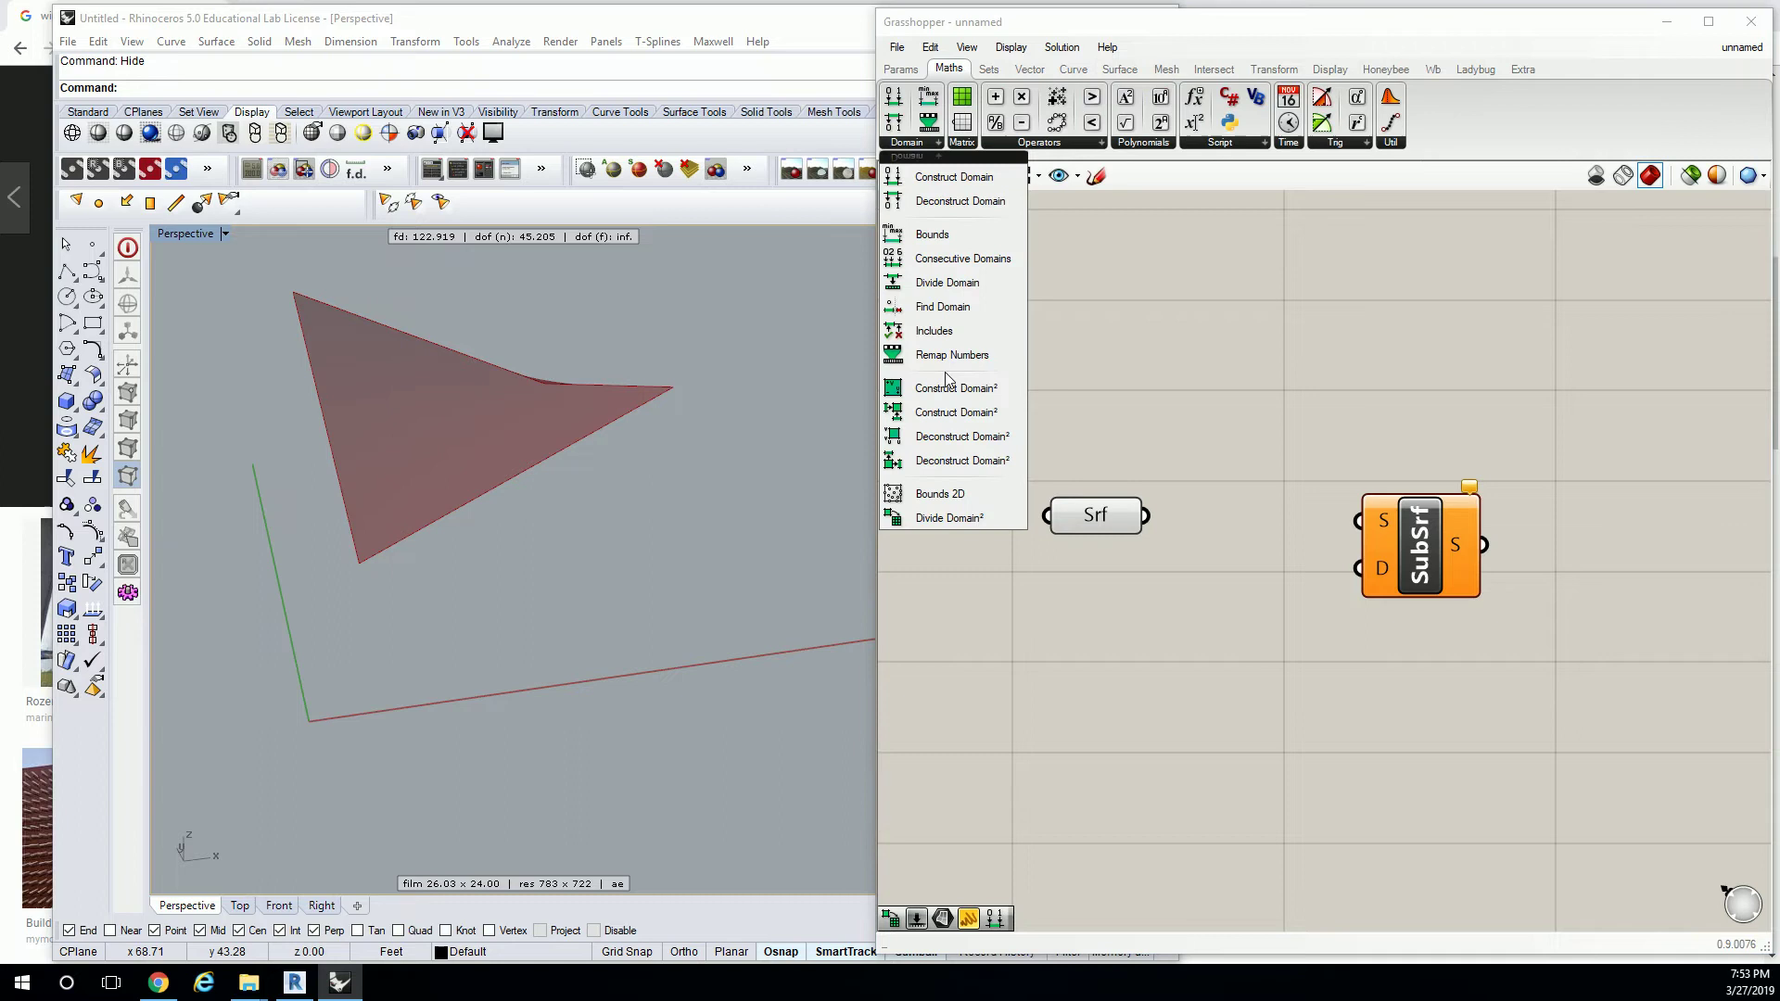
left_click(974, 516)
left_click(1274, 666)
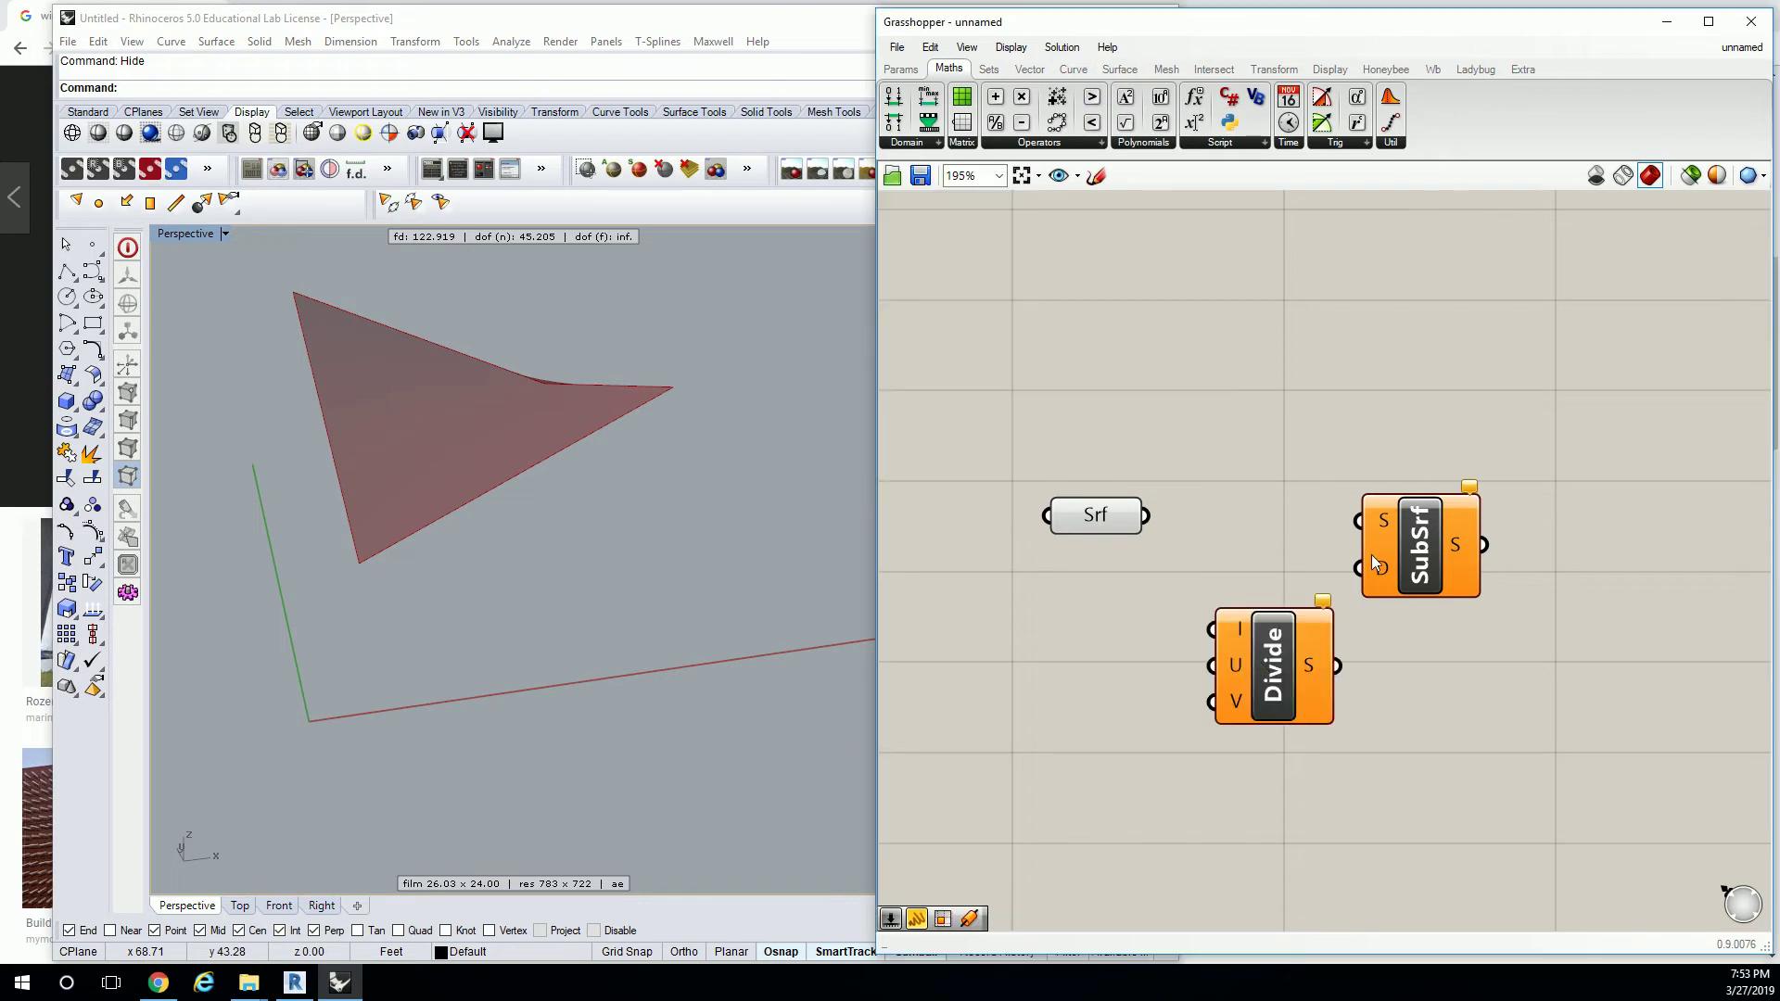
left_click_drag(1431, 546, 1450, 542)
Wire Srf into Divide's I and SubSrf's S inputs, and Divide's output into SubSrf's D.
left_click_drag(1147, 516, 1212, 630)
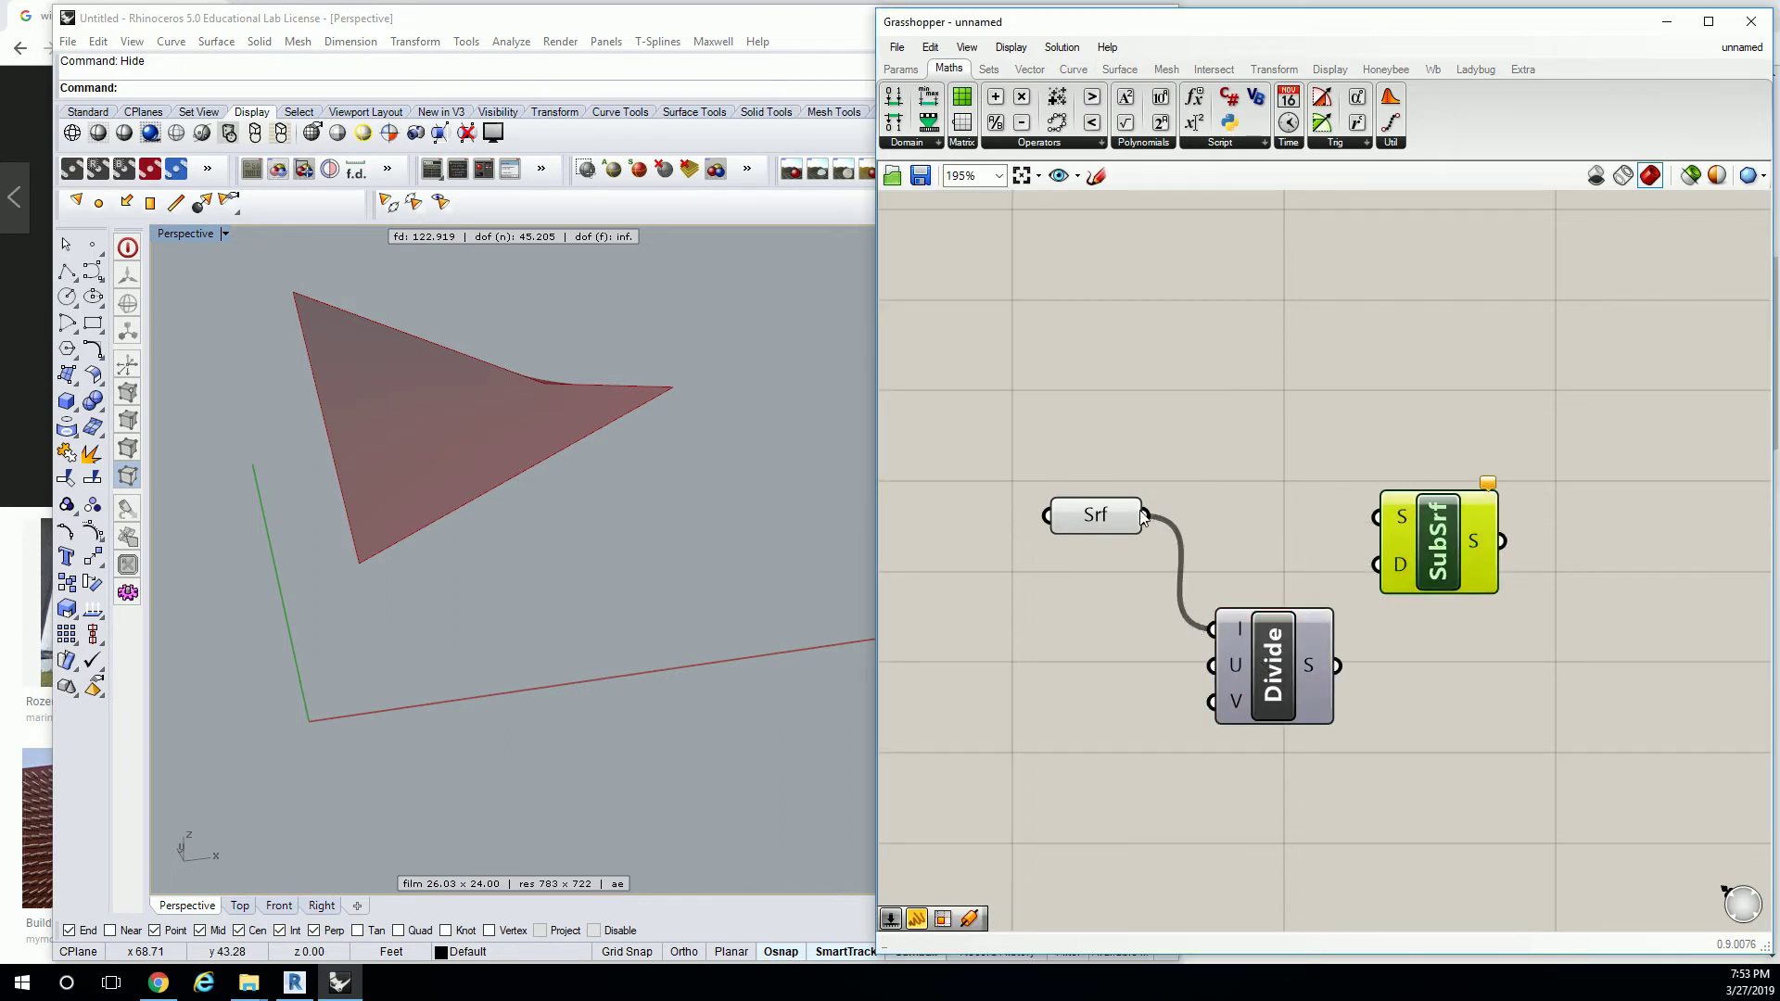
left_click_drag(1149, 517, 1377, 516)
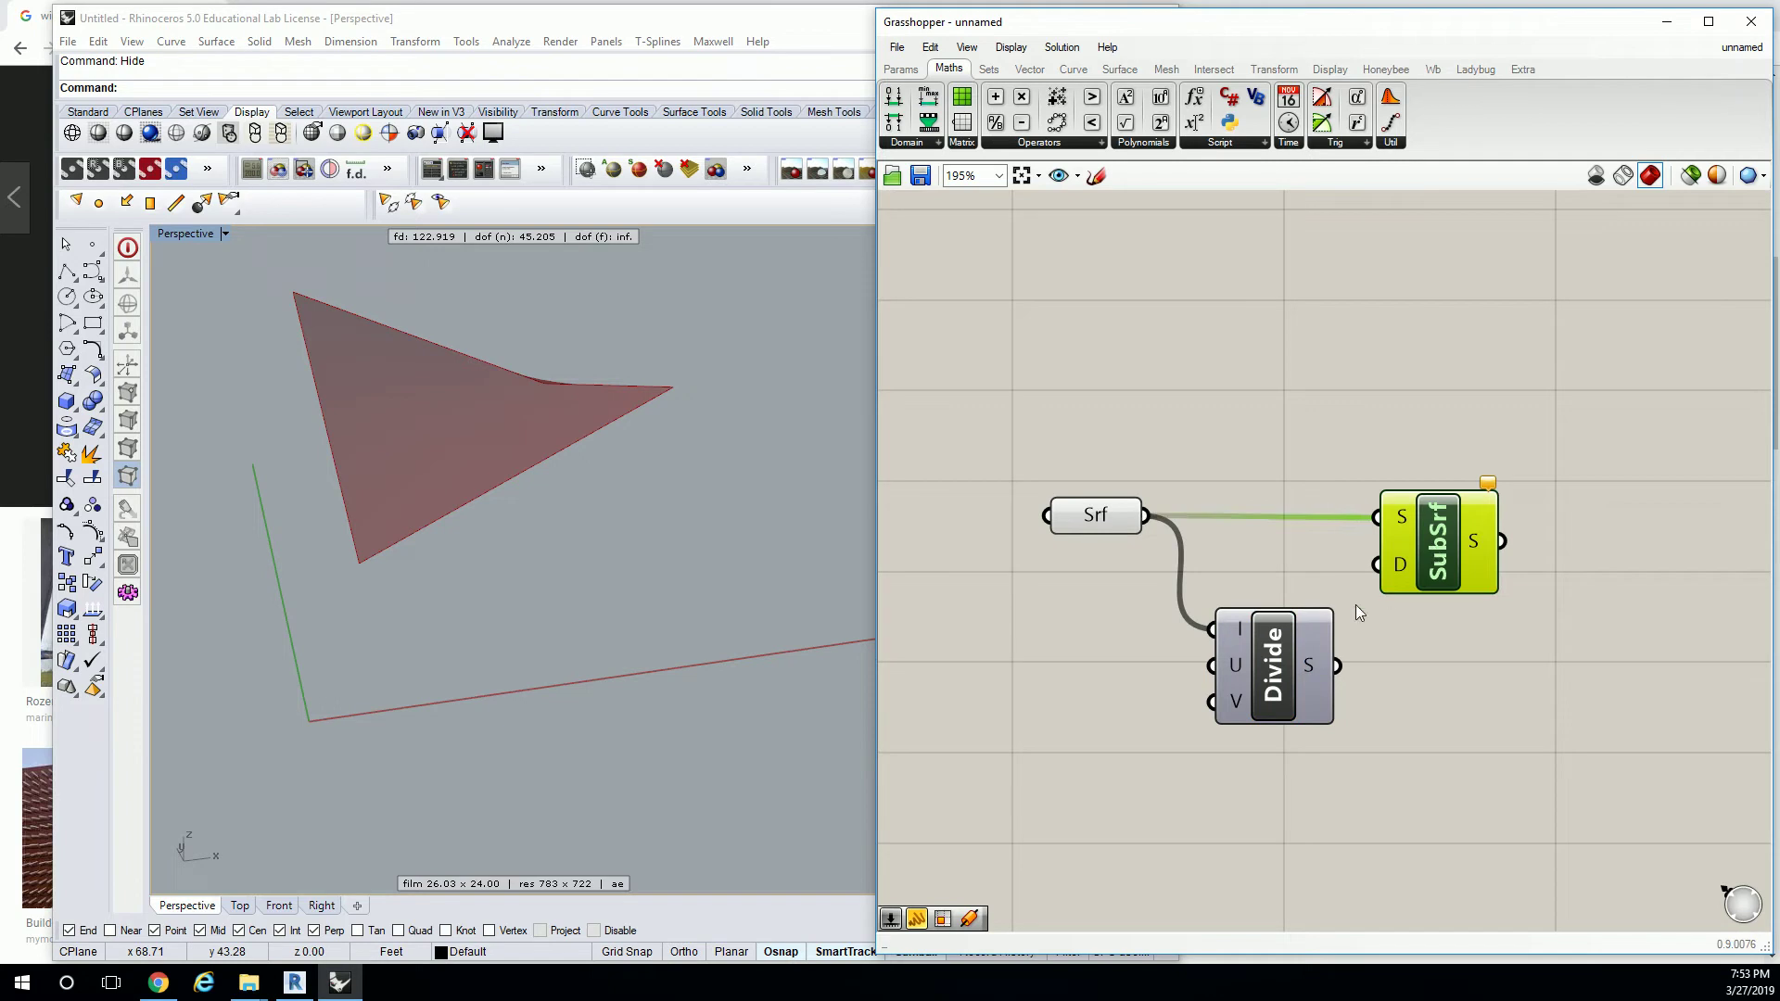
left_click_drag(1338, 666, 1377, 564)
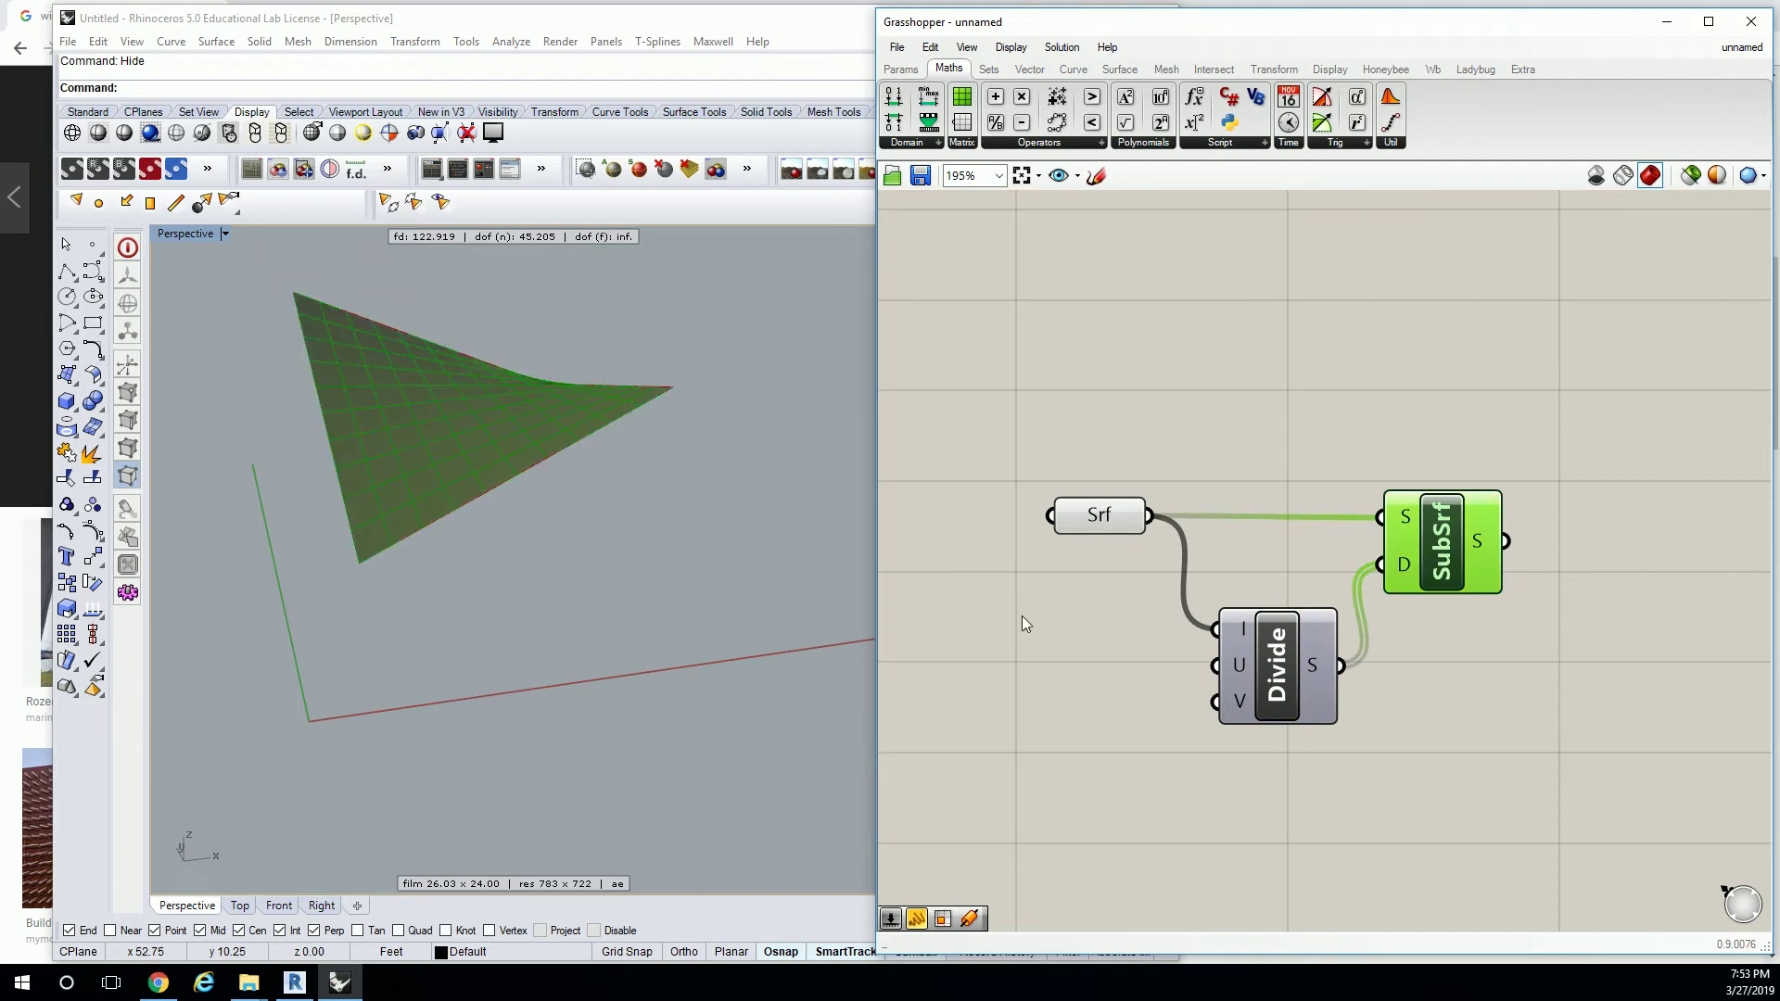
double_click(1048, 644)
Wire number sliders into Divide's U and V inputs at 3 and 4, then check the grid in Rhino.
type("0<")
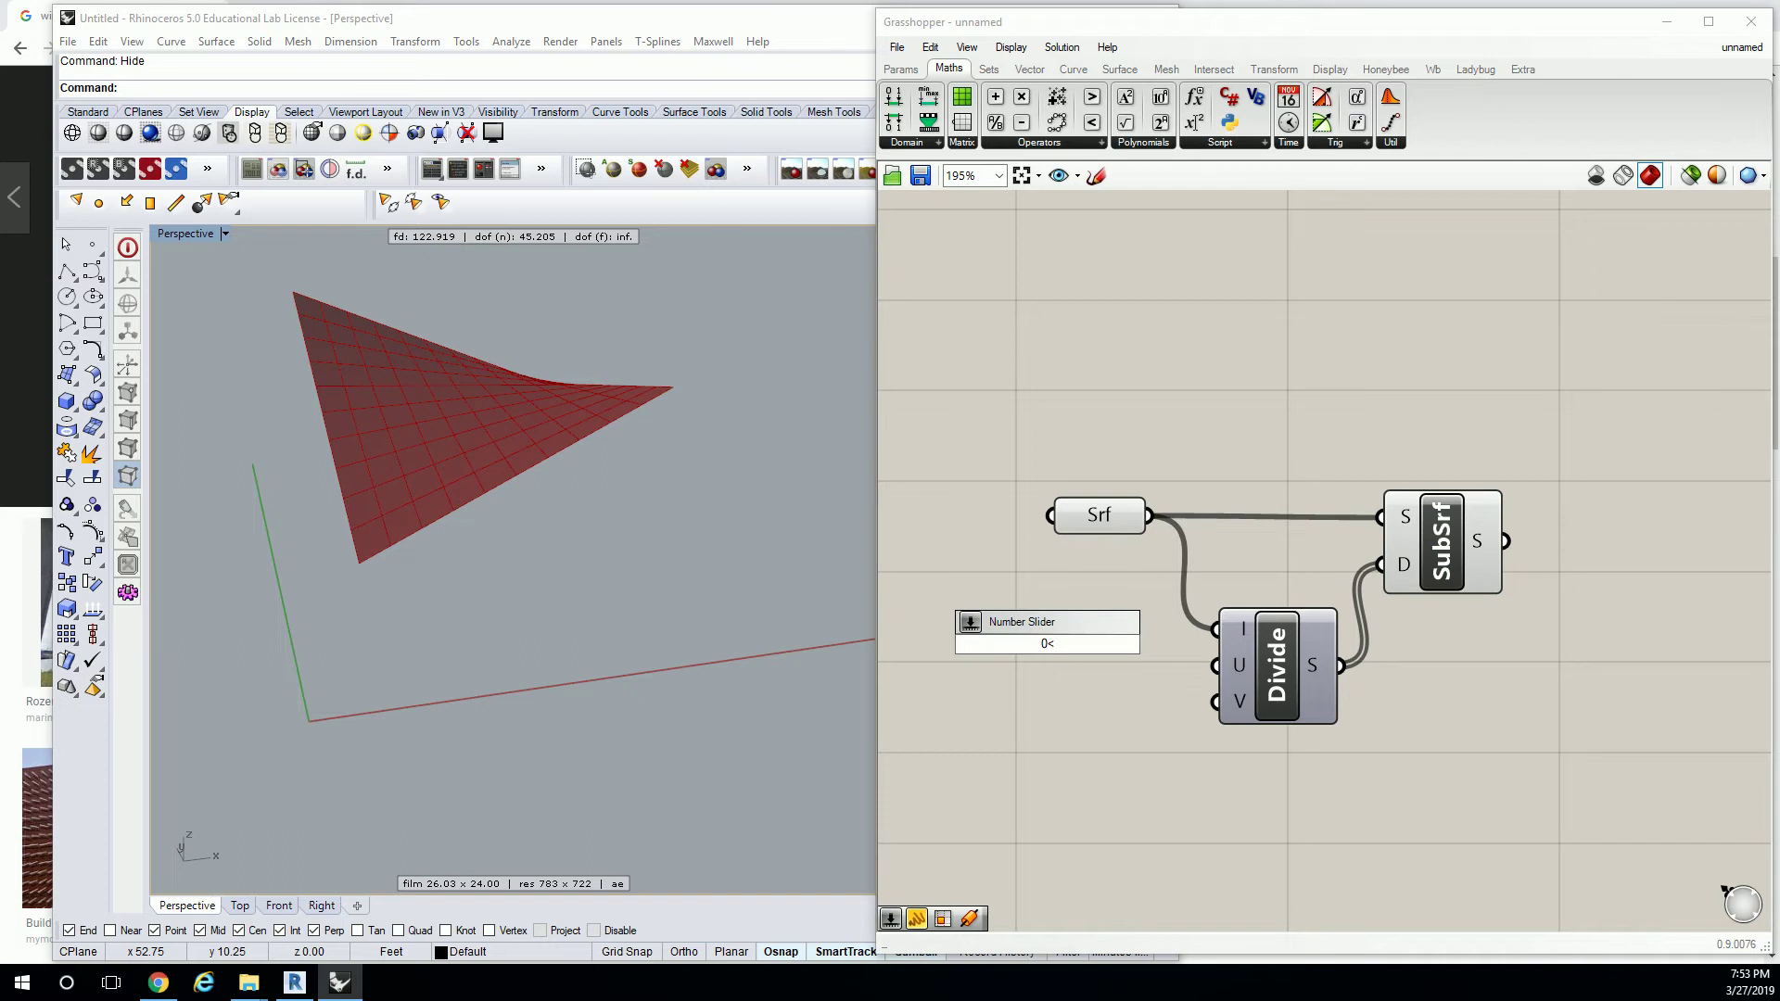
key("Return")
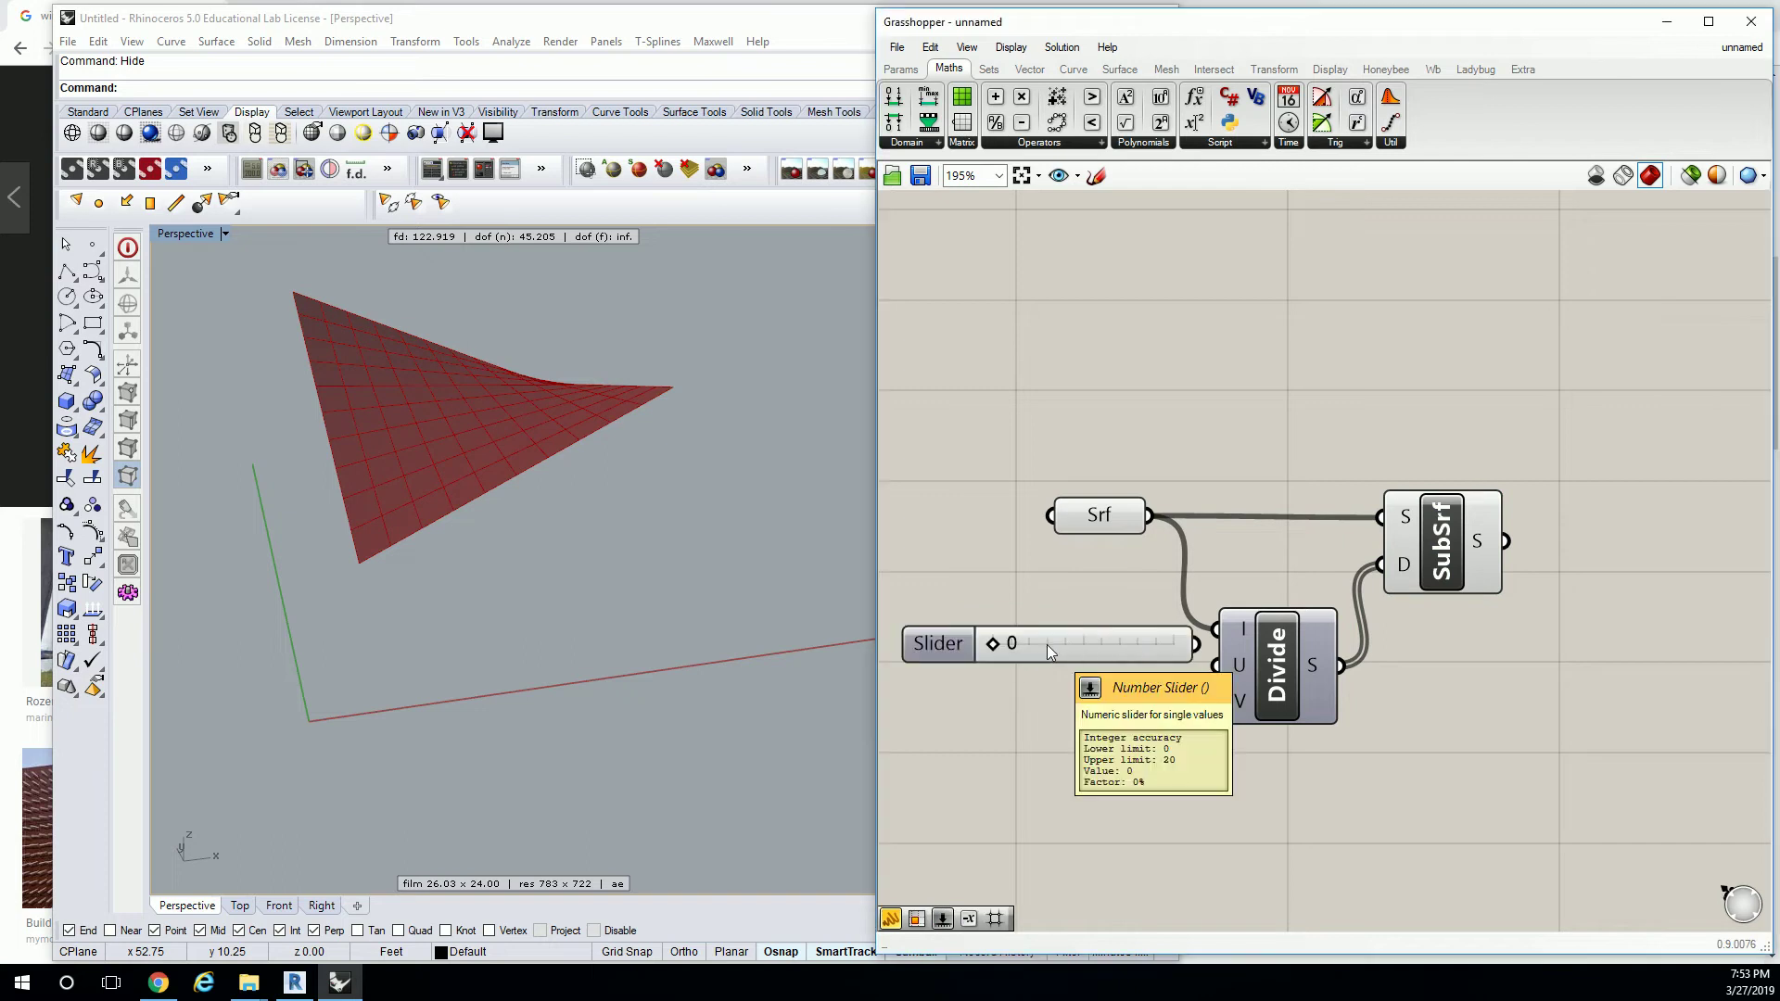
left_click_drag(1048, 644, 1216, 665)
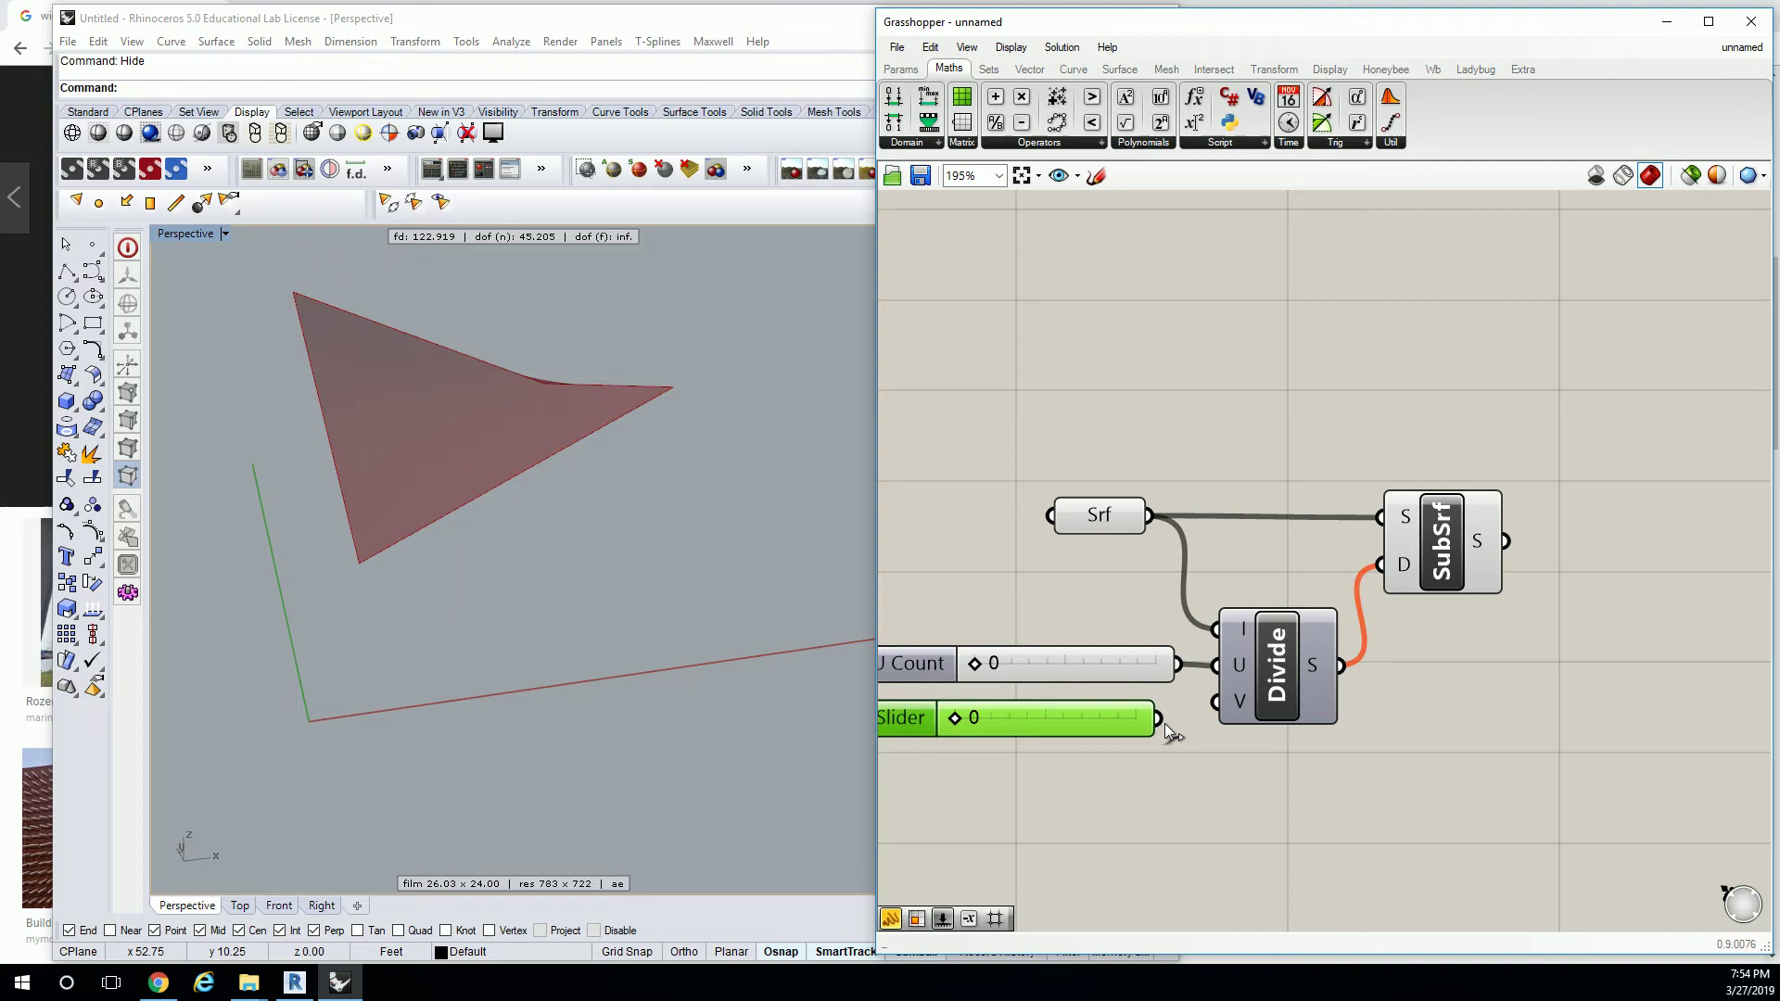
left_click_drag(1159, 720, 1215, 702)
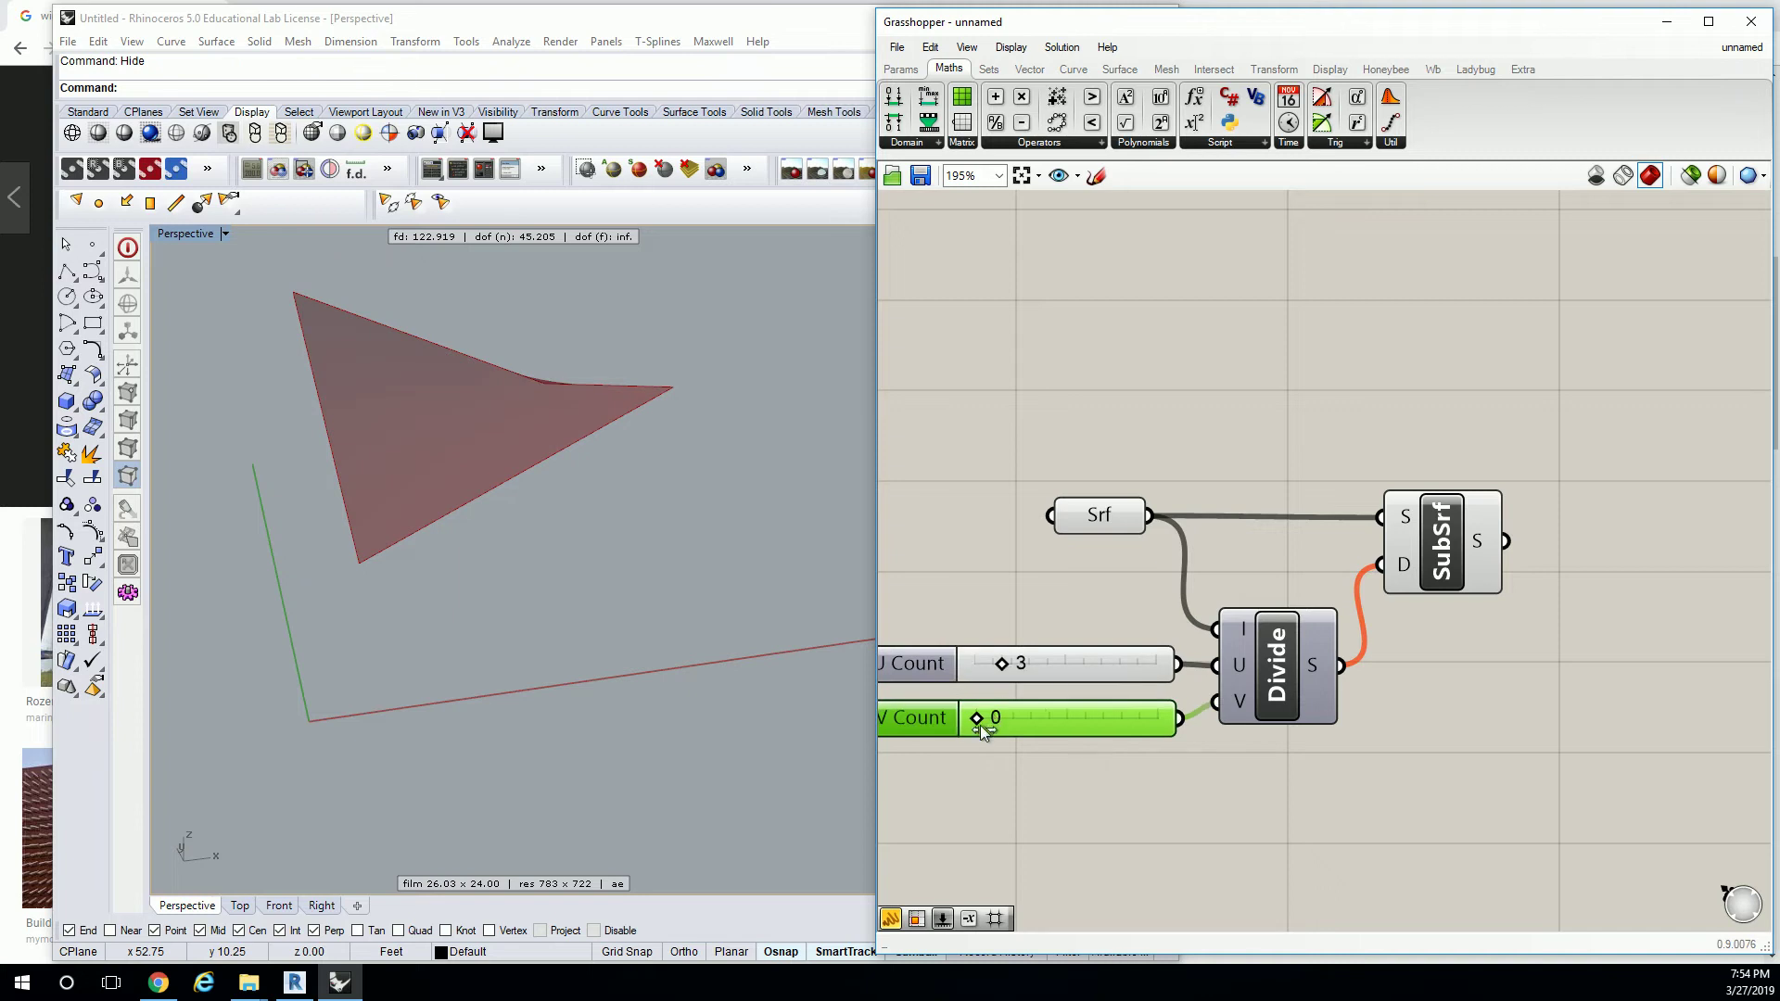
left_click_drag(981, 725, 998, 728)
right_click_drag(515, 436, 575, 542)
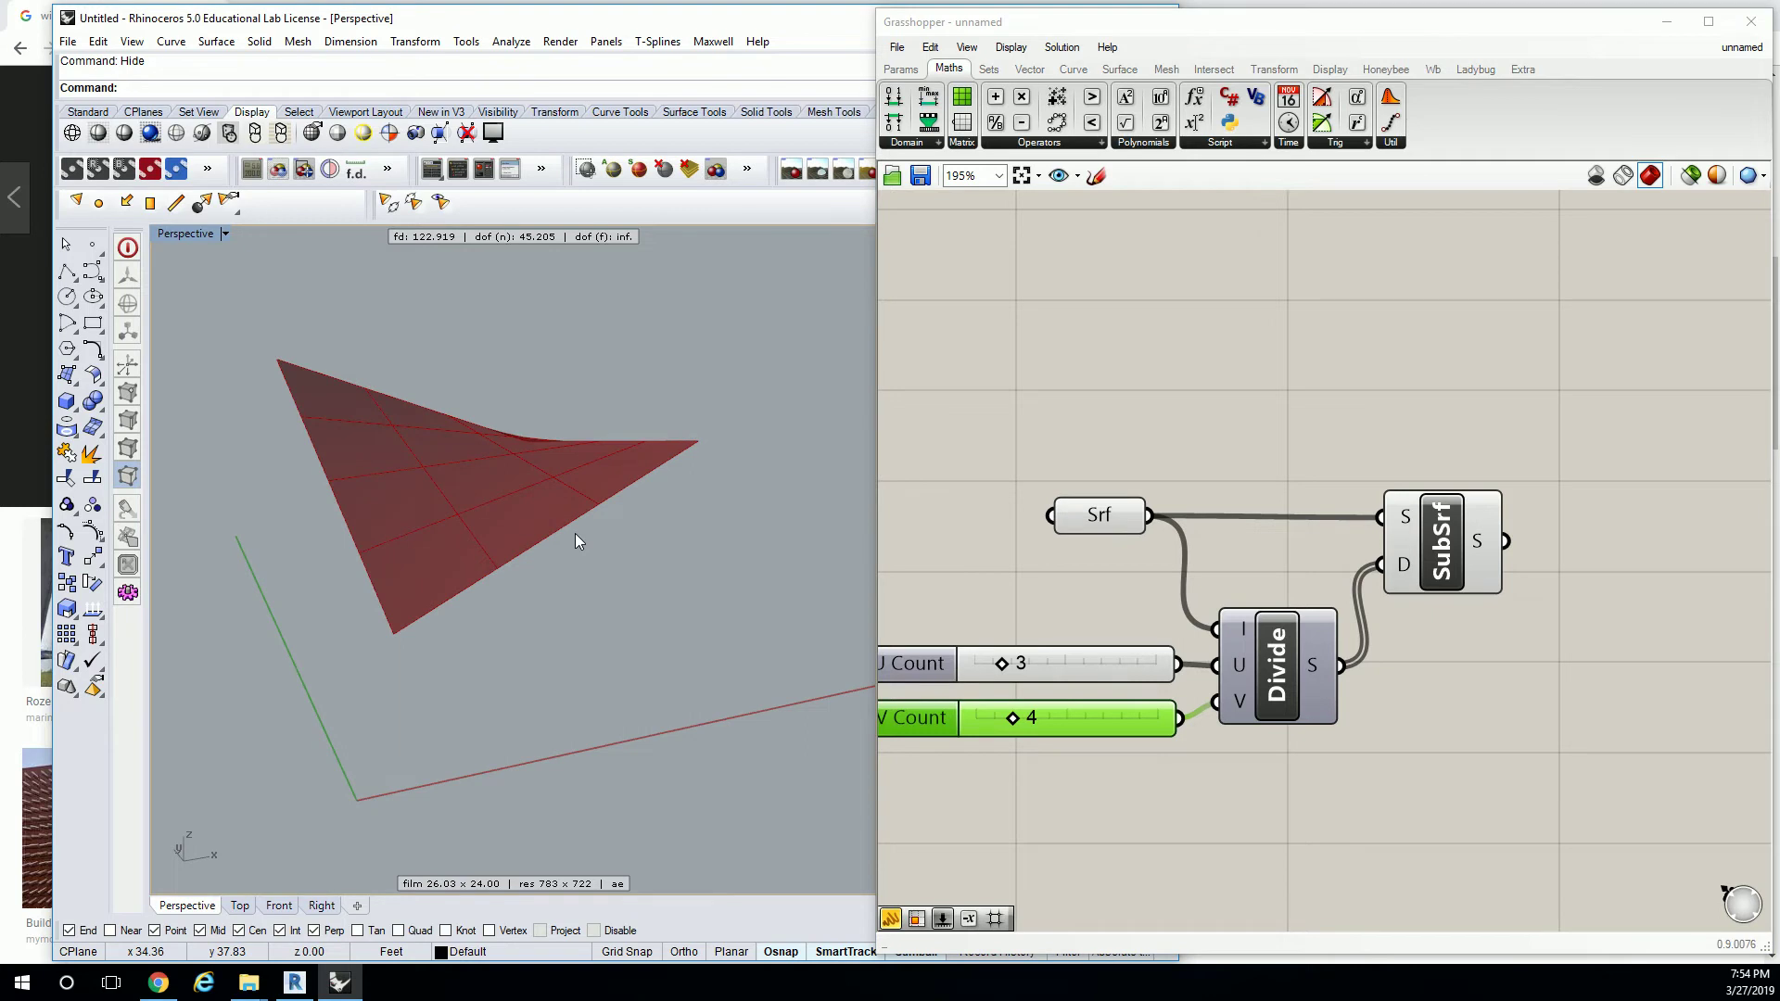
mouse_move(570, 542)
right_mouse_down()
mouse_move(608, 469)
mouse_move(565, 509)
mouse_move(570, 534)
right_mouse_up()
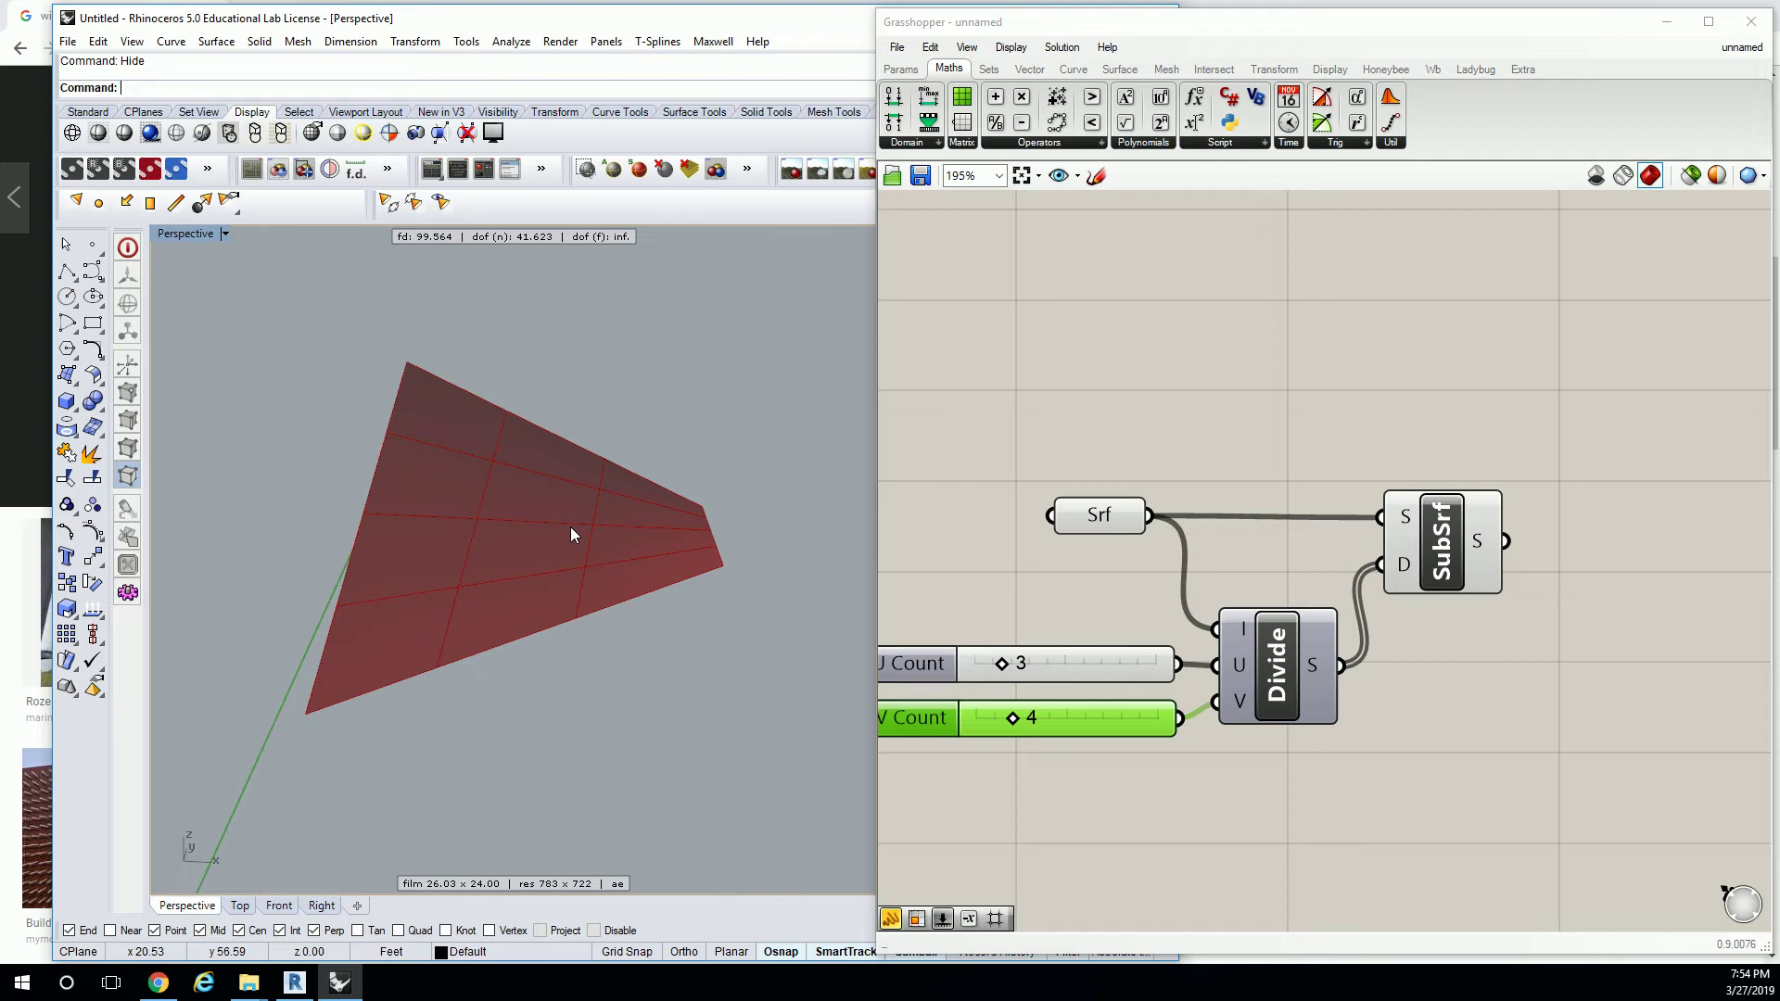
left_click(1120, 69)
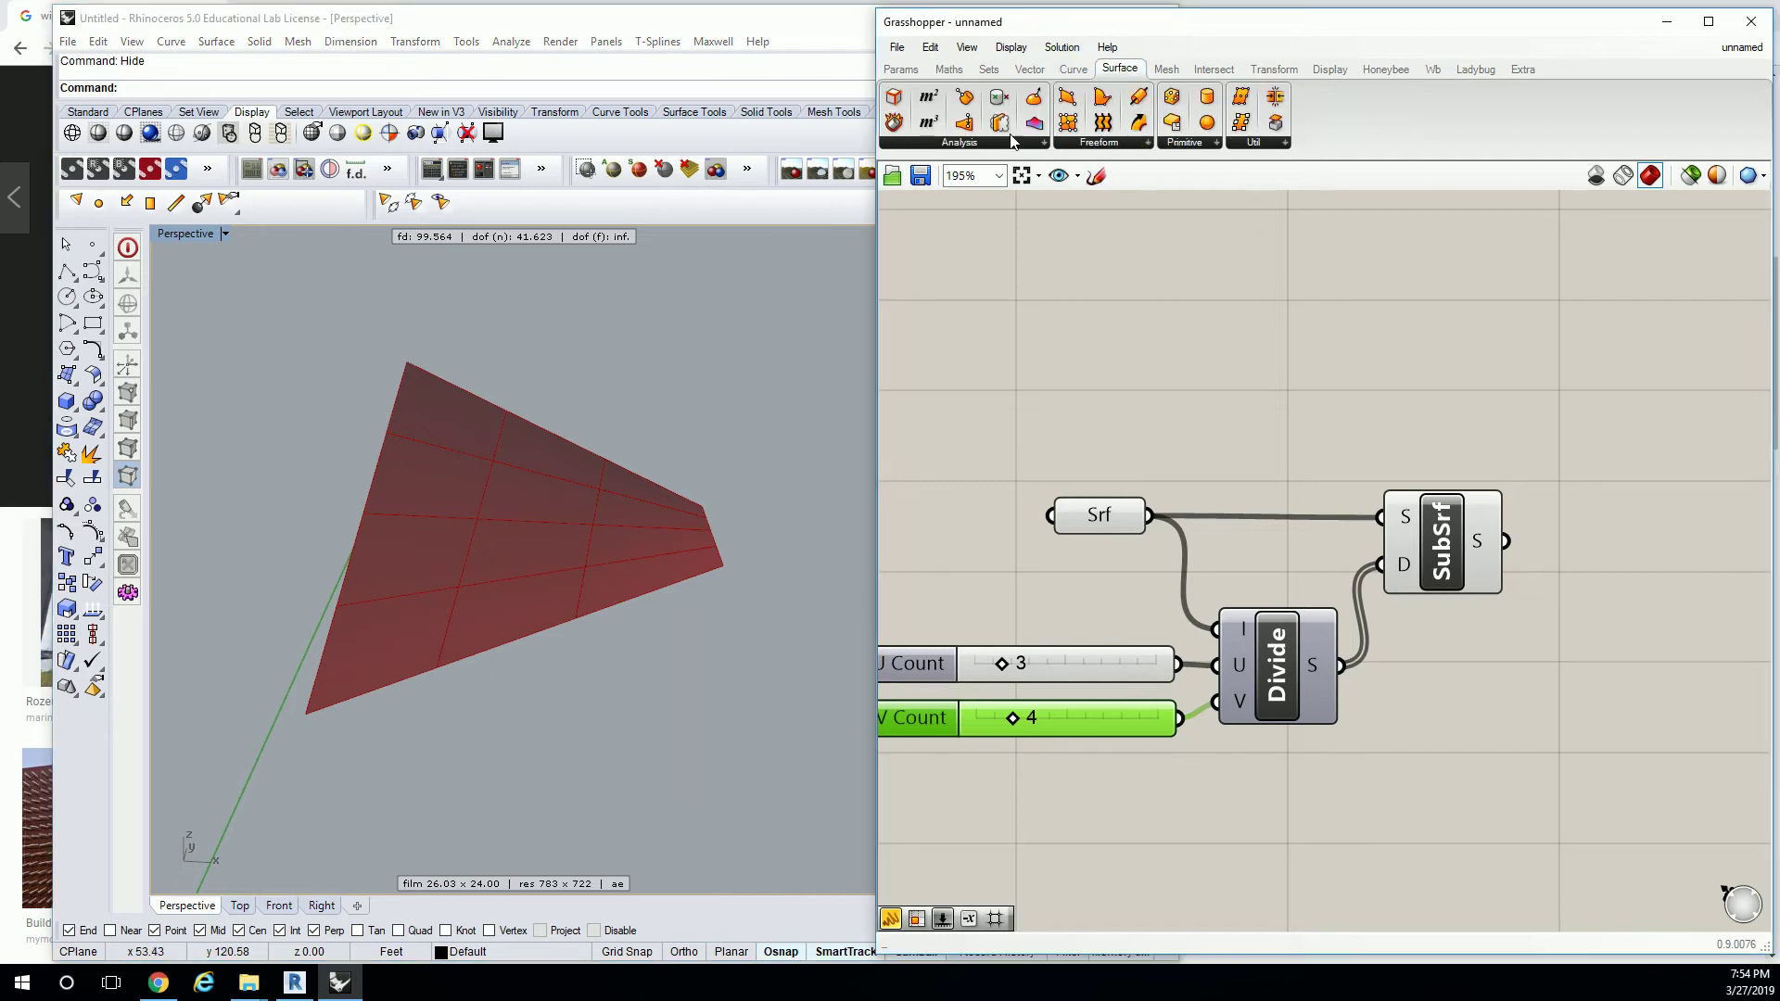
left_click(1030, 70)
left_click(1007, 142)
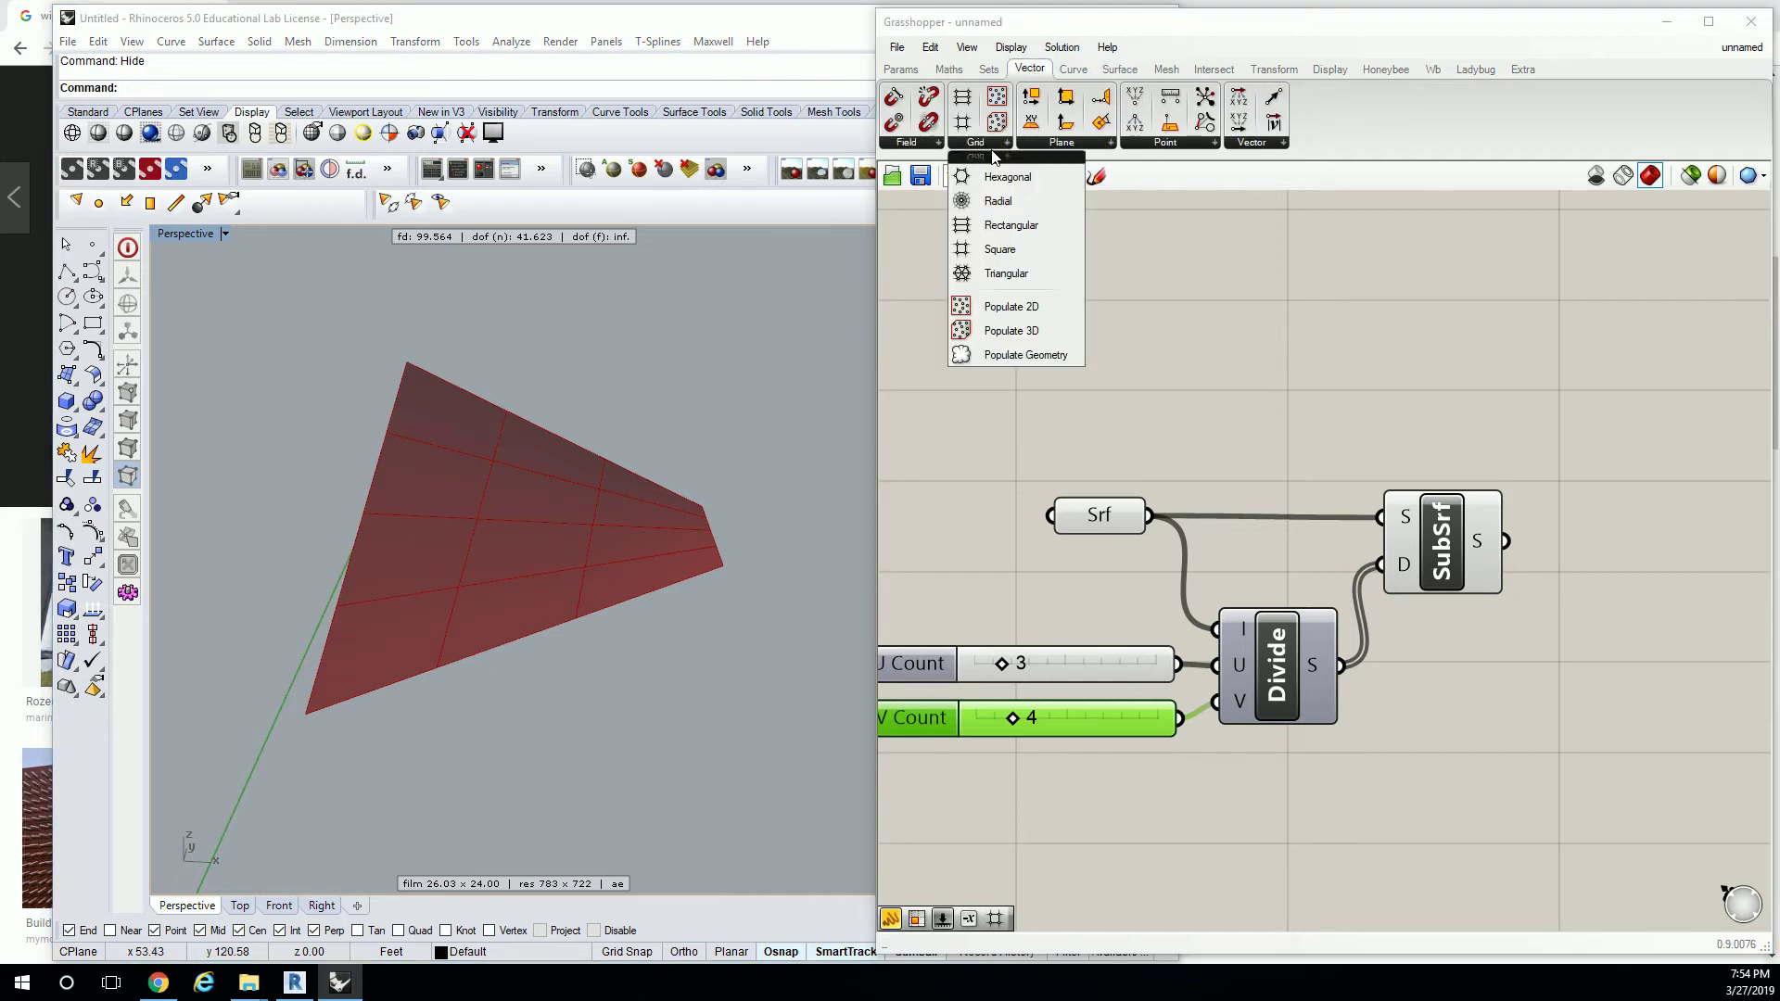
left_click(1027, 276)
left_click(1149, 332)
right_click_drag(389, 556, 445, 575)
scroll(180, 850, "up", 6)
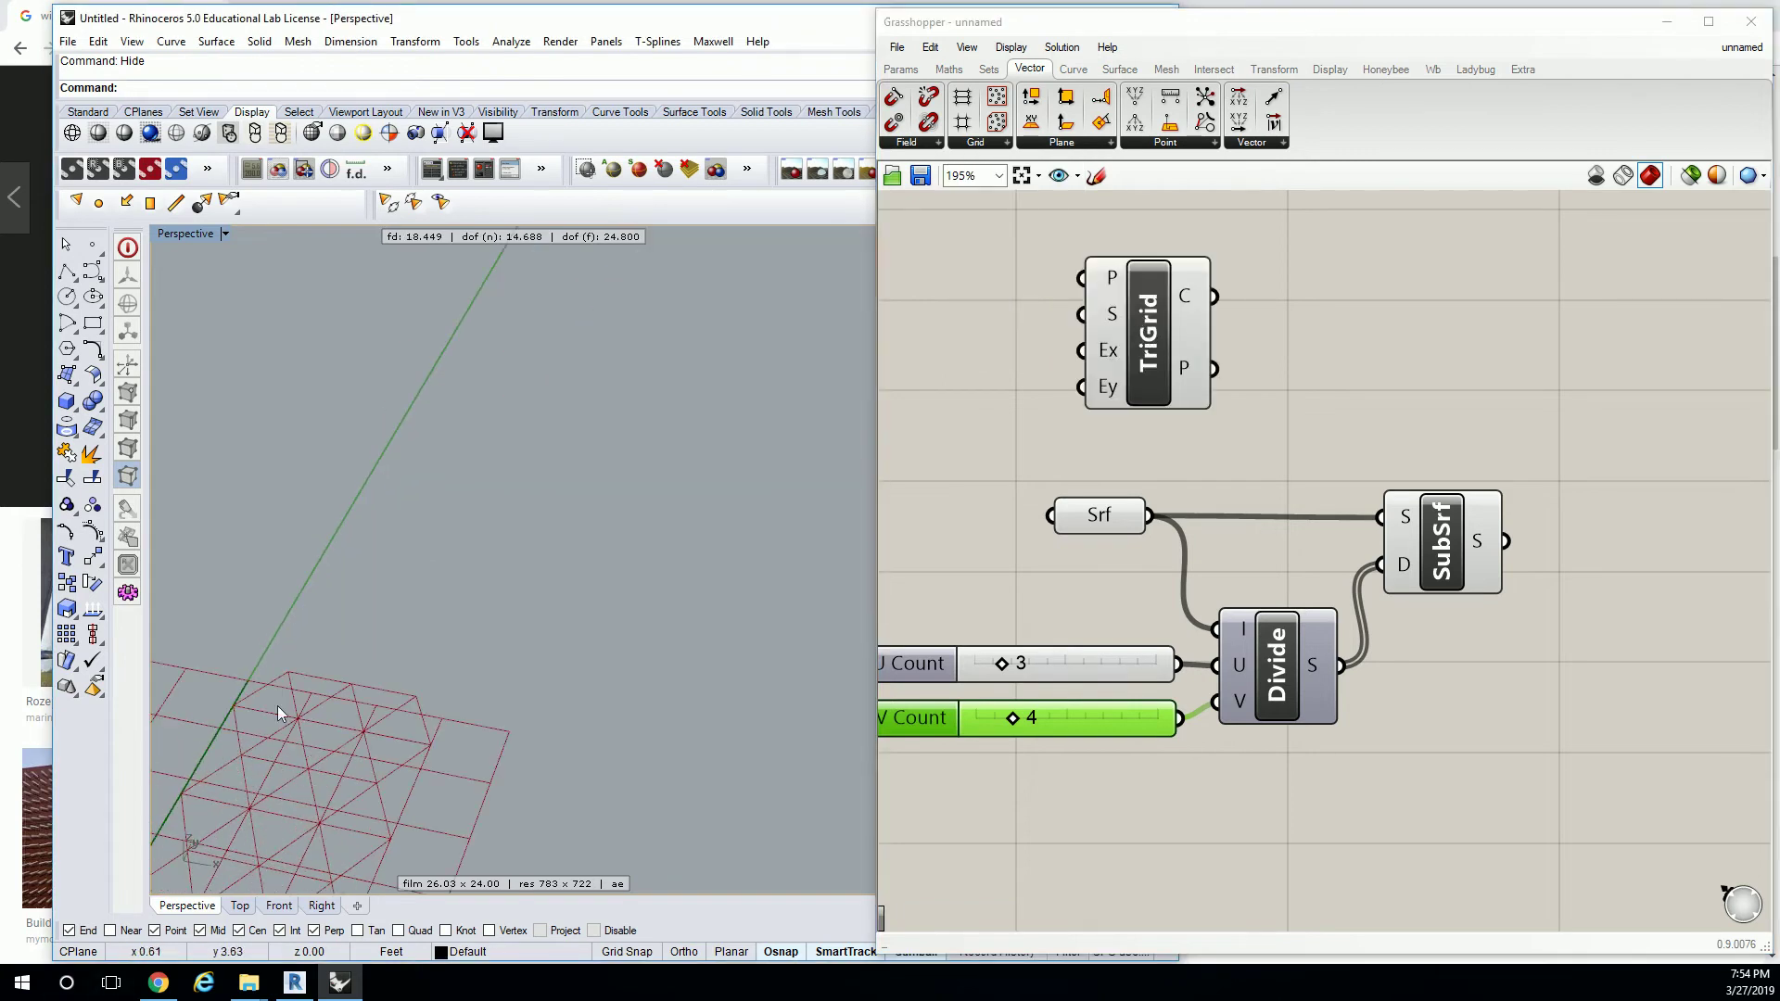
left_click(1161, 341)
key("Delete")
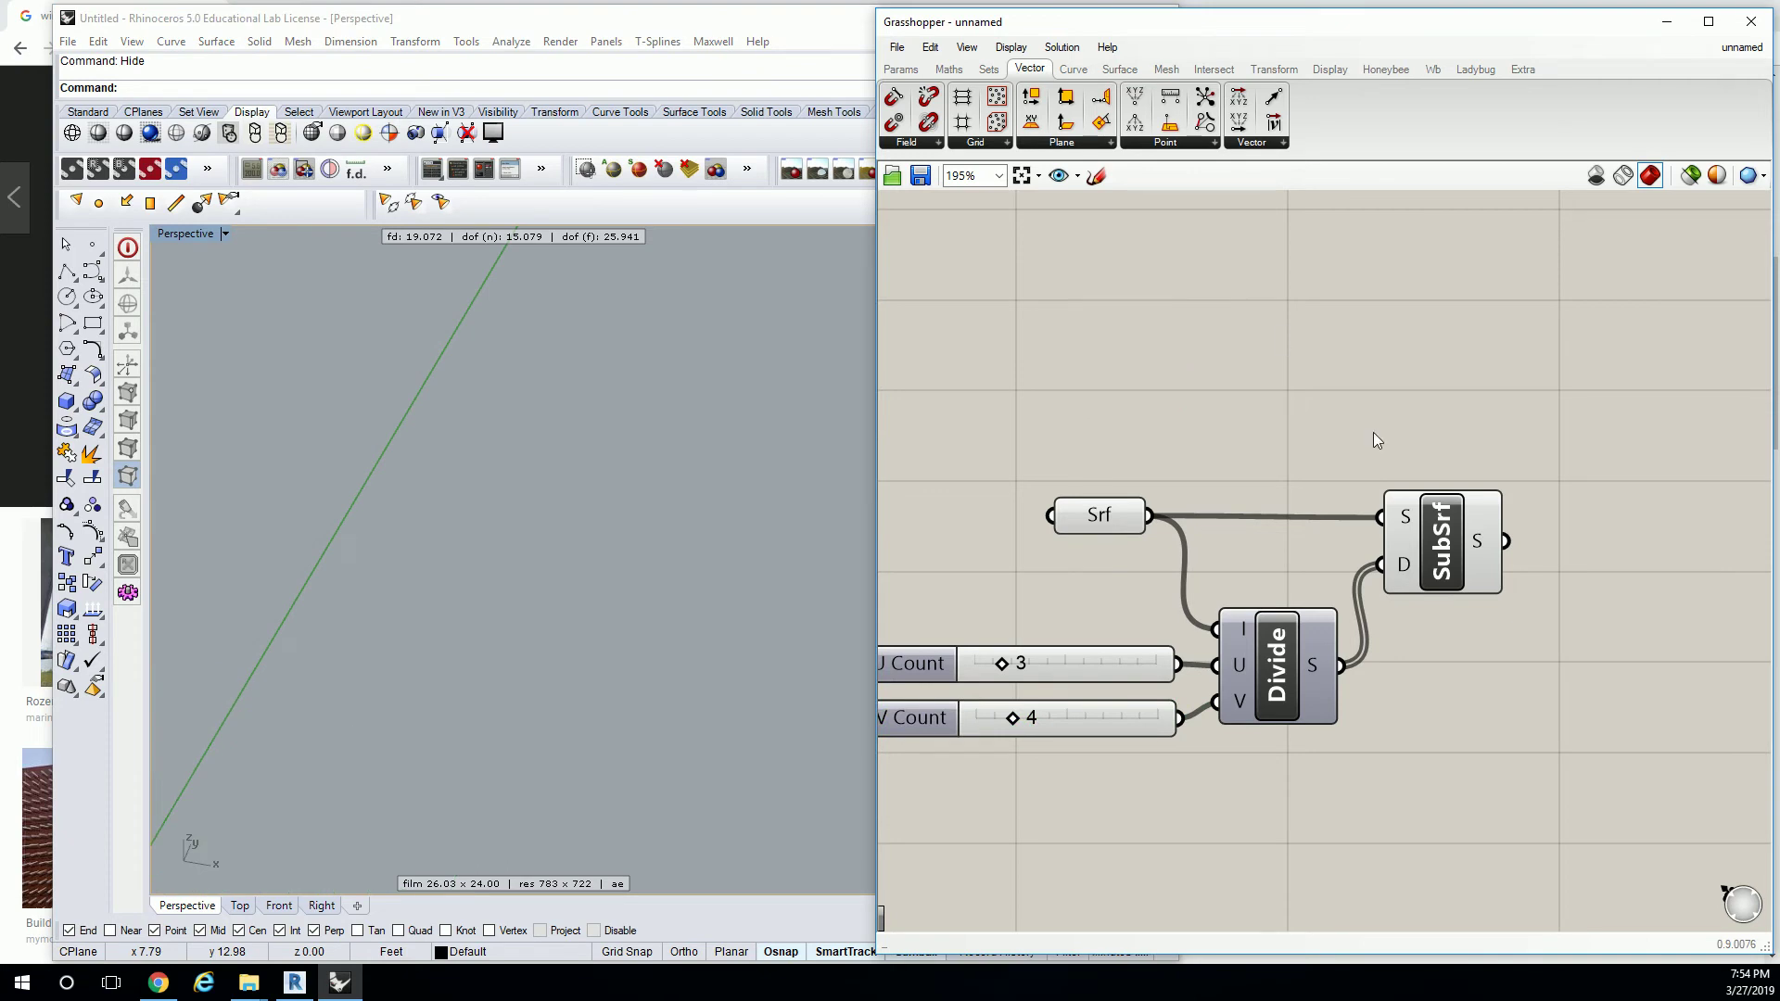
scroll(544, 402, "down", 6)
right_click_drag(708, 366, 538, 519)
right_click(1454, 436)
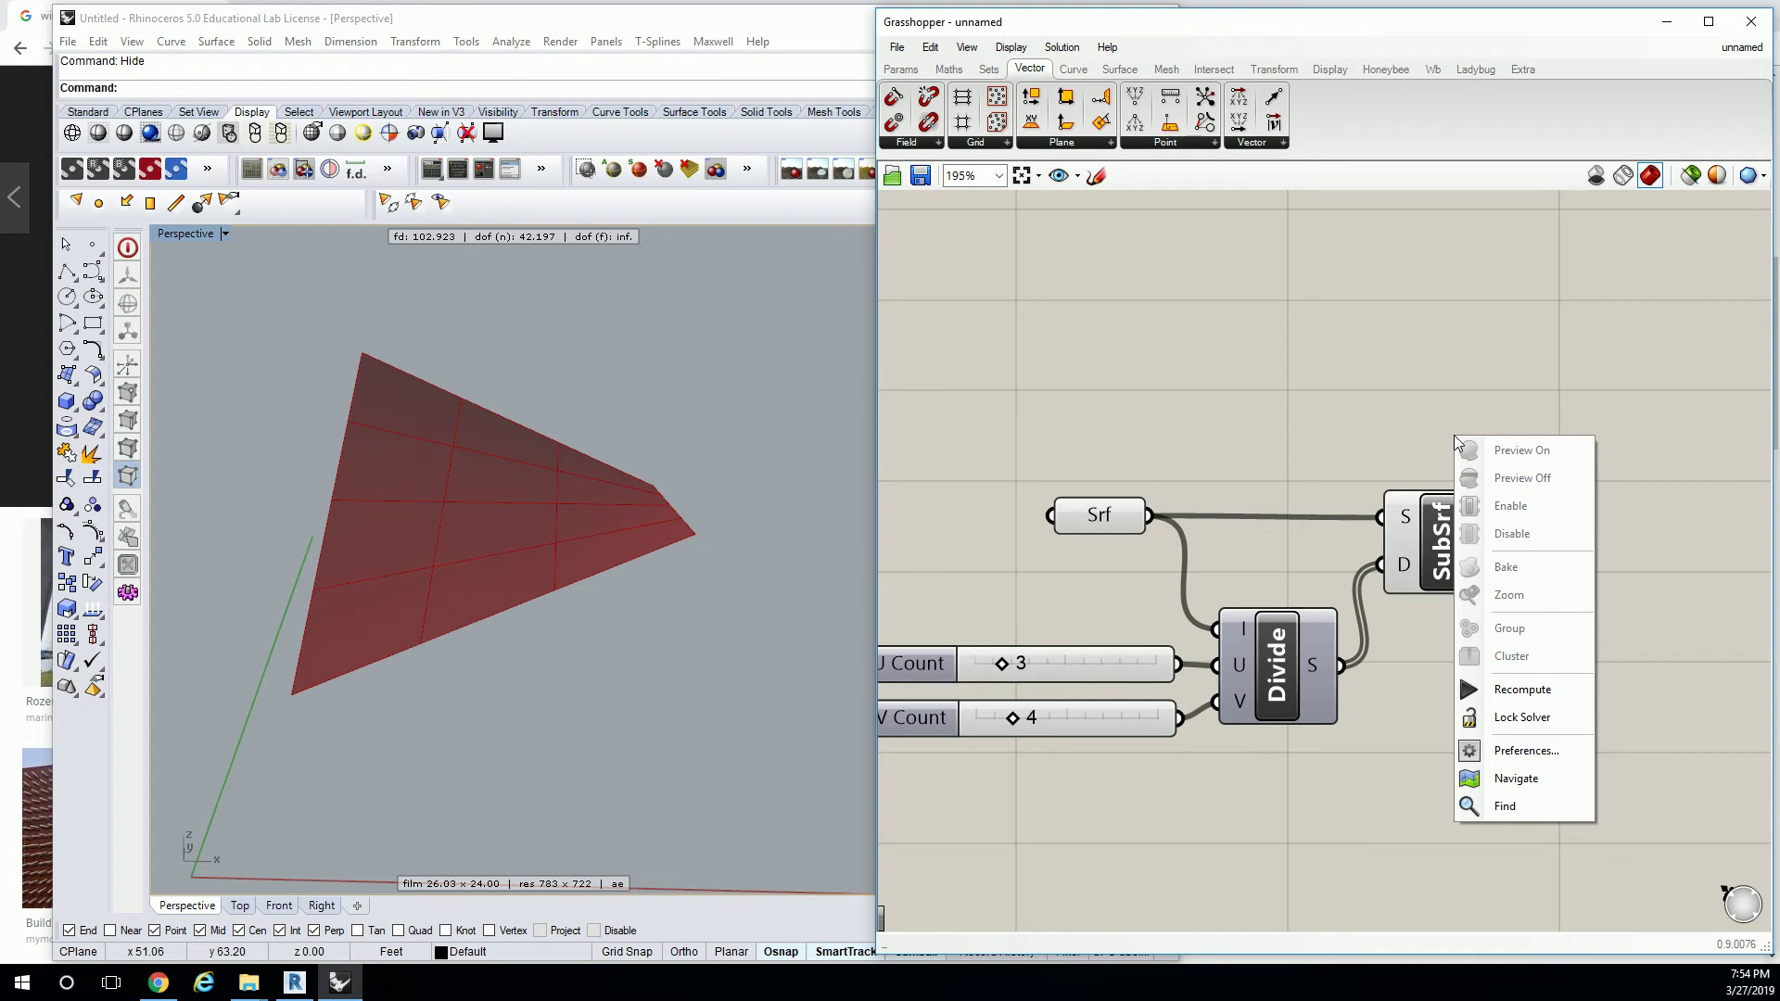
left_click(1469, 323)
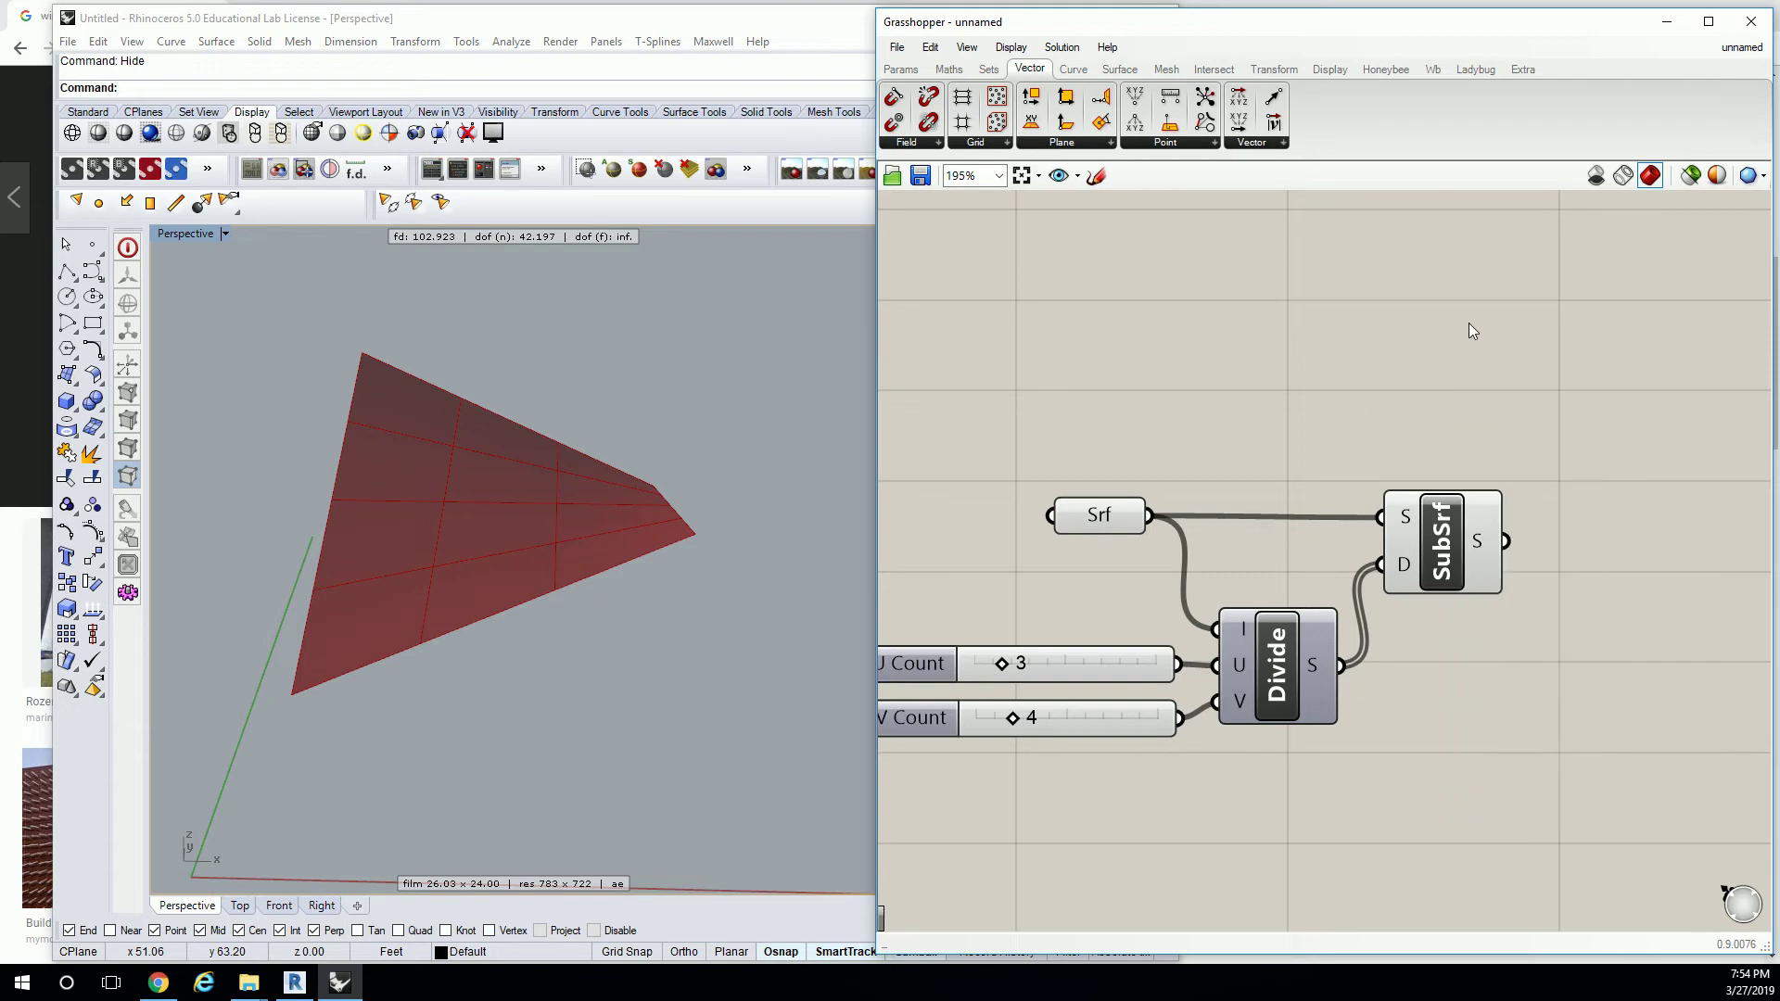
Add a Deconstruct Brep component from Surface > Analysis fed by SubSrf's output.
right_click_drag(1469, 322, 1346, 310)
left_click(1122, 72)
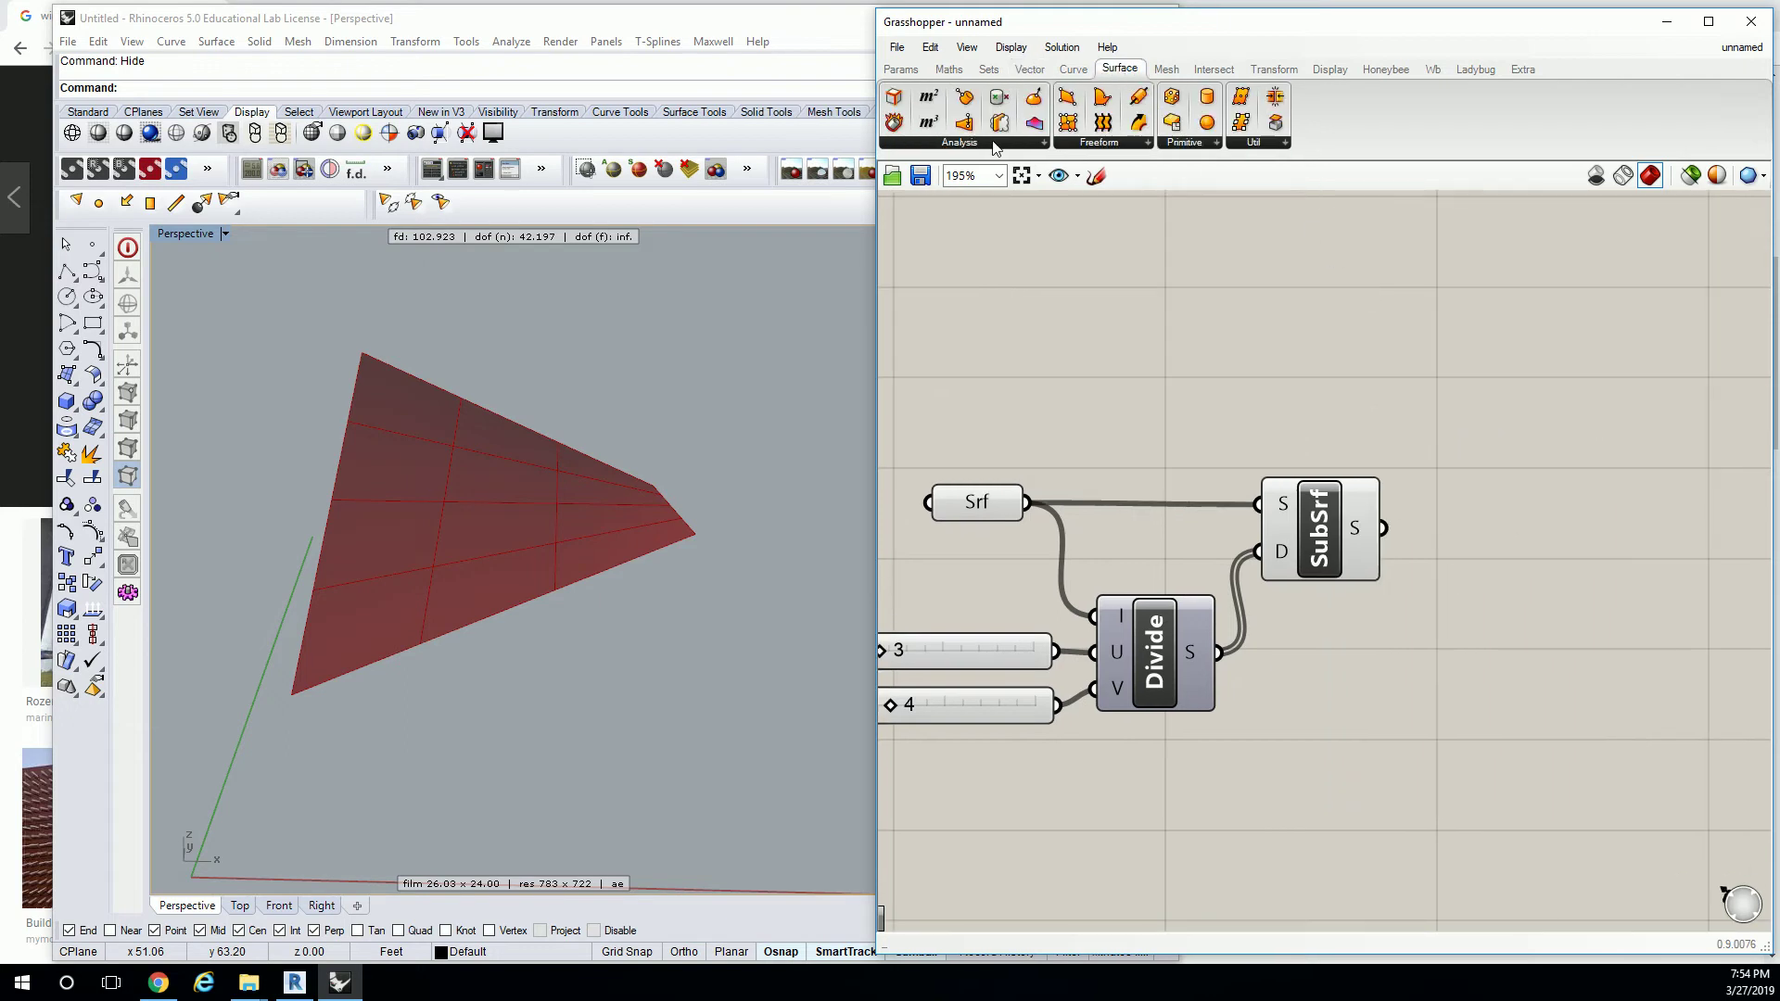
left_click(929, 143)
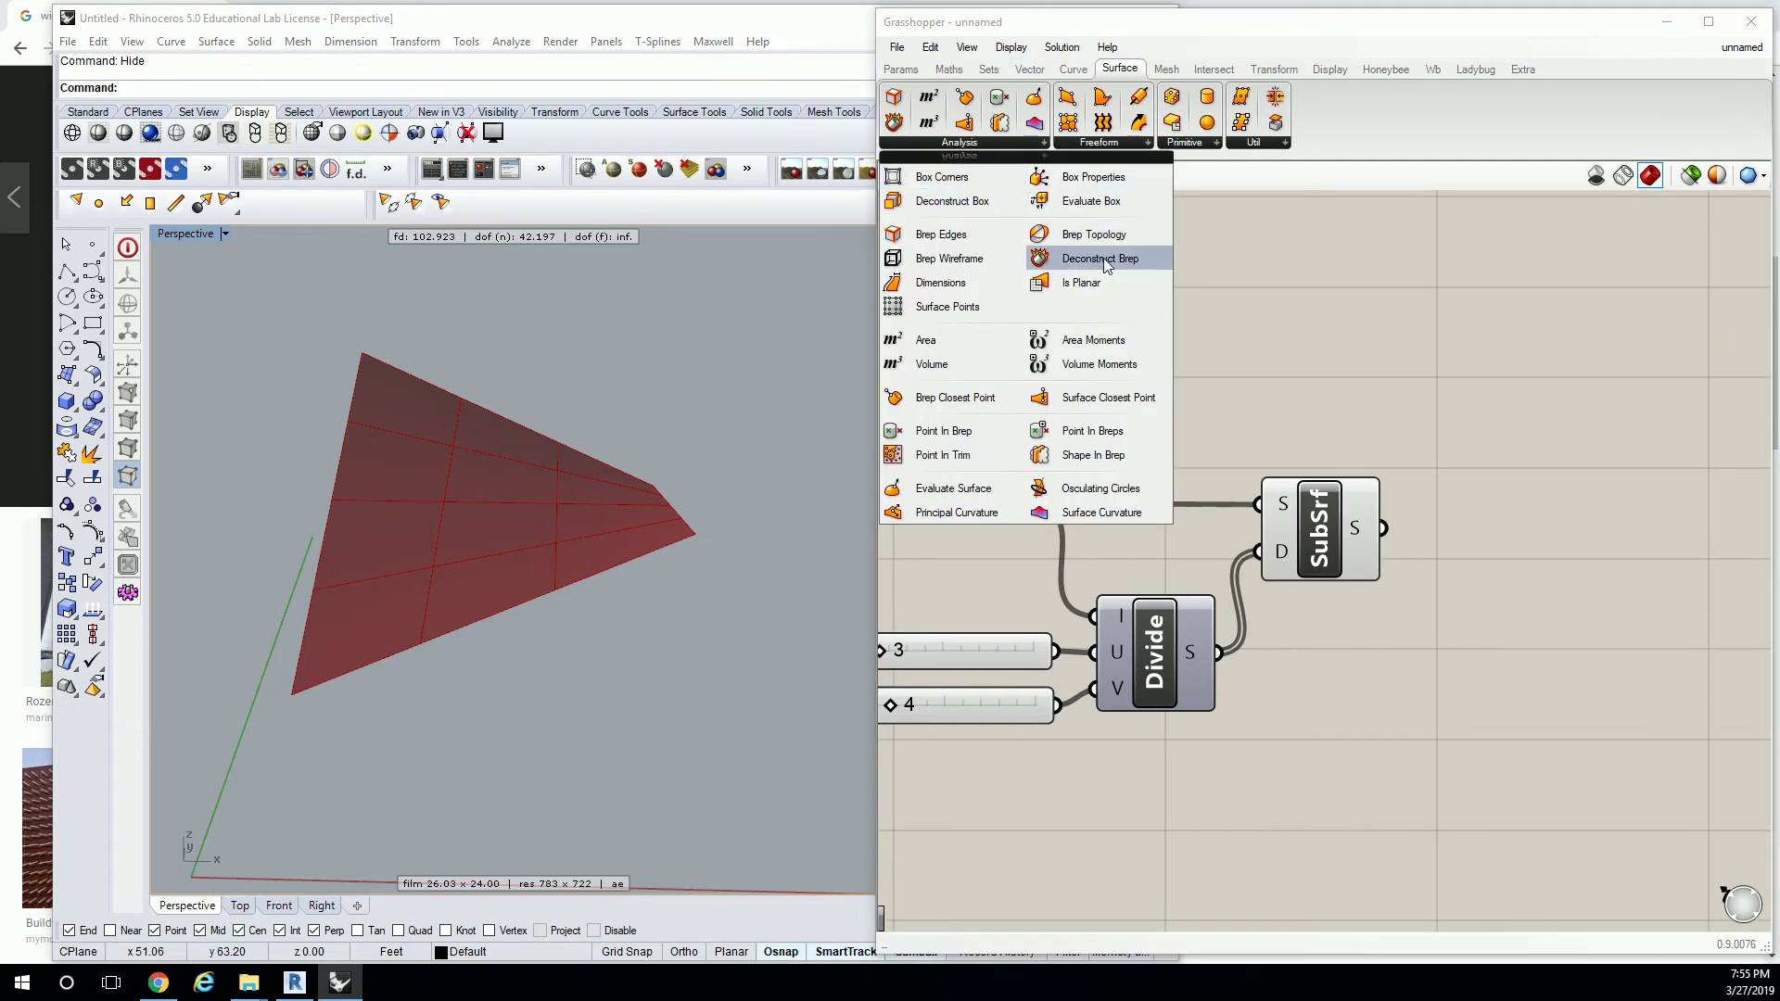
left_click_drag(1101, 259, 1530, 533)
left_click_drag(1387, 529, 1511, 535)
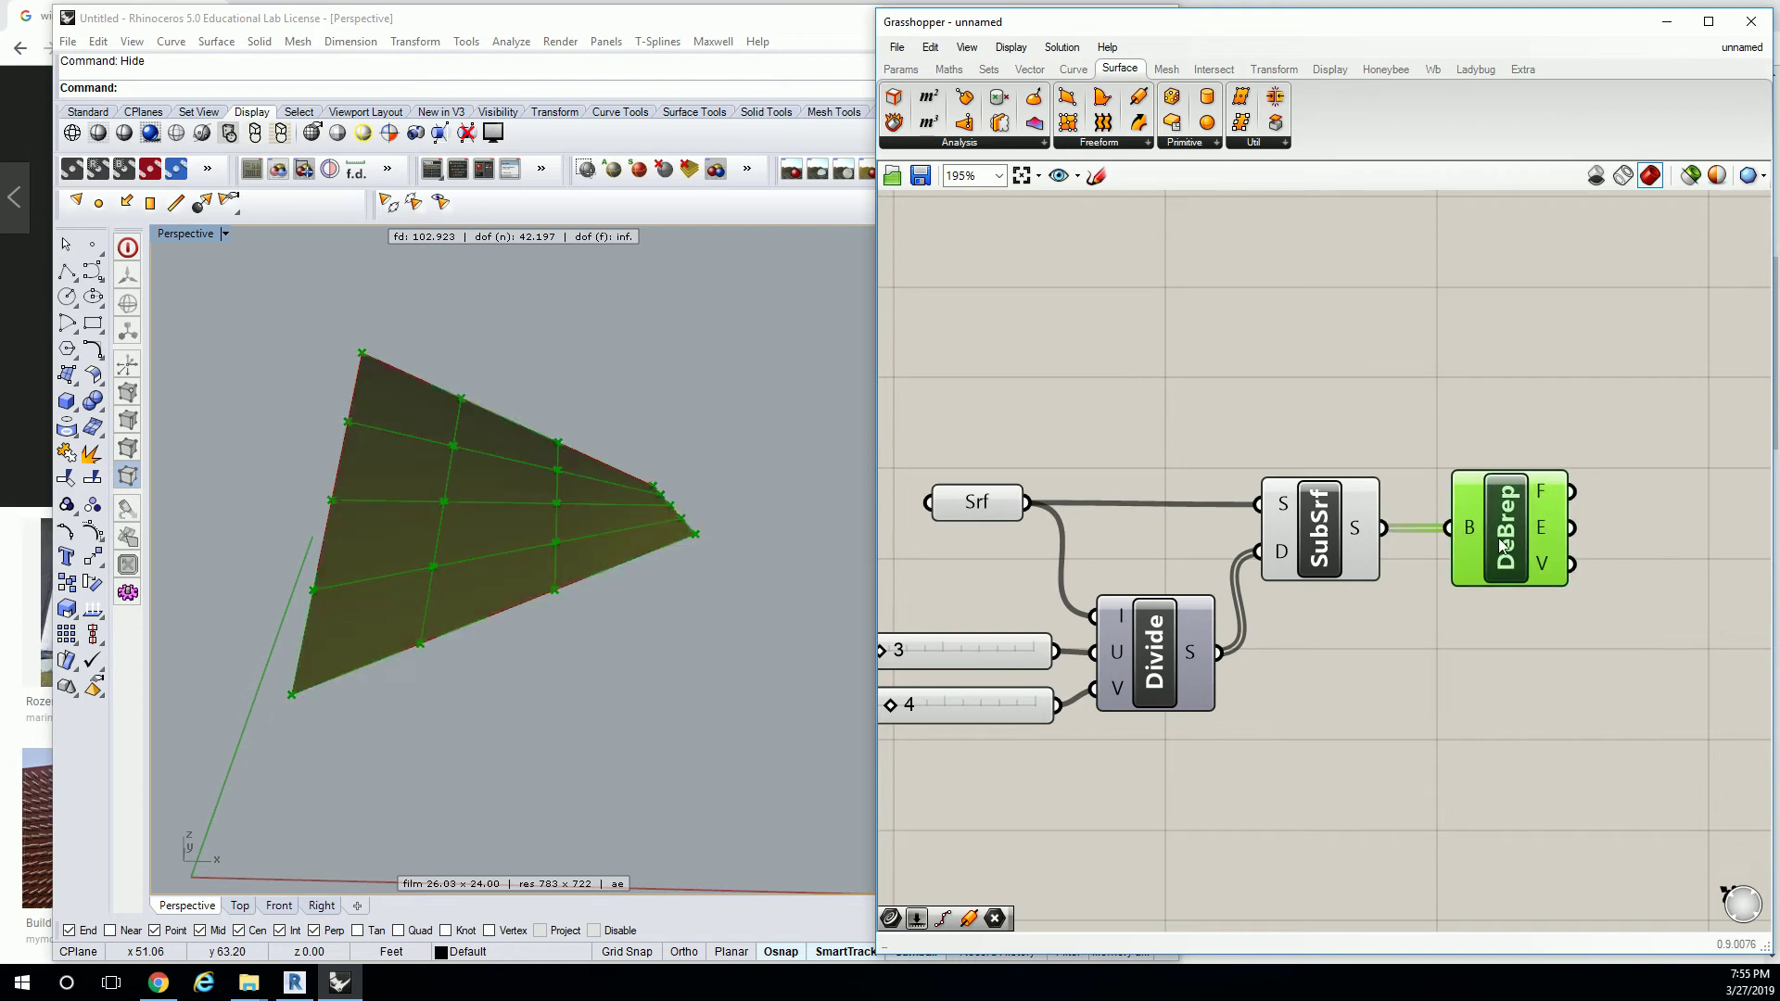
right_click_drag(1511, 534, 1495, 534)
Select the Srf, SubSrf, Divide and slider components, then deselect them.
left_click_drag(1412, 371, 915, 728)
scroll(1030, 485, "up", 1)
middle_click(1026, 487)
left_click(1150, 413)
scroll(1217, 421, "down", 3)
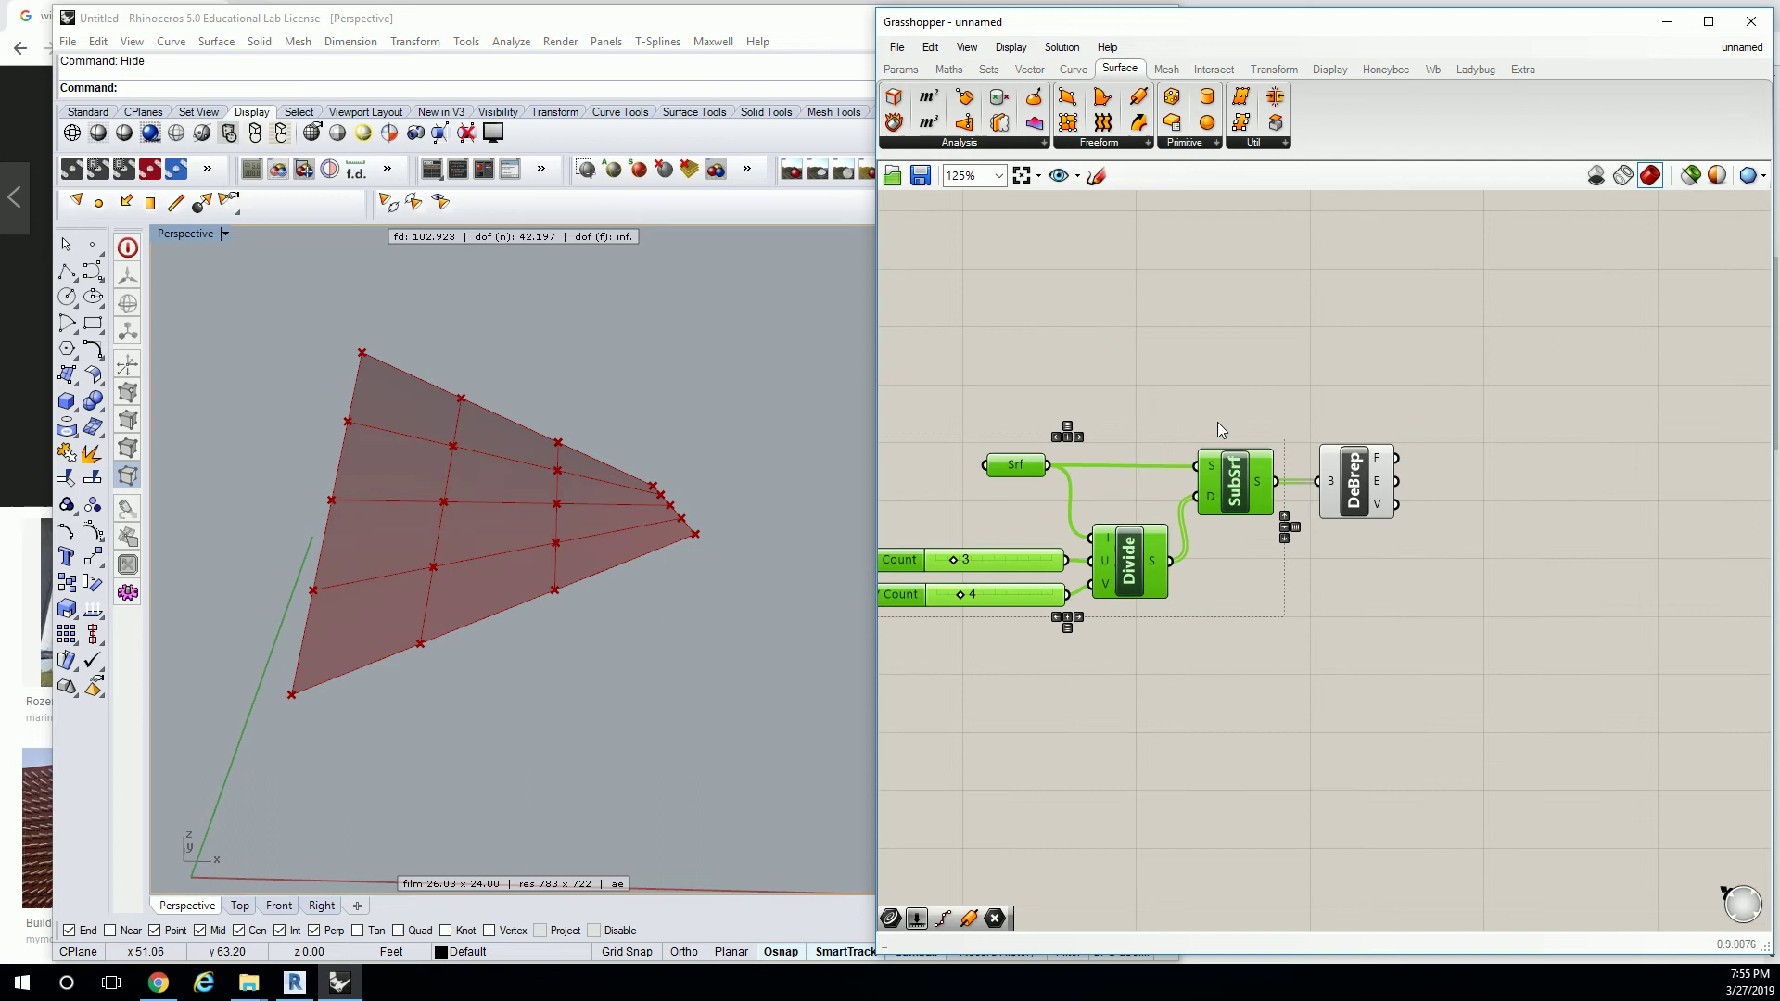
scroll(1433, 488, "up", 2)
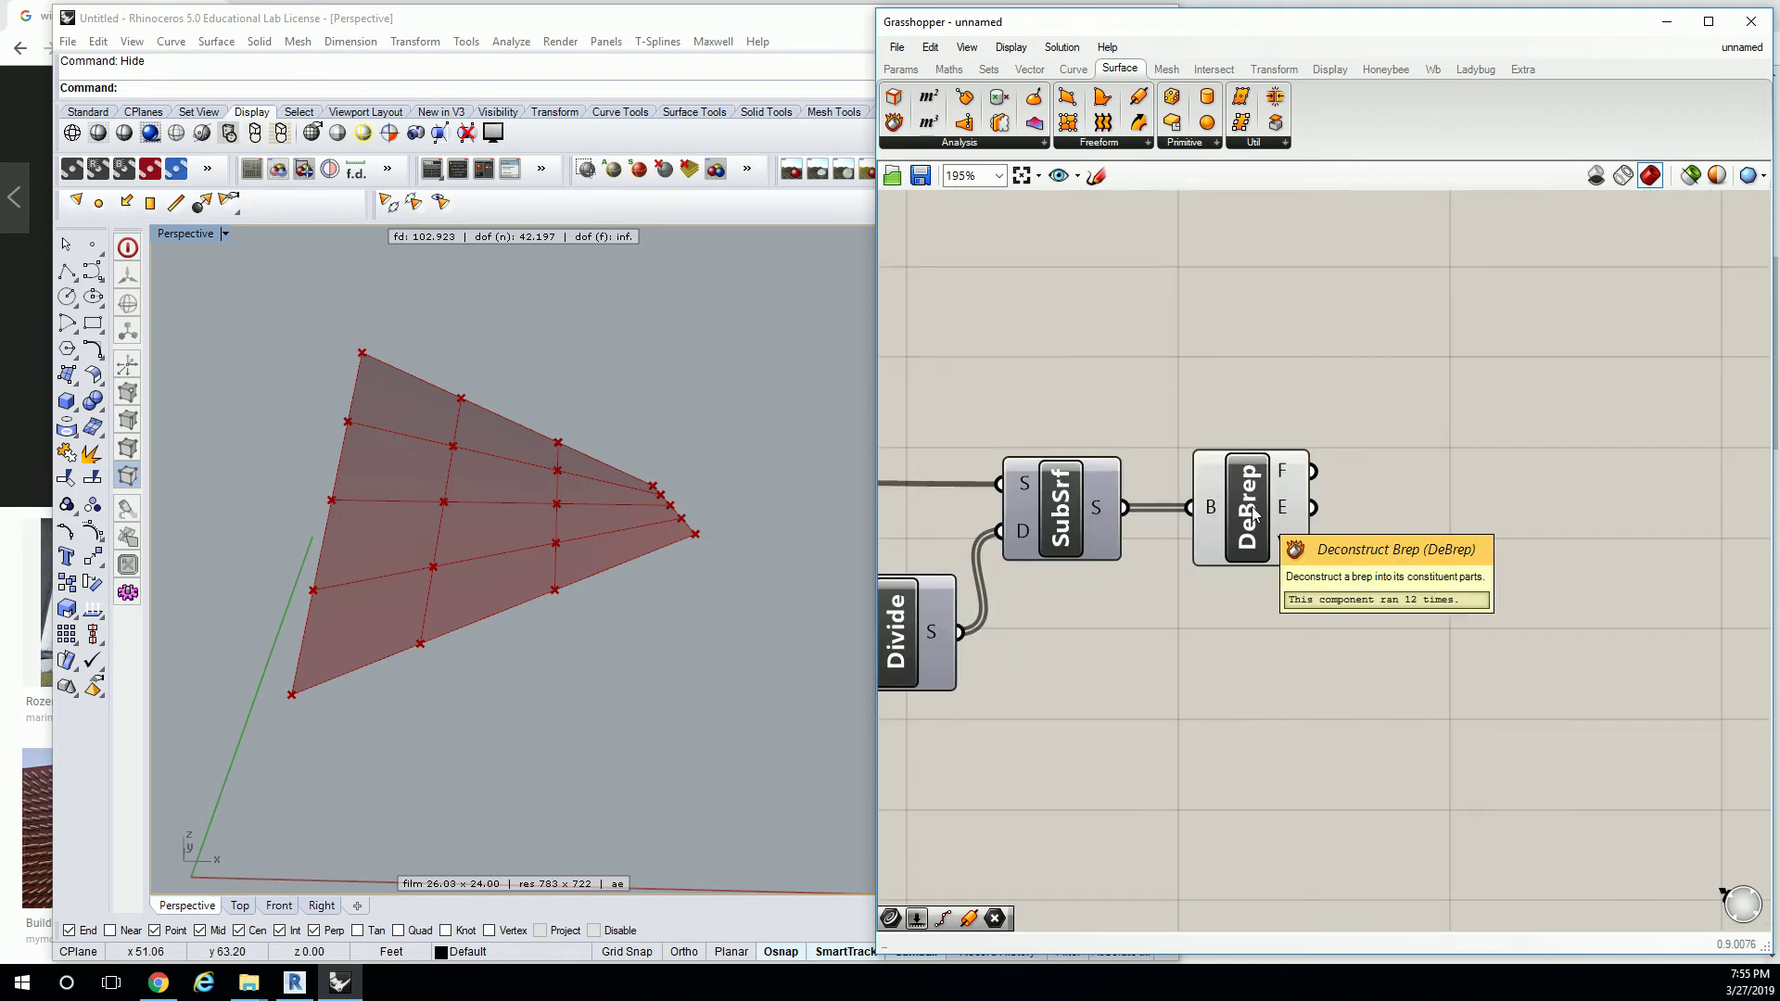
scroll(1215, 421, "down", 3)
scroll(1376, 429, "up", 2)
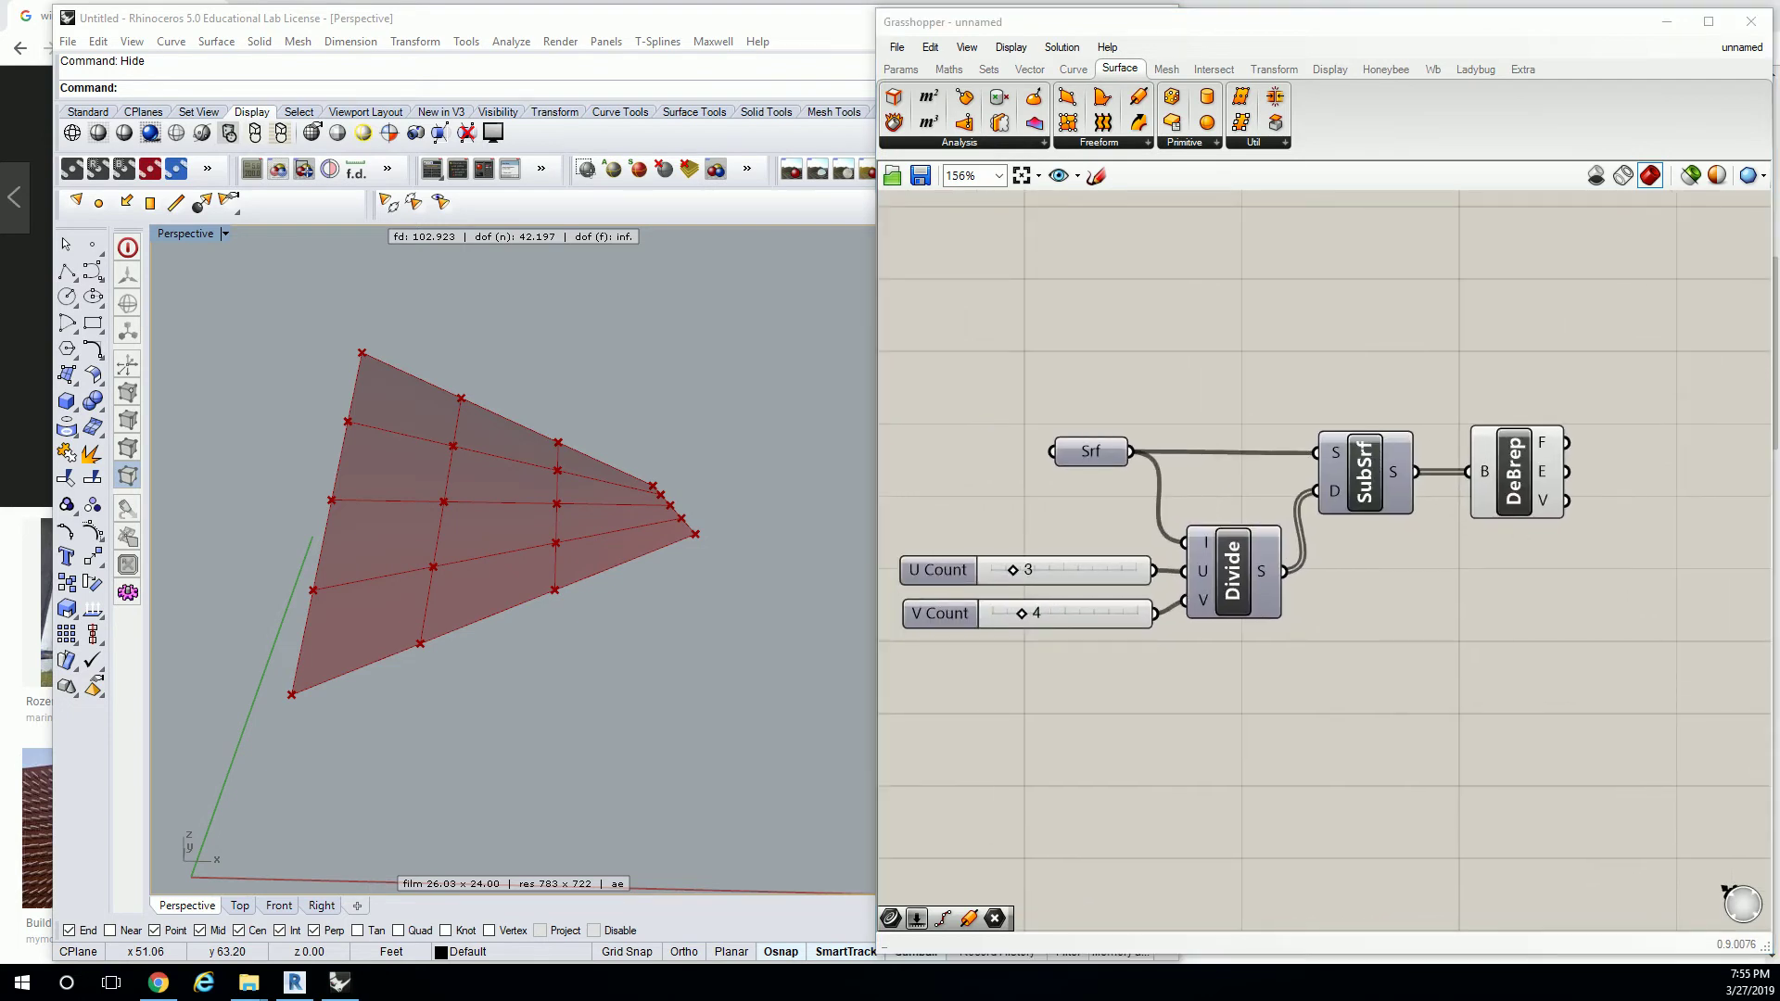
Inspect DeBrep's F and V outputs, showing 12 faces and 48 vertices.
left_click(1572, 401)
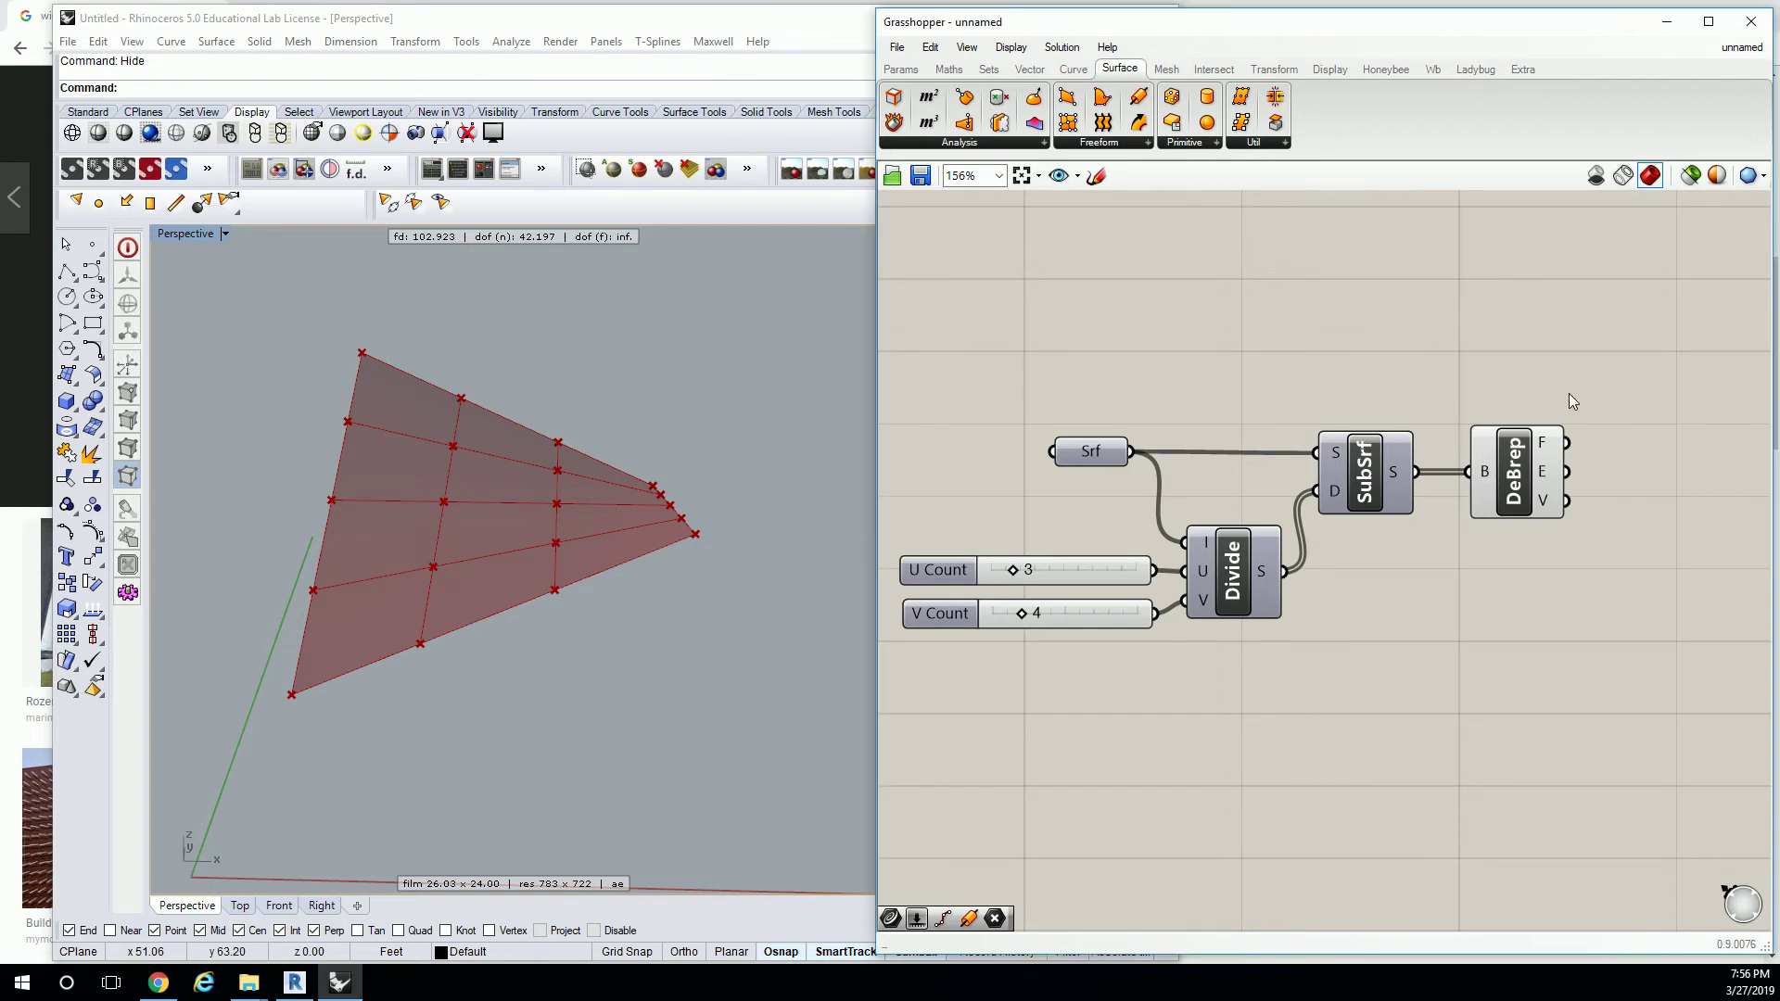
right_click_drag(1569, 393, 1530, 377)
scroll(1502, 408, "up", 2)
mouse_move(1454, 441)
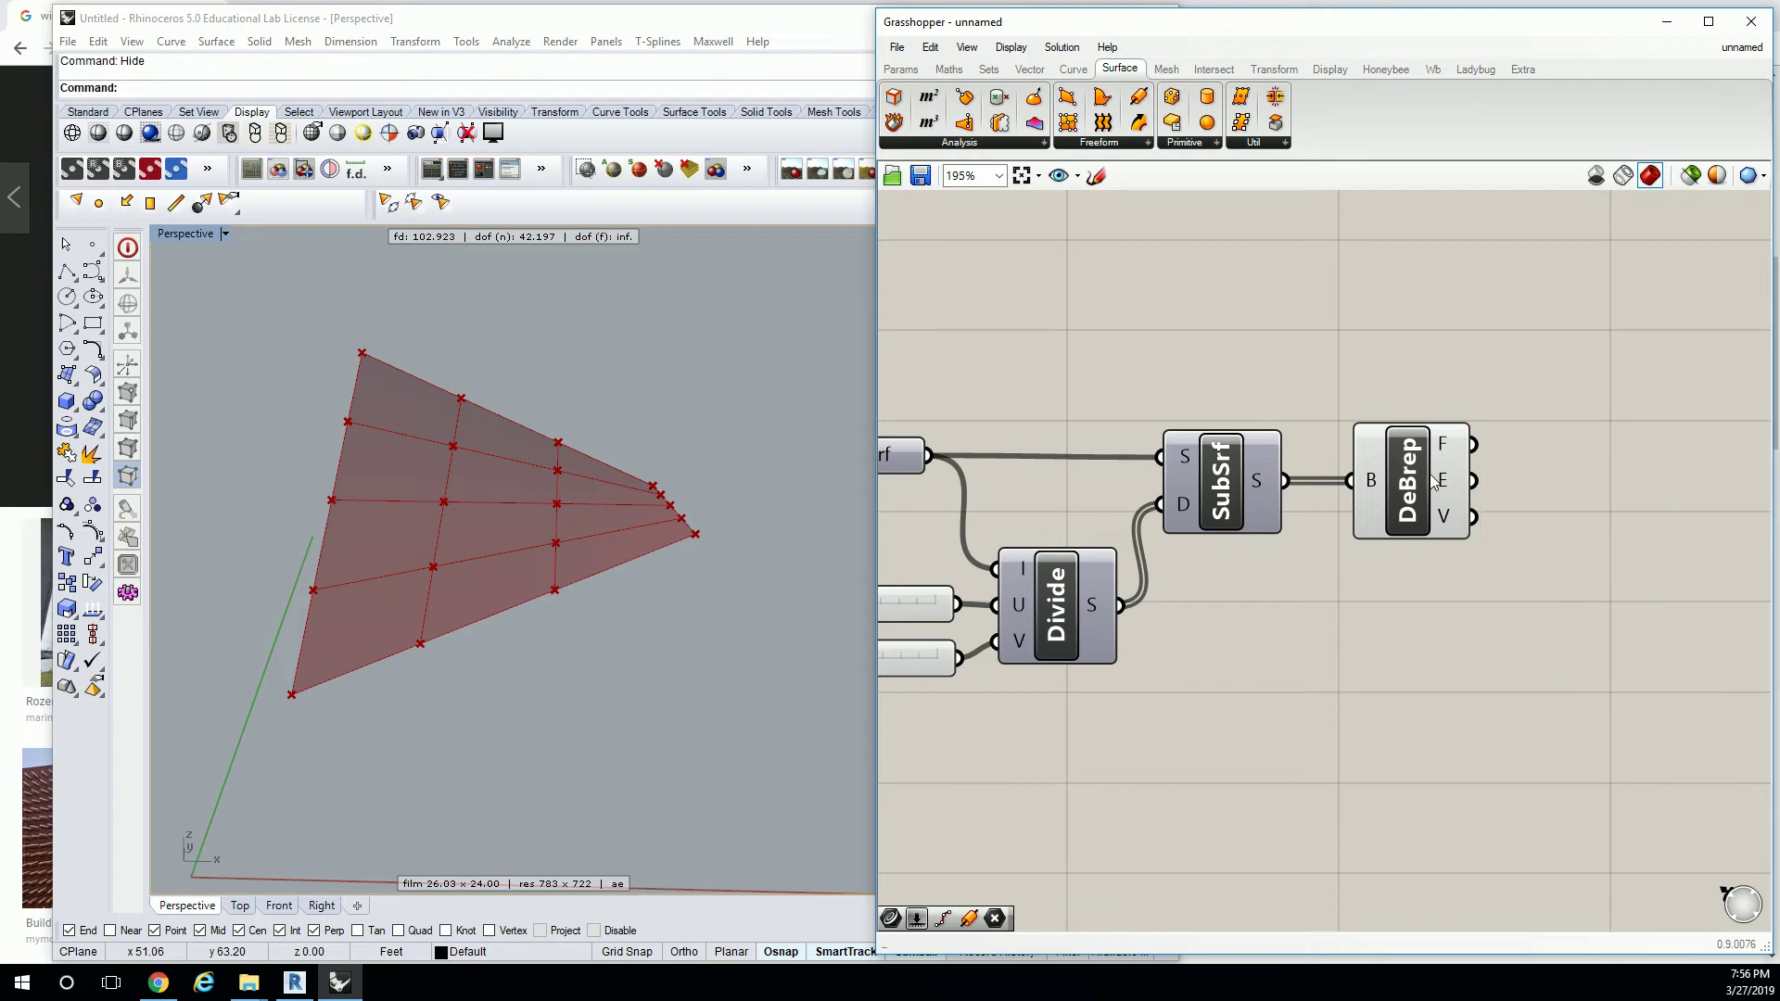
mouse_move(1451, 524)
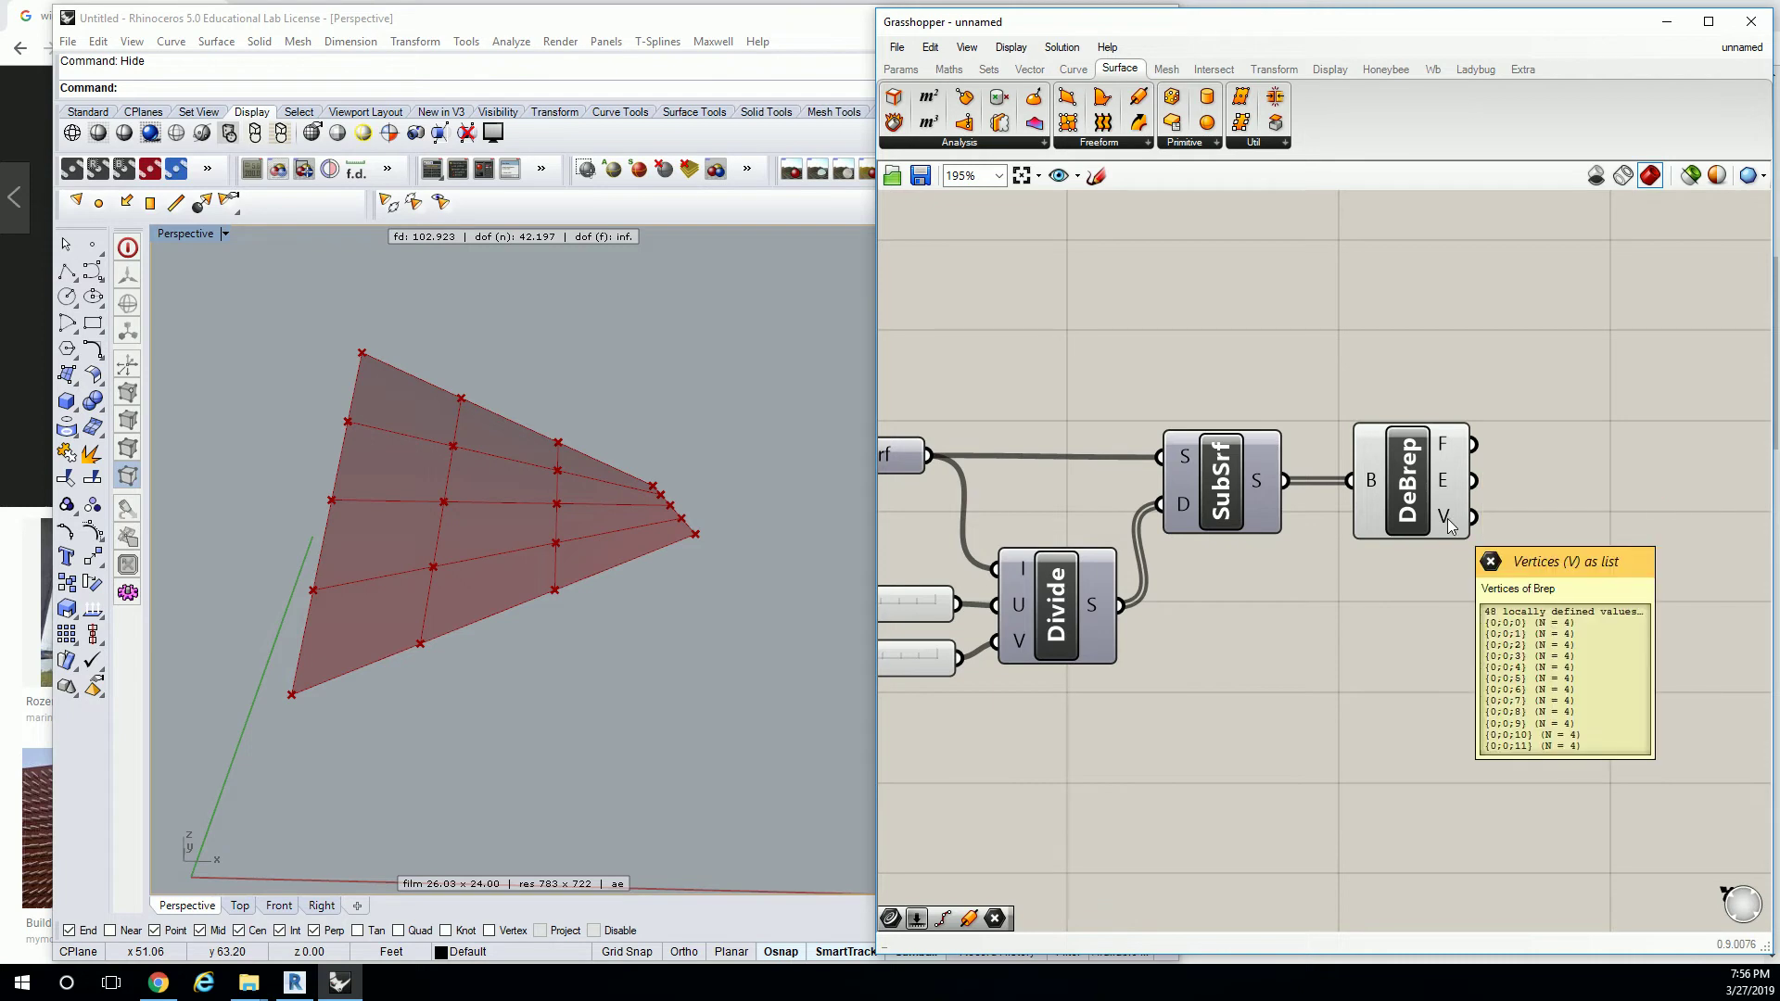
right_click_drag(1549, 517, 1191, 454)
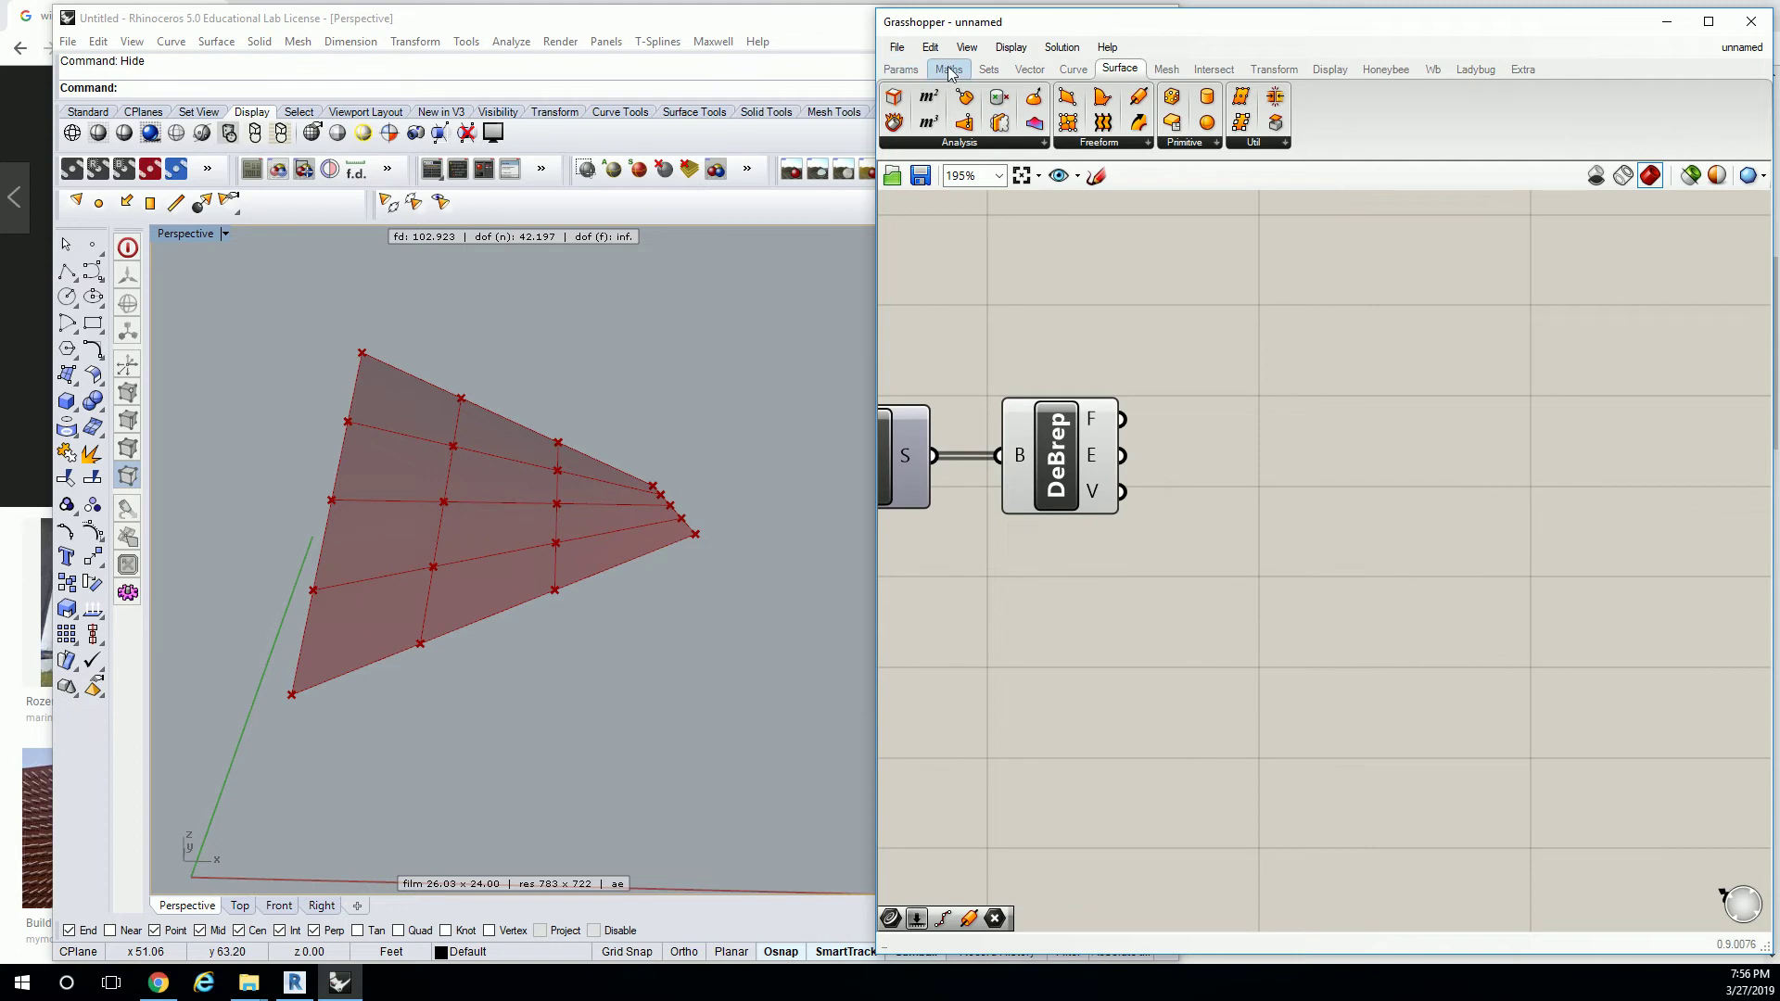
Place a List Item component from Sets > List and feed DeBrep's V output into its L input.
left_click(992, 72)
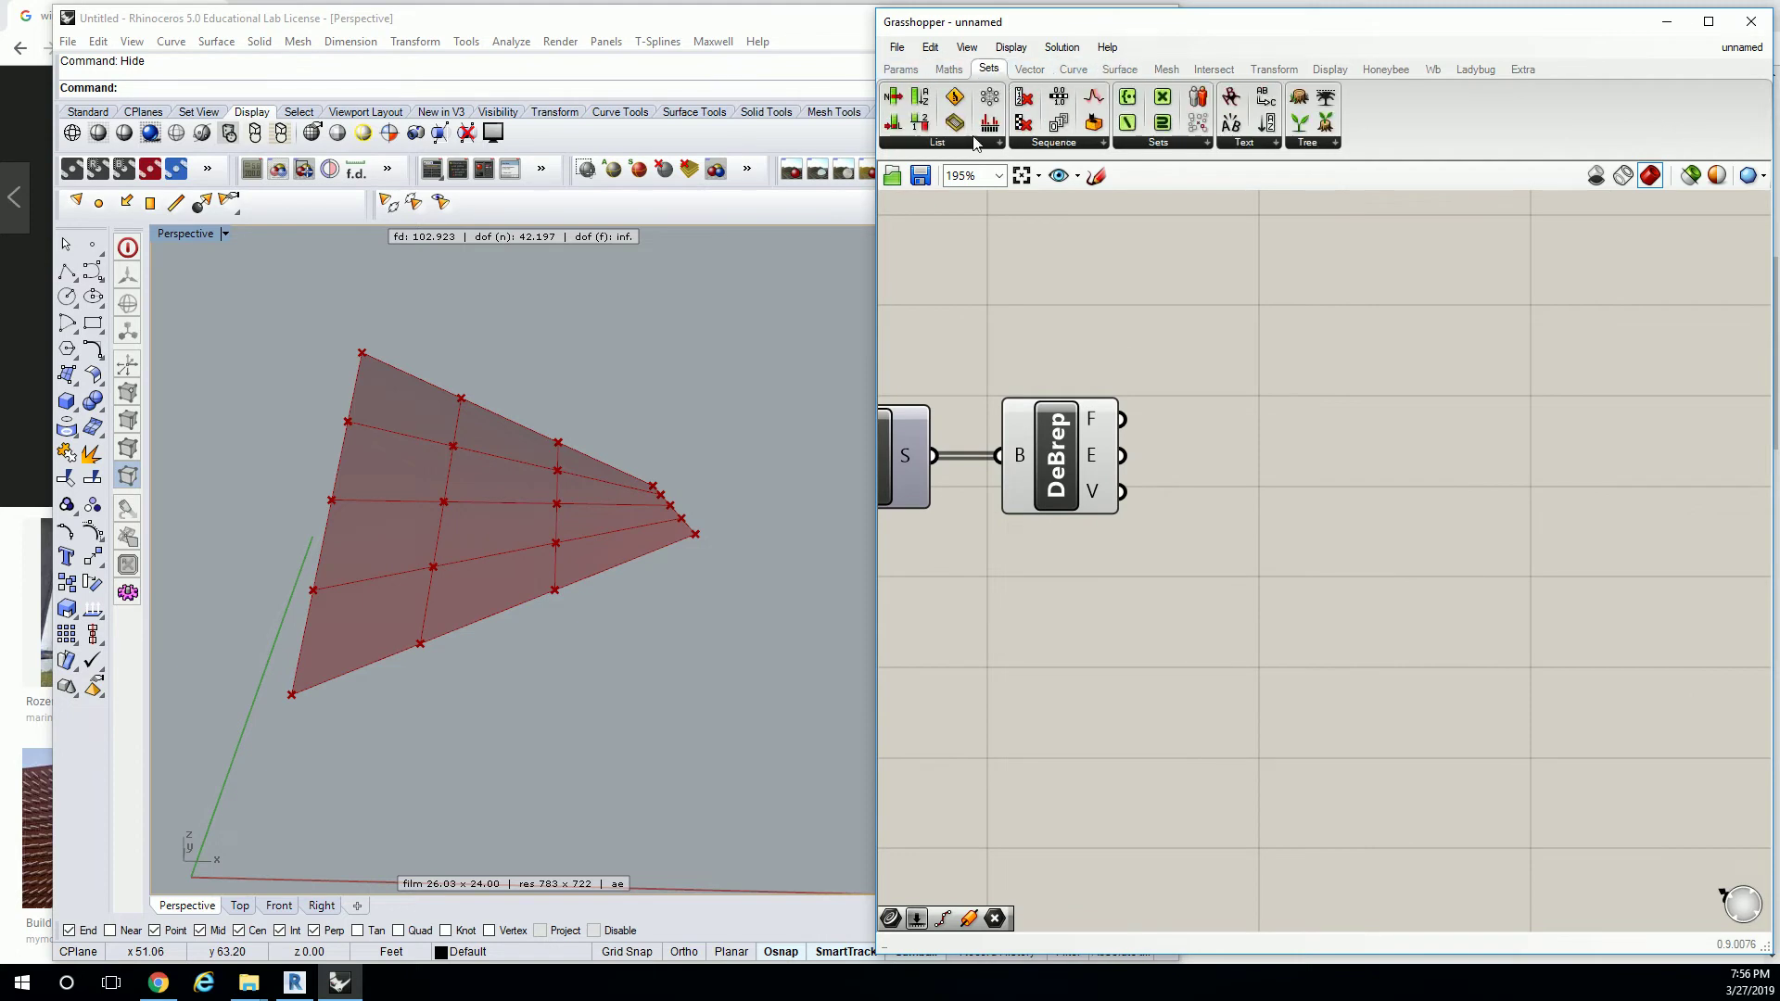
left_click(977, 146)
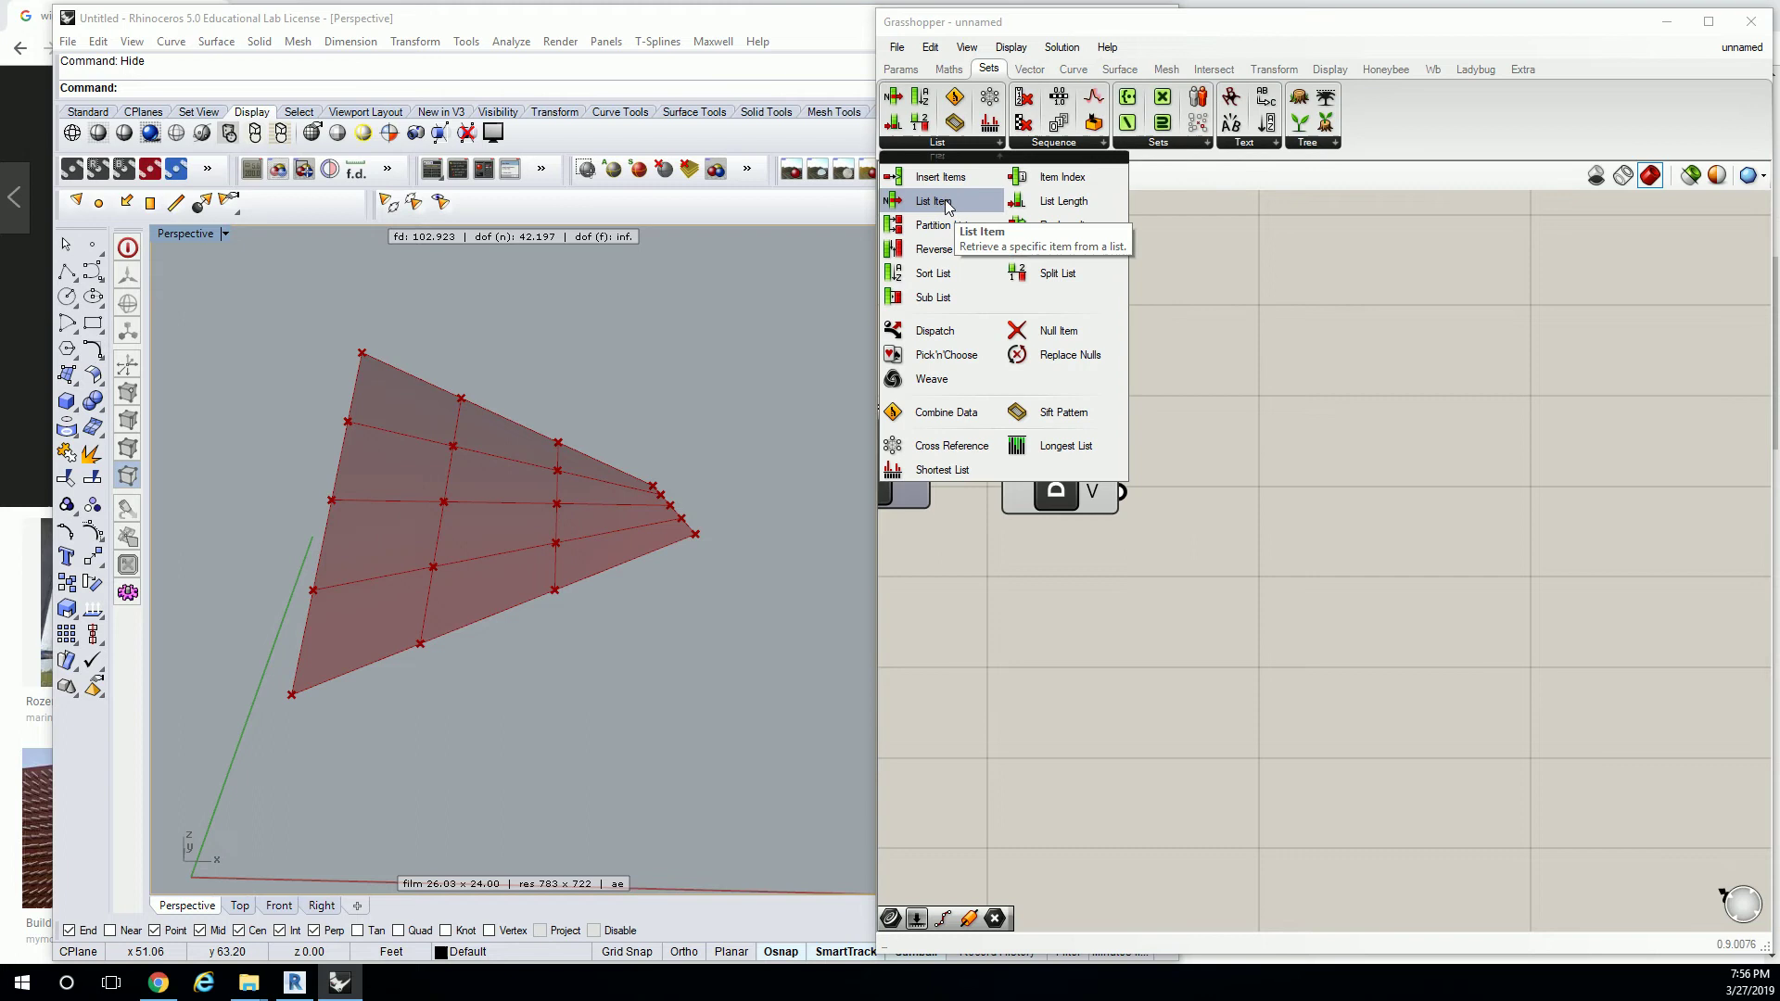
left_click(960, 204)
left_click(1235, 492)
left_click_drag(1150, 499, 1281, 520)
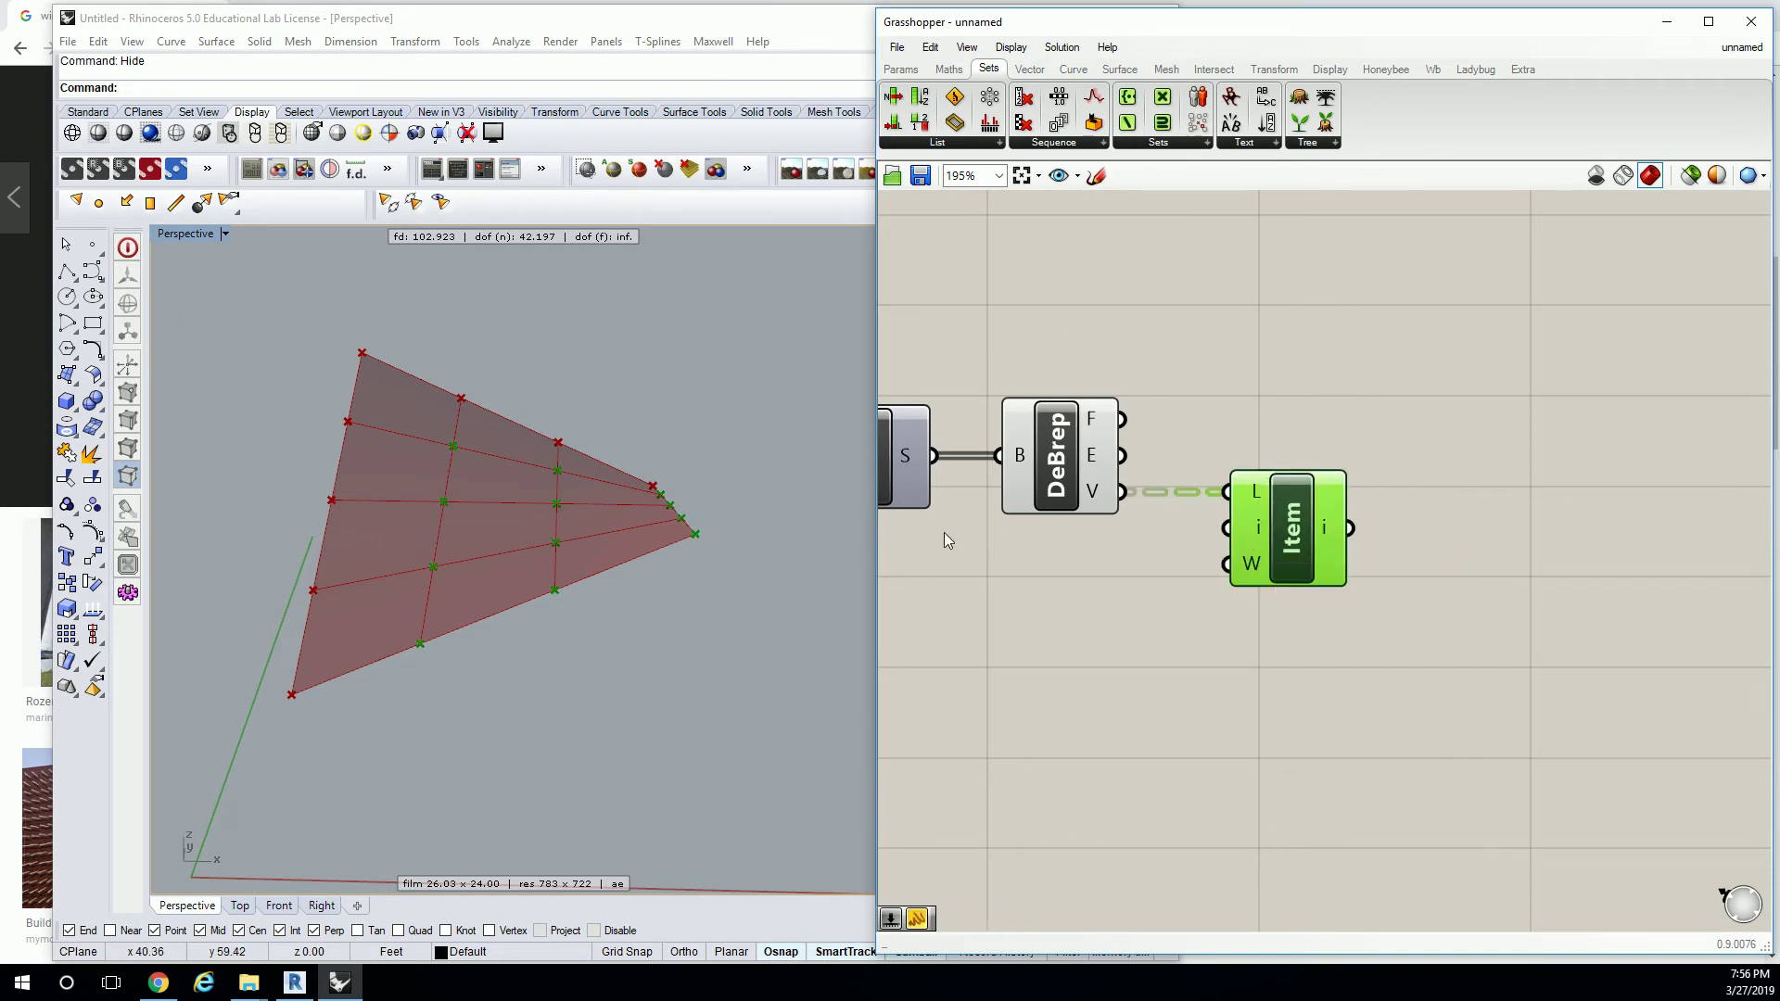
right_click_drag(491, 520, 533, 500)
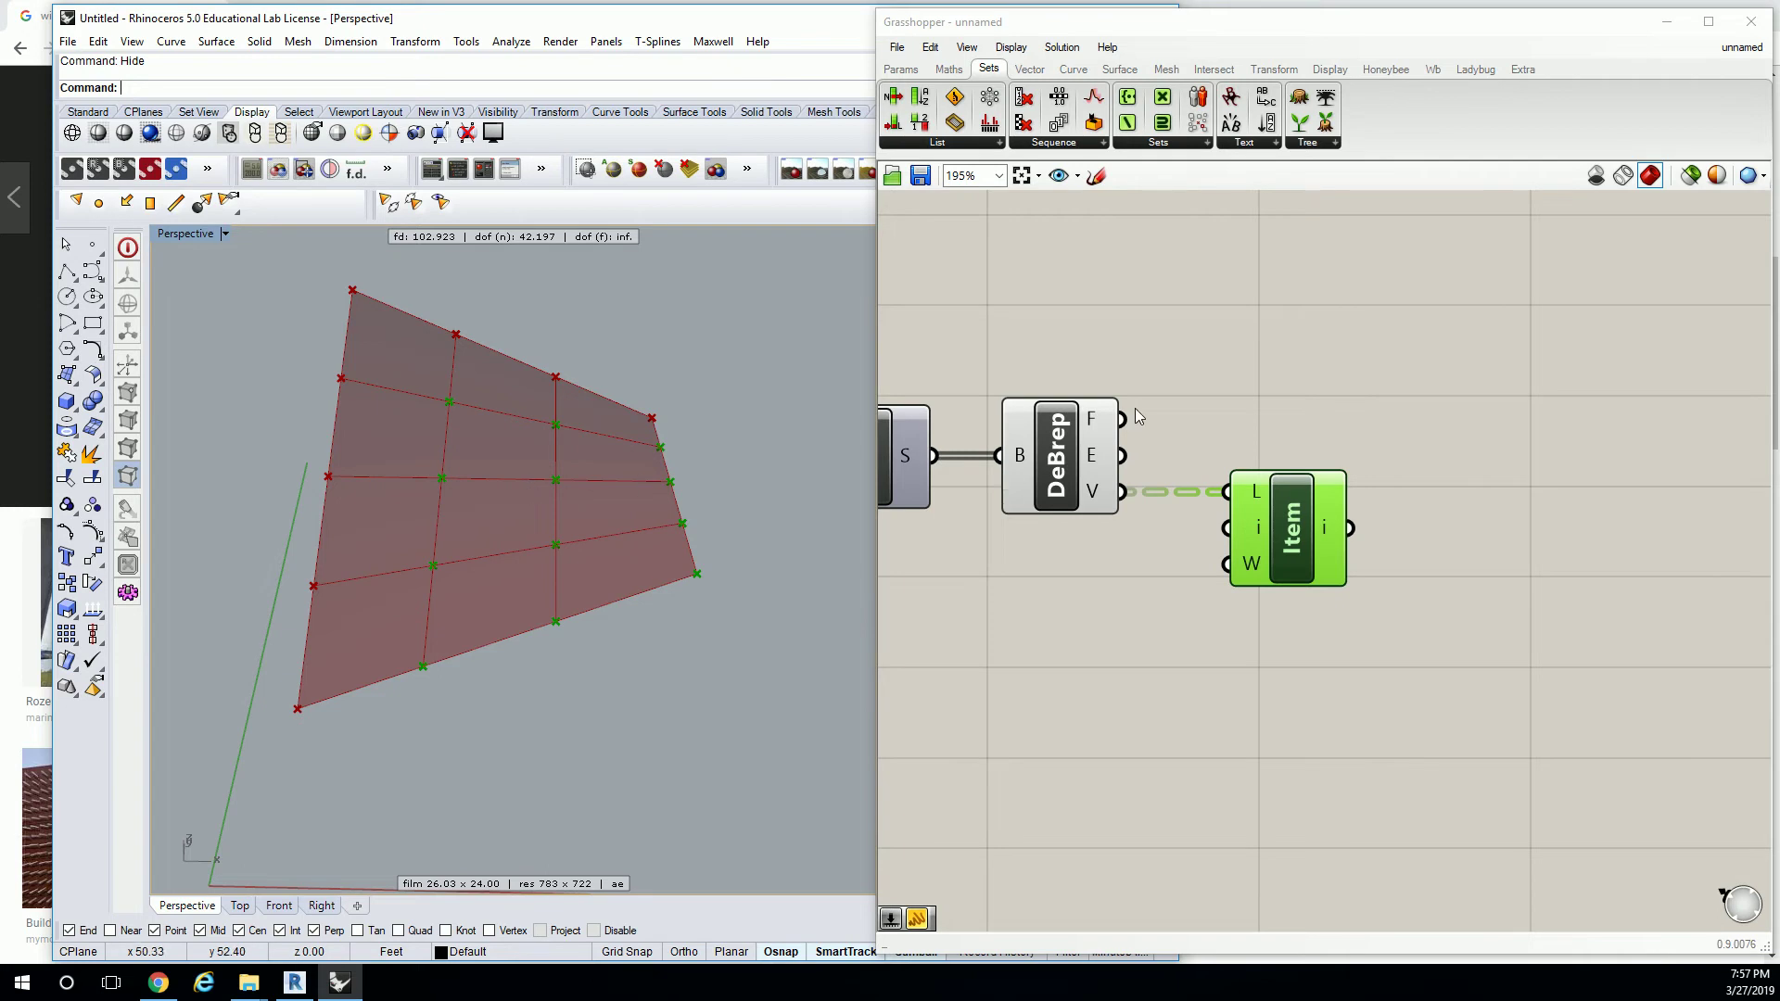
right_click_drag(1135, 408, 1649, 366)
scroll(1649, 366, "down", 2)
scroll(1239, 515, "up", 3)
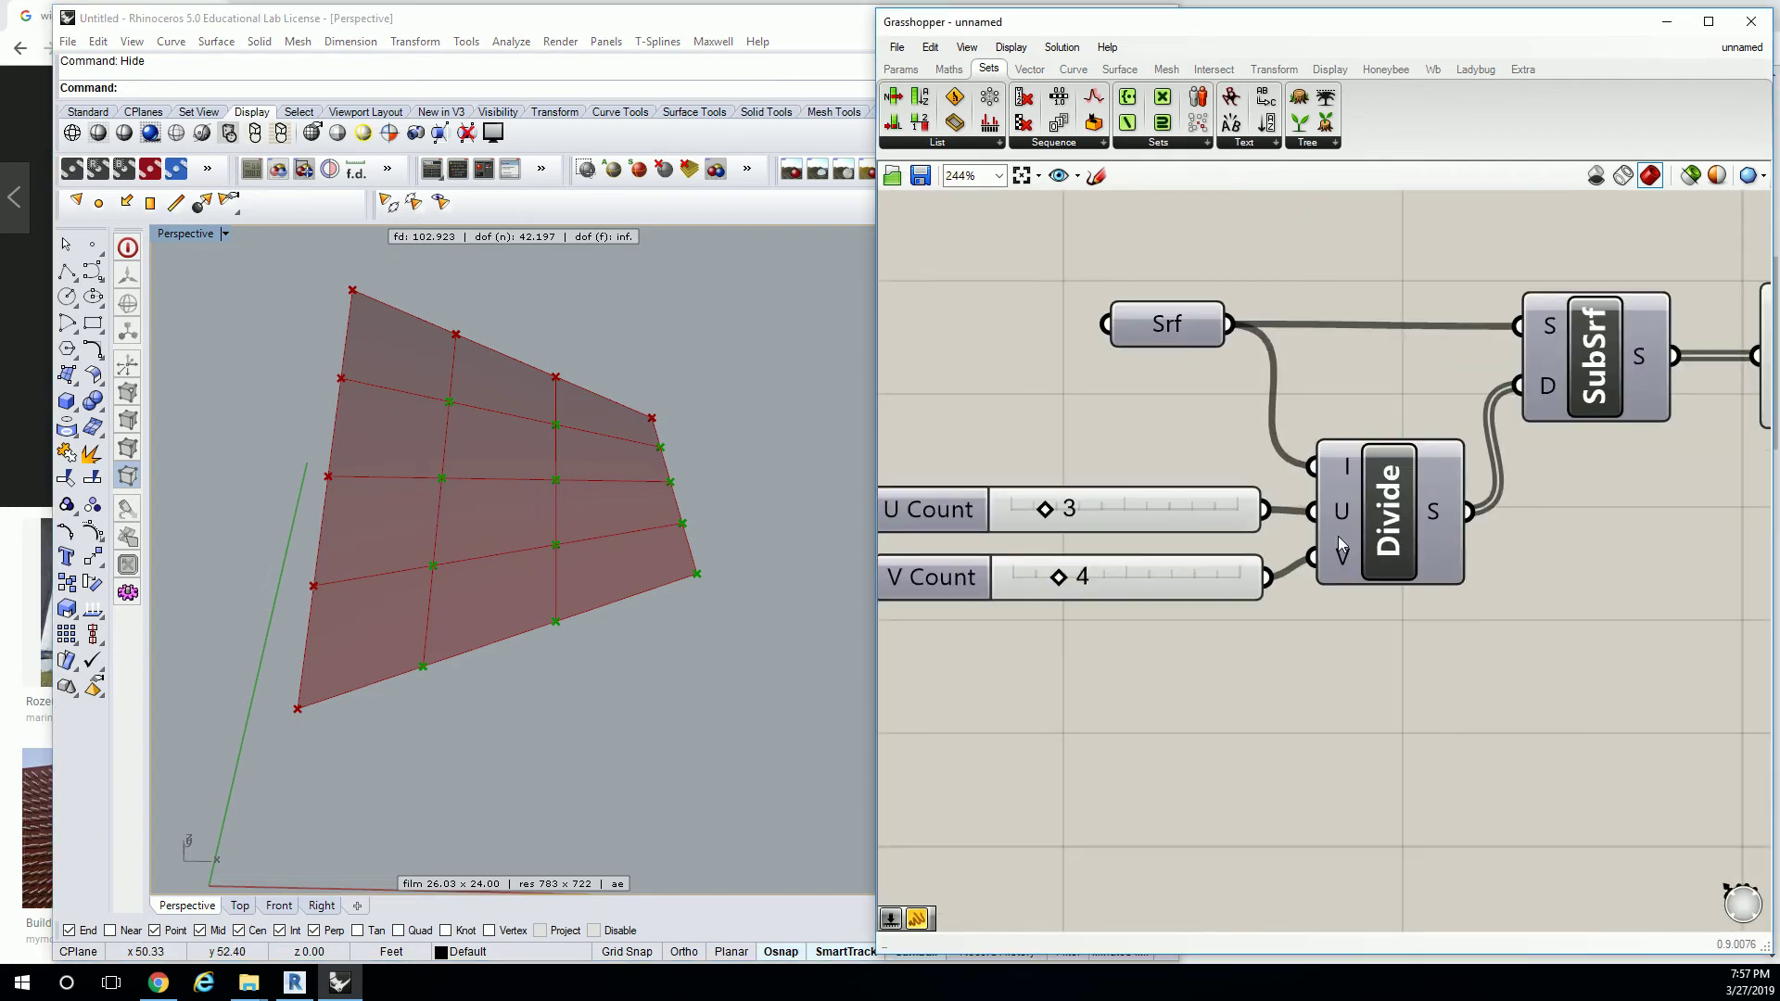
mouse_move(1343, 536)
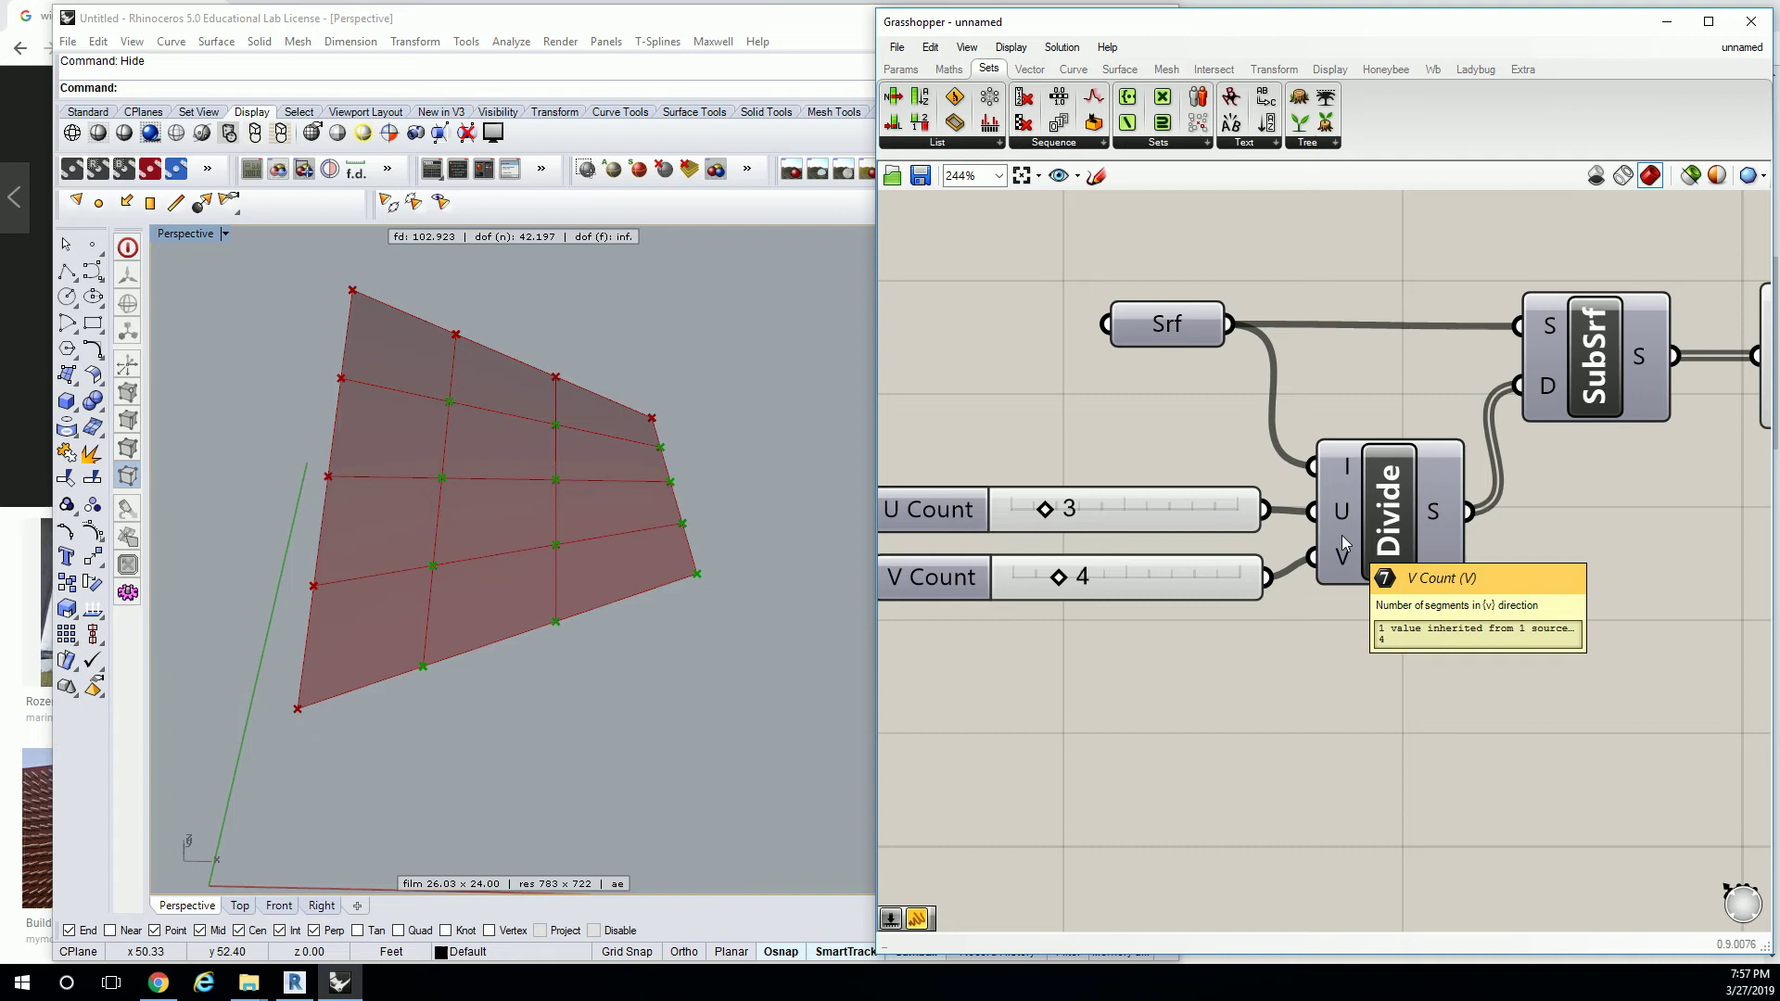
scroll(1343, 536, "down", 3)
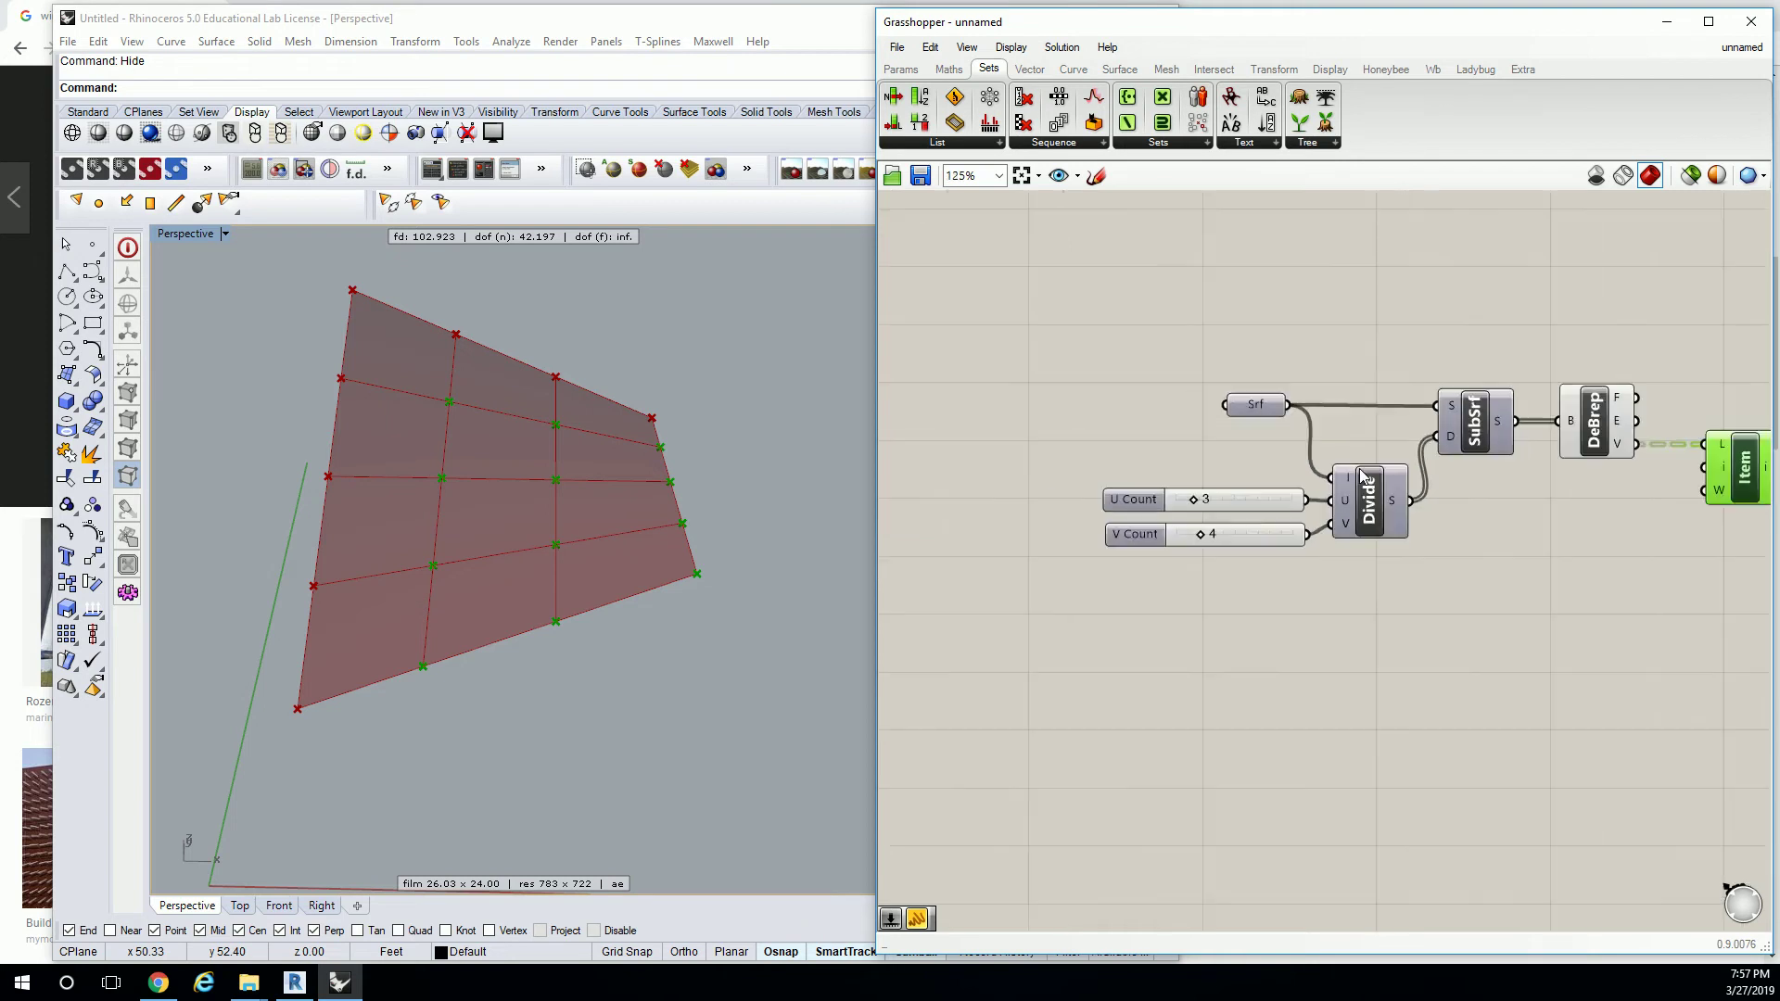
scroll(1155, 430, "up", 2)
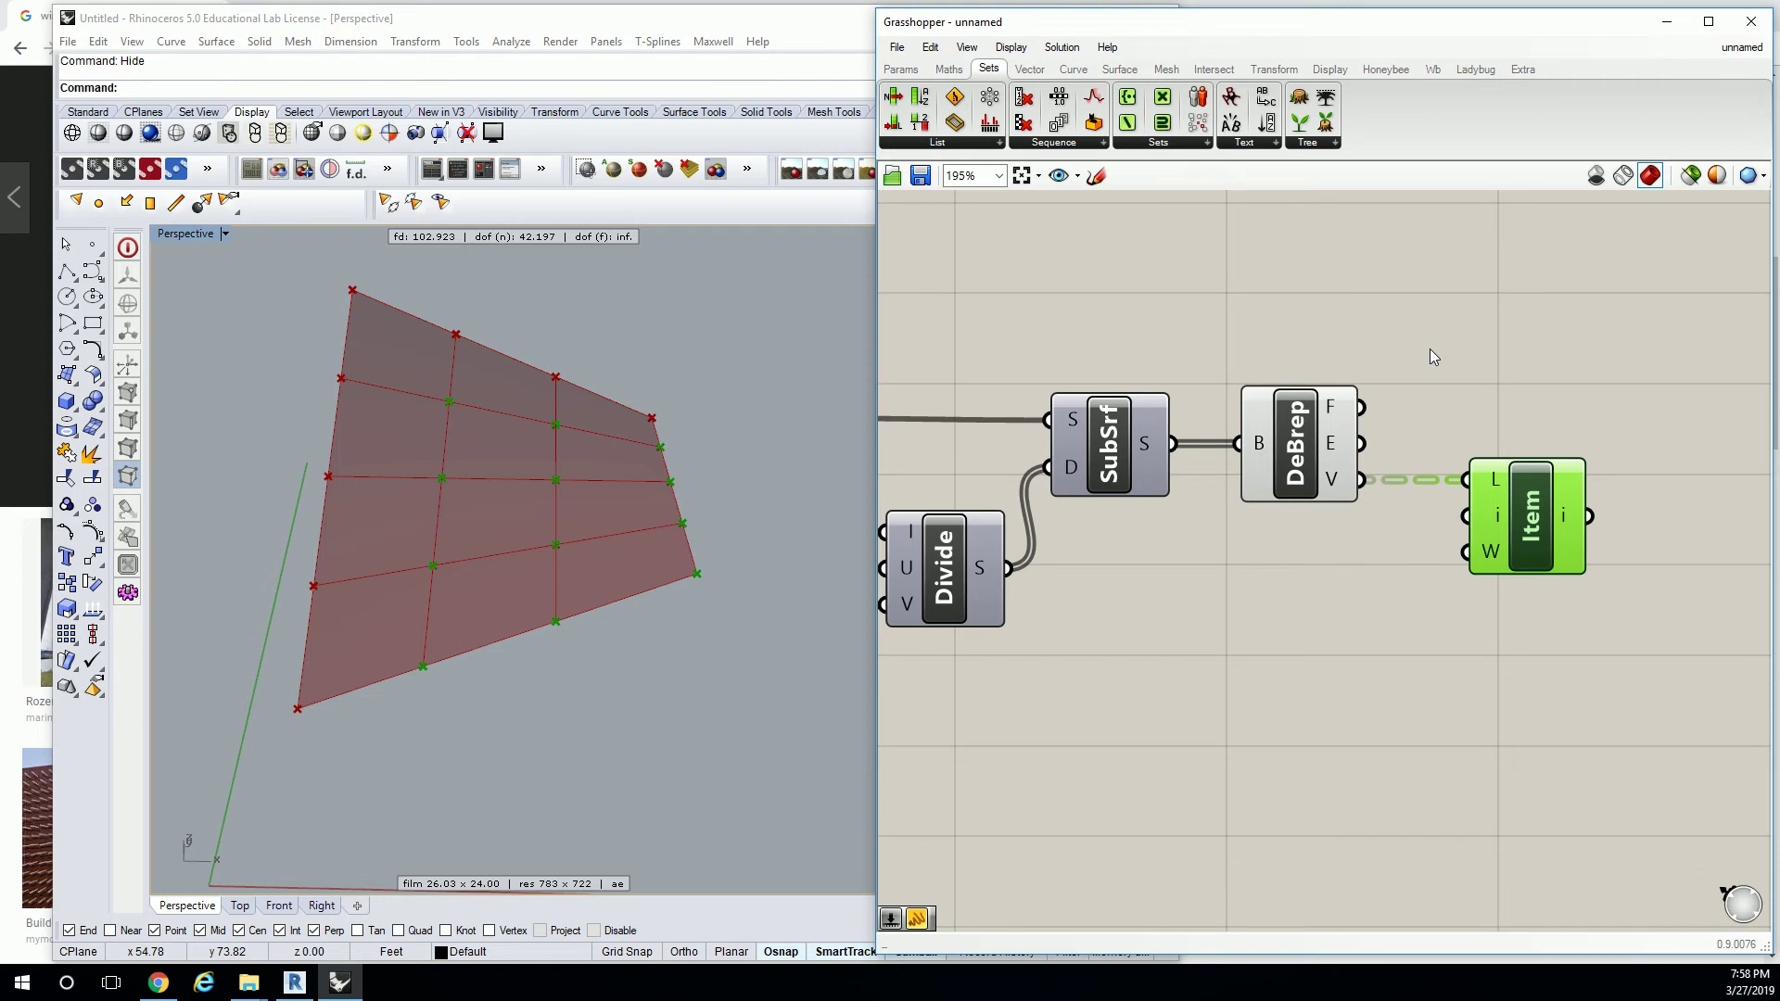
left_click(1565, 386)
Add a Panel reading 0 and wire it into List Item's i input.
scroll(1565, 386, "down", 1)
right_click_drag(1566, 386, 1259, 443)
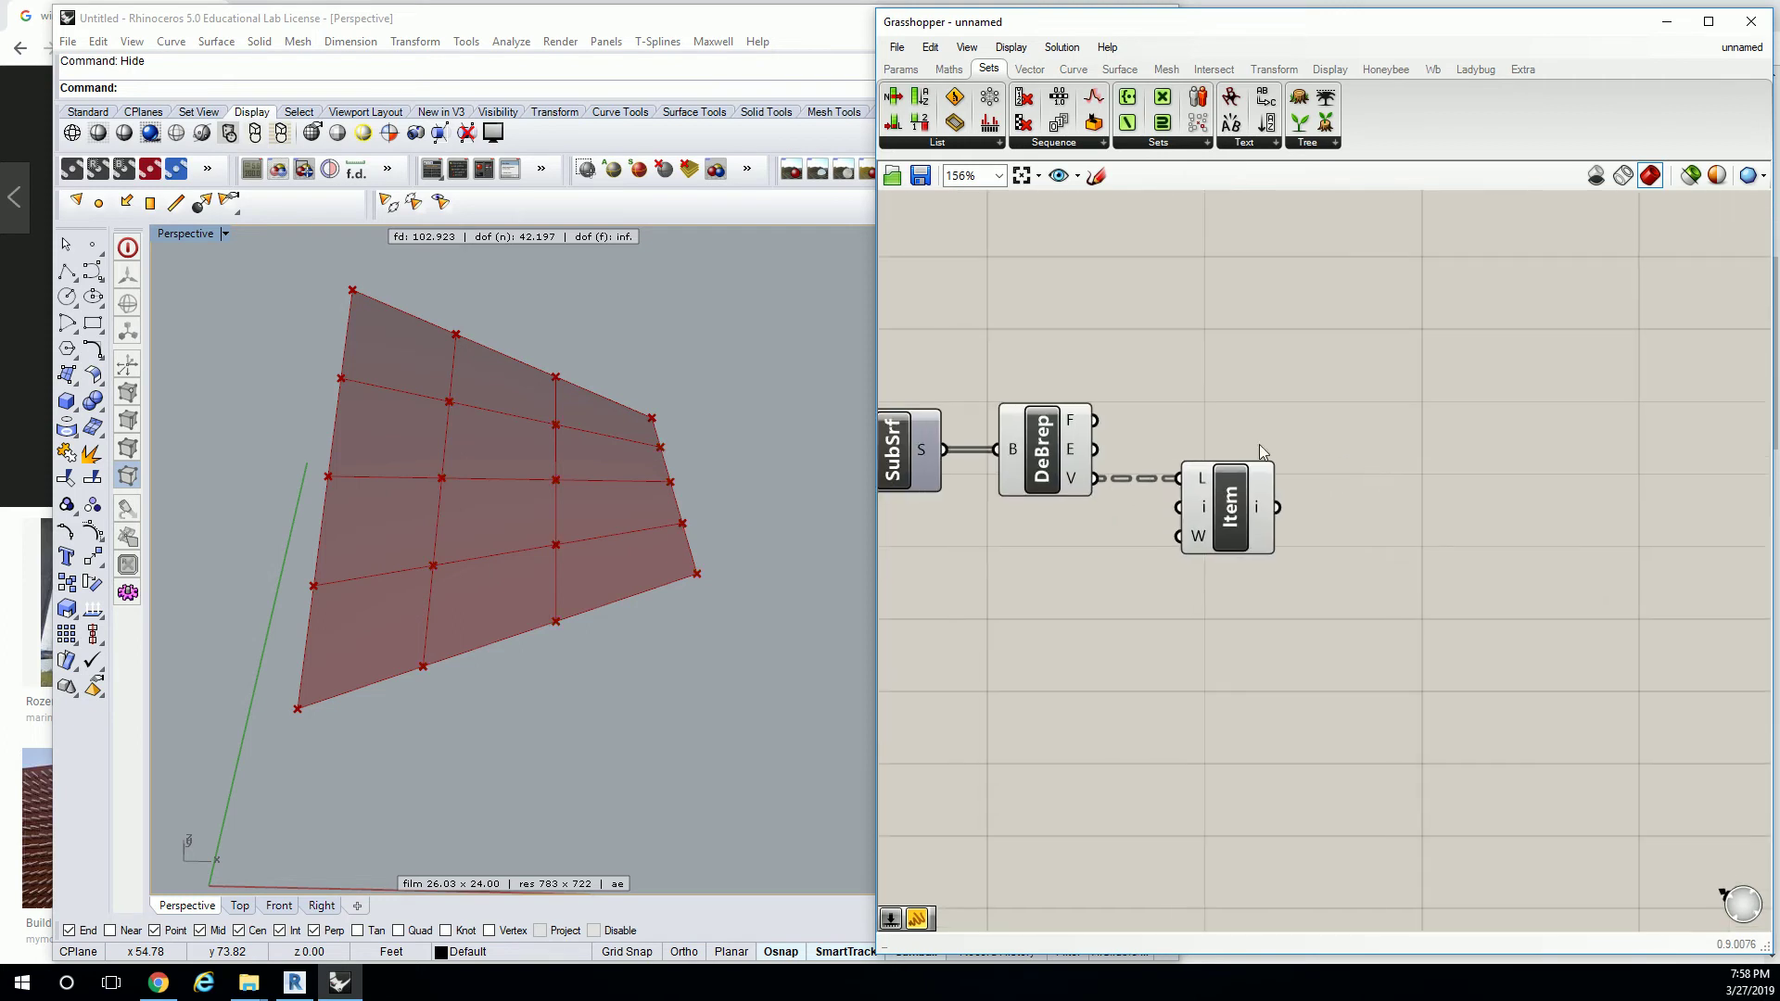
left_click_drag(1216, 493, 1390, 493)
left_click(900, 68)
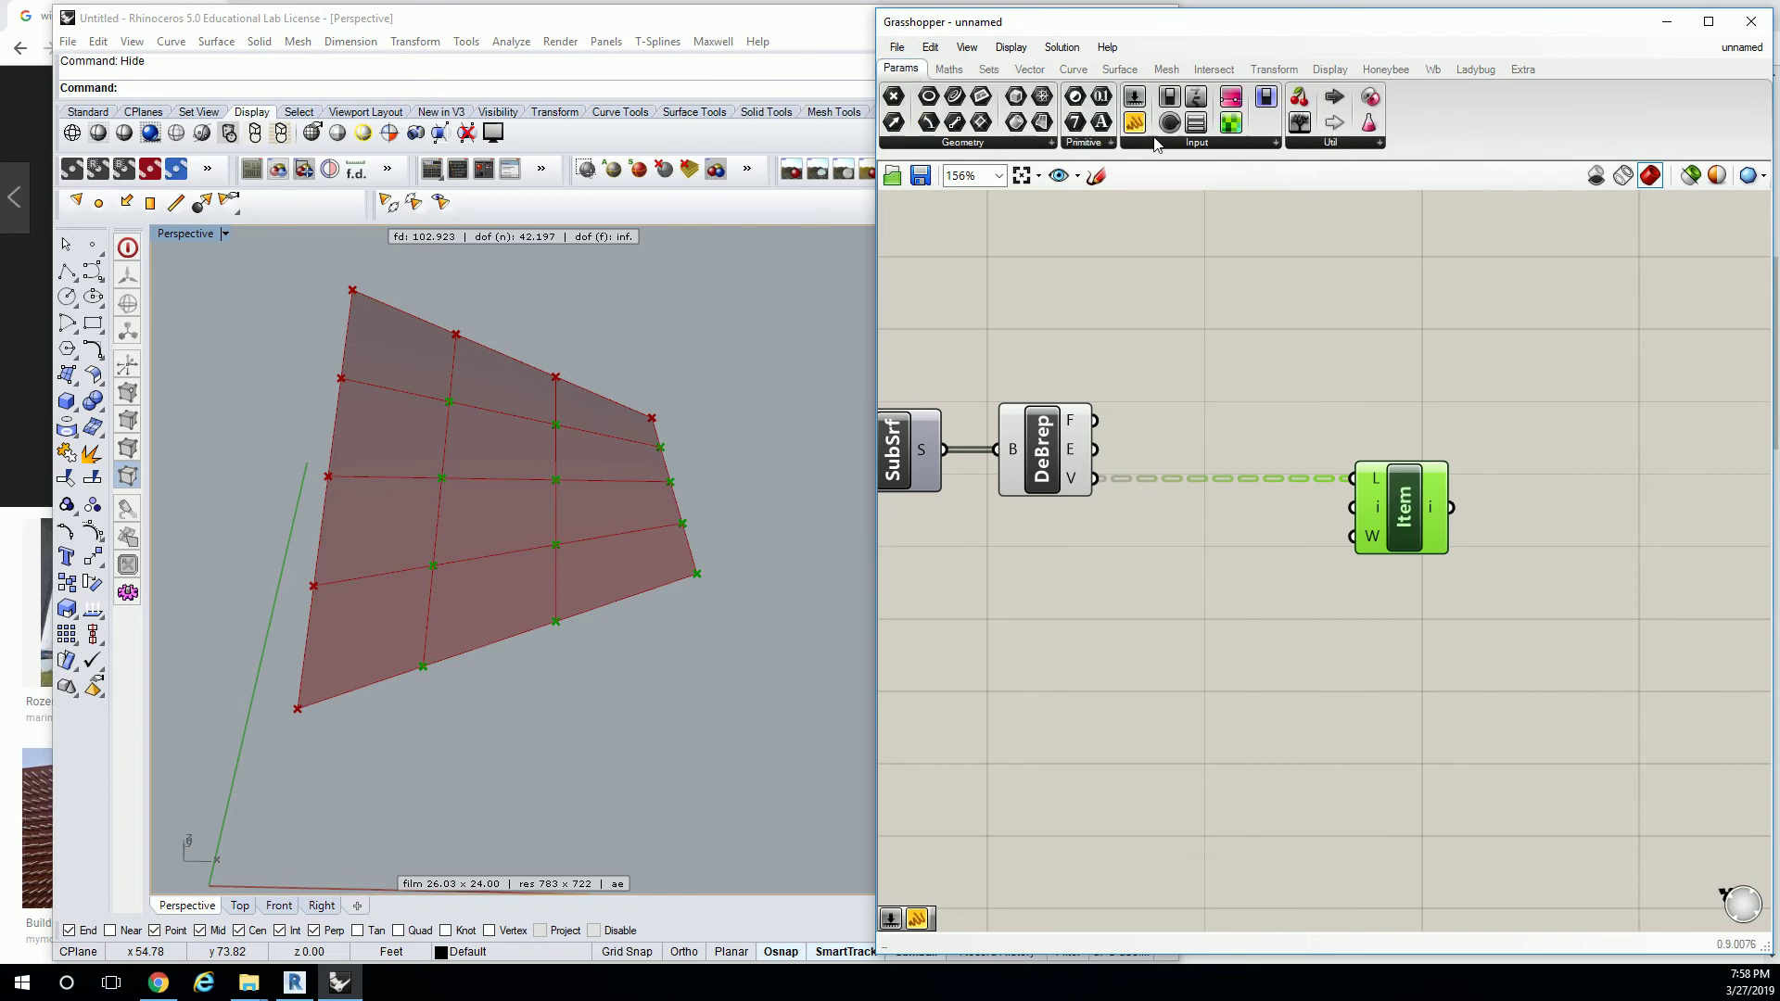
left_click_drag(1134, 122, 1260, 568)
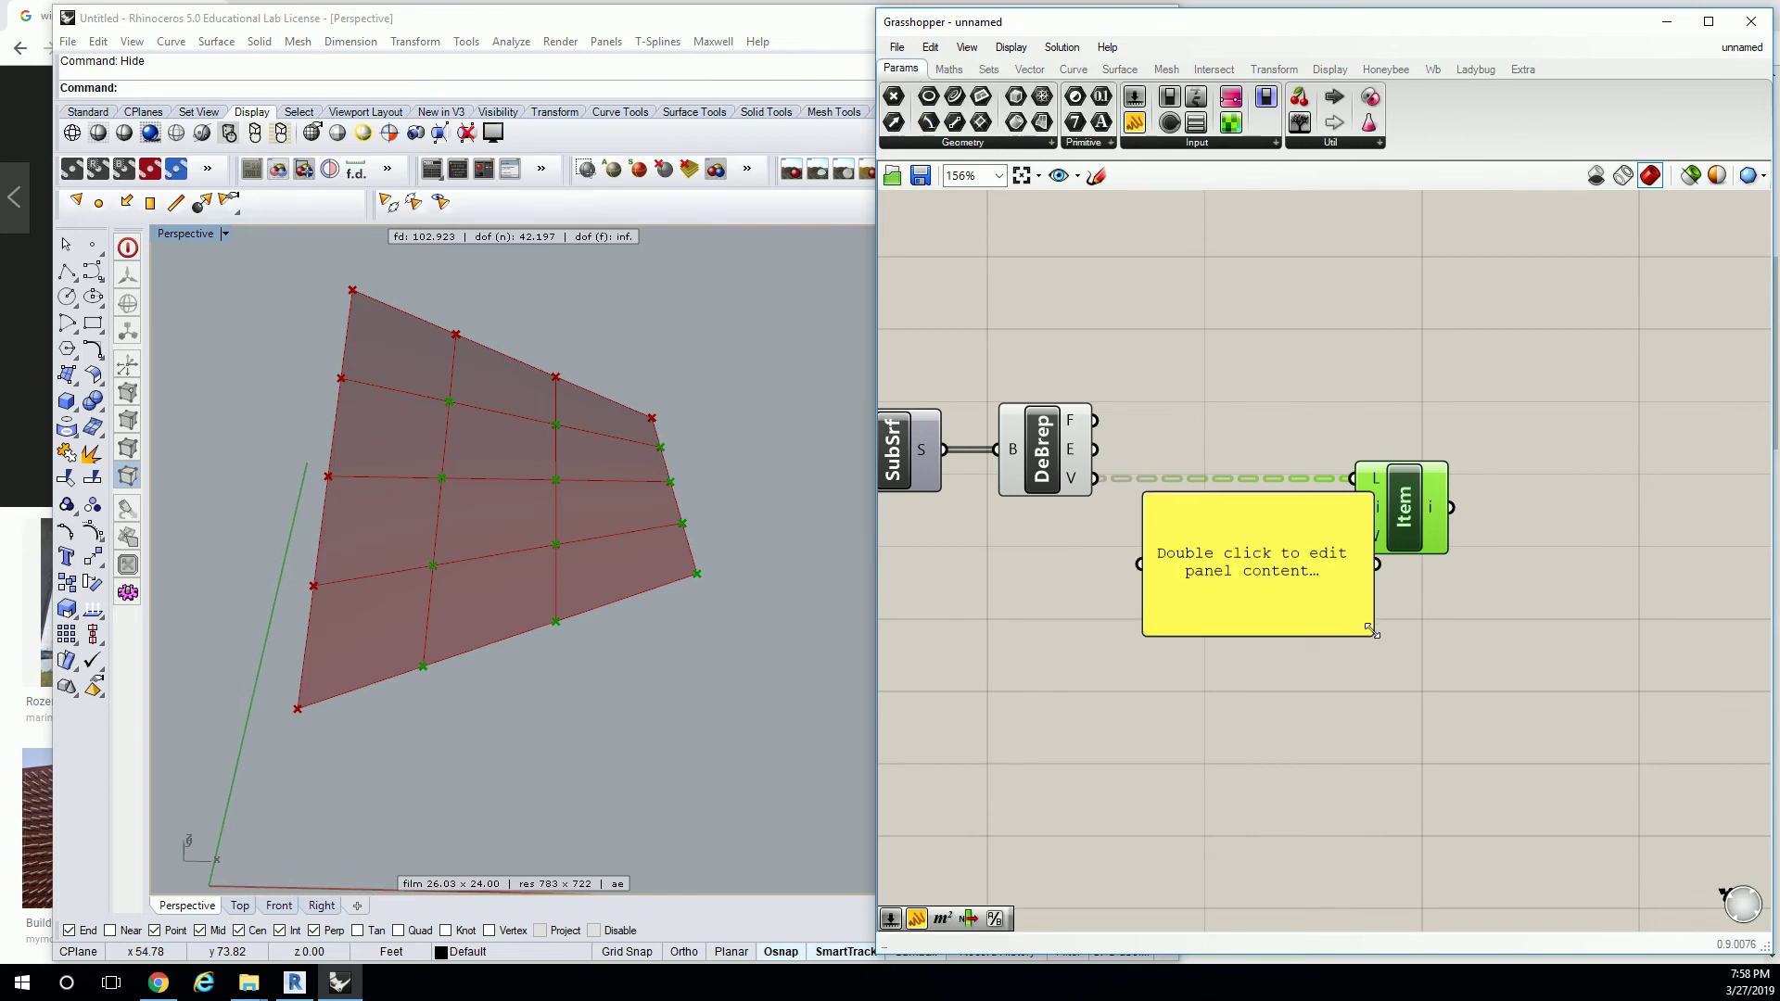
left_click_drag(1371, 631, 1215, 525)
left_click(1180, 512)
double_click(1182, 510)
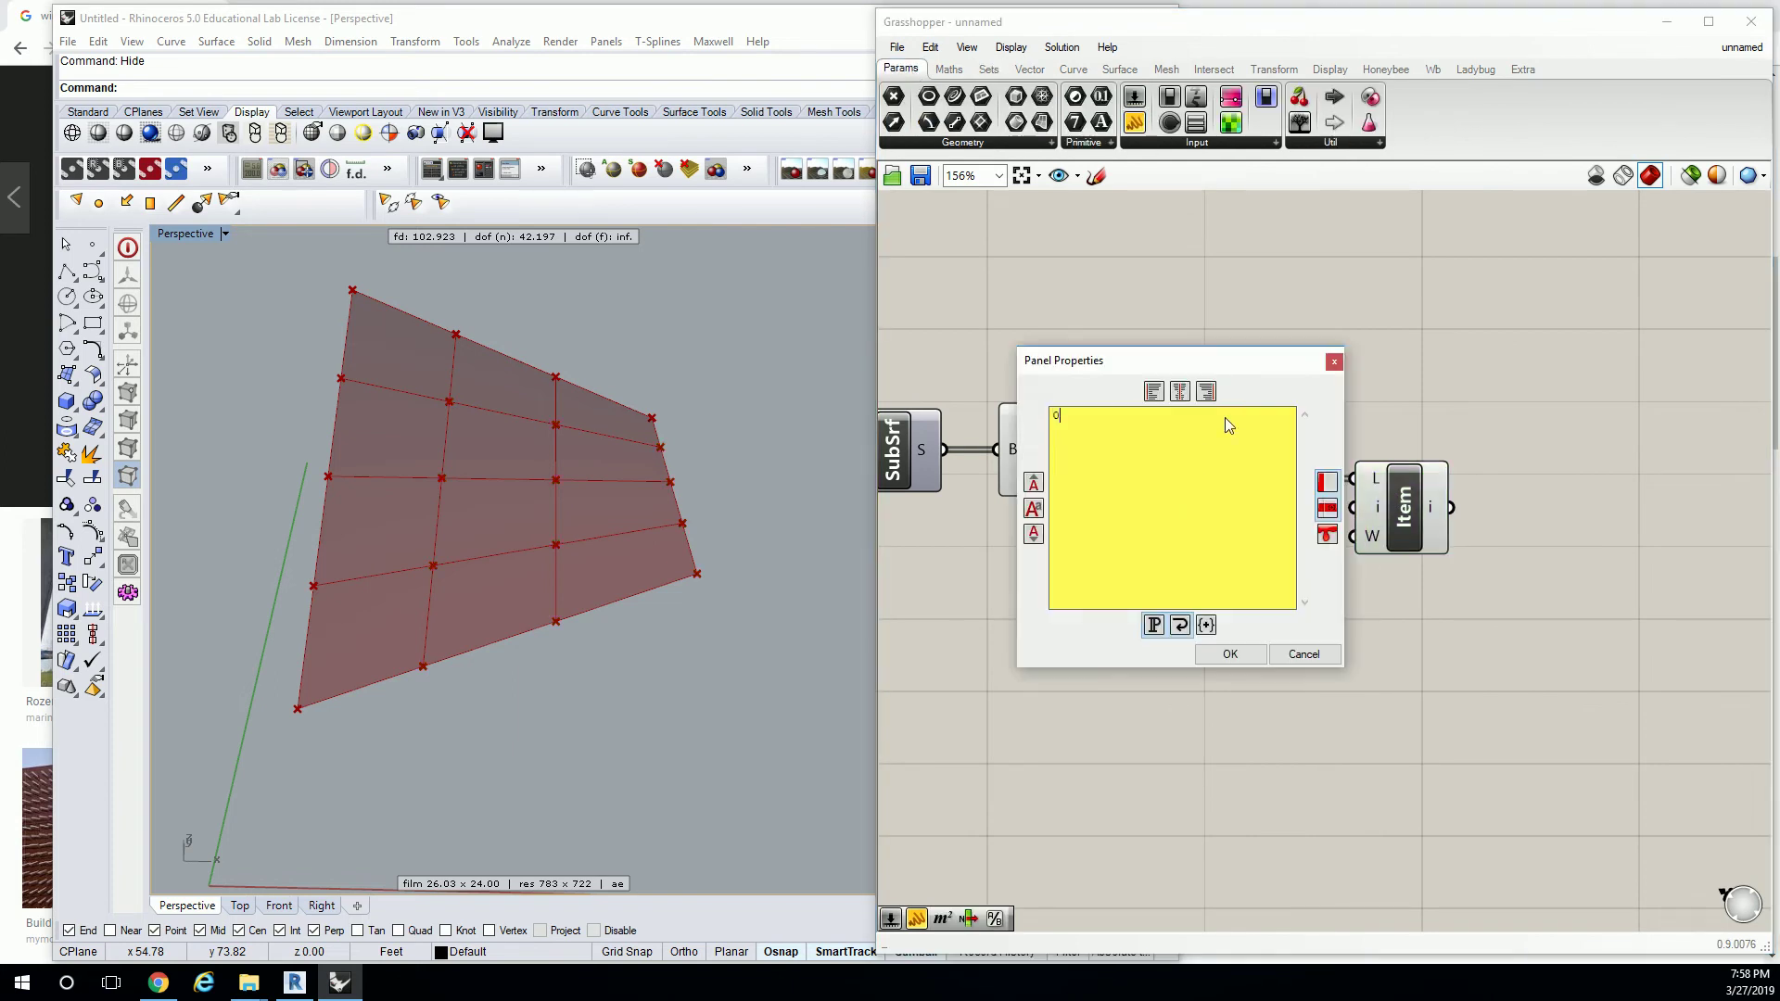
type("0")
left_click(1233, 654)
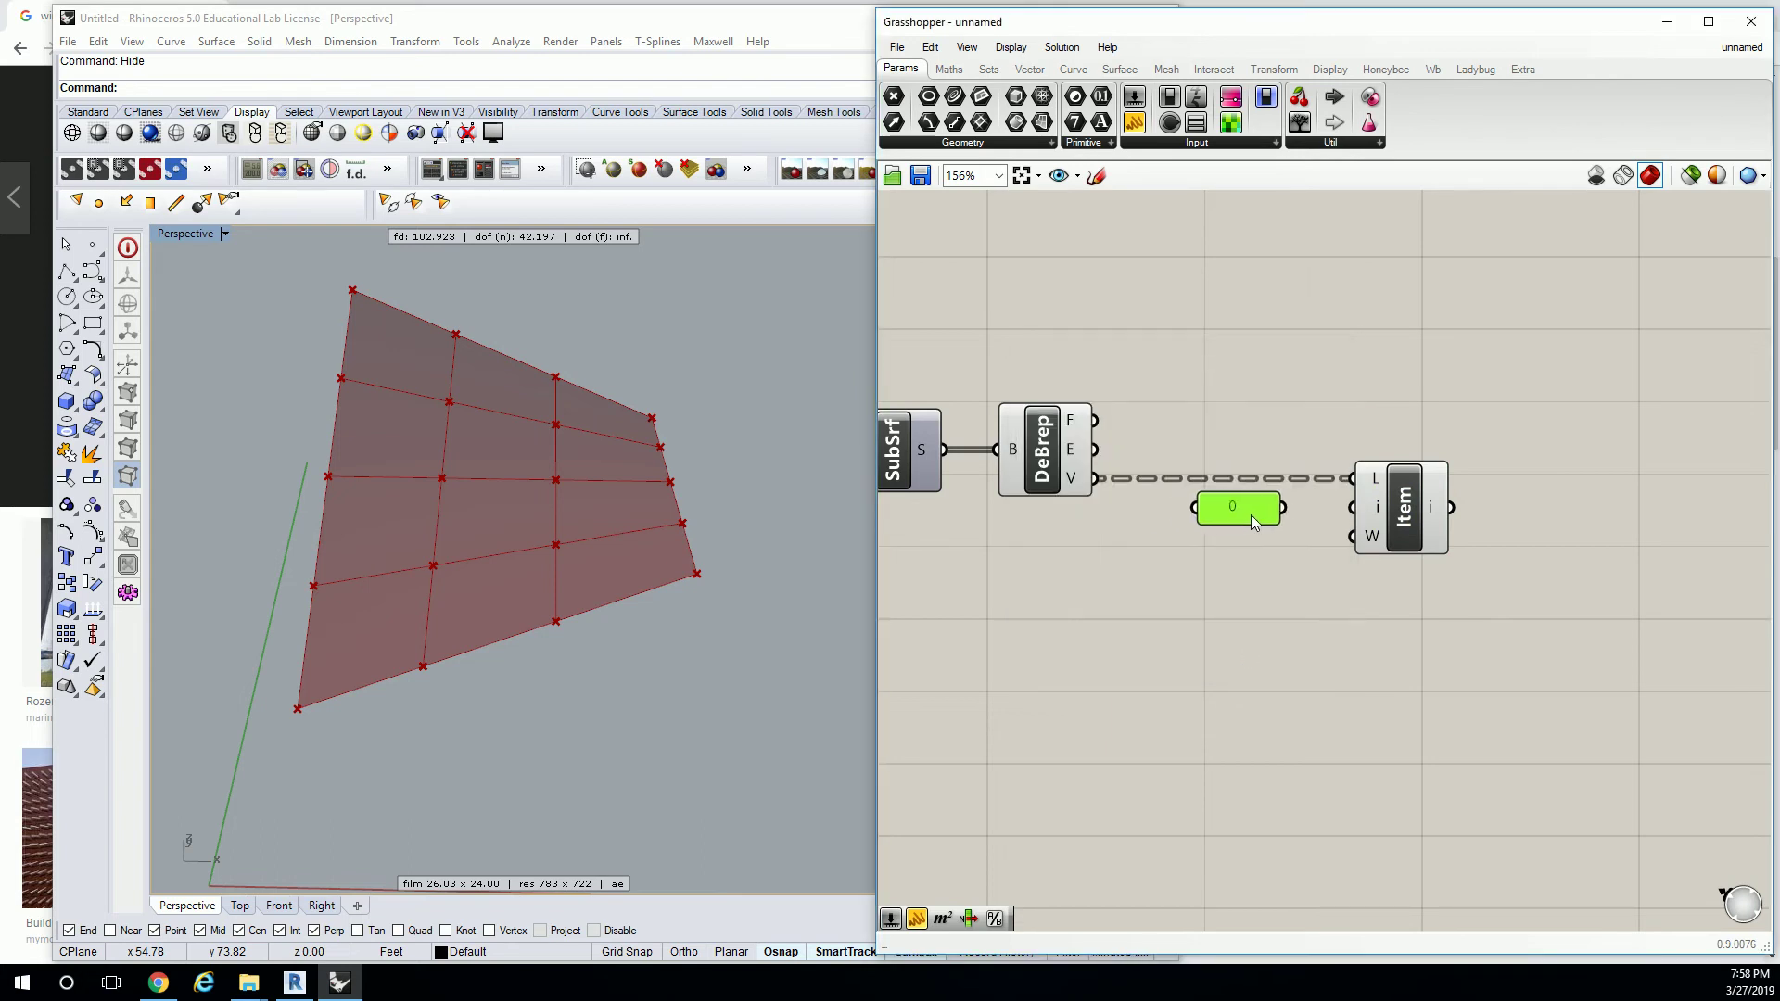
left_click_drag(1284, 508, 1353, 507)
left_click_drag(1238, 508, 1256, 508)
Duplicate the 0 panel and List Item pair downward, making four pairs.
left_click_drag(1534, 395, 1189, 591)
scroll(1207, 587, "down", 2)
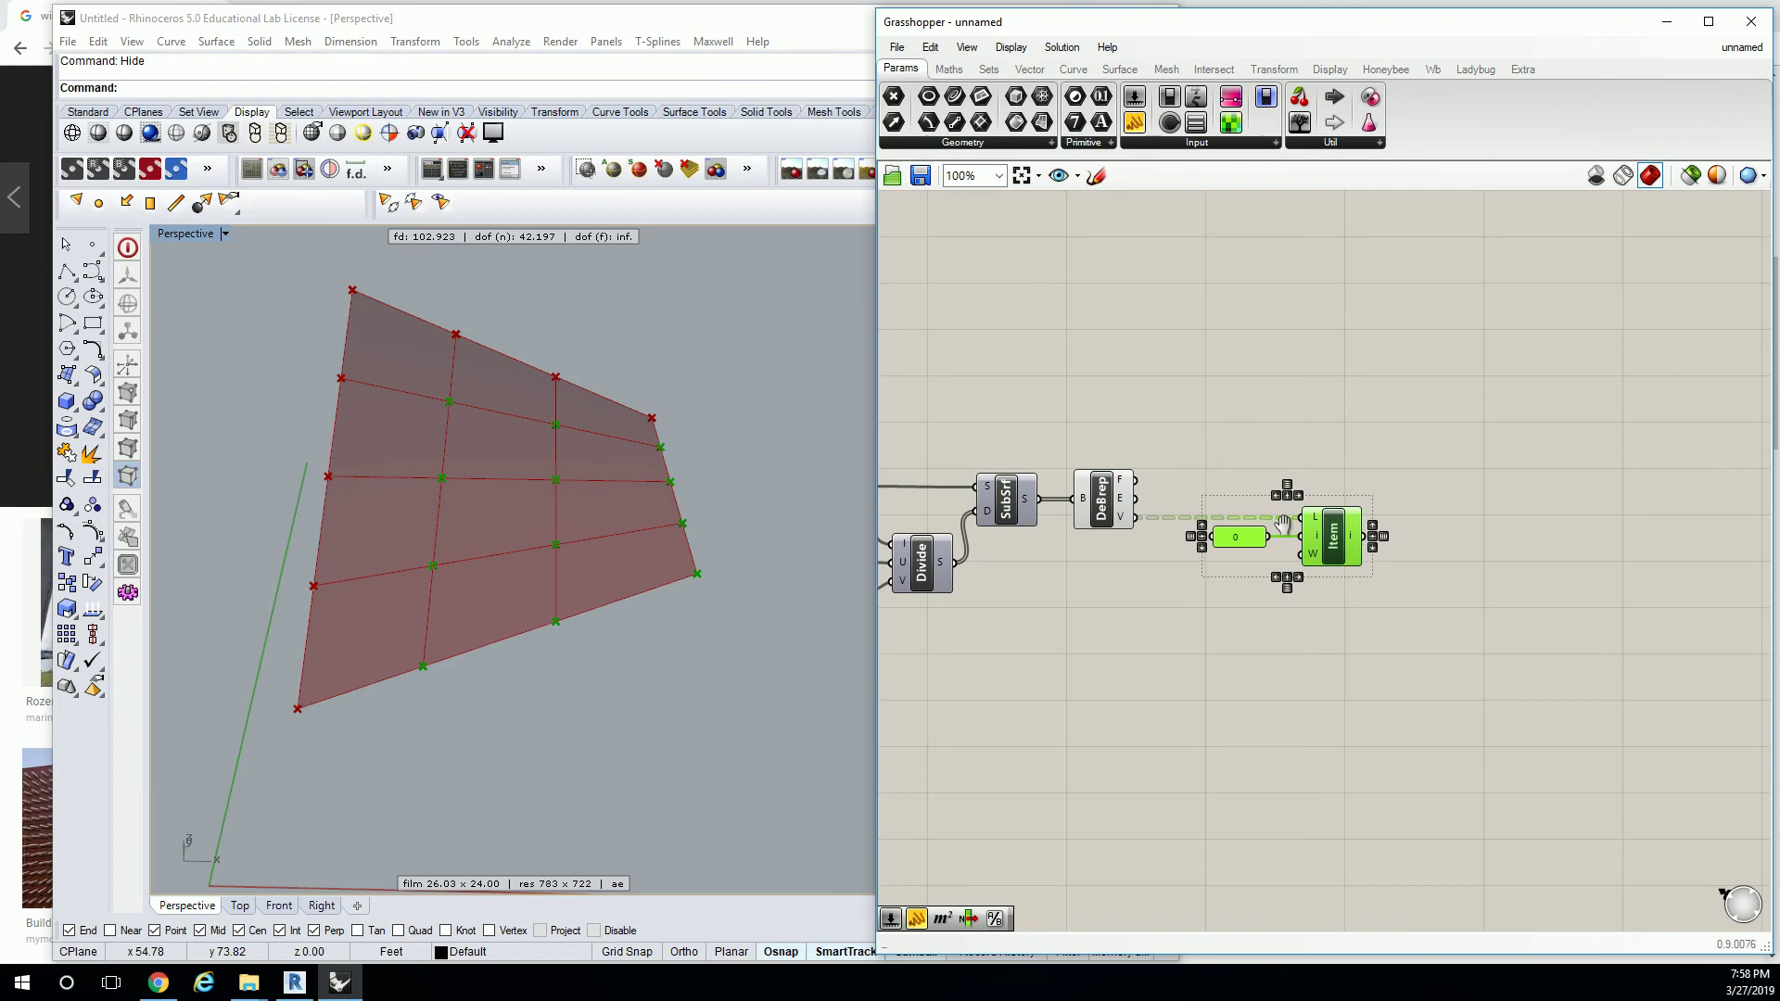
scroll(1283, 525, "up", 2)
left_click_drag(1399, 606, 1396, 690, "alt")
middle_click(1473, 704)
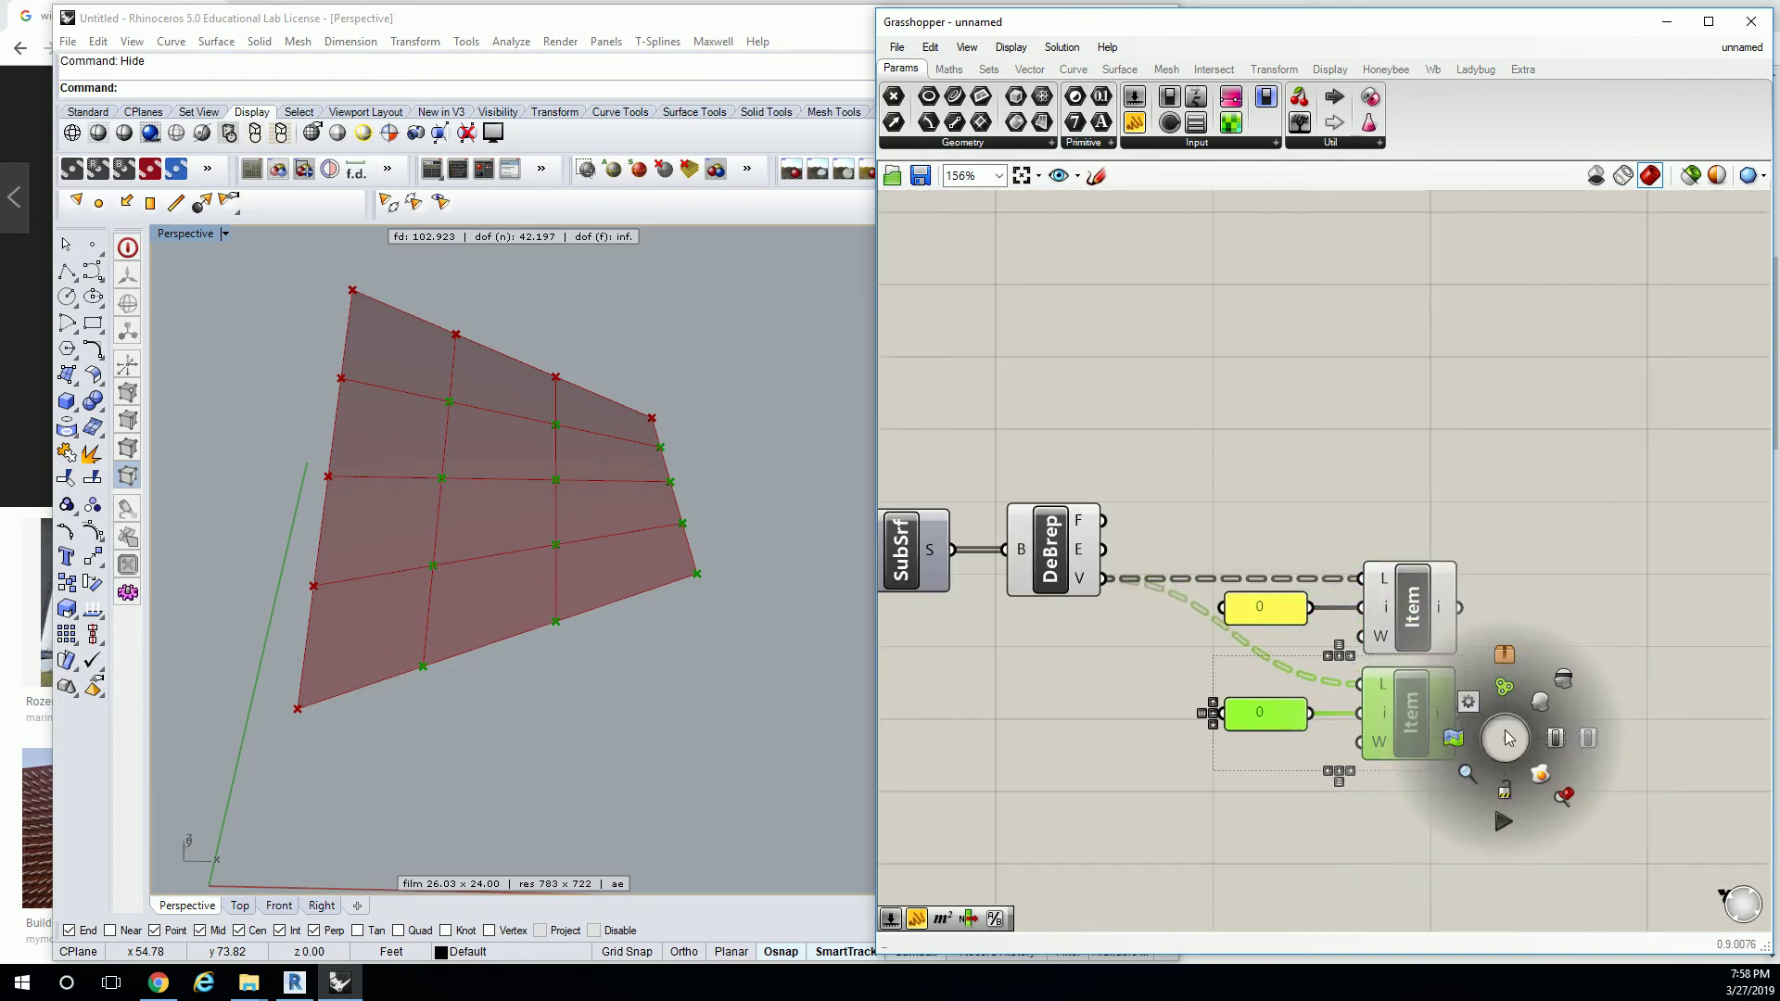
right_click_drag(1534, 646, 1525, 434)
left_click_drag(1423, 504, 1386, 713, "alt")
left_click(1118, 502)
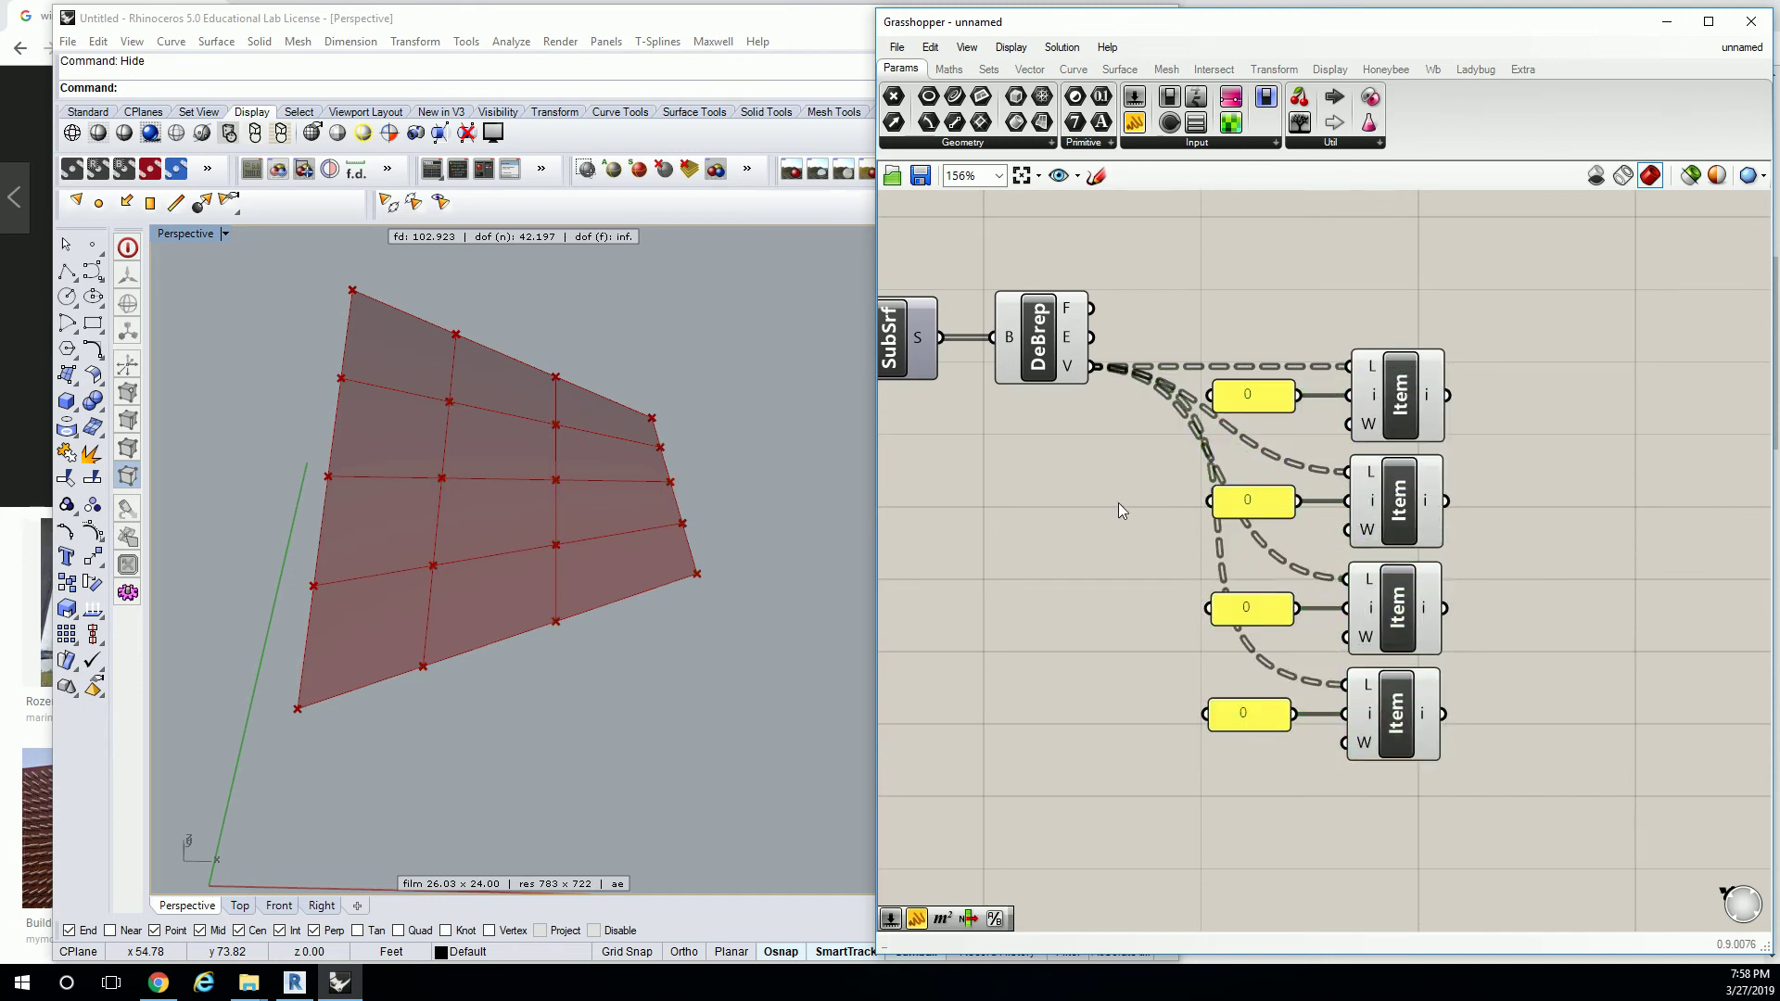
Change the copied panels' index values to 1, 2 and 3.
double_click(1254, 498)
type("1")
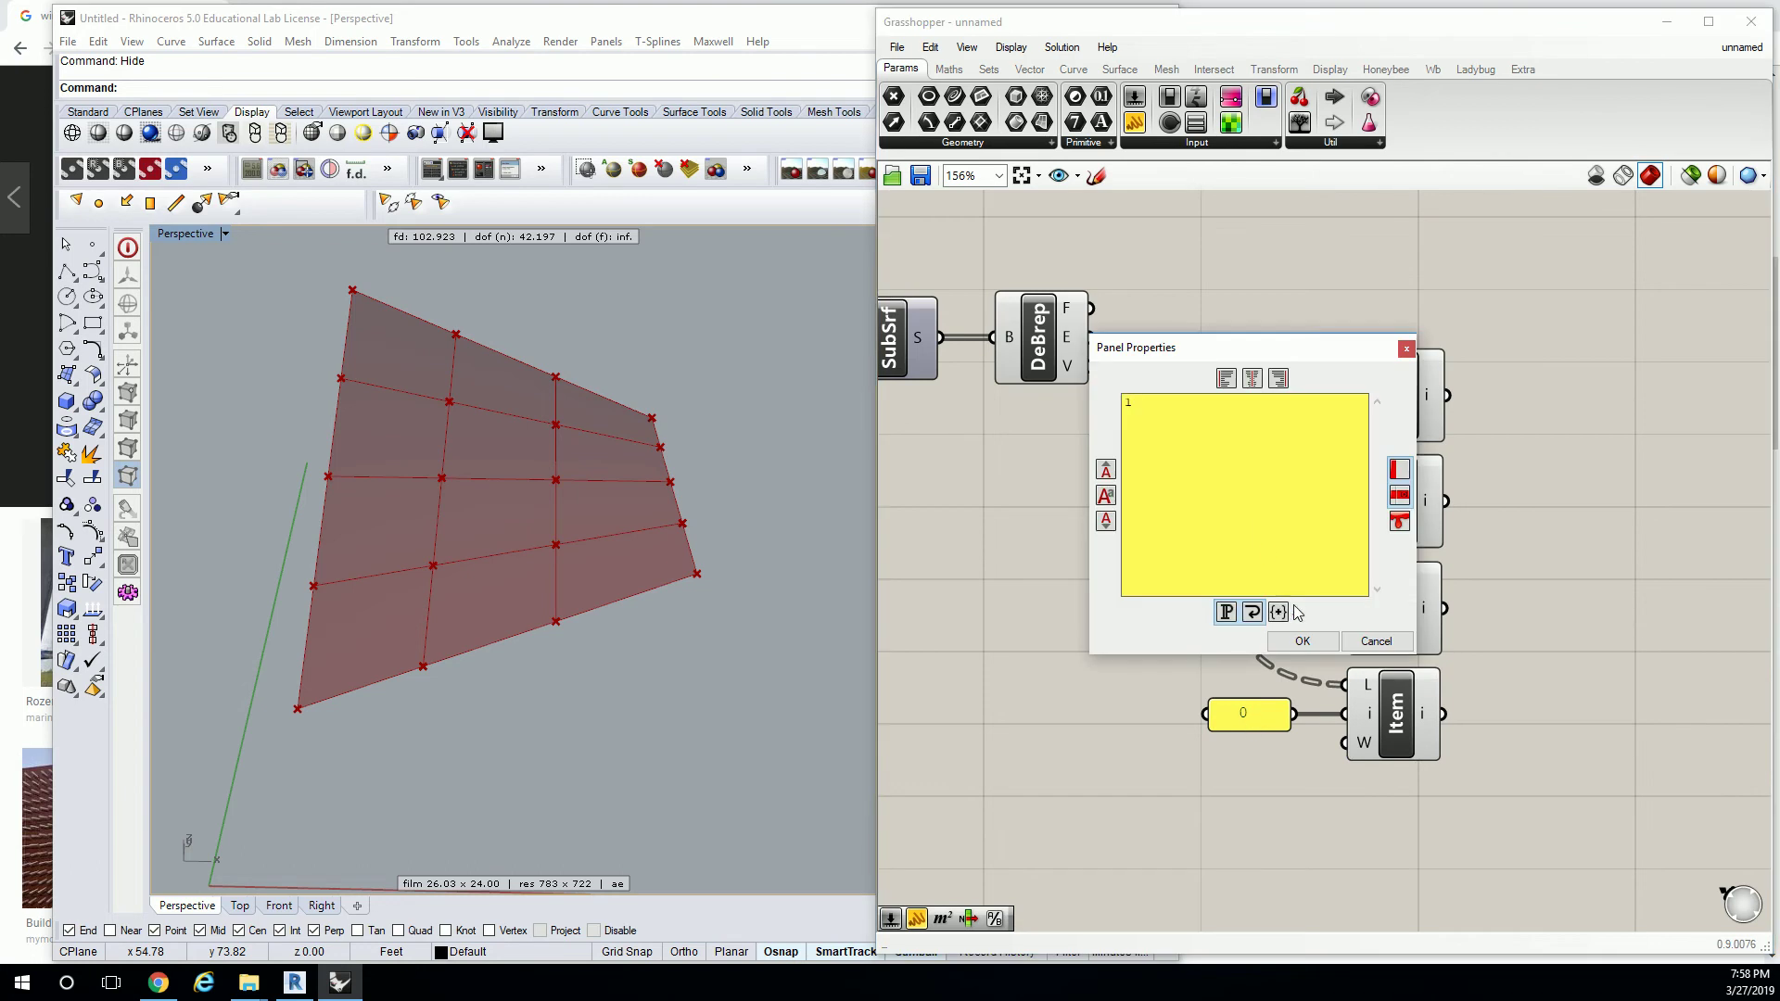
left_click(1304, 641)
double_click(1254, 612)
type("2")
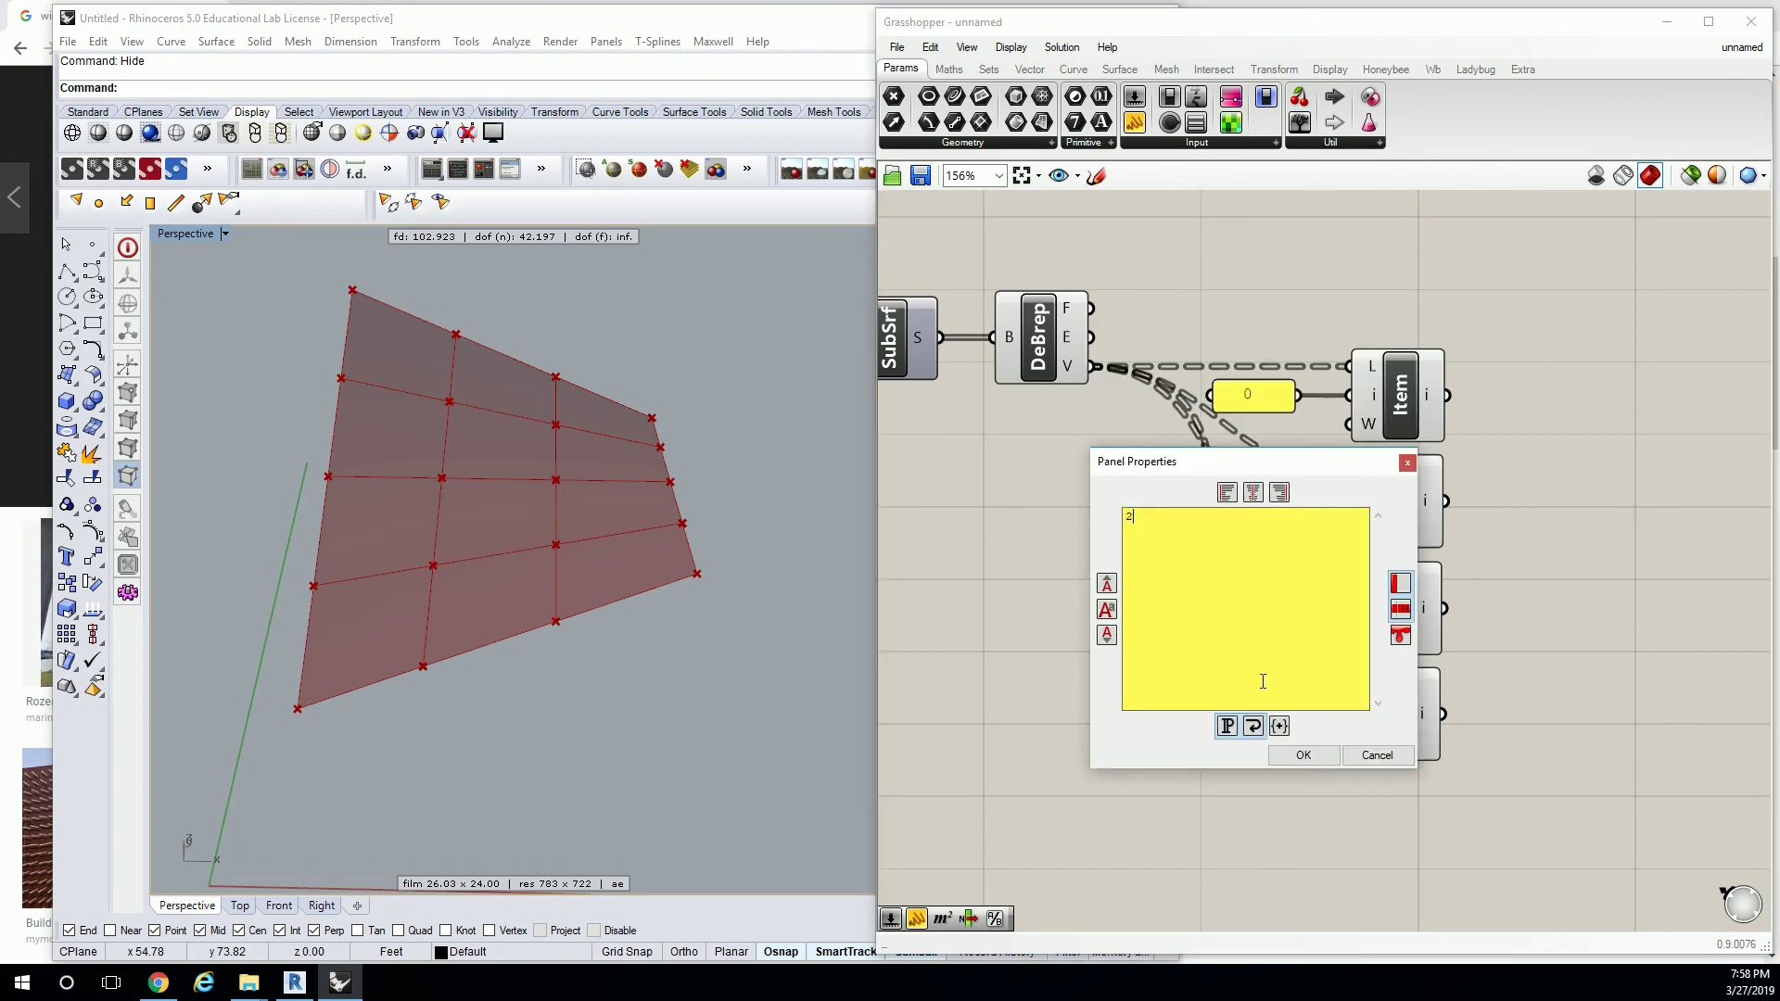
left_click(1303, 756)
double_click(1252, 719)
type("3")
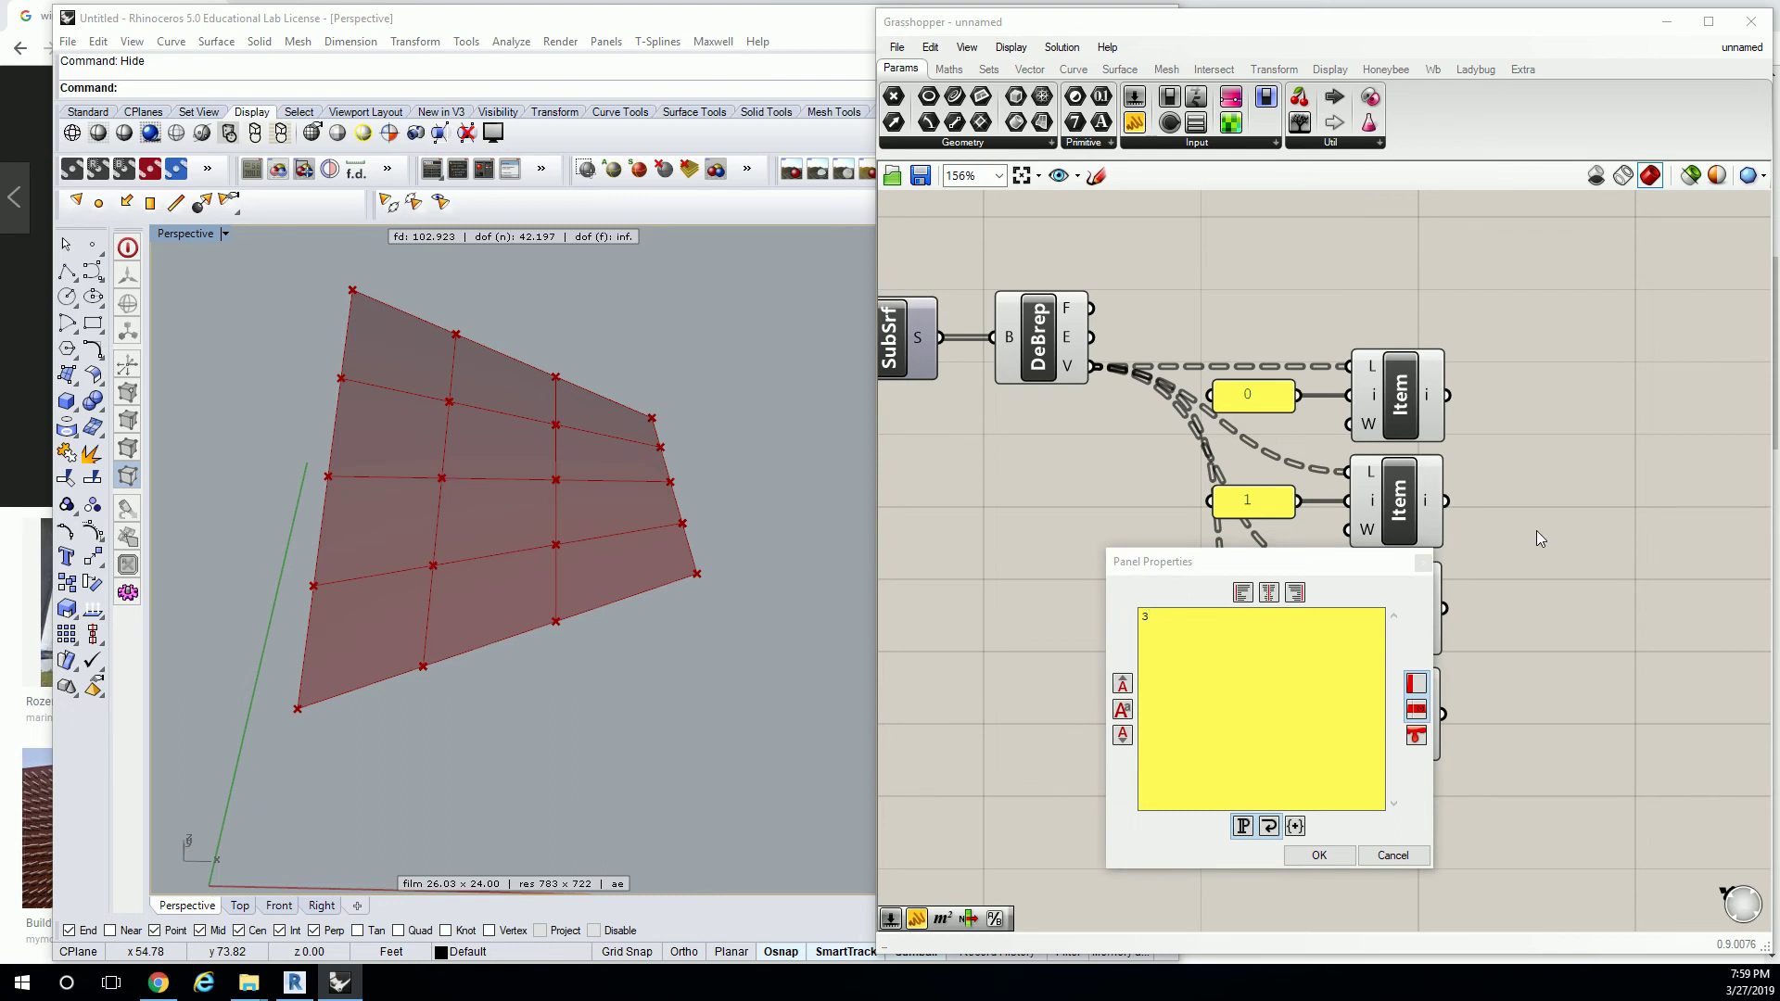
left_click(1318, 855)
Preview the corner points picked by each of the four List Items.
scroll(1590, 575, "down", 3)
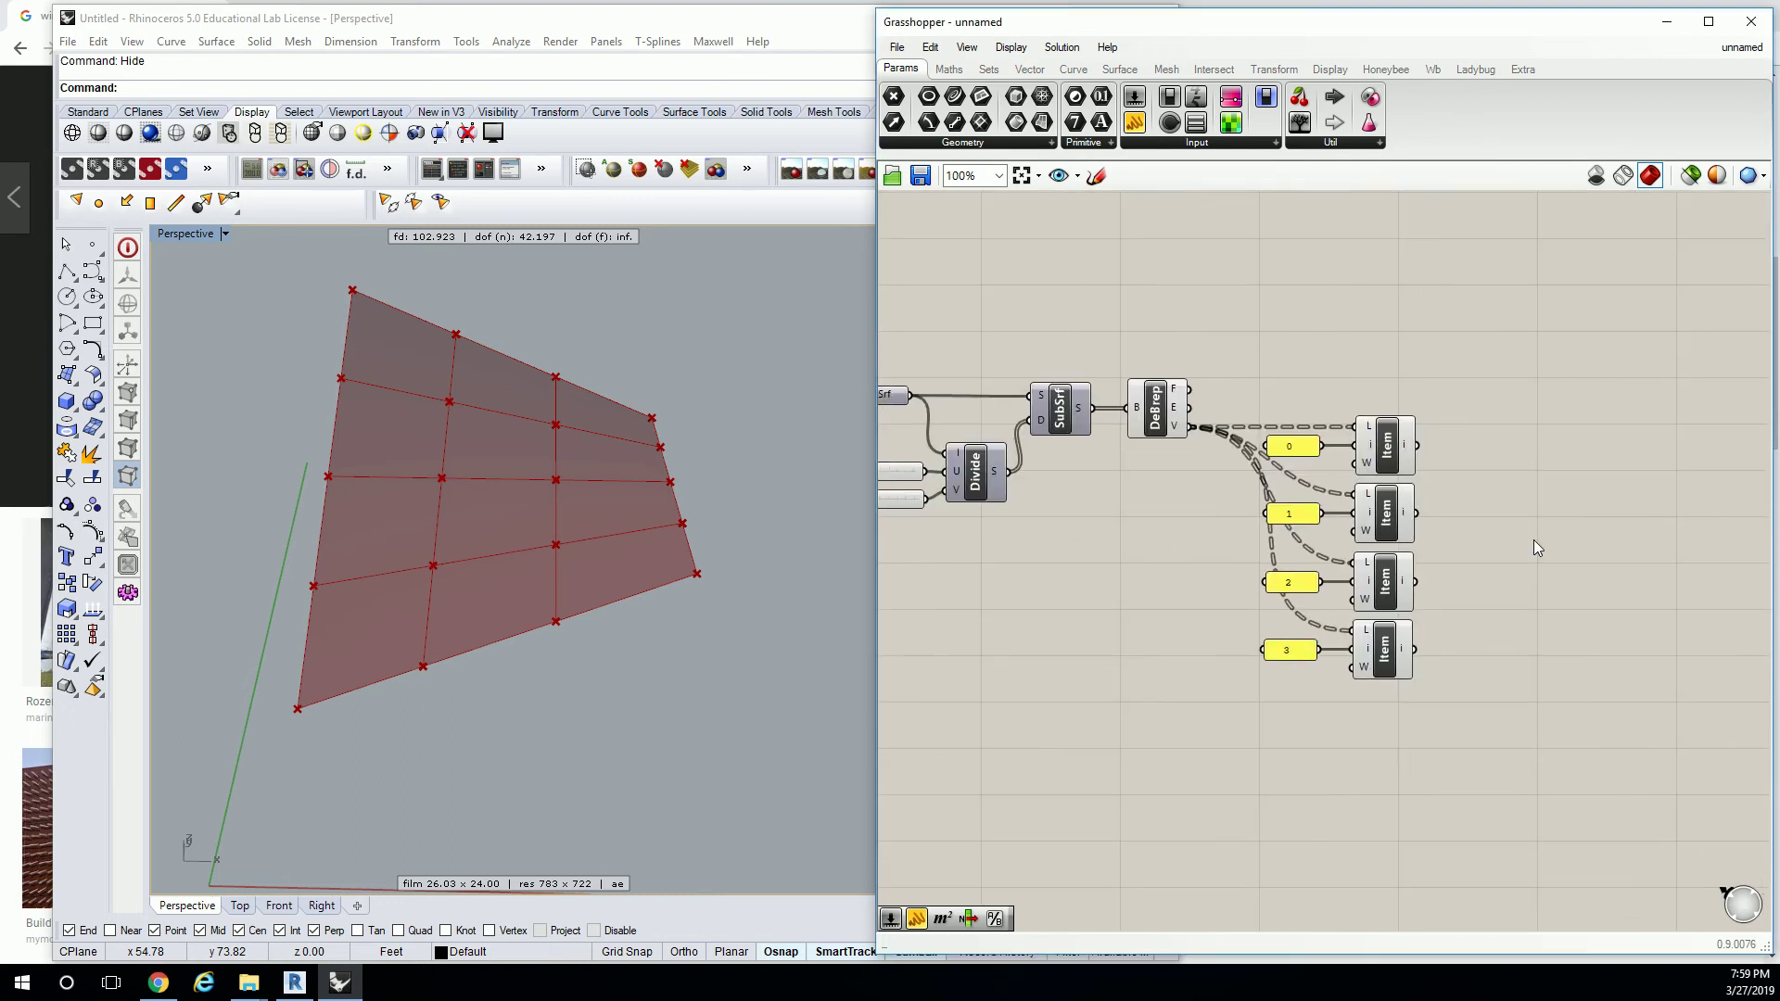
scroll(1361, 409, "up", 3)
left_click(1338, 393)
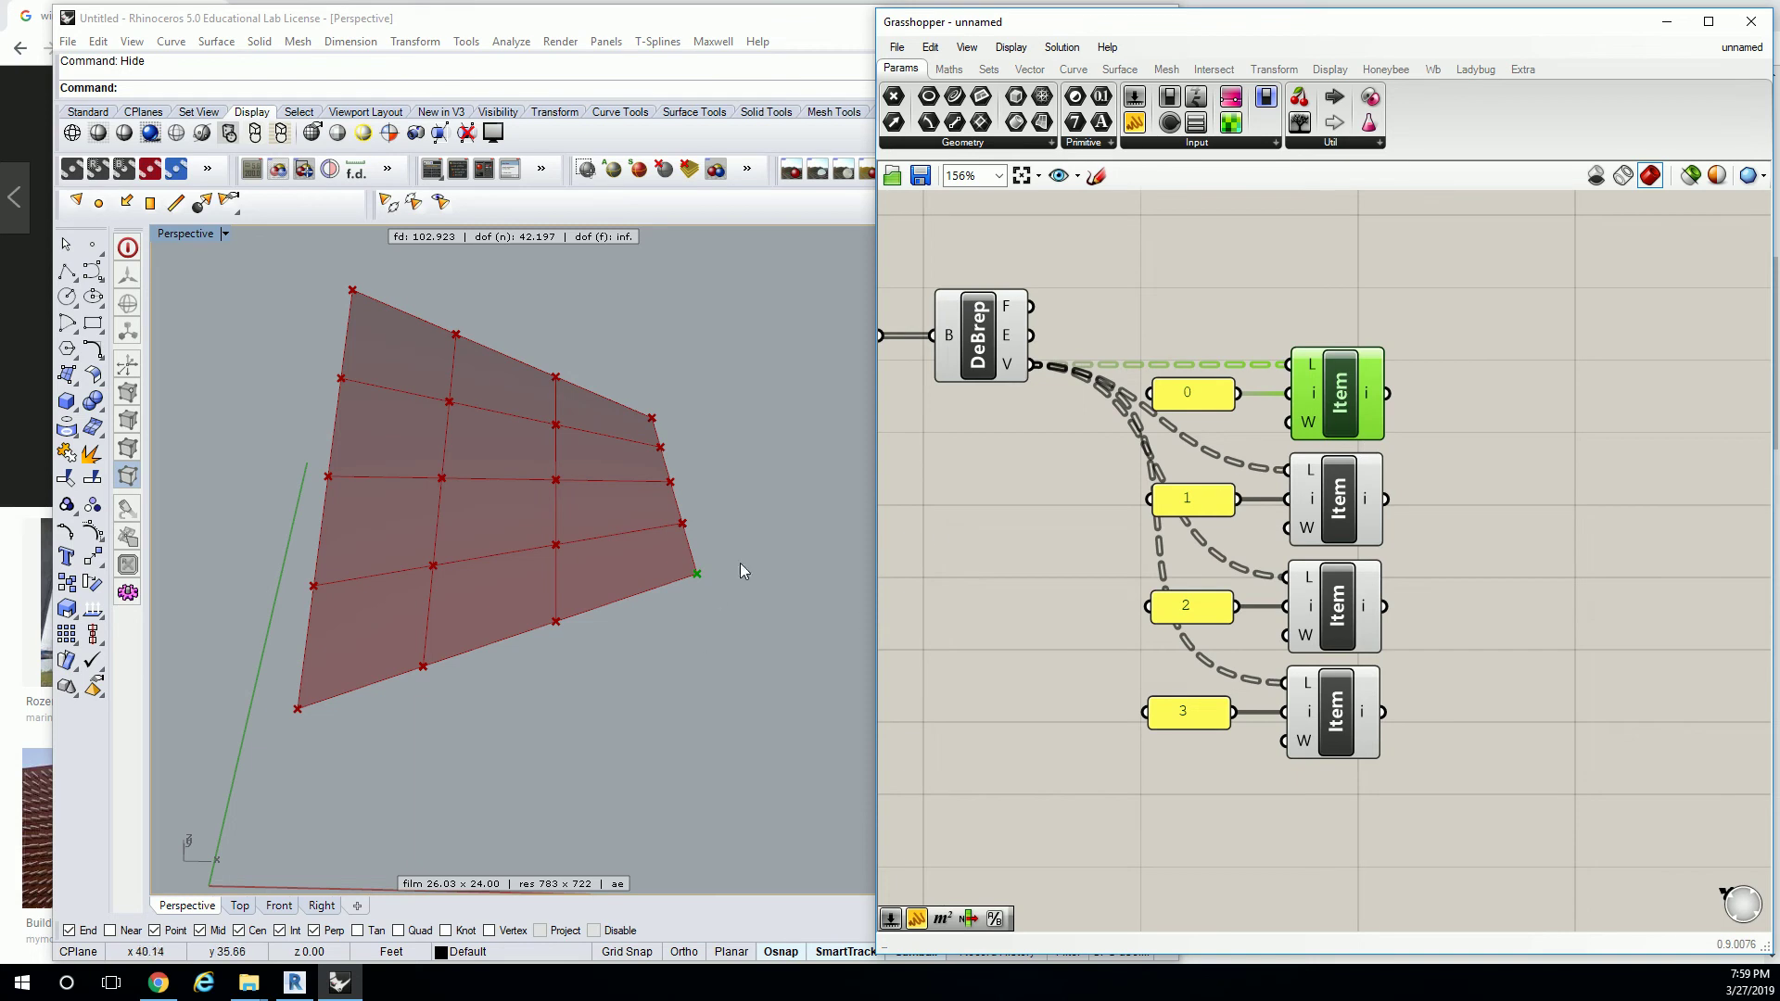
left_click(1350, 509)
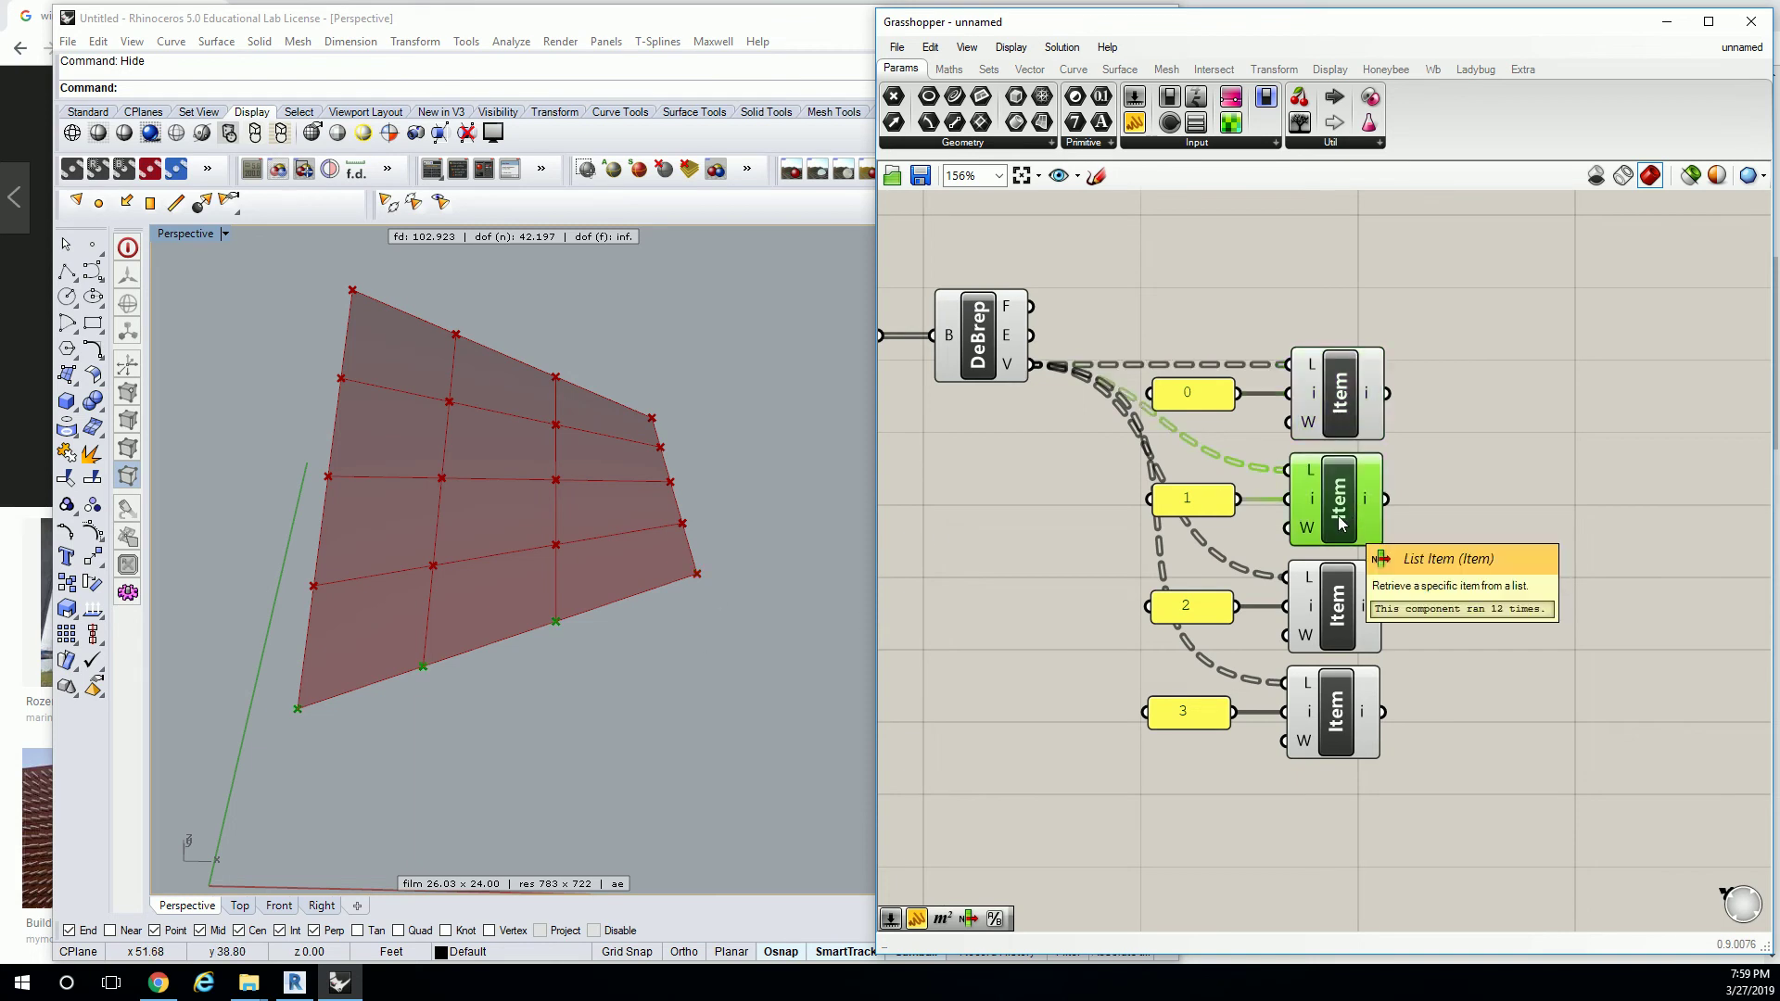
left_click(1352, 586)
left_click(1341, 709)
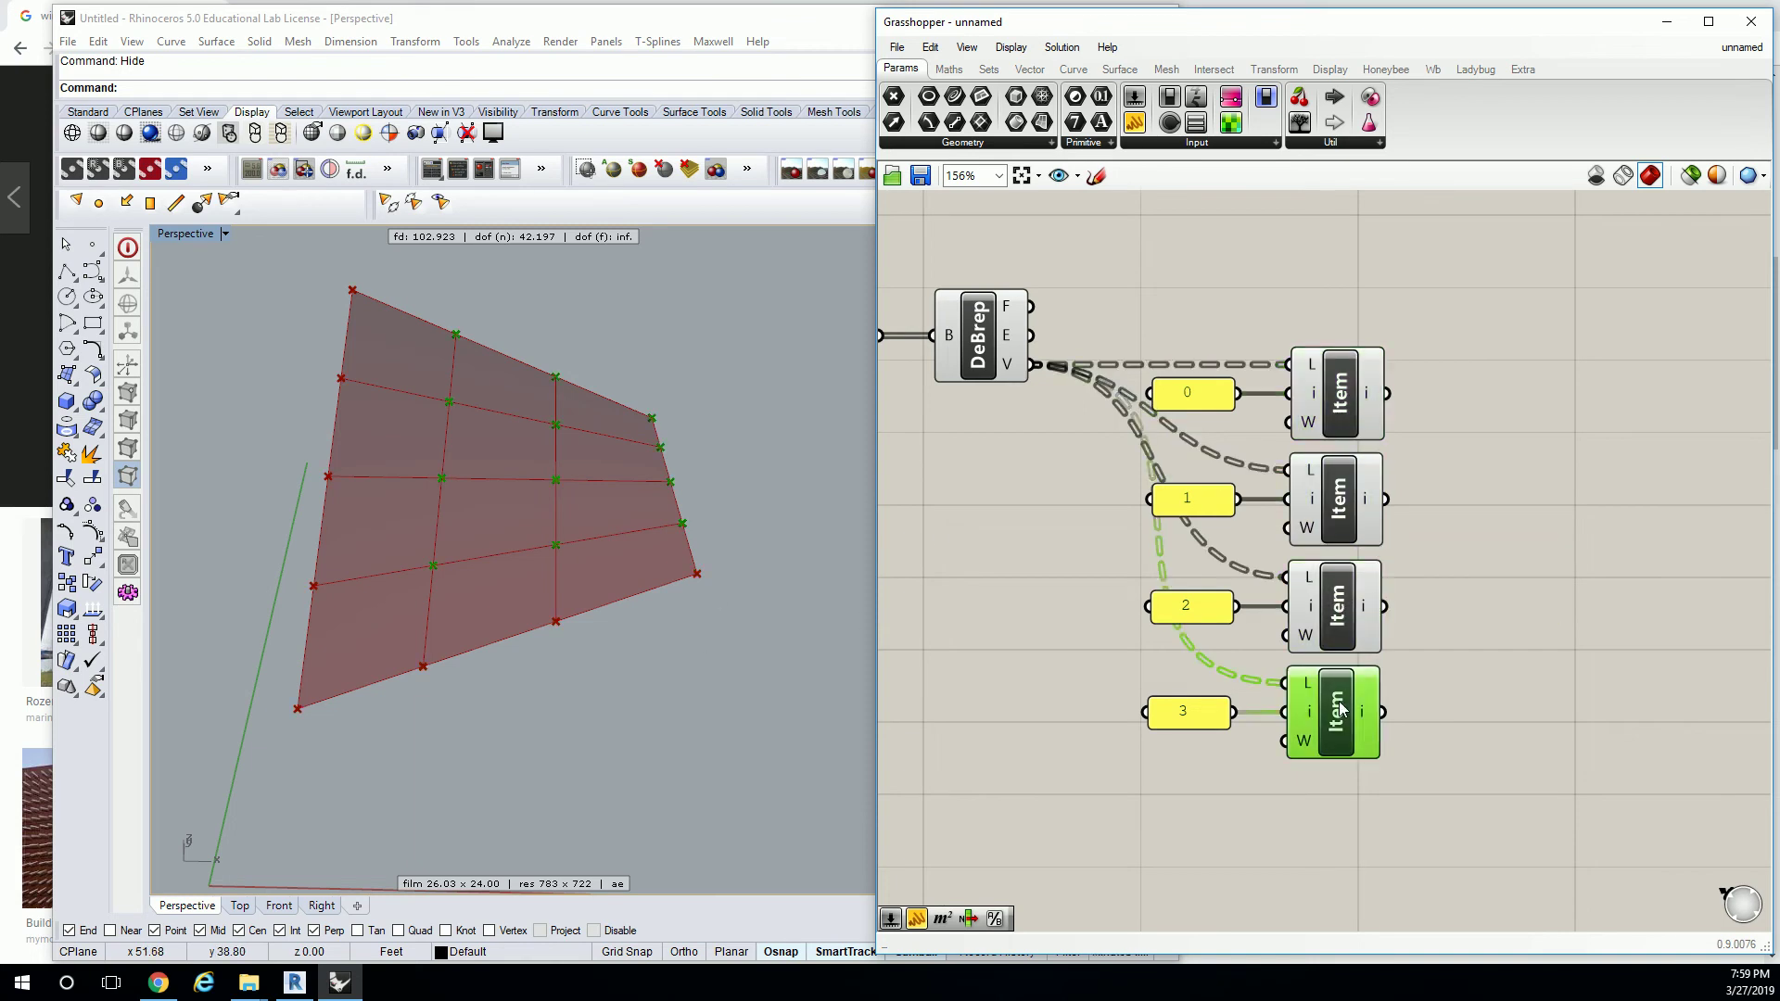
mouse_move(1369, 707)
Collect DeBrep's vertex output in a new Point parameter placed above it.
left_click(1483, 559)
right_click_drag(1446, 547, 1404, 537)
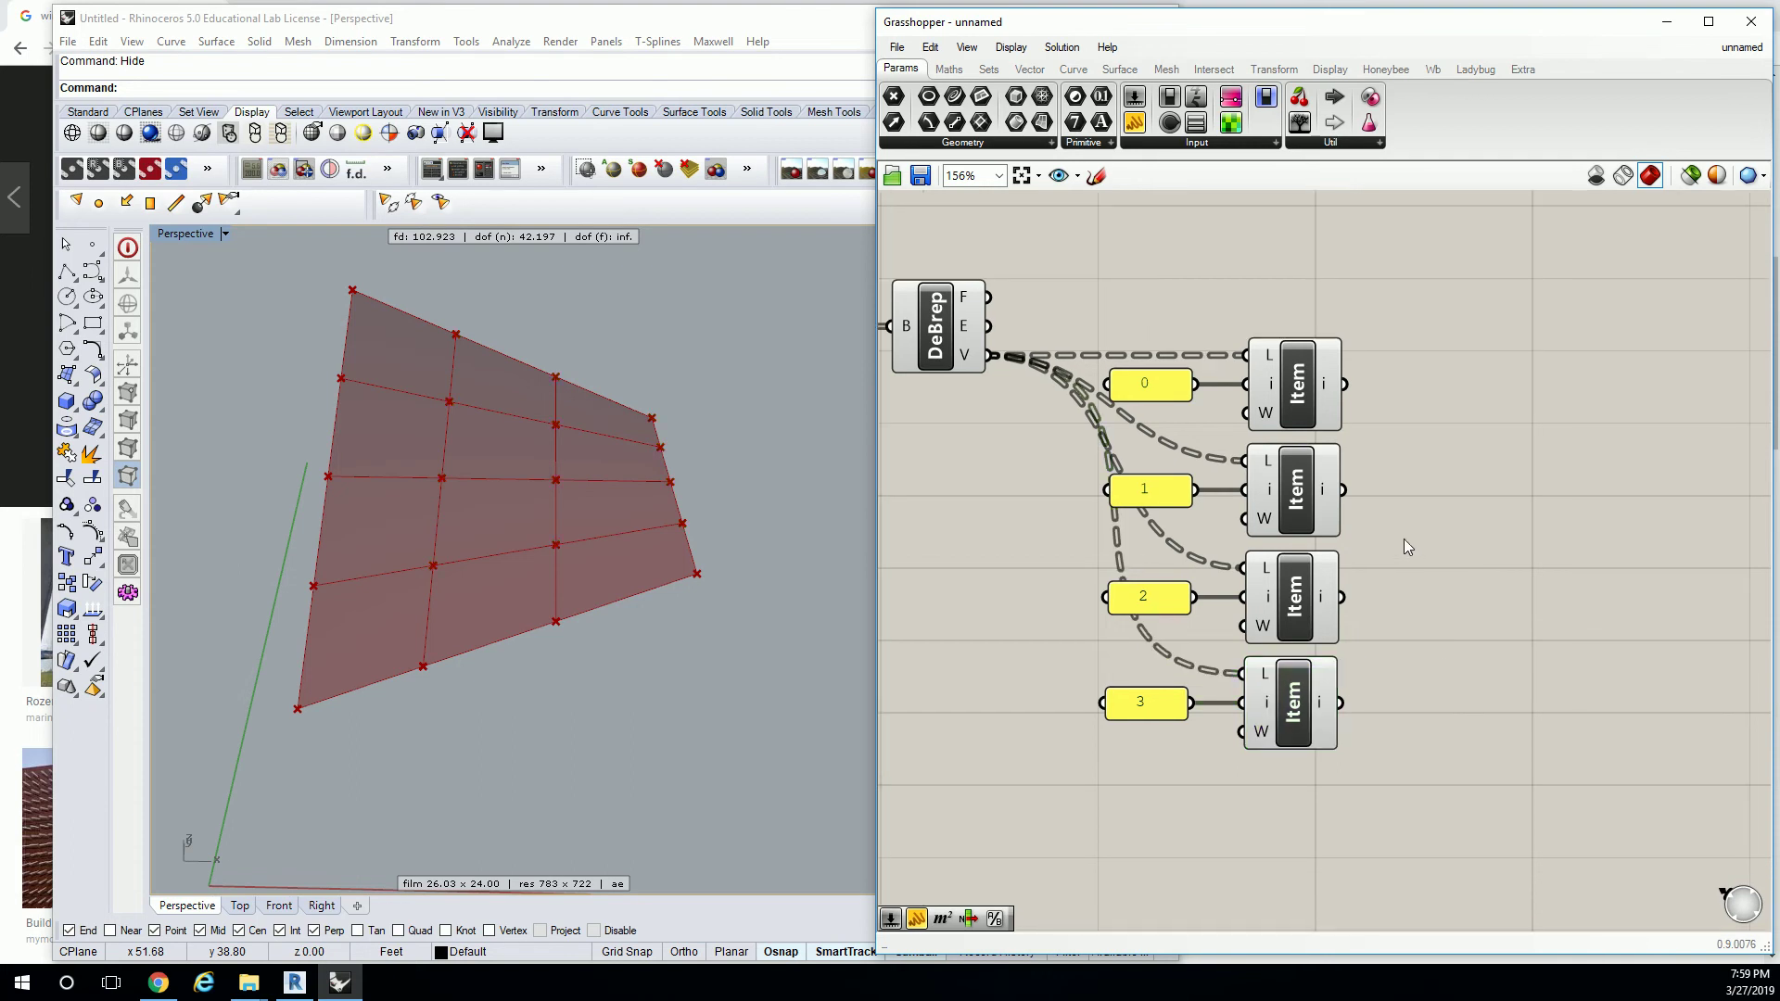
right_click_drag(1042, 257, 1376, 325)
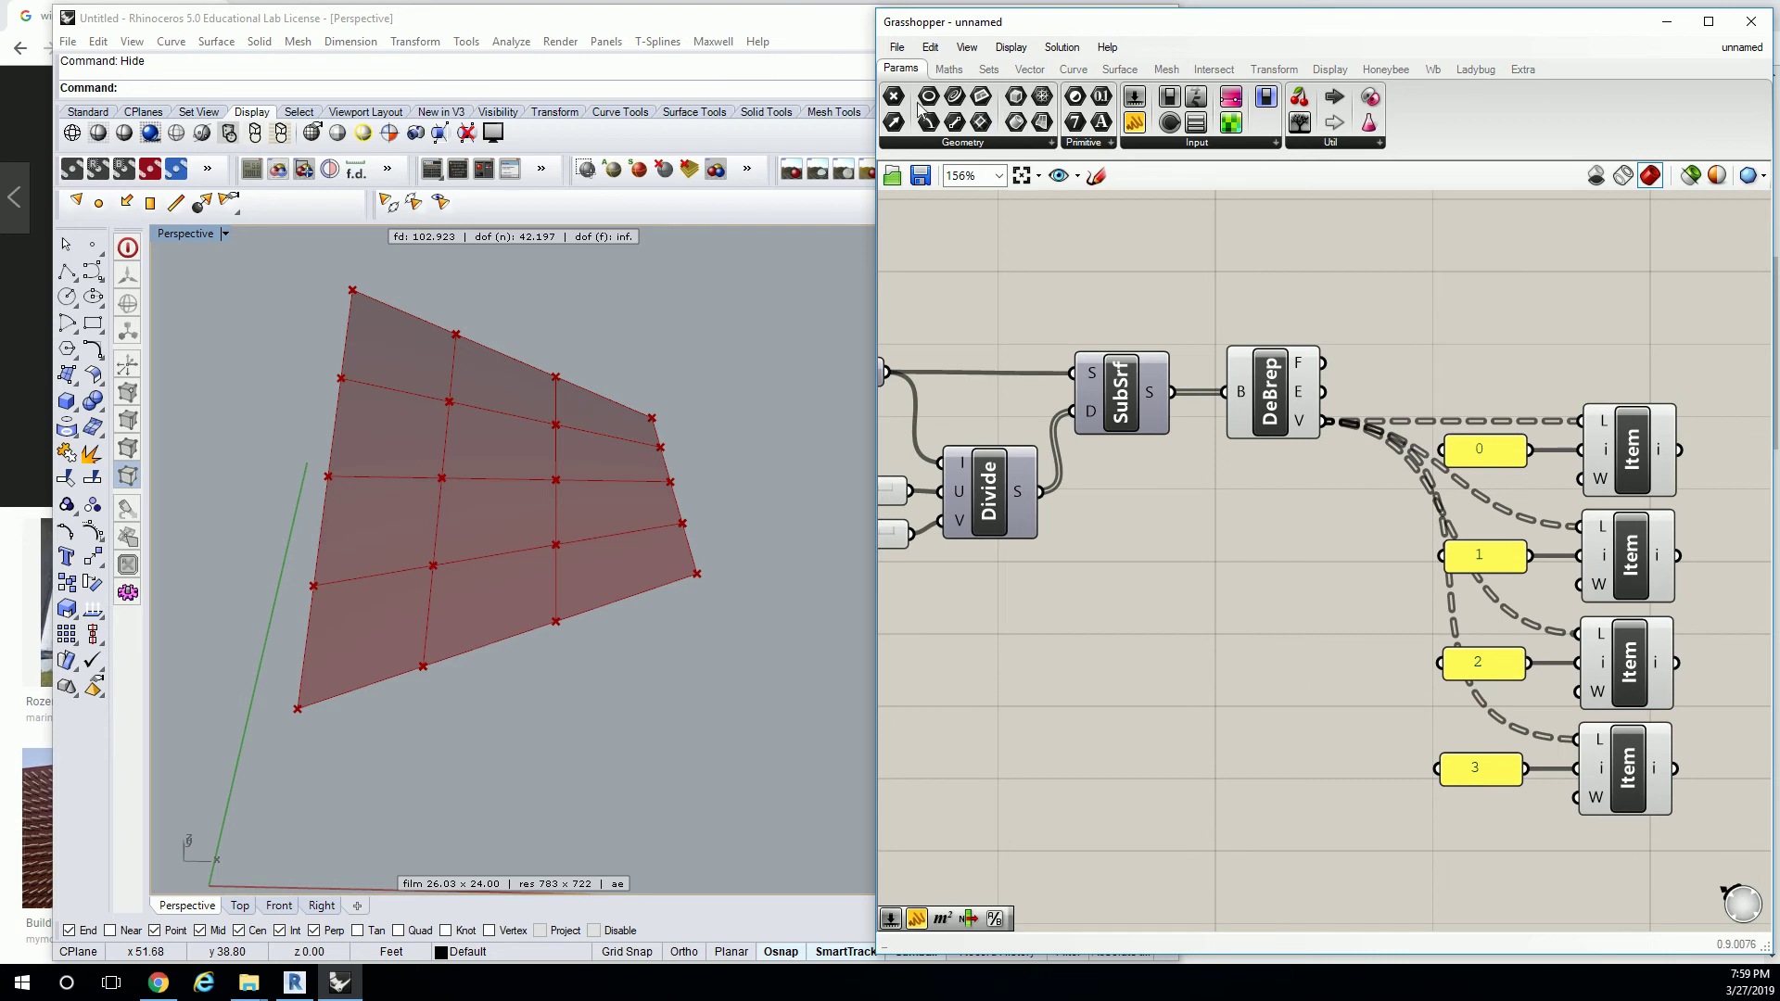
left_click_drag(980, 124, 1344, 300)
left_click_drag(1331, 433, 1308, 300)
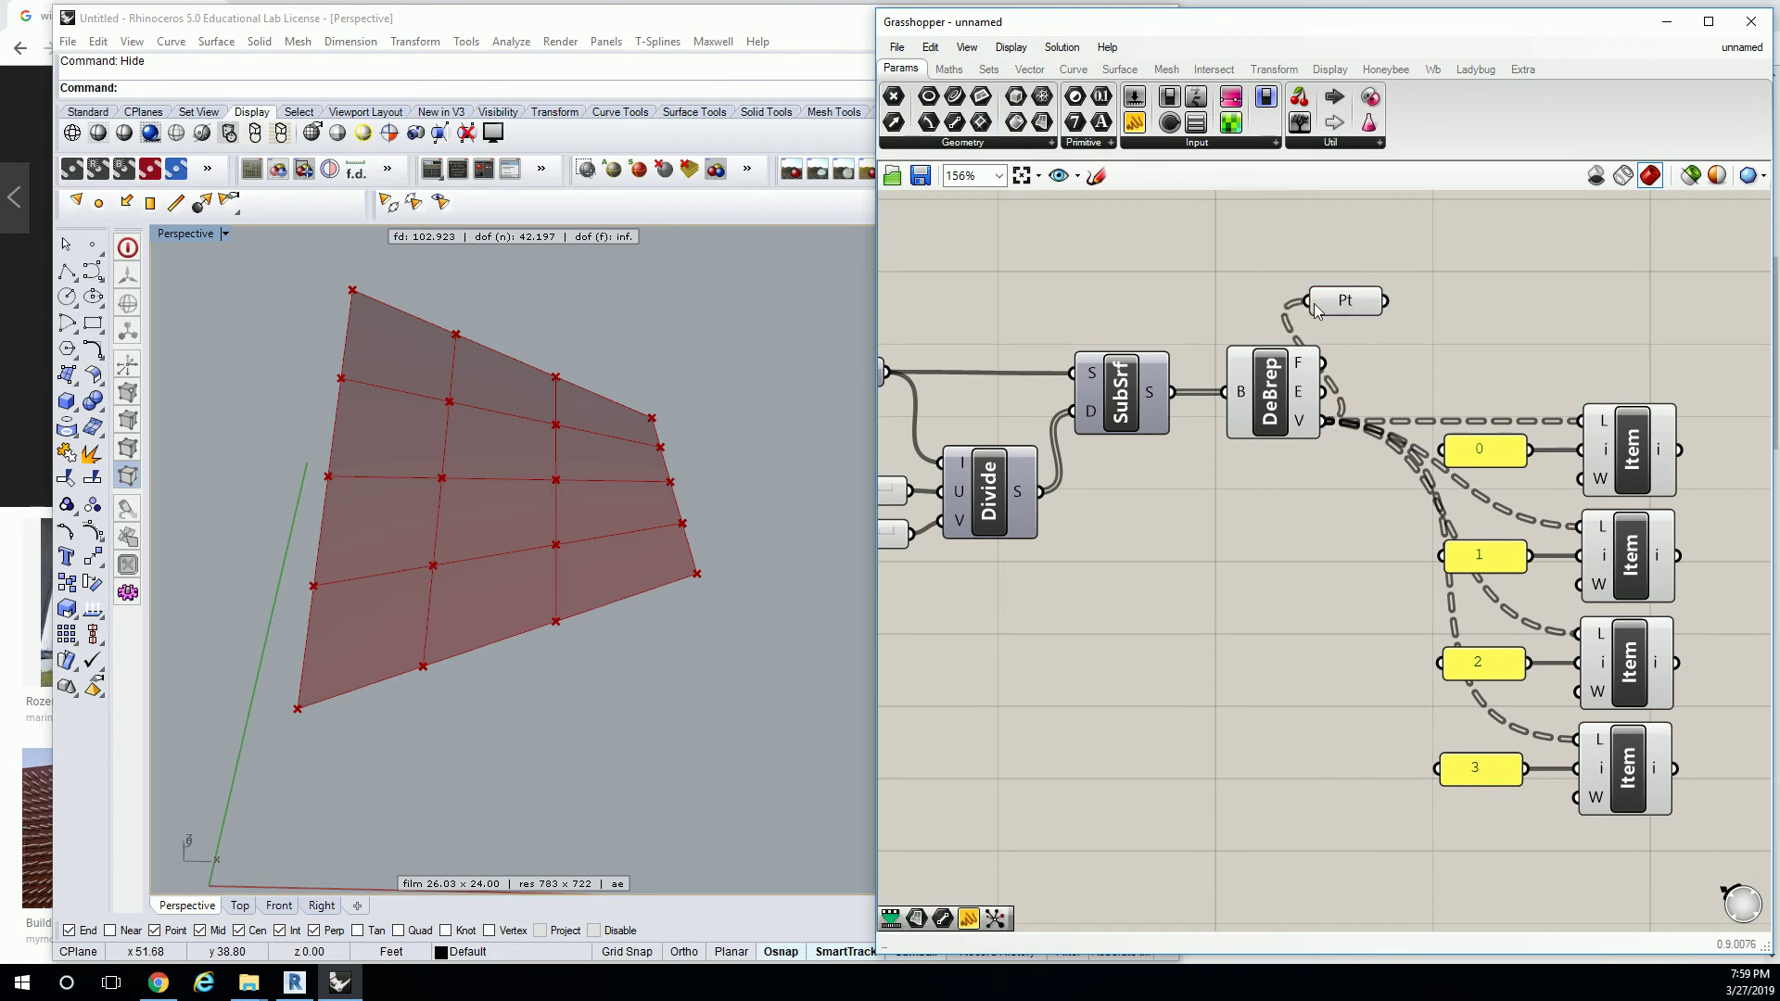
Turn off DeBrep's preview so the surface disappears from Rhino.
left_click(1261, 422)
right_click(1291, 378)
left_click(1336, 414)
right_click_drag(1090, 366, 988, 381)
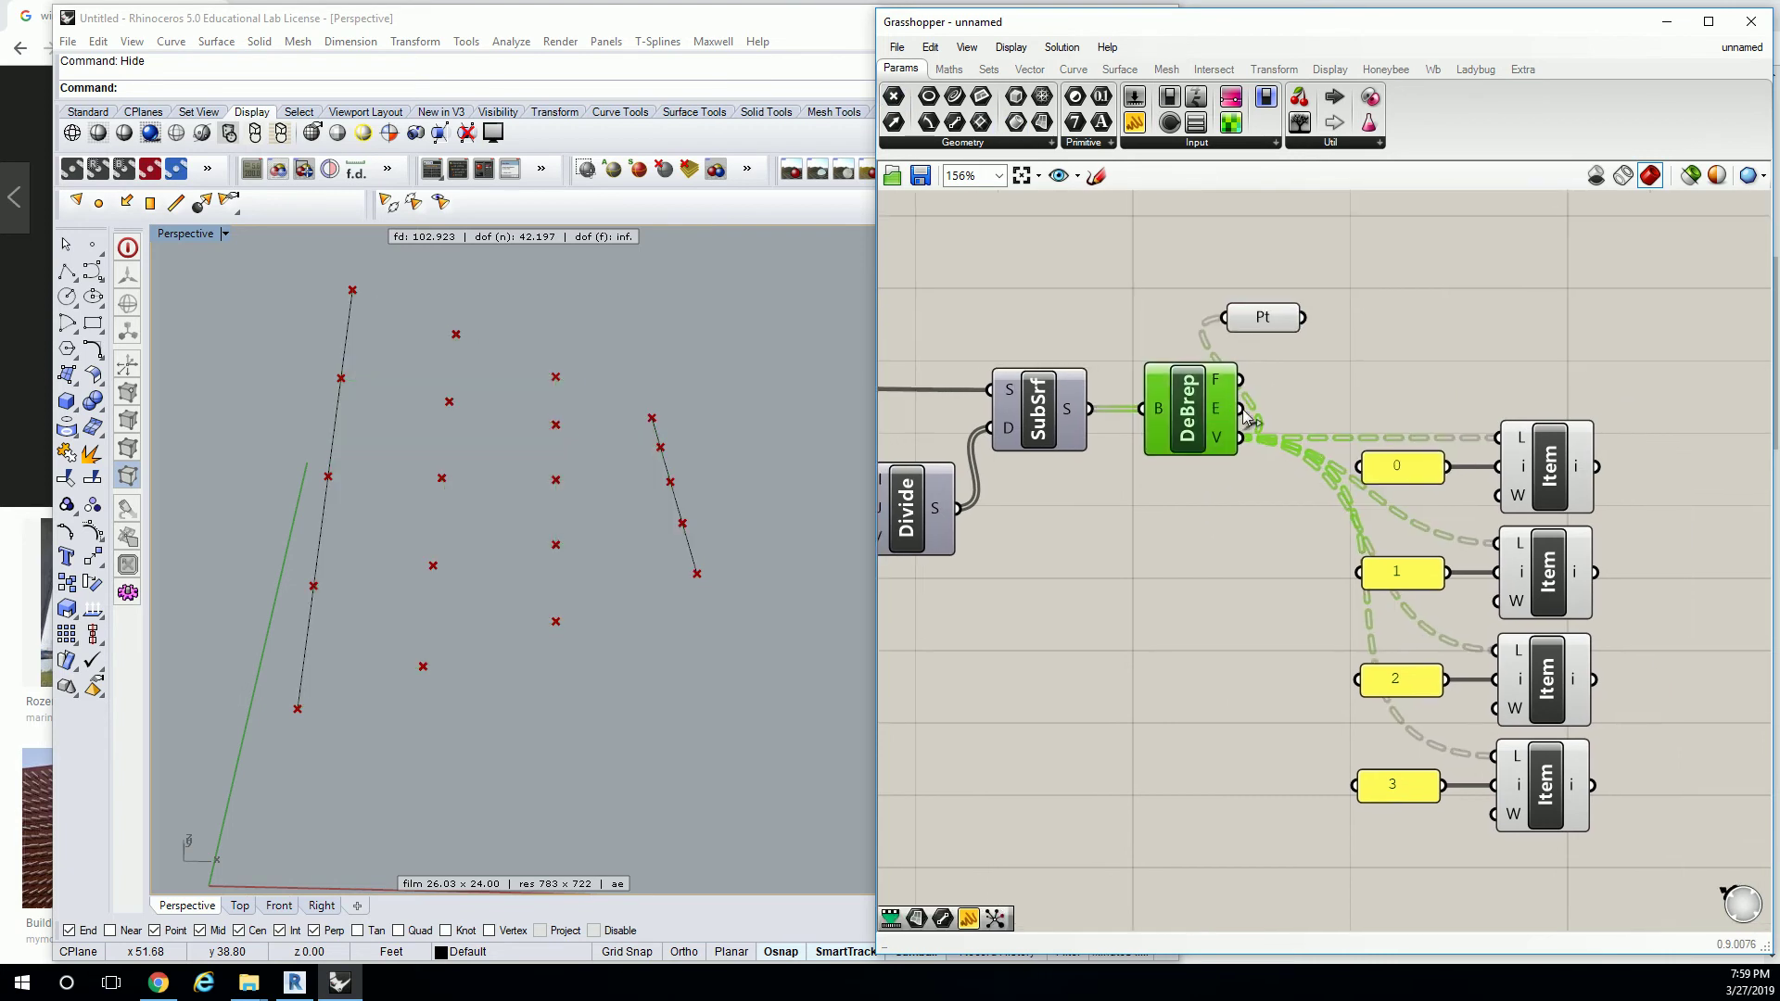
Hide the left and right guide curves in Rhino with Ctrl+H, leaving only points.
left_click(675, 512)
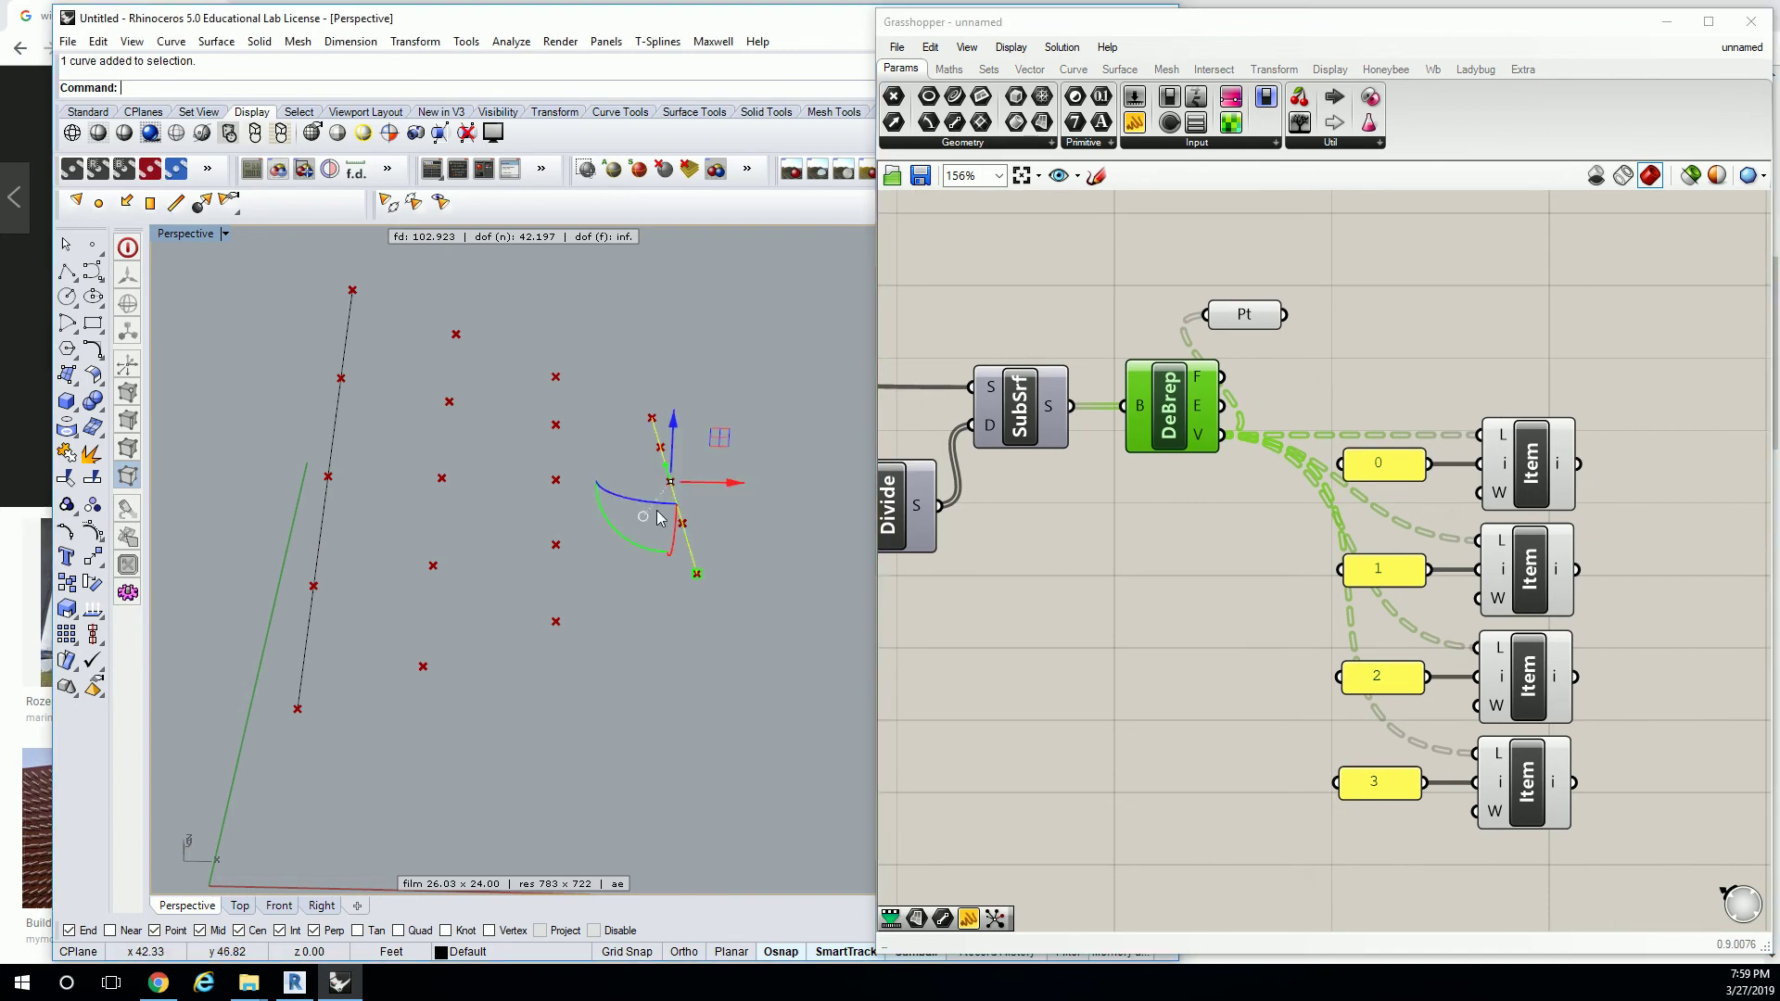
left_click(323, 510, "shift")
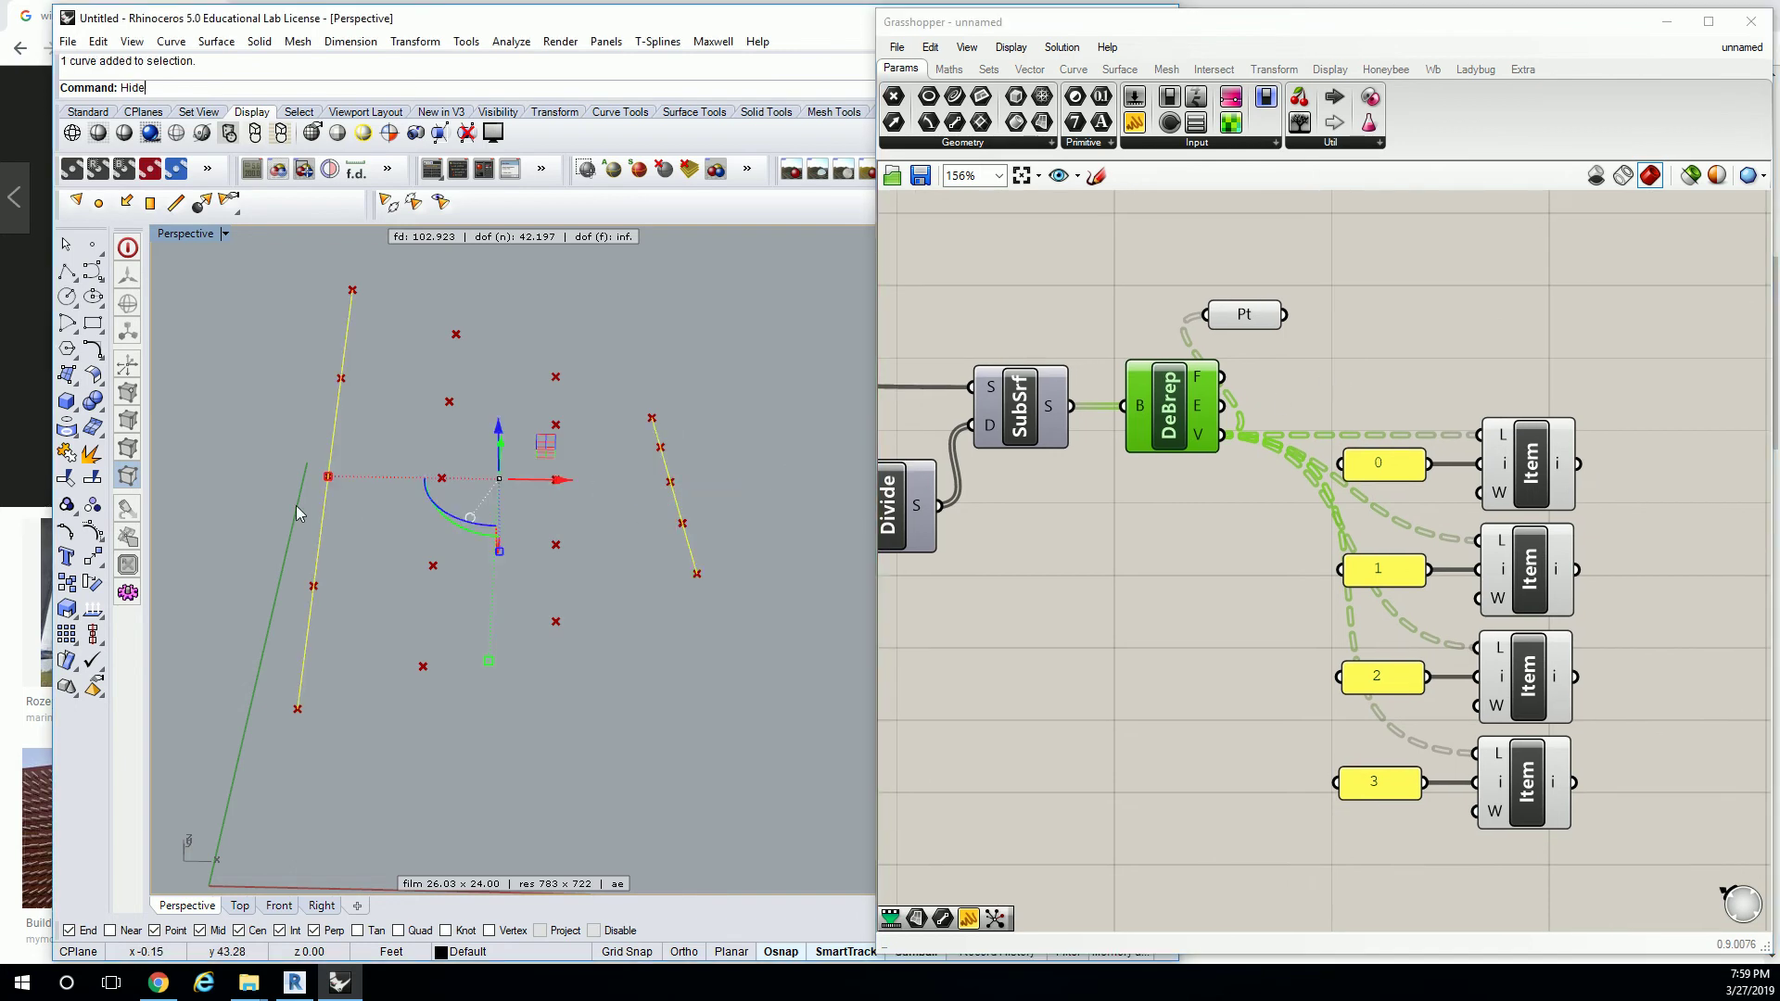
key("ctrl+h")
right_click_drag(747, 568, 760, 534)
right_click_drag(1521, 374, 1361, 359)
Place a Curve > Primitive > Line component inside a group named 'Crv | Prim'.
left_click(1363, 443)
left_click(1360, 326)
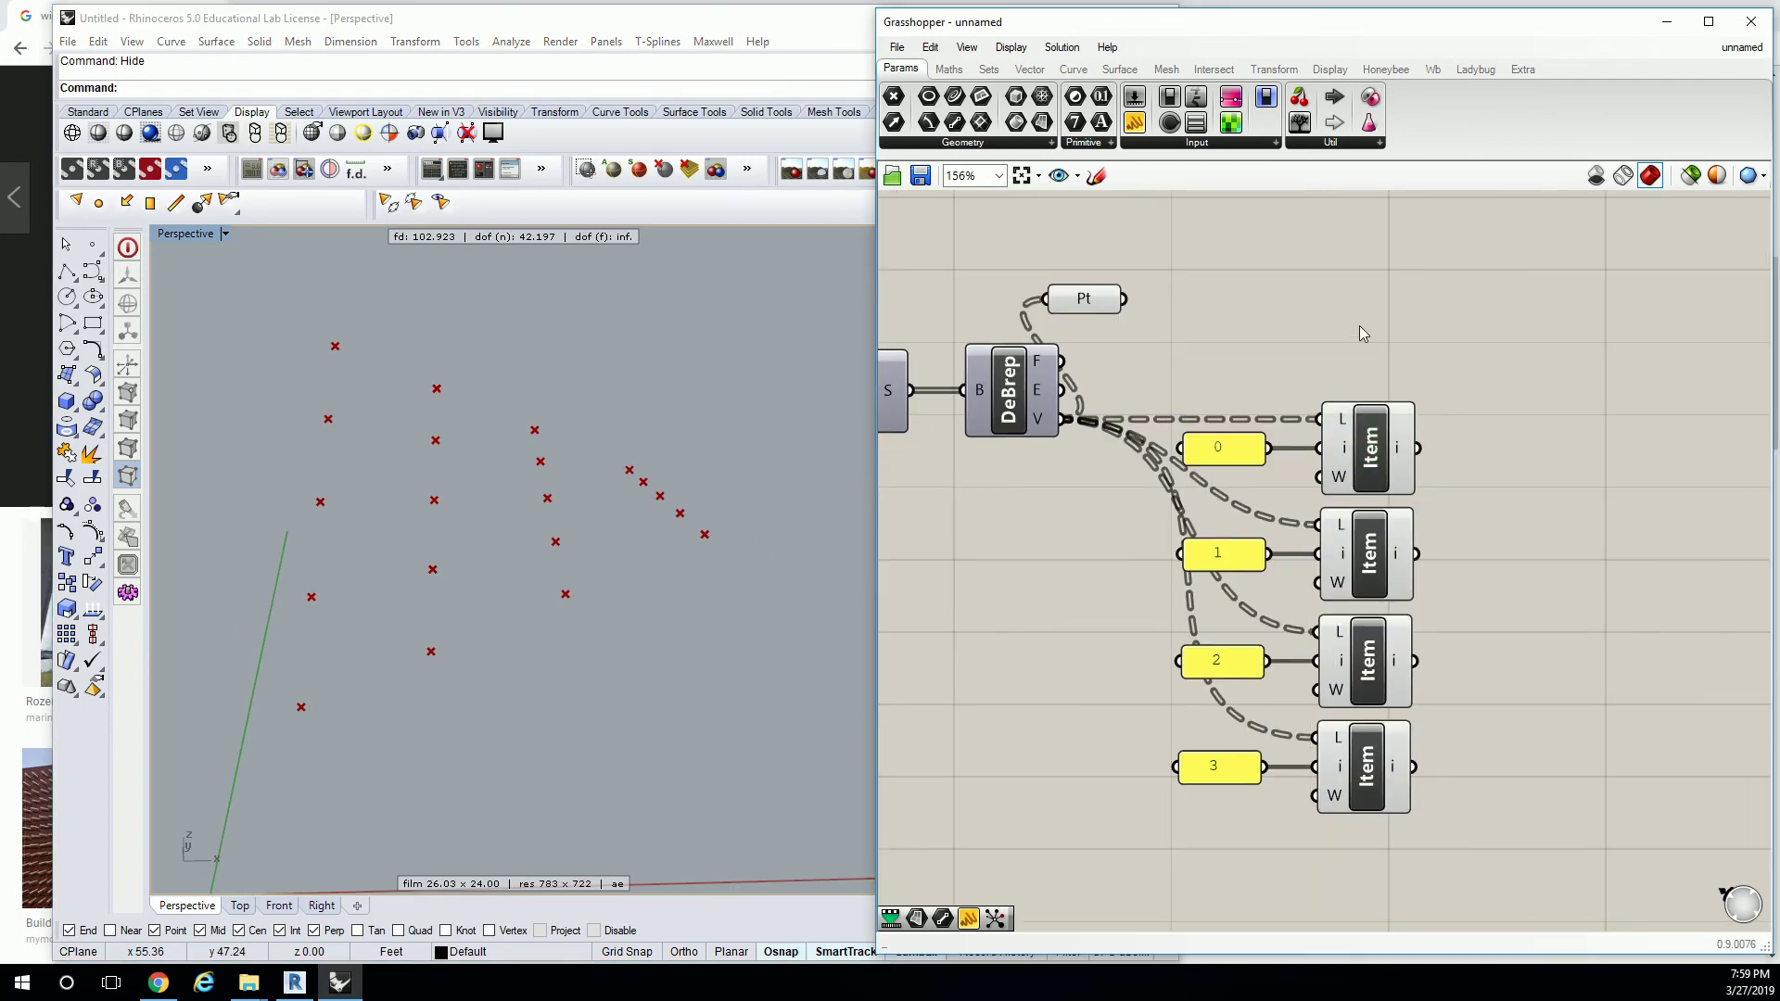
left_click(1074, 69)
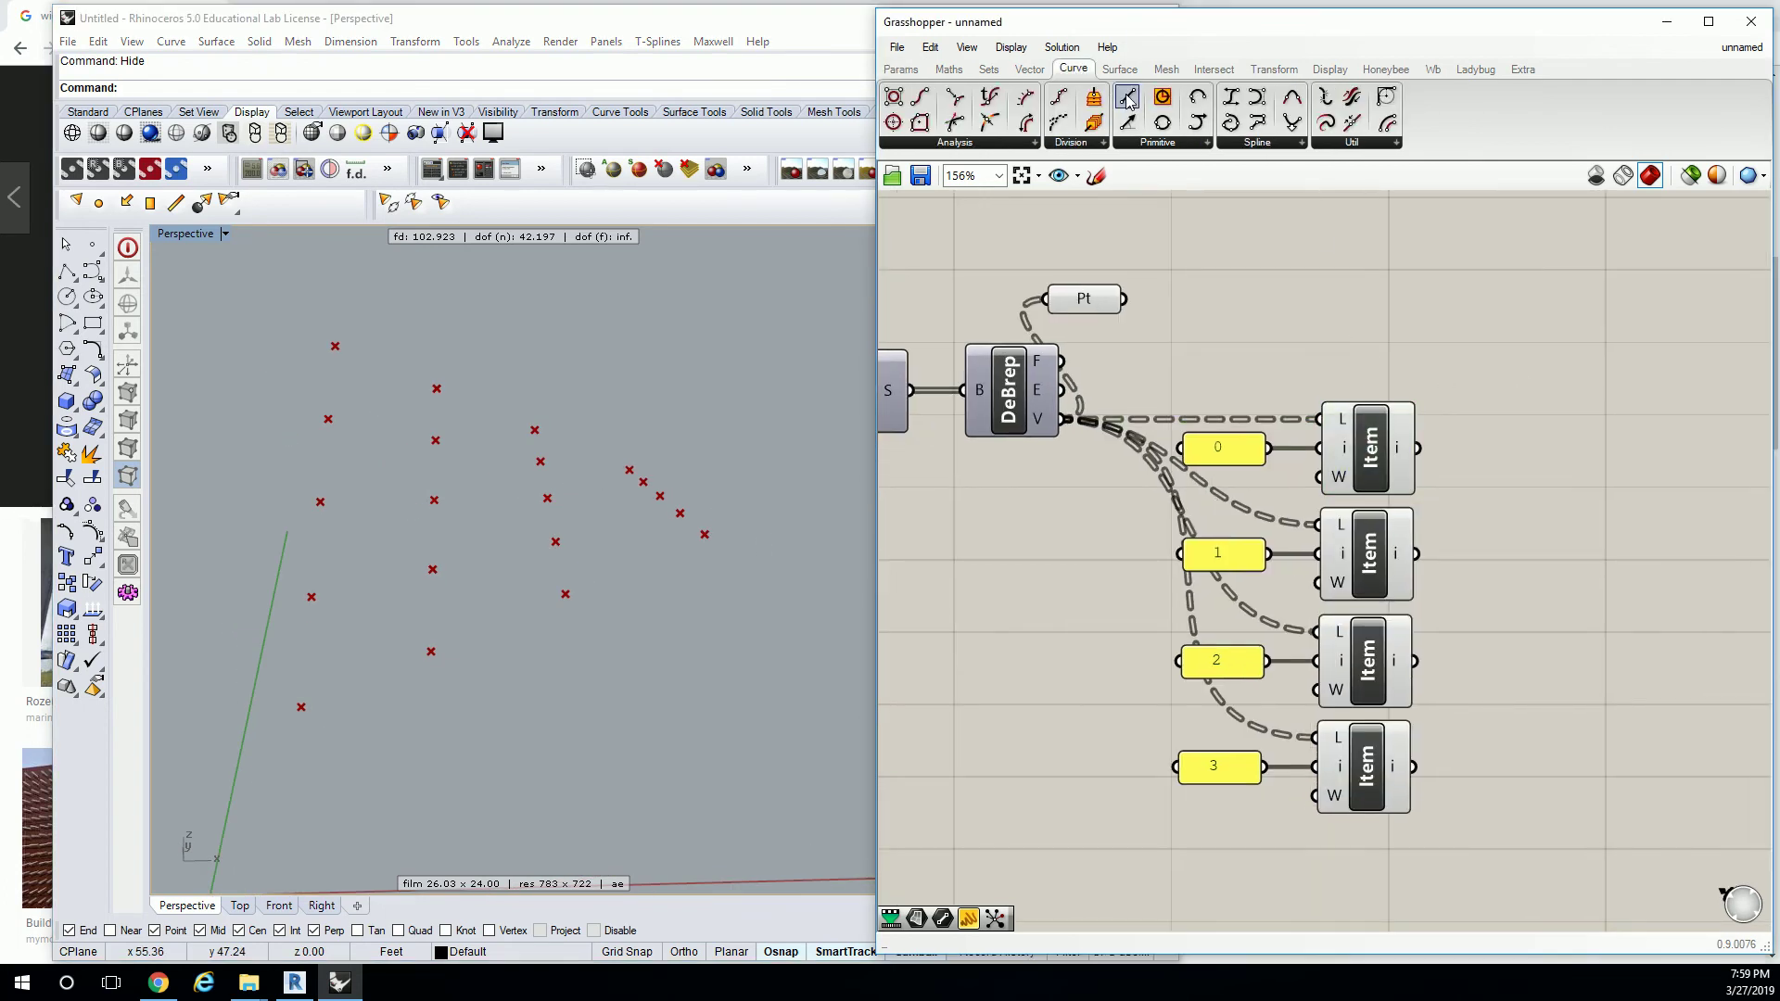
left_click(1160, 142)
left_click(1292, 177)
left_click(1527, 428)
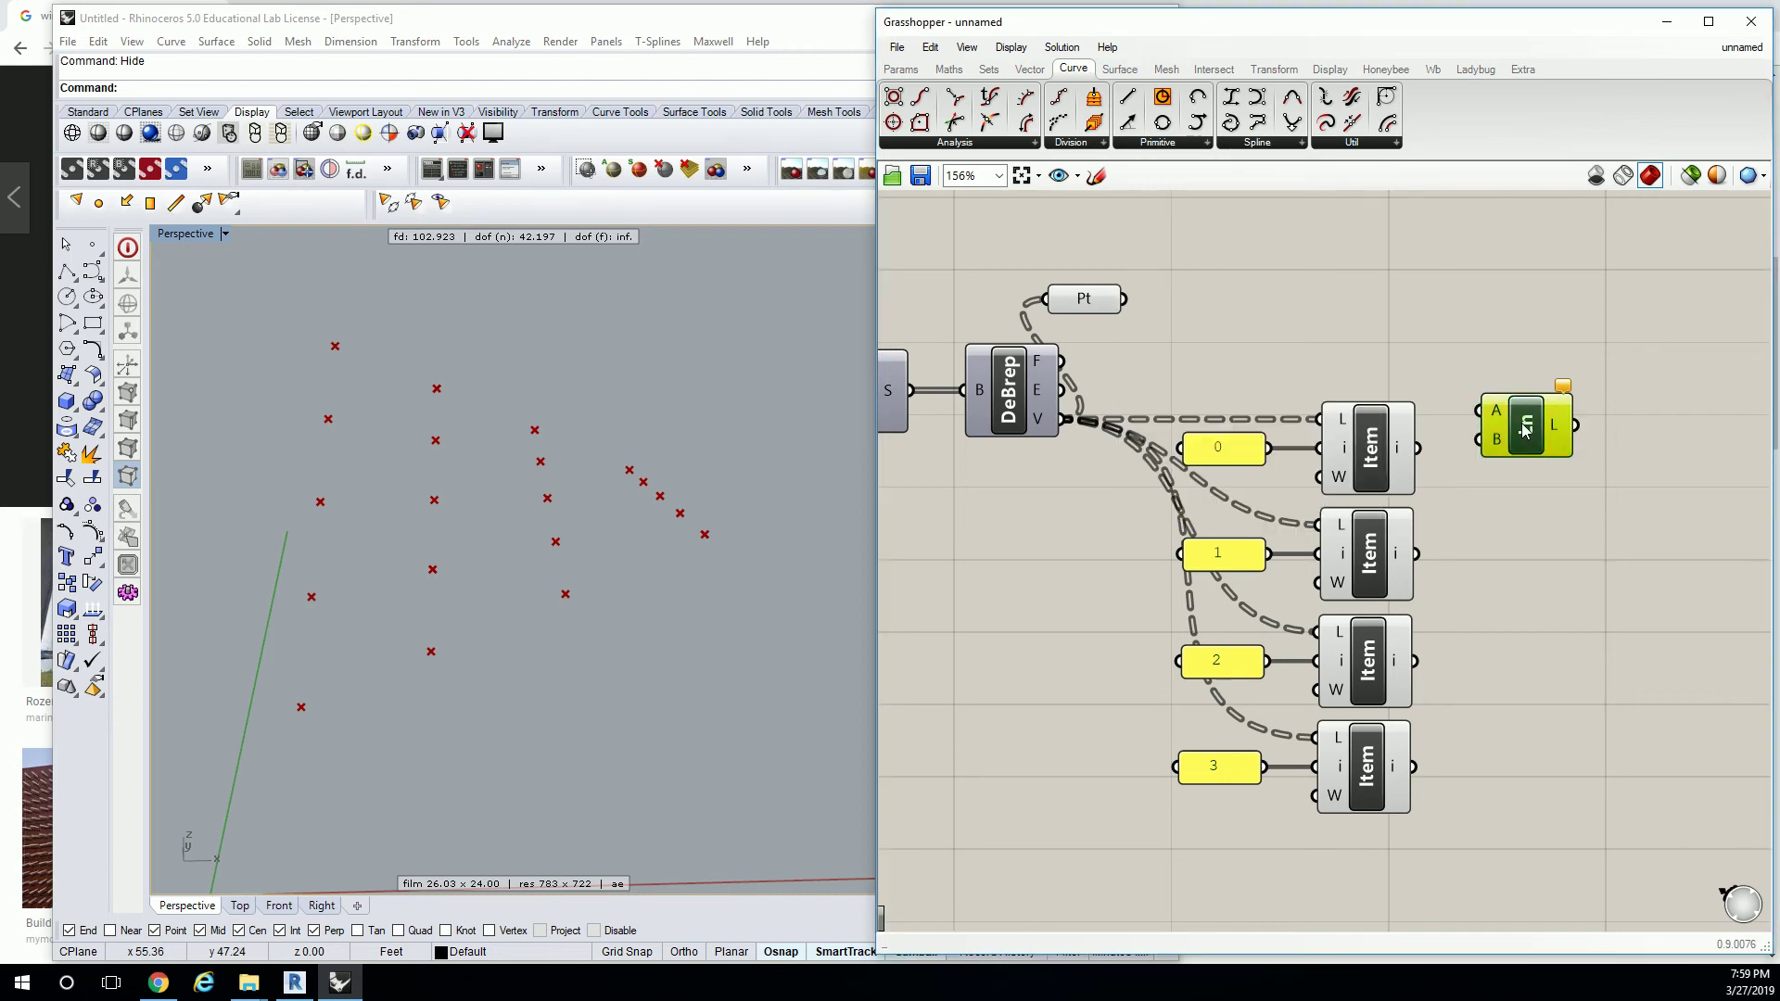
key("ctrl+g")
right_click(1530, 390)
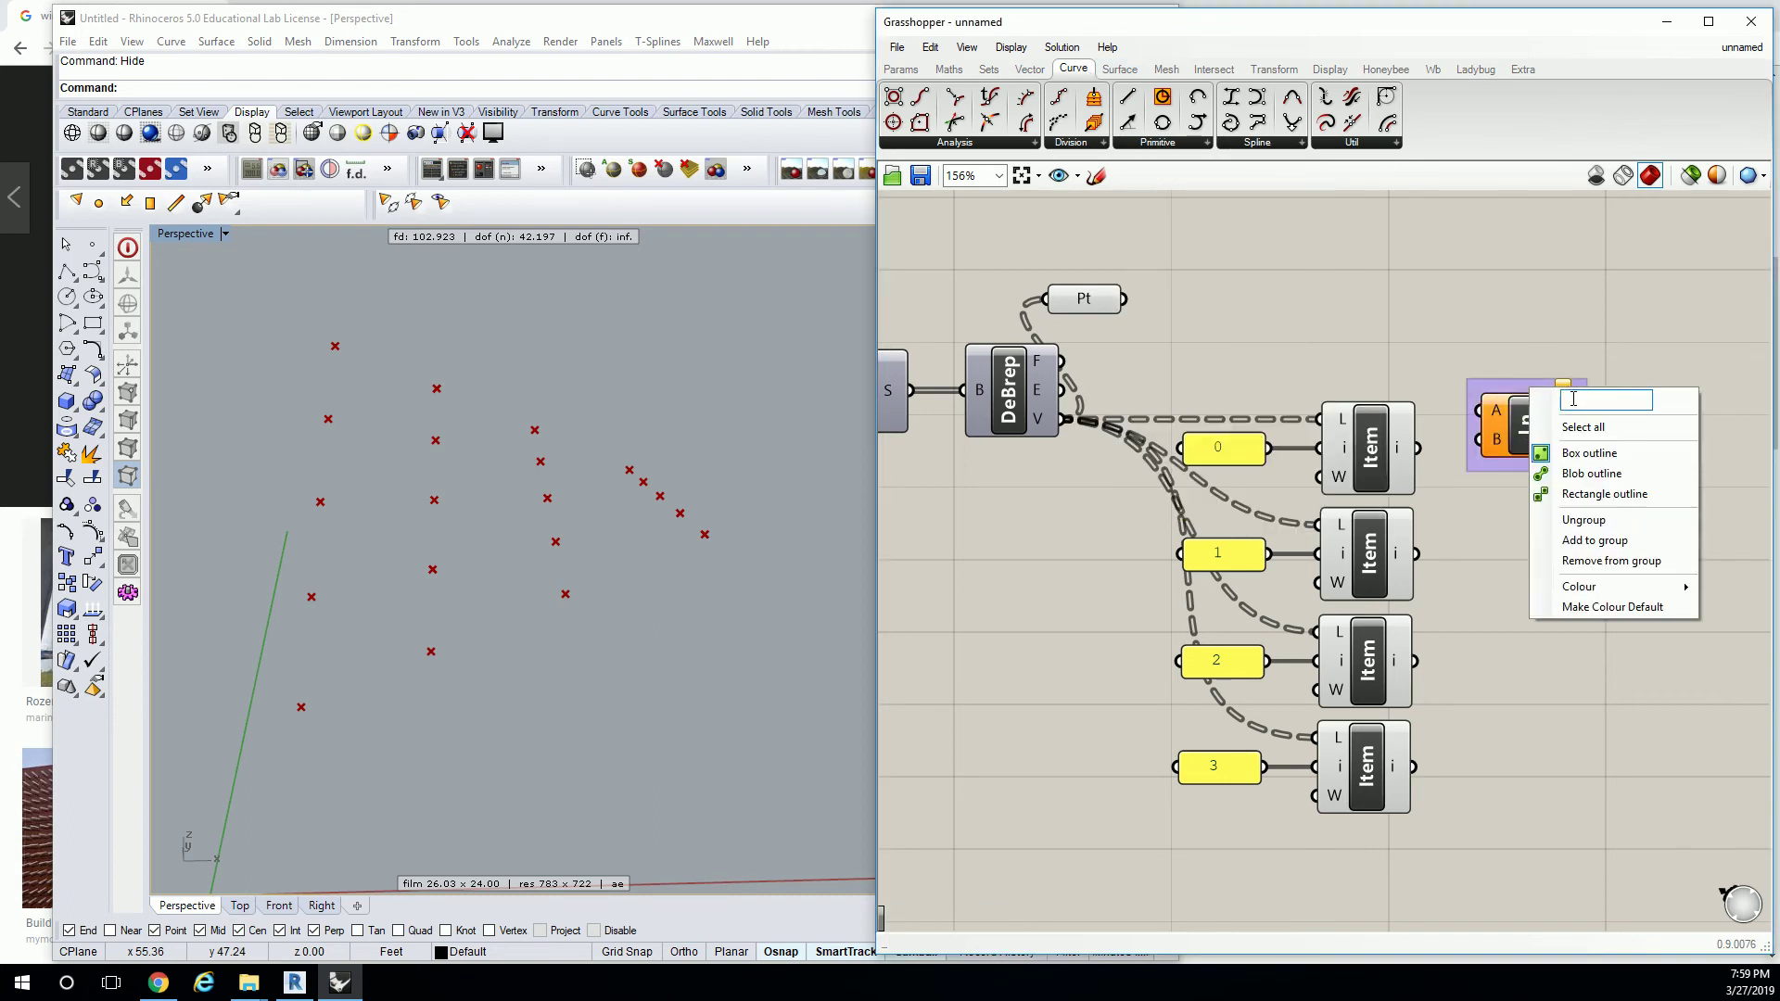
type("Crv | Prim")
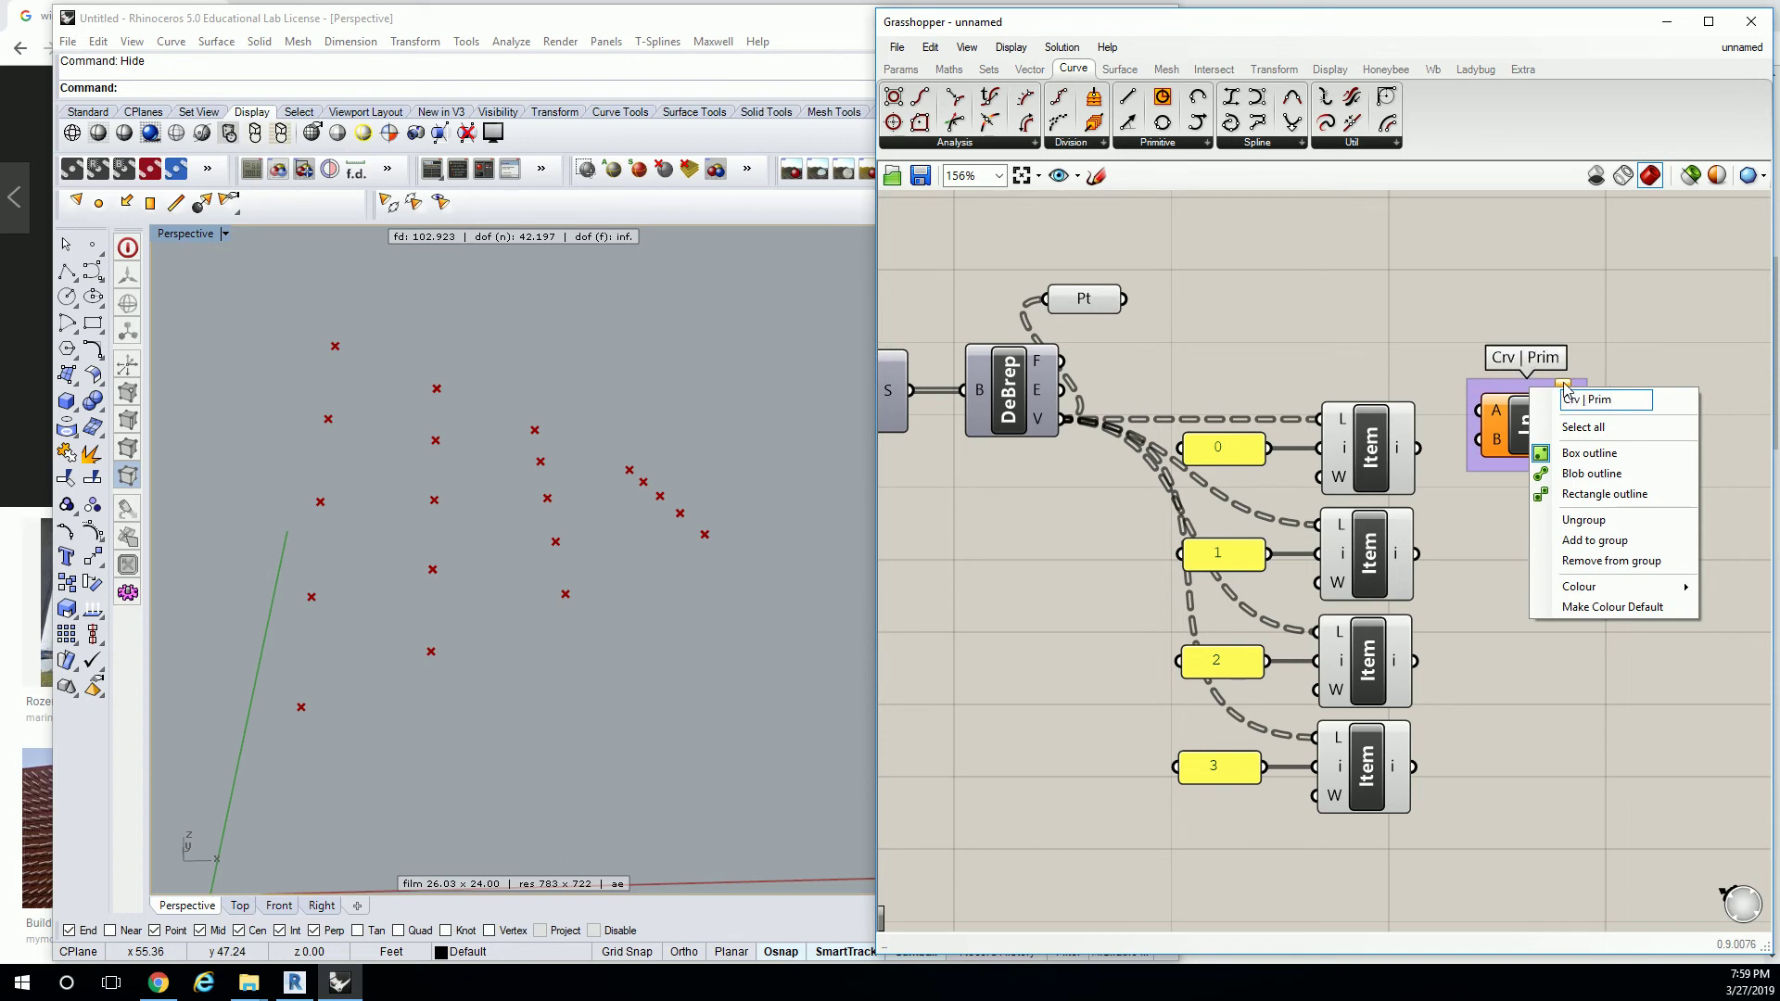
left_click(1634, 326)
right_click_drag(1634, 327, 1466, 326)
left_click_drag(1357, 423, 1381, 458)
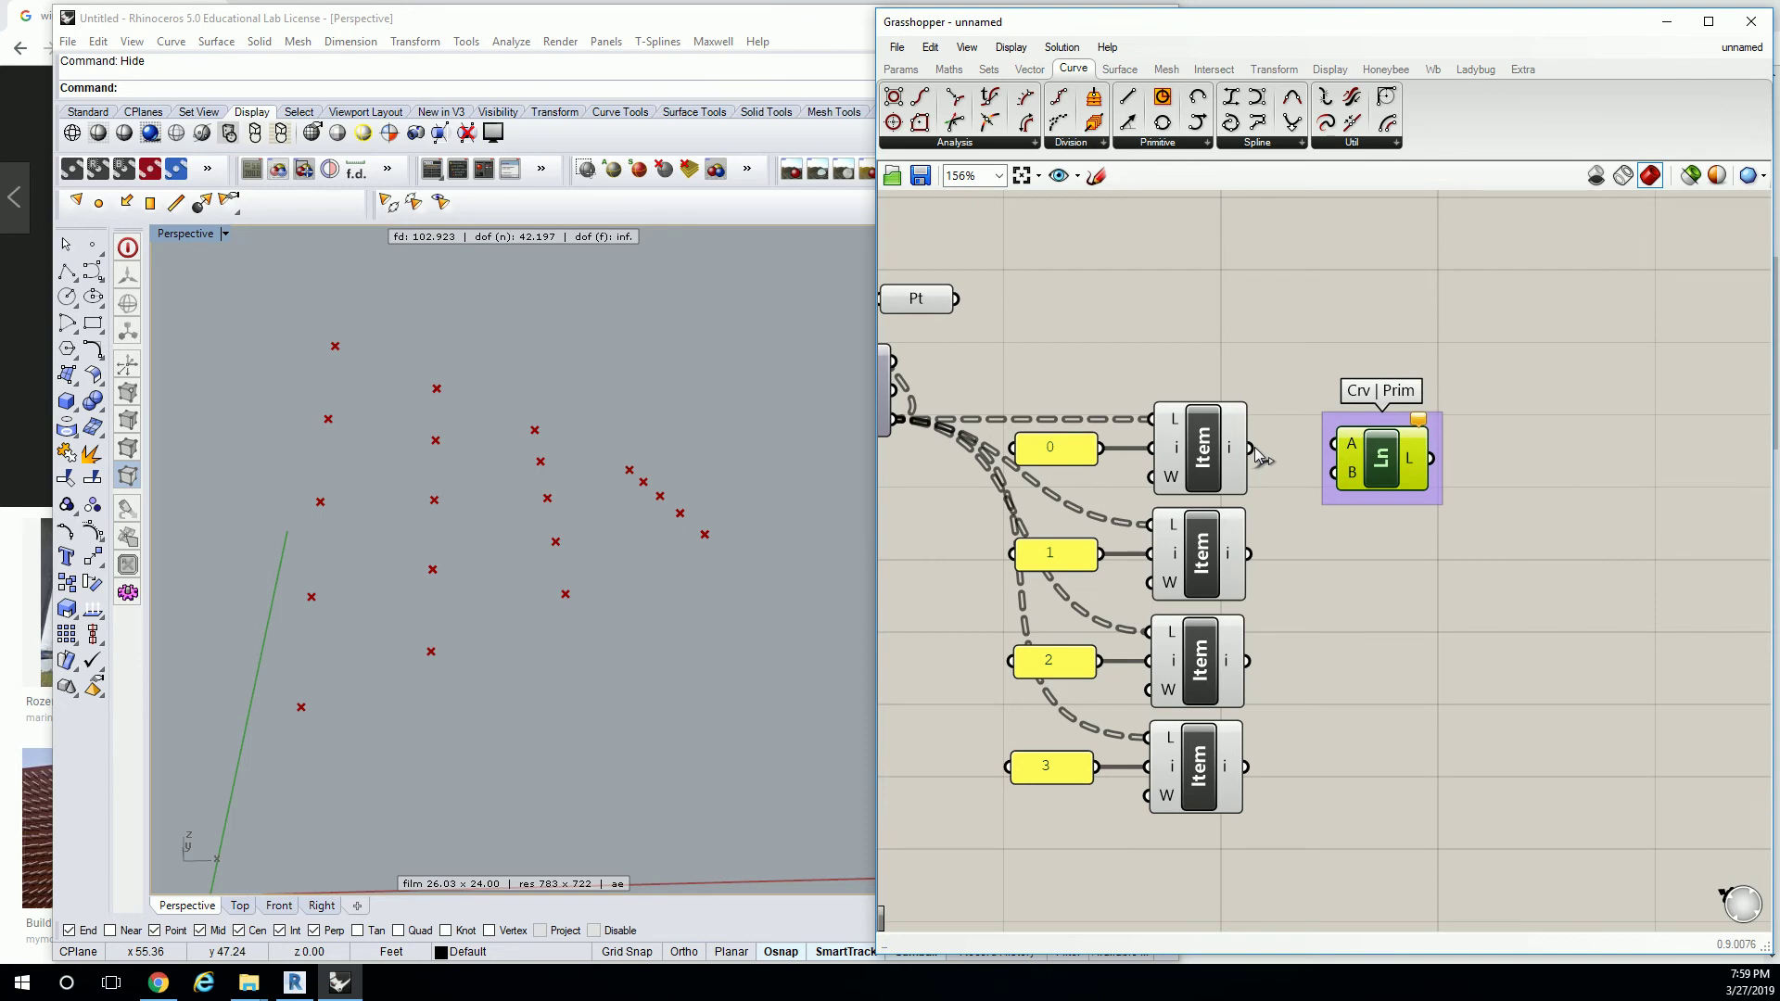
Wire Item 0 into the Line's A input and Item 1 into its B input.
left_click_drag(1252, 449, 1333, 444)
left_click_drag(1252, 555, 1376, 529)
right_click_drag(418, 640, 481, 664)
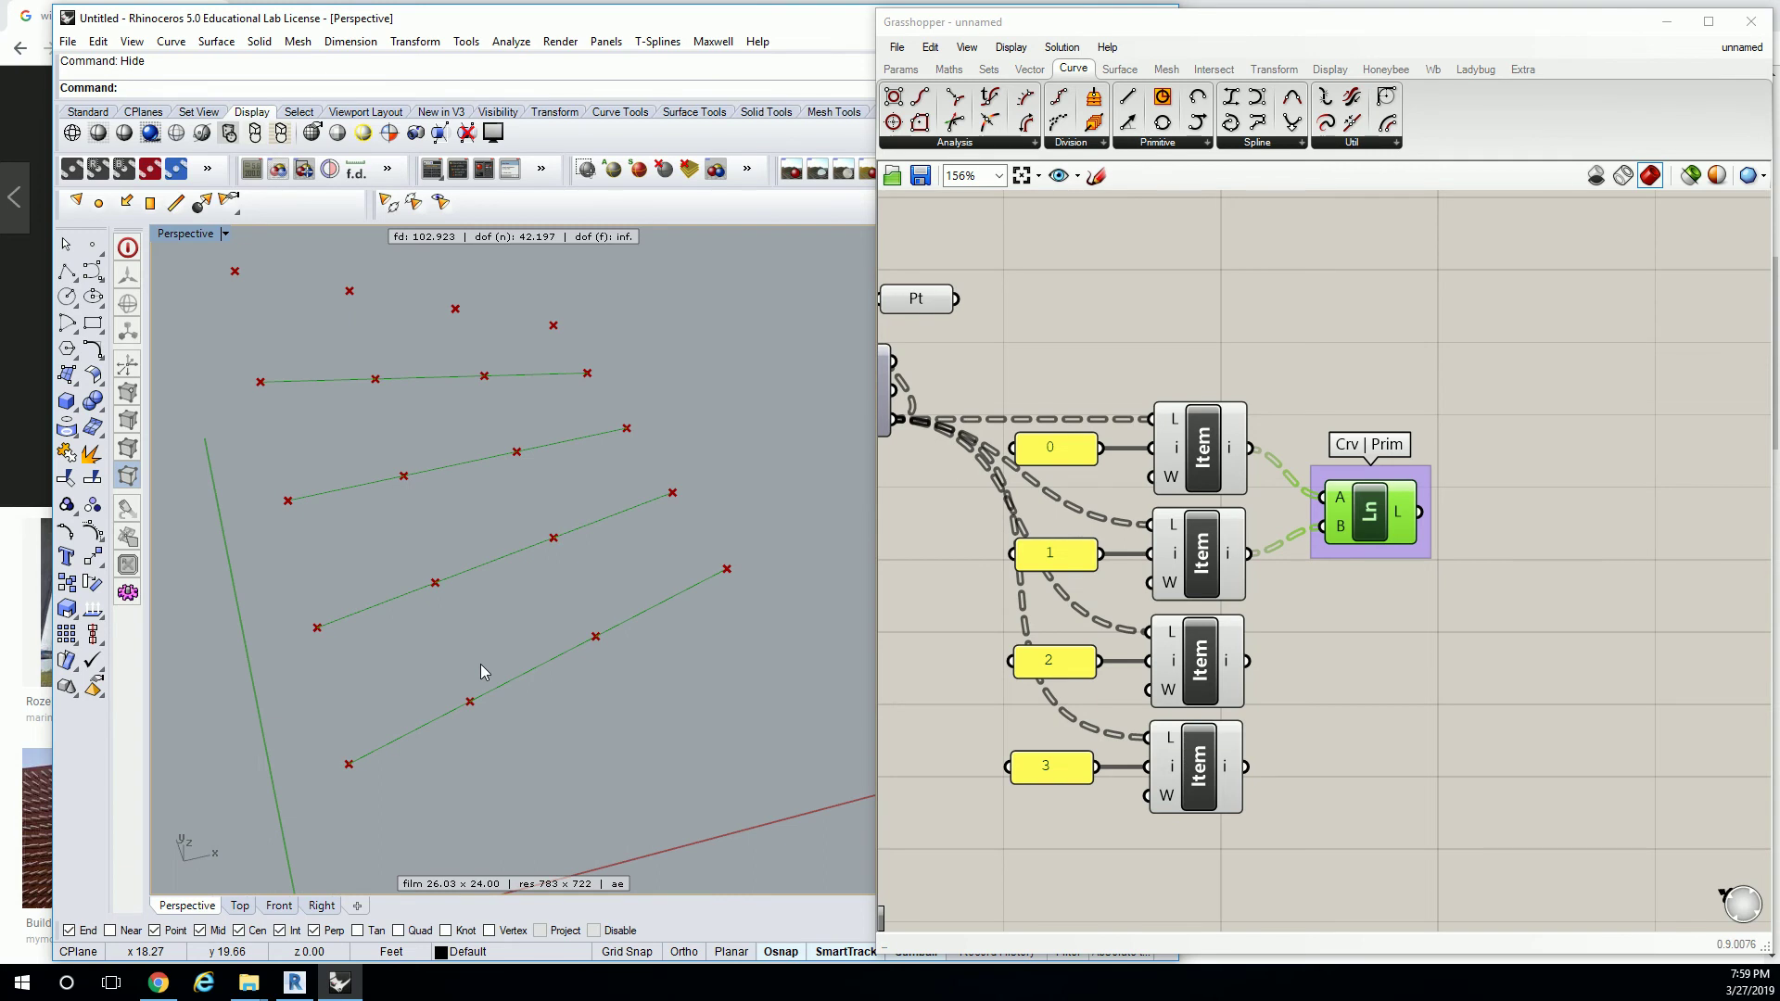
Wire more Line components' A and B inputs to pairs of Item outputs 0–3.
left_click(1259, 559)
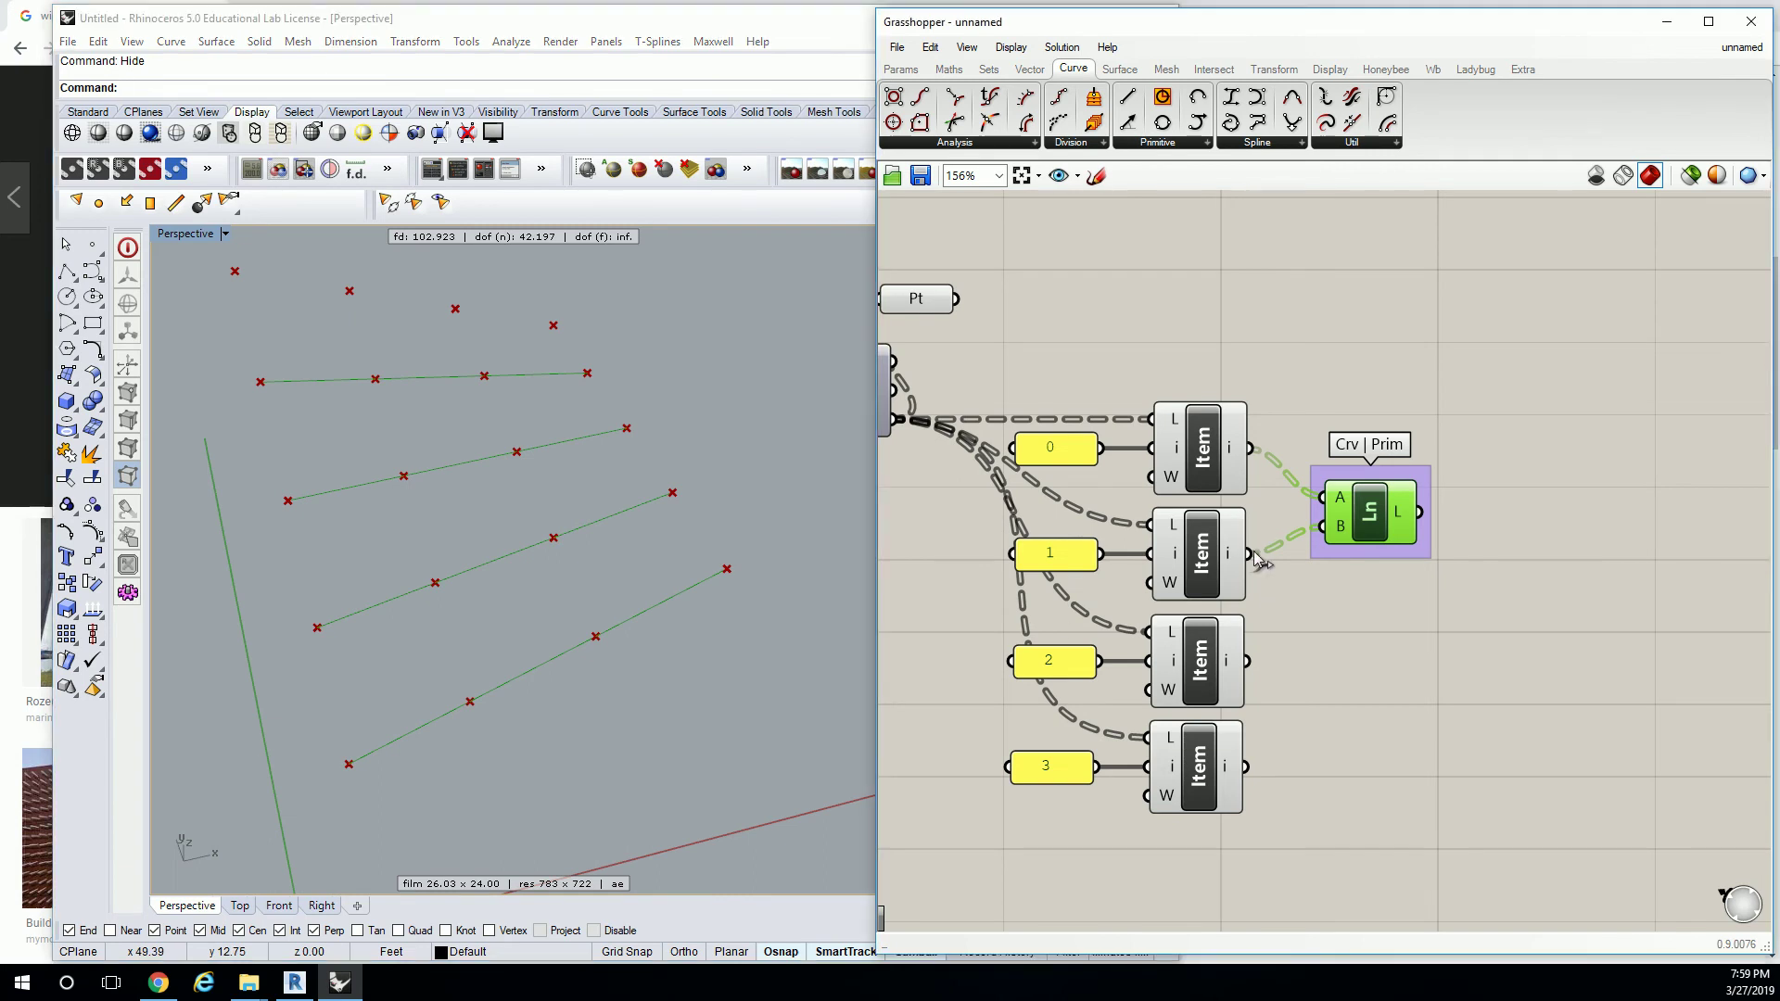
left_click_drag(1258, 559, 1323, 498)
left_click_drag(1247, 661, 1330, 549)
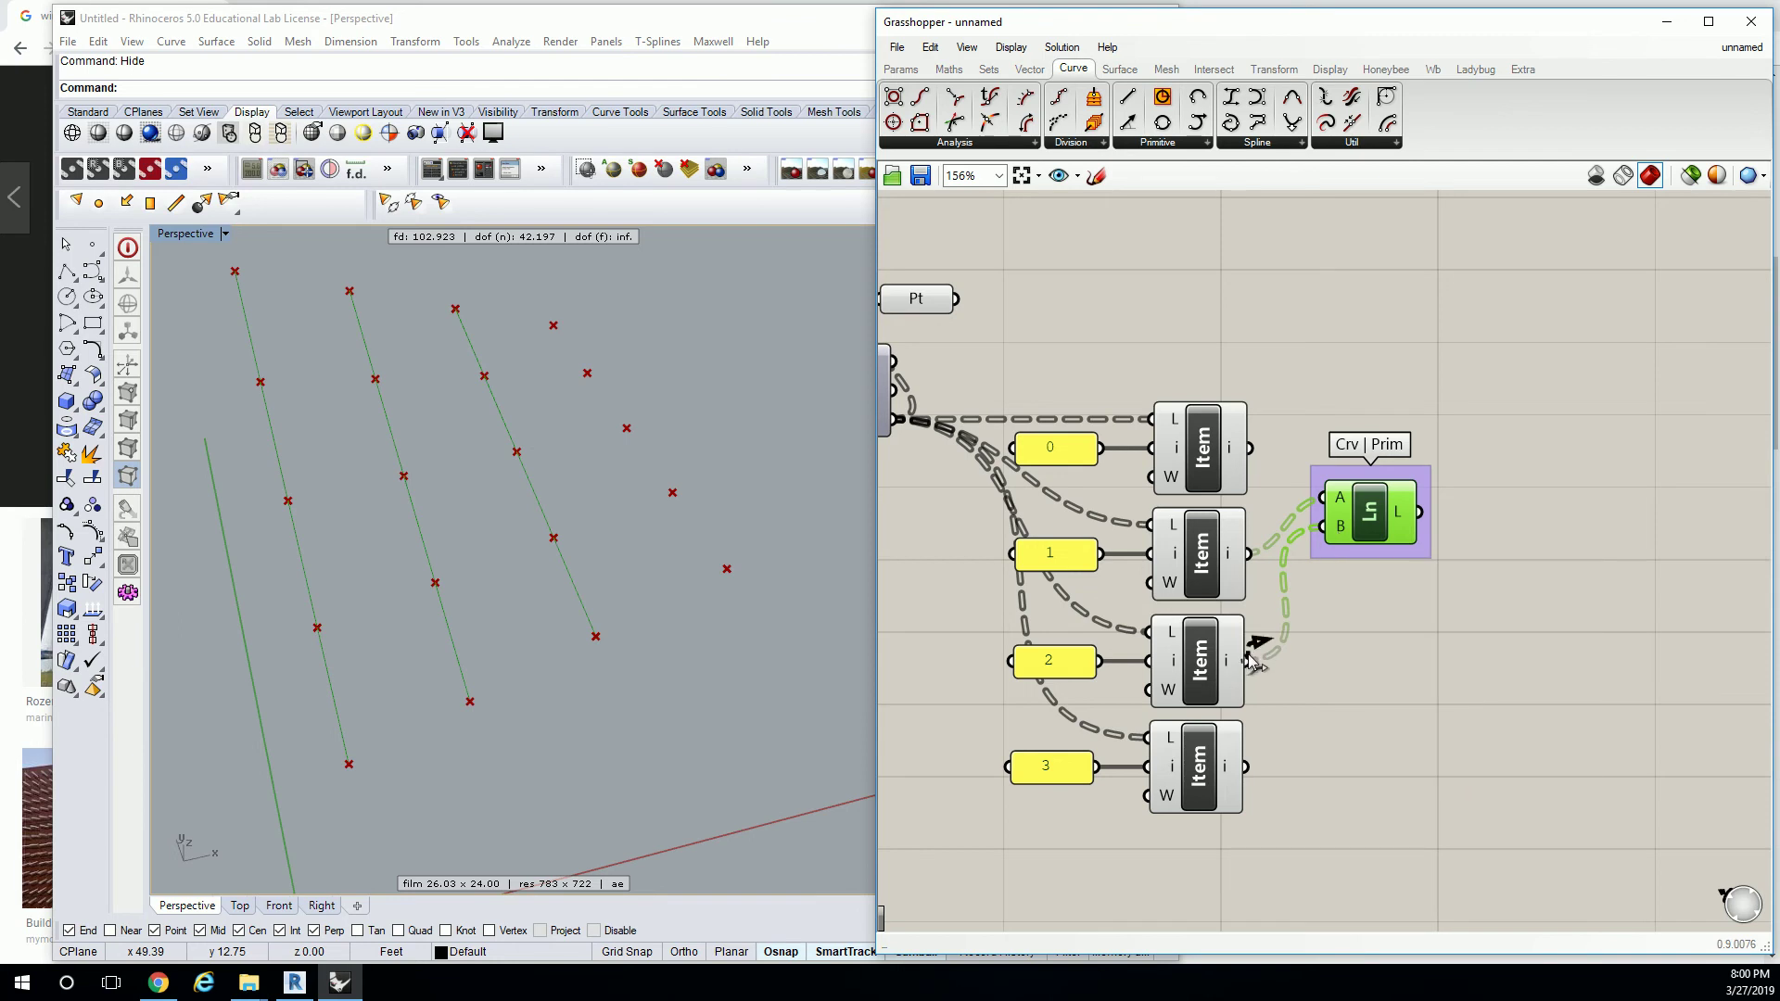
left_click_drag(1247, 766, 1386, 599, "shift")
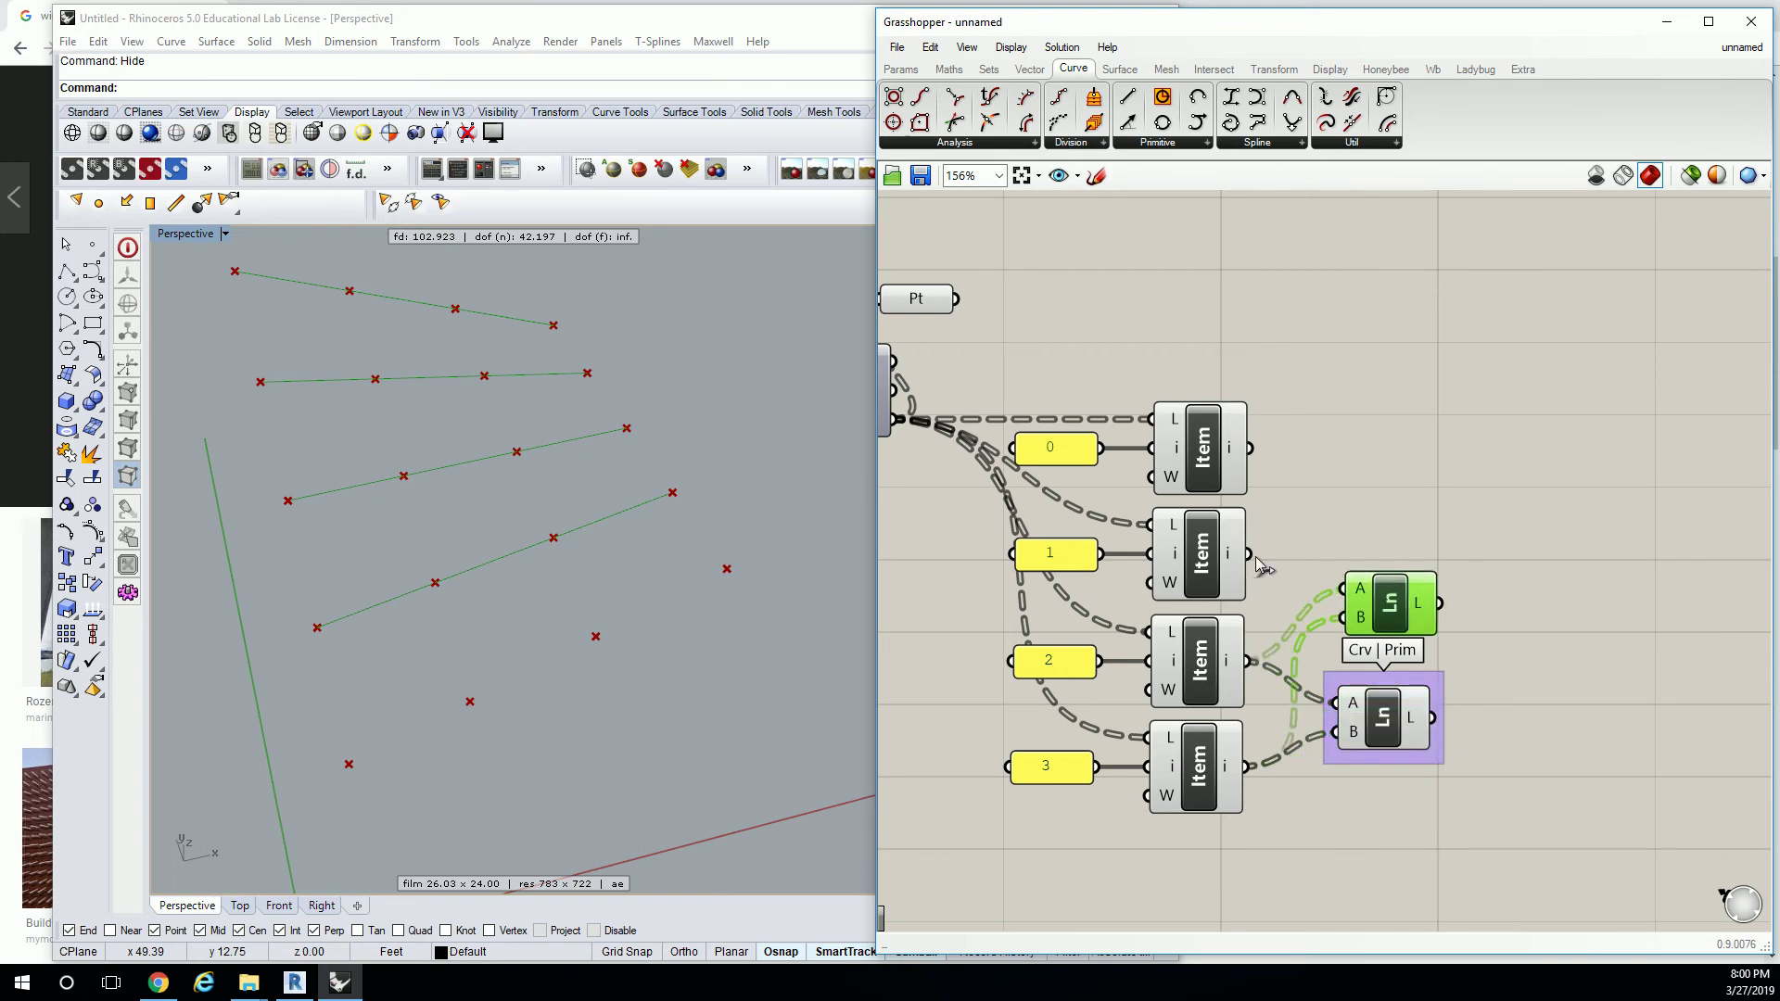
left_click_drag(1260, 566, 1381, 493)
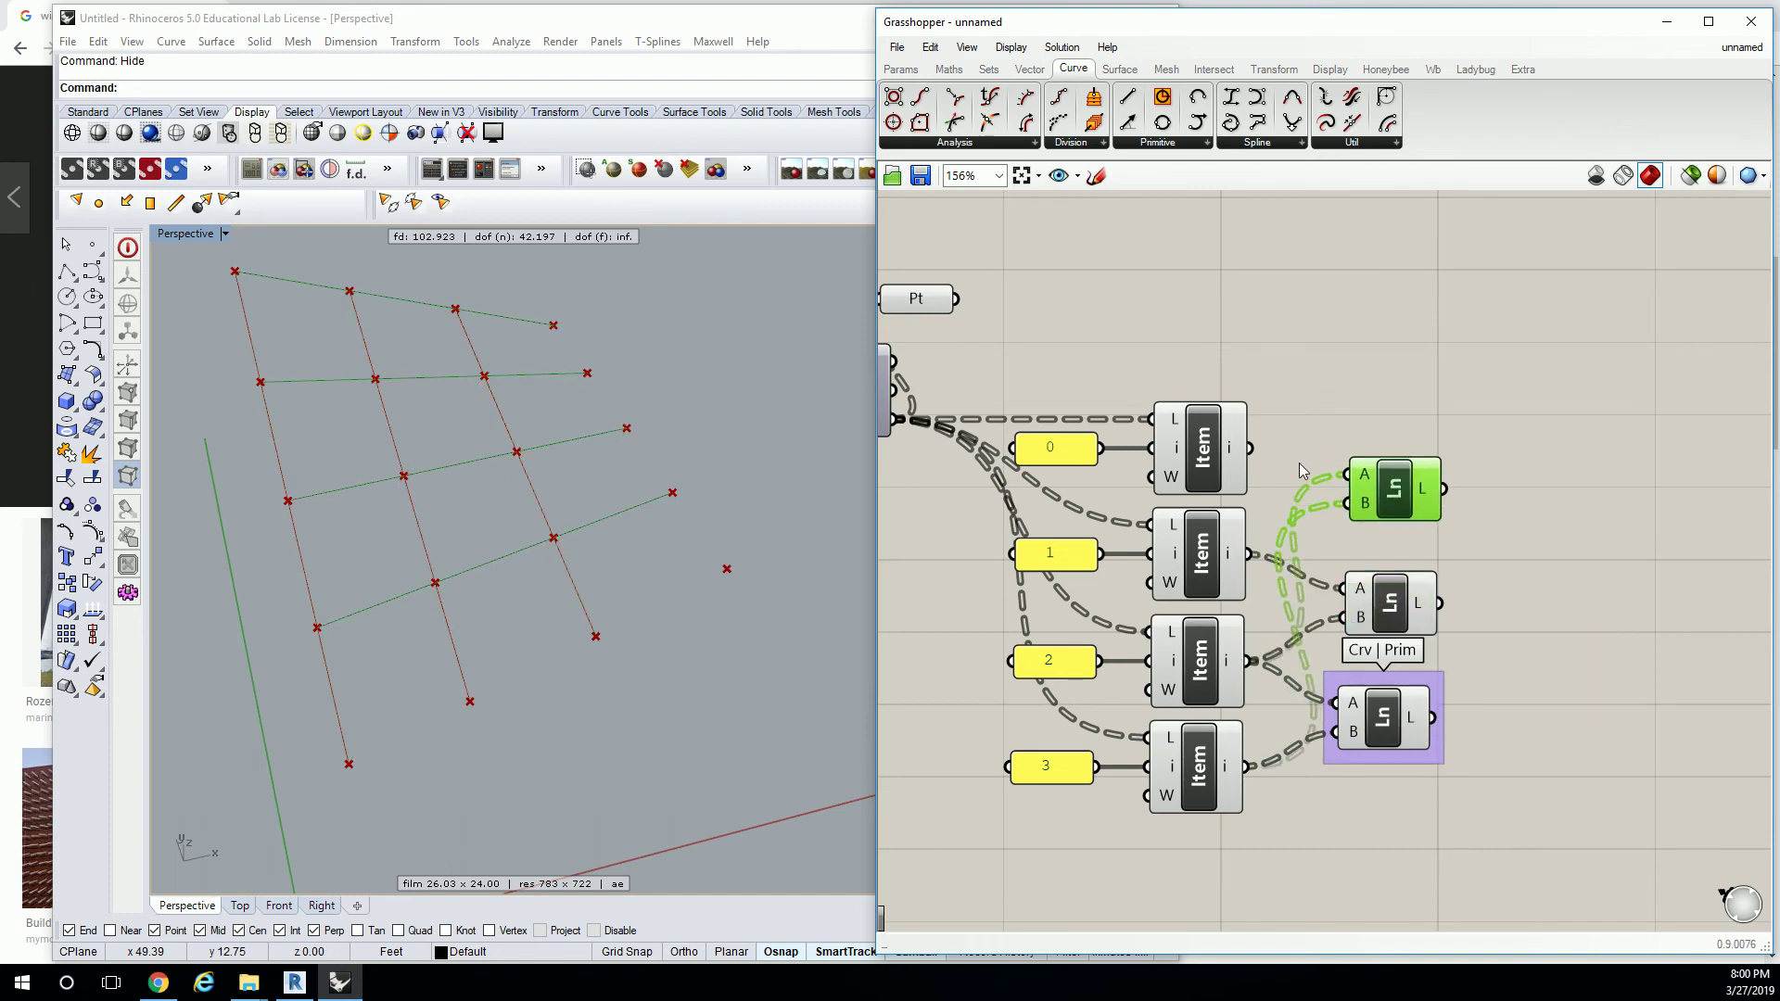
left_click_drag(1256, 451, 1355, 475)
left_click_drag(1250, 554, 1386, 486)
Rearrange the top, middle and bottom Line components into a tidier vertical stack.
left_click(1339, 398)
left_click(1399, 485)
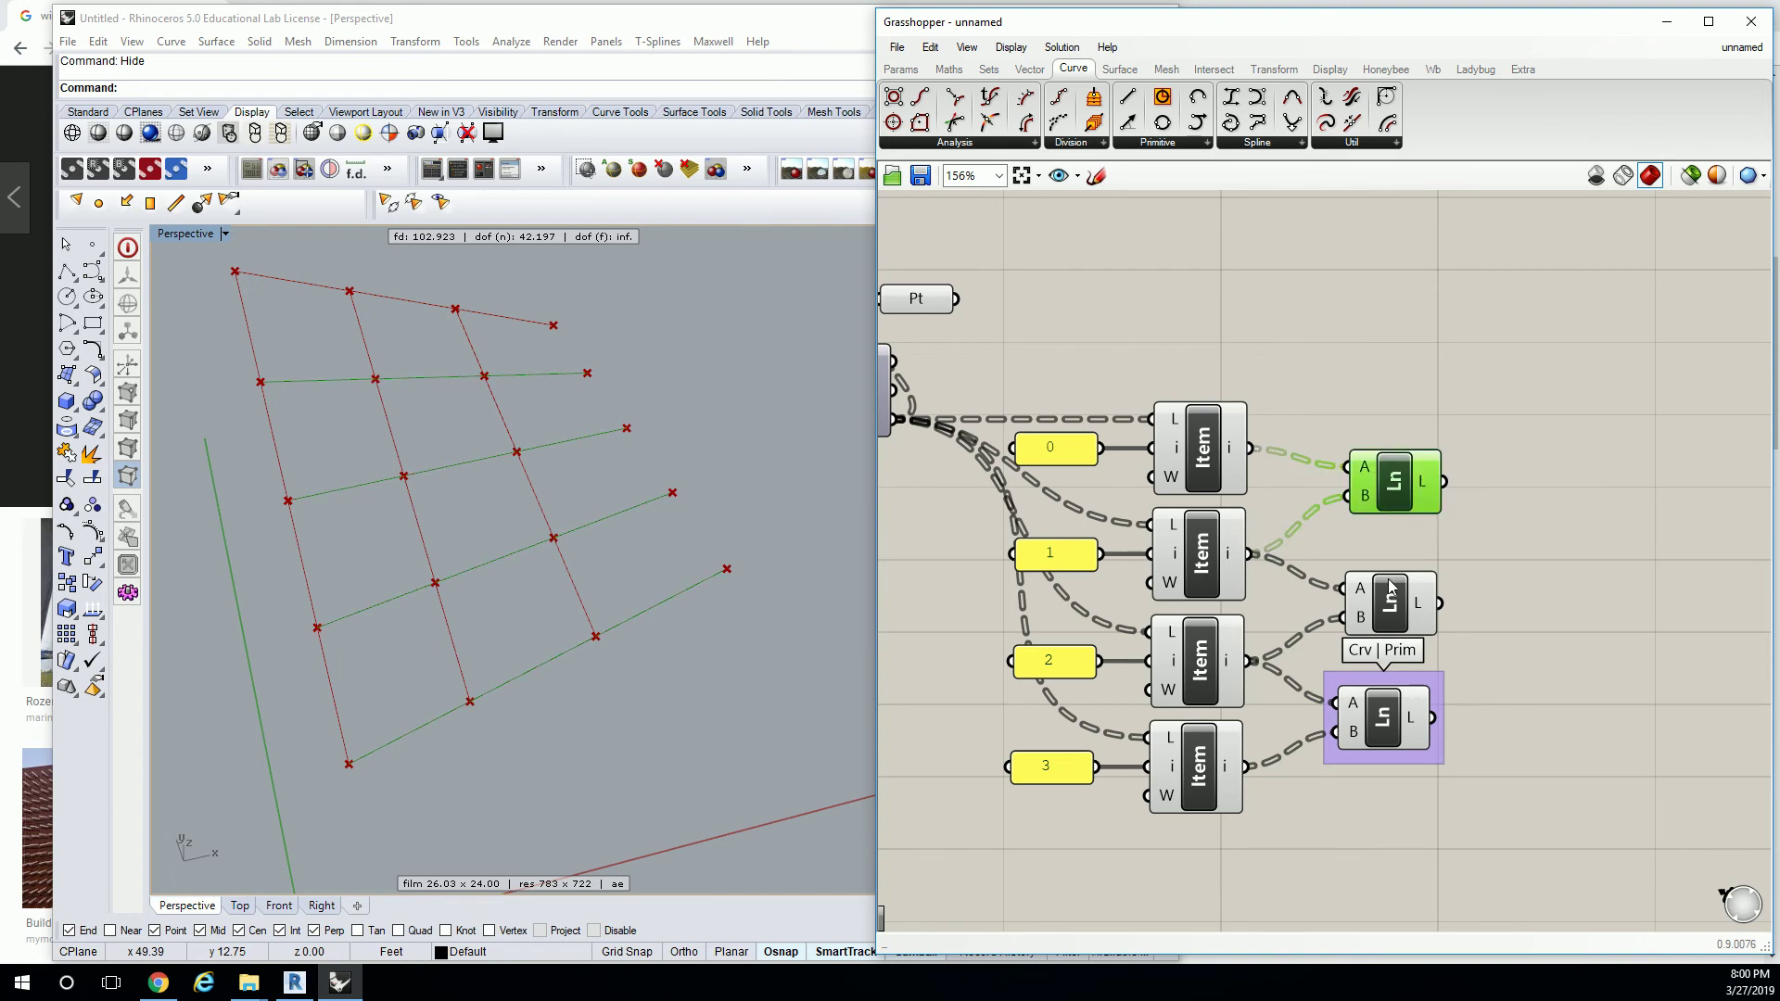
left_click(1393, 601)
left_click(1400, 704)
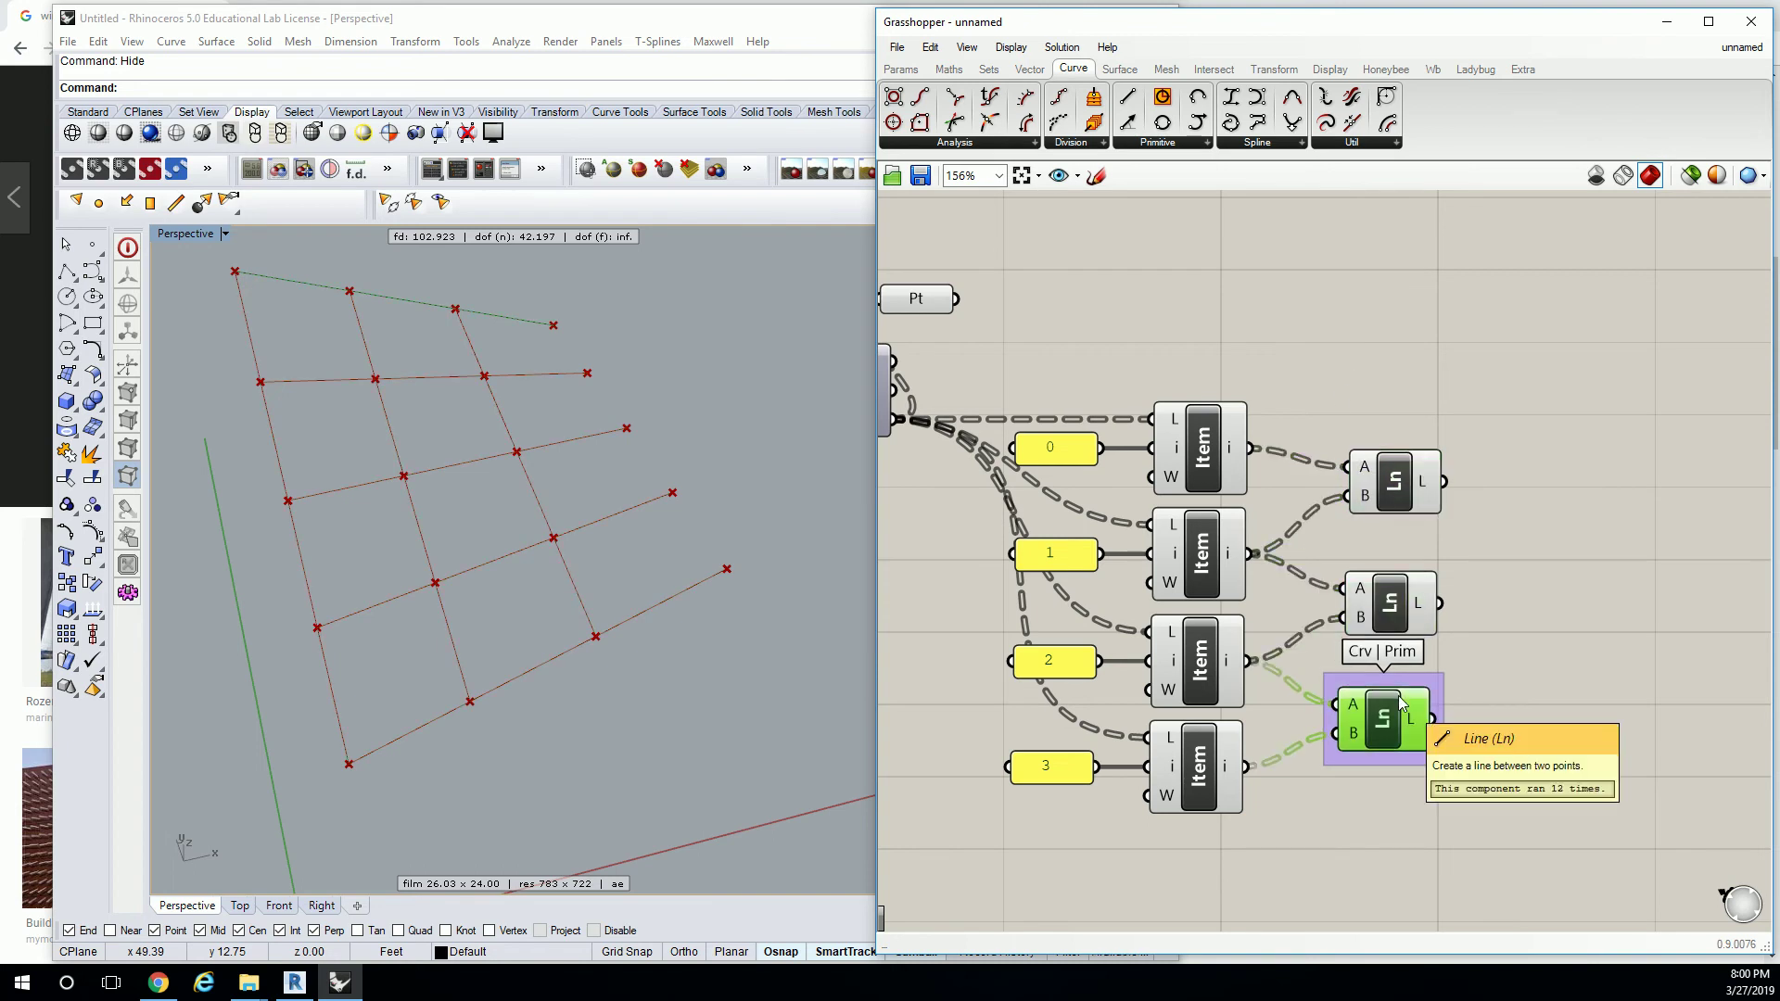
left_click_drag(1391, 477, 1386, 441)
left_click_drag(1400, 598, 1400, 547)
left_click_drag(1380, 730, 1400, 781)
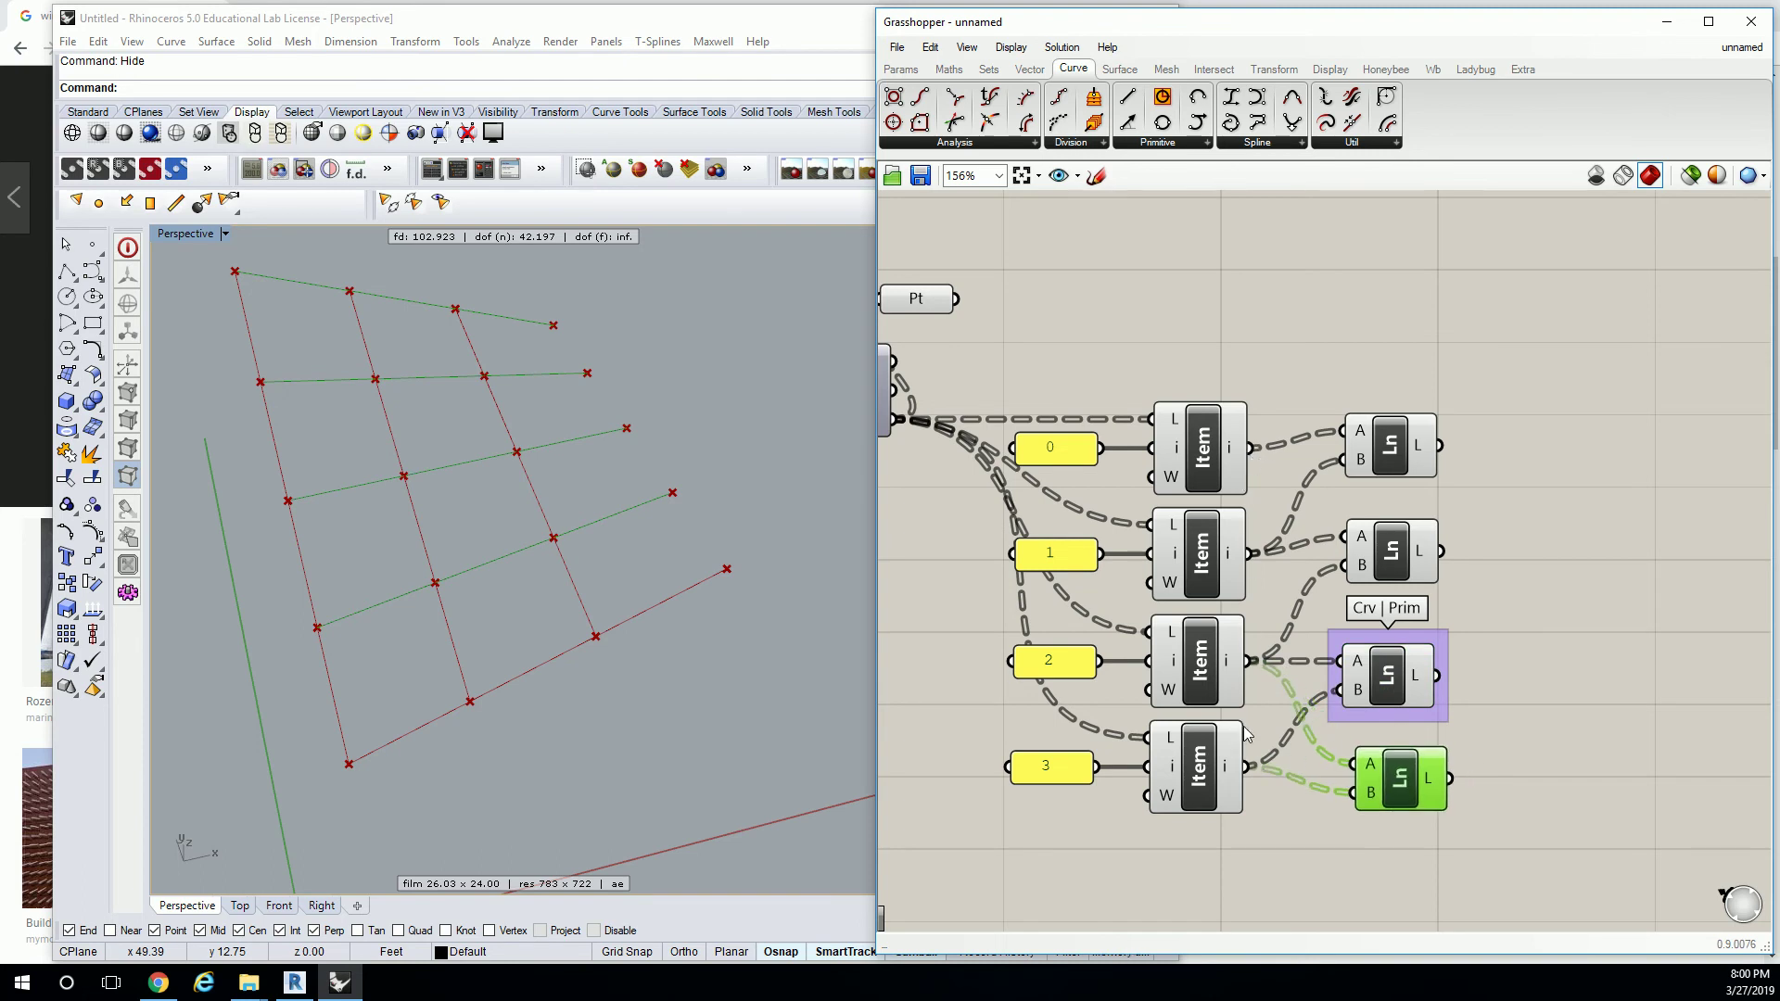
Connect a fourth Line from Item 3 (A) to Item 0 (B) and align all Lines.
left_click_drag(1249, 766, 1351, 765)
left_click_drag(1249, 448, 1476, 782)
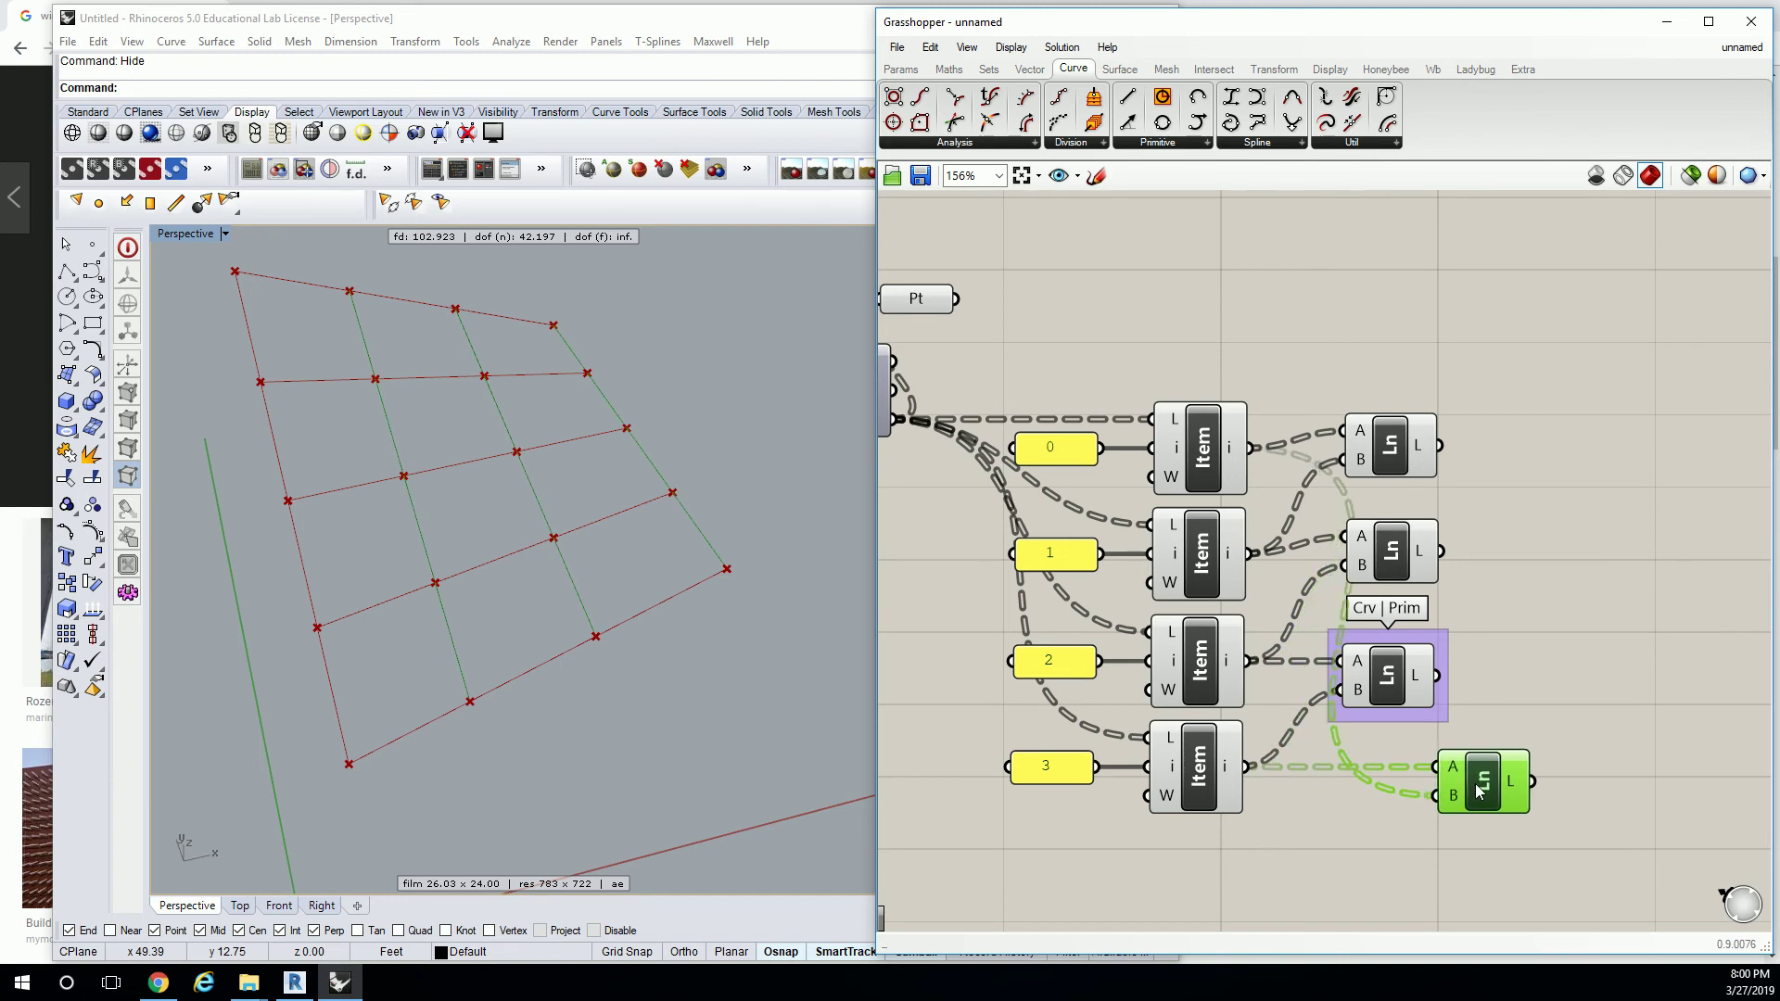
left_click_drag(1388, 680, 1472, 661)
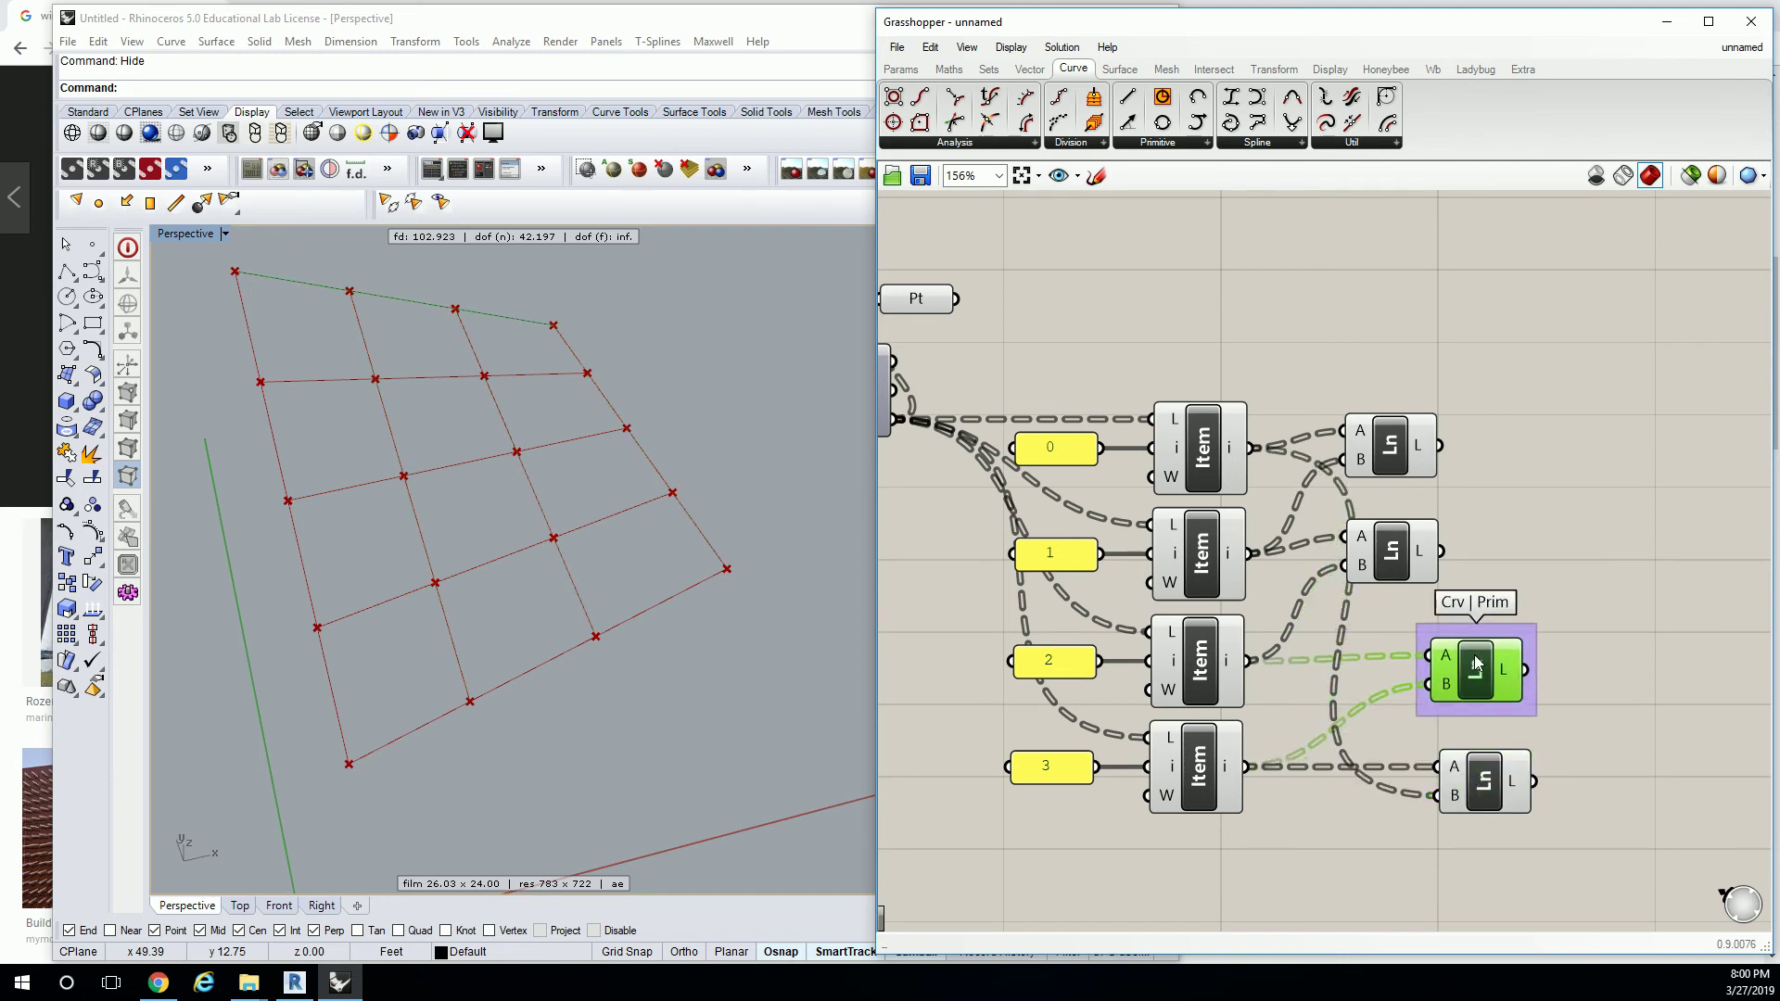
left_click_drag(1385, 521, 1468, 523)
left_click_drag(1400, 471, 1479, 481)
left_click(1465, 388)
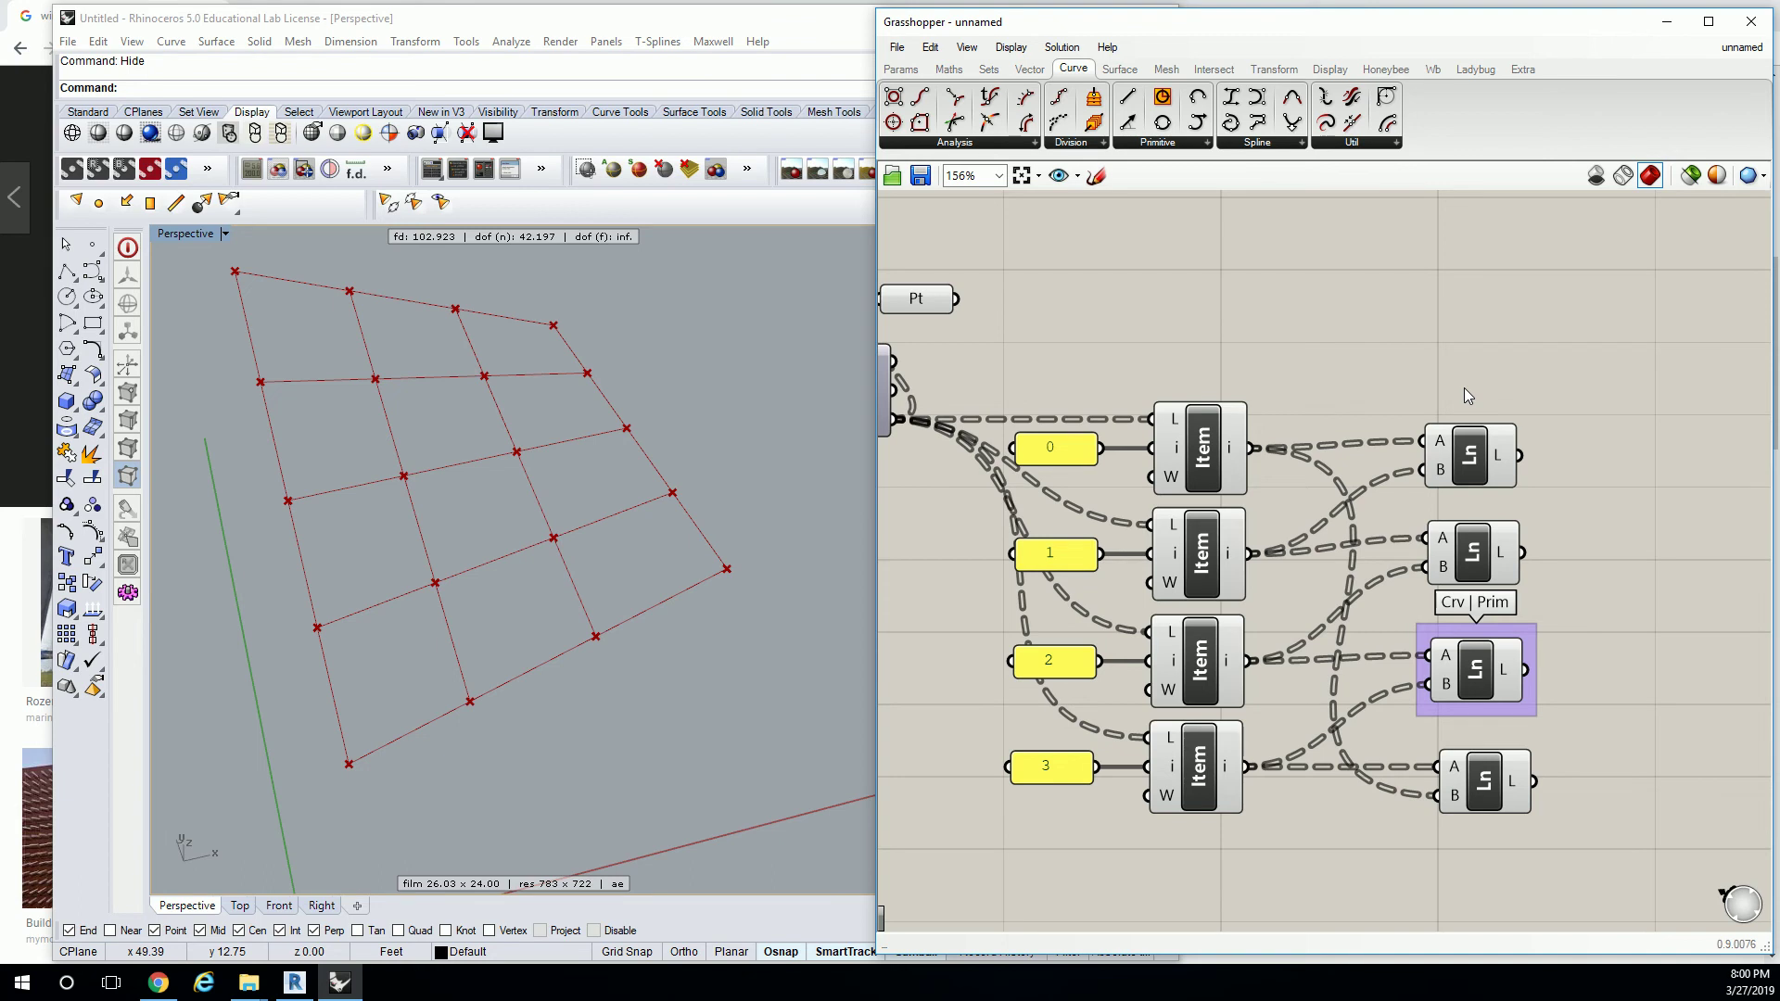
left_click_drag(1493, 680, 1499, 688)
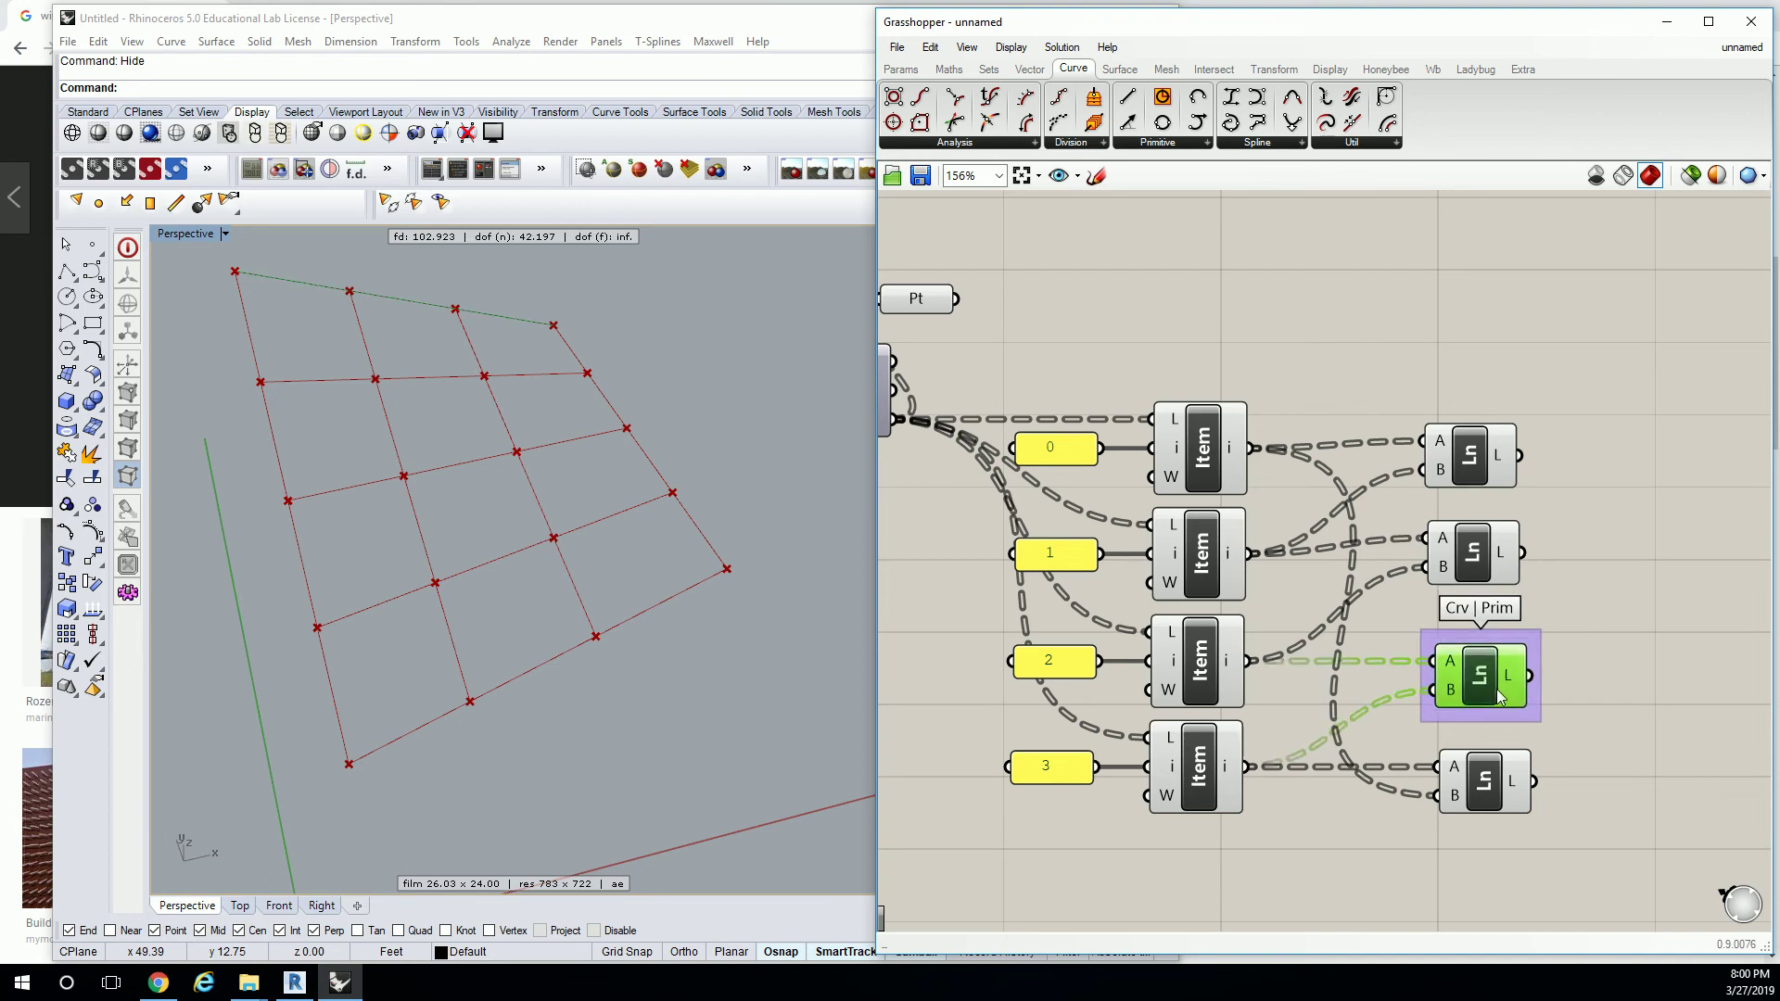
right_click_drag(1631, 588, 1473, 570)
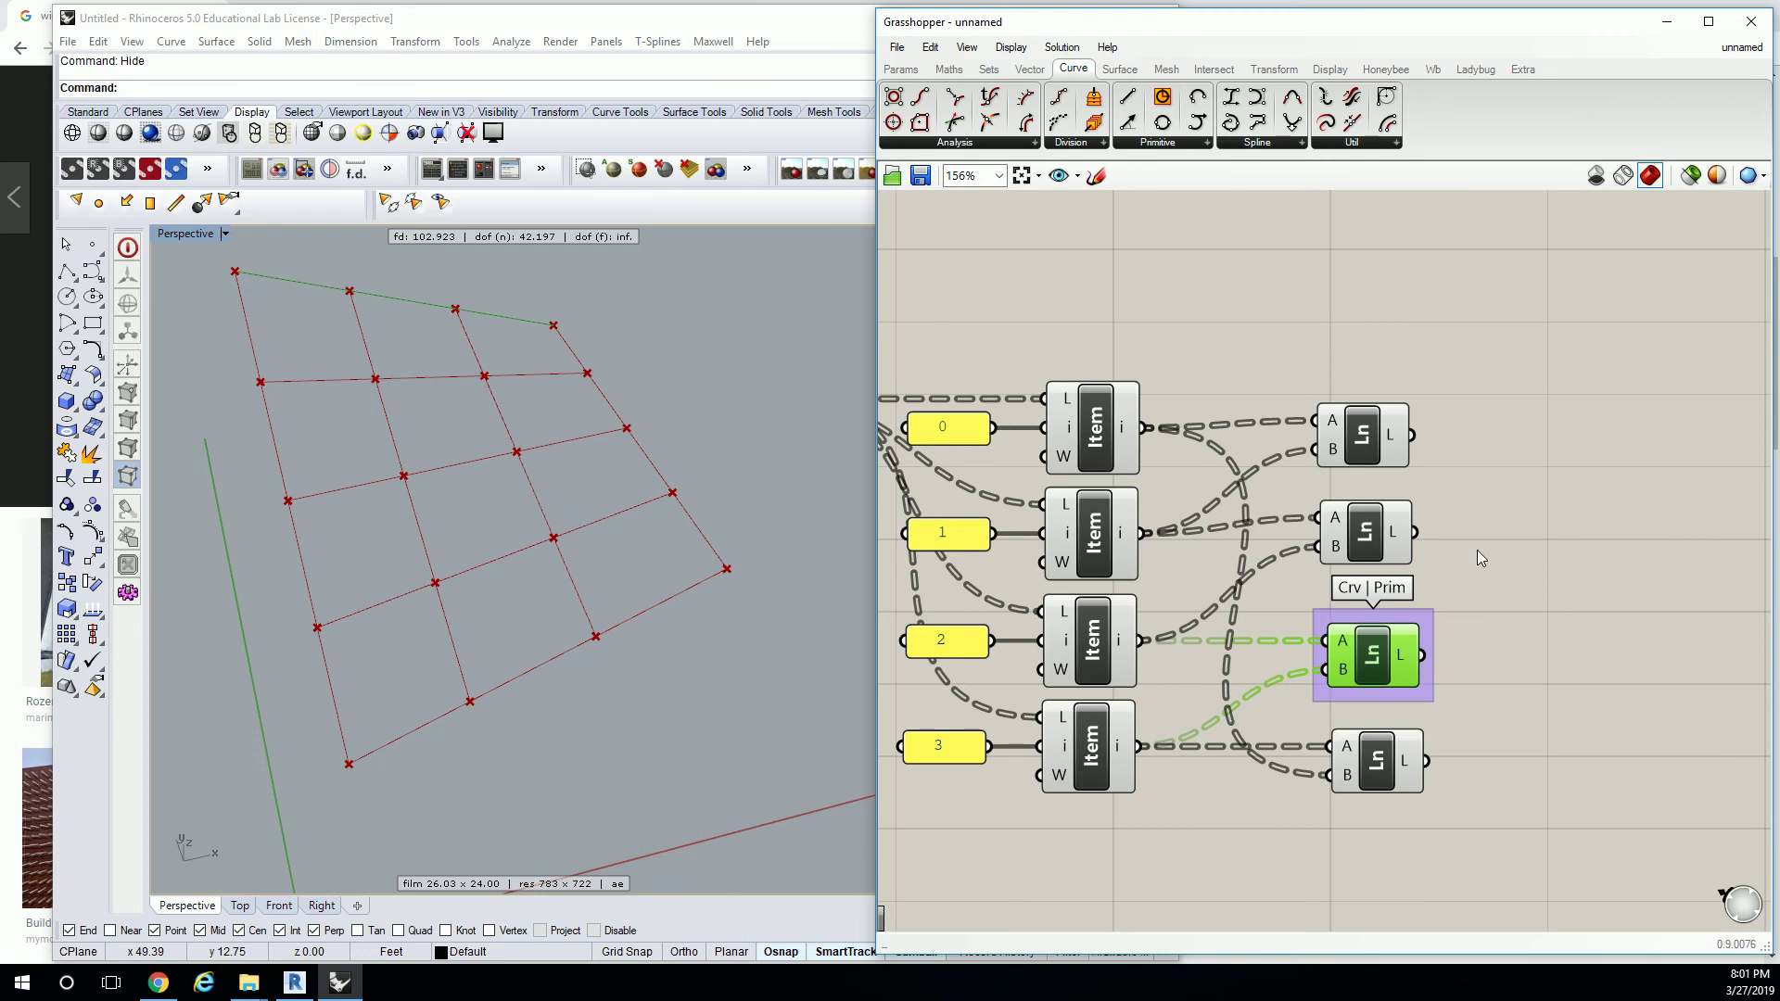
left_click(1477, 549)
left_click_drag(1375, 430, 1371, 417)
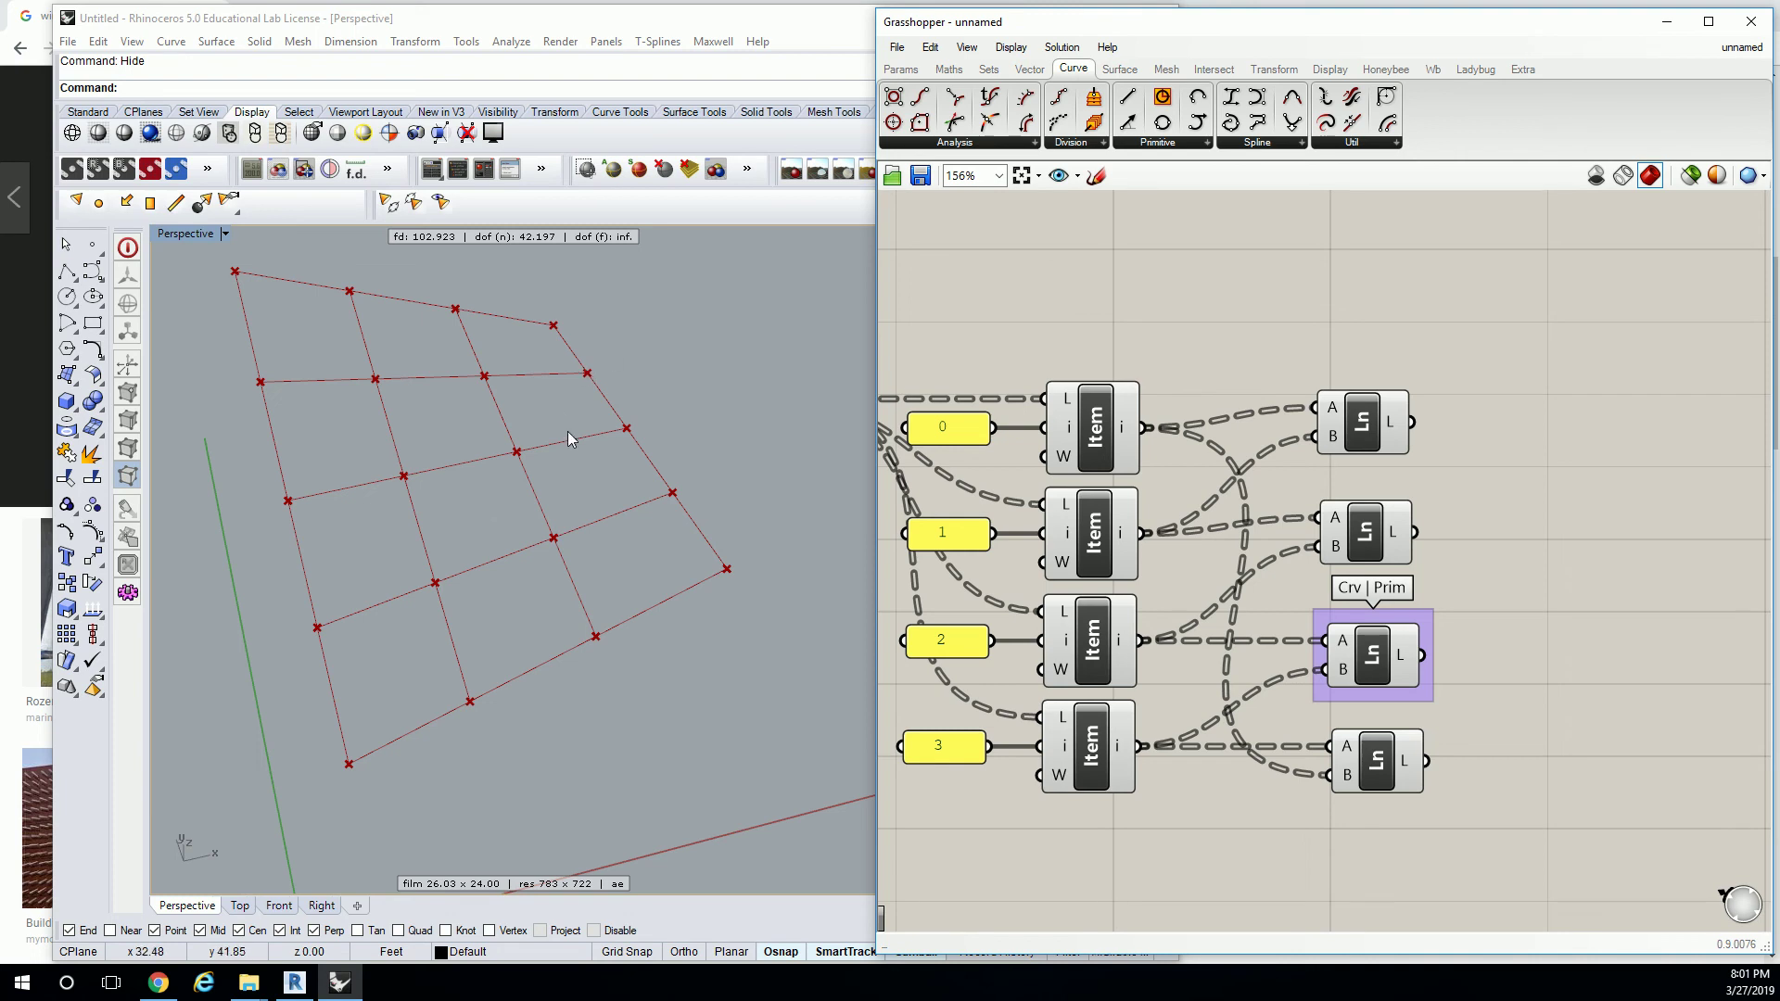
Duplicate the top Line component with its wires and place the copy above the others.
left_click(1369, 434)
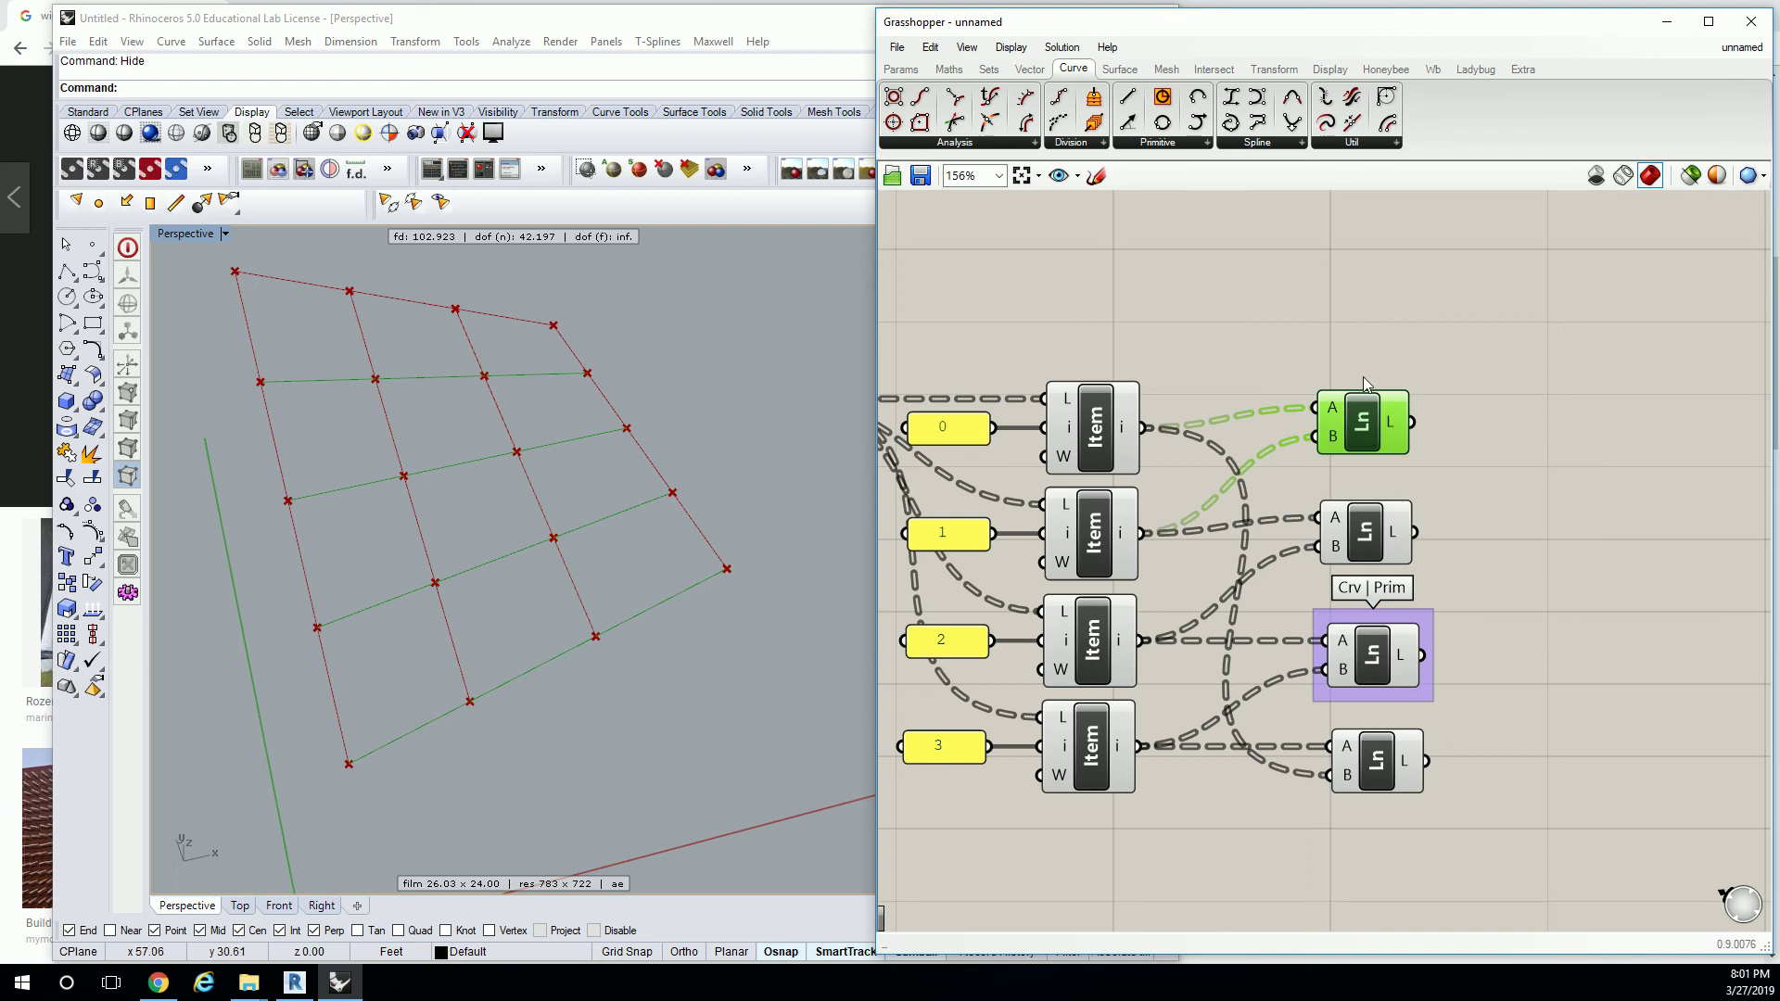
left_click_drag(1370, 414, 1390, 286, "alt")
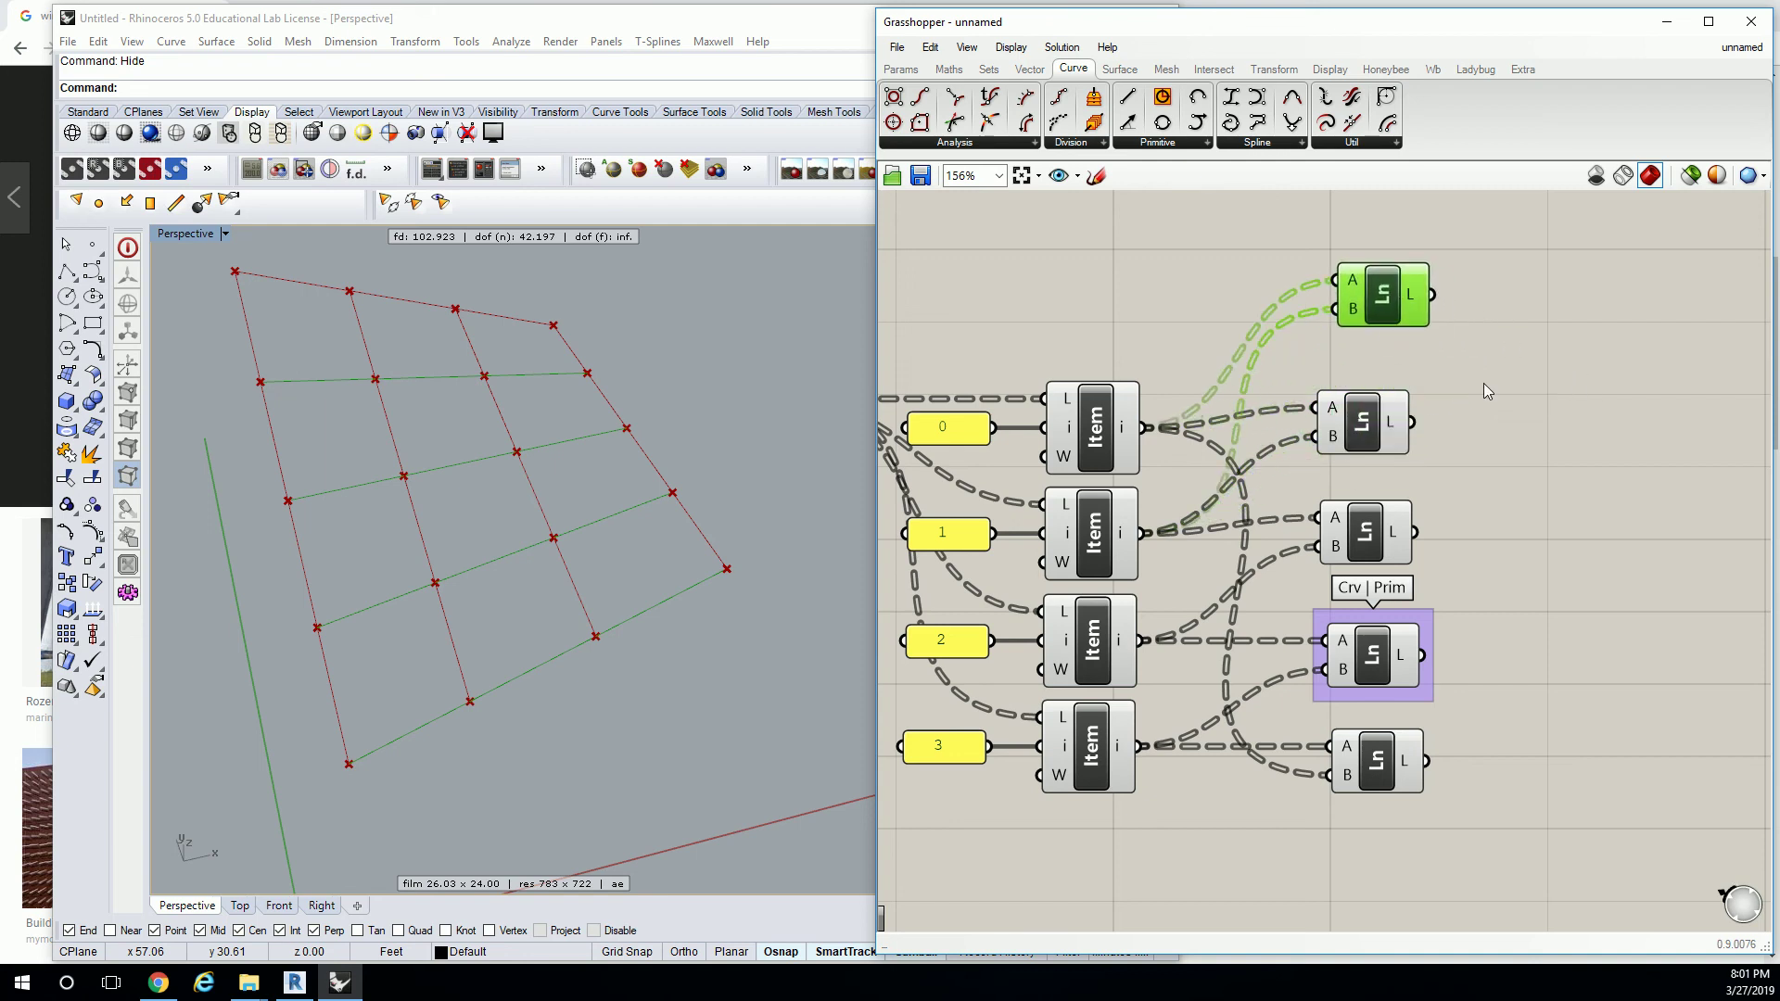
left_click_drag(1500, 369, 1304, 851)
left_click_drag(1377, 423, 1480, 584)
left_click(1378, 436)
left_click_drag(1382, 315, 1435, 320)
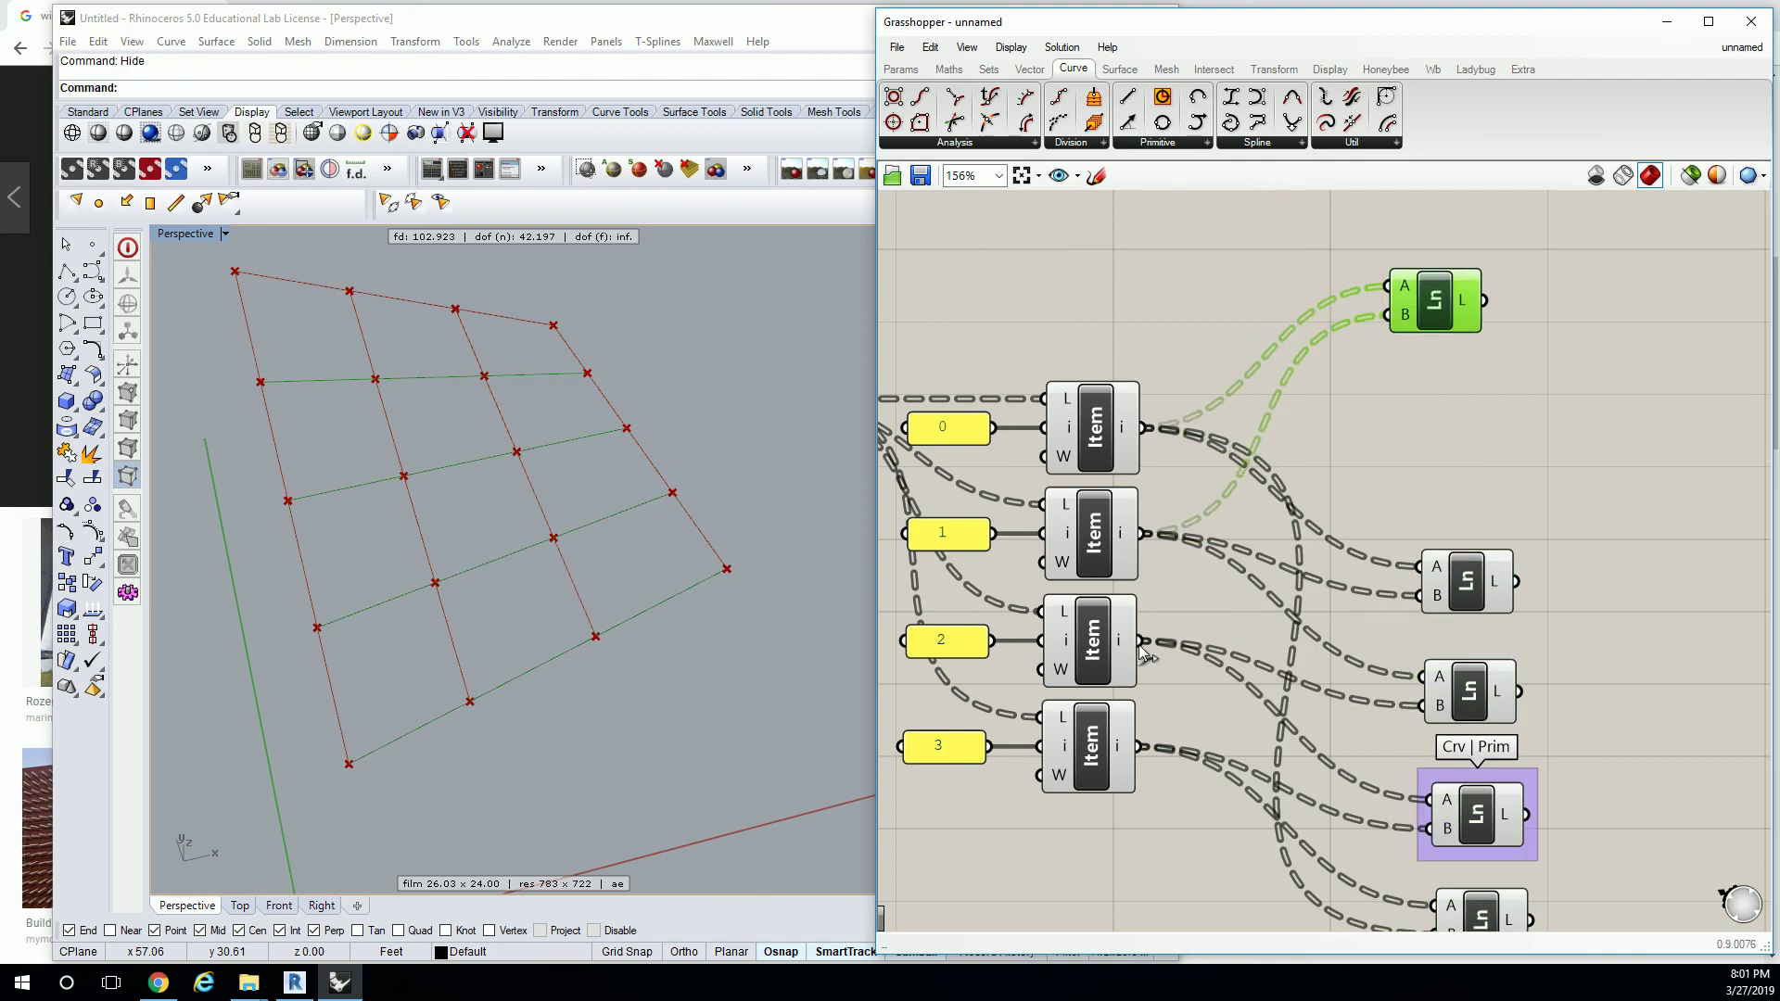
Rewire the copy's B input from Item 1 to Item 2 to draw cell diagonals.
left_click_drag(1142, 642, 1391, 315)
right_click_drag(603, 468, 570, 530)
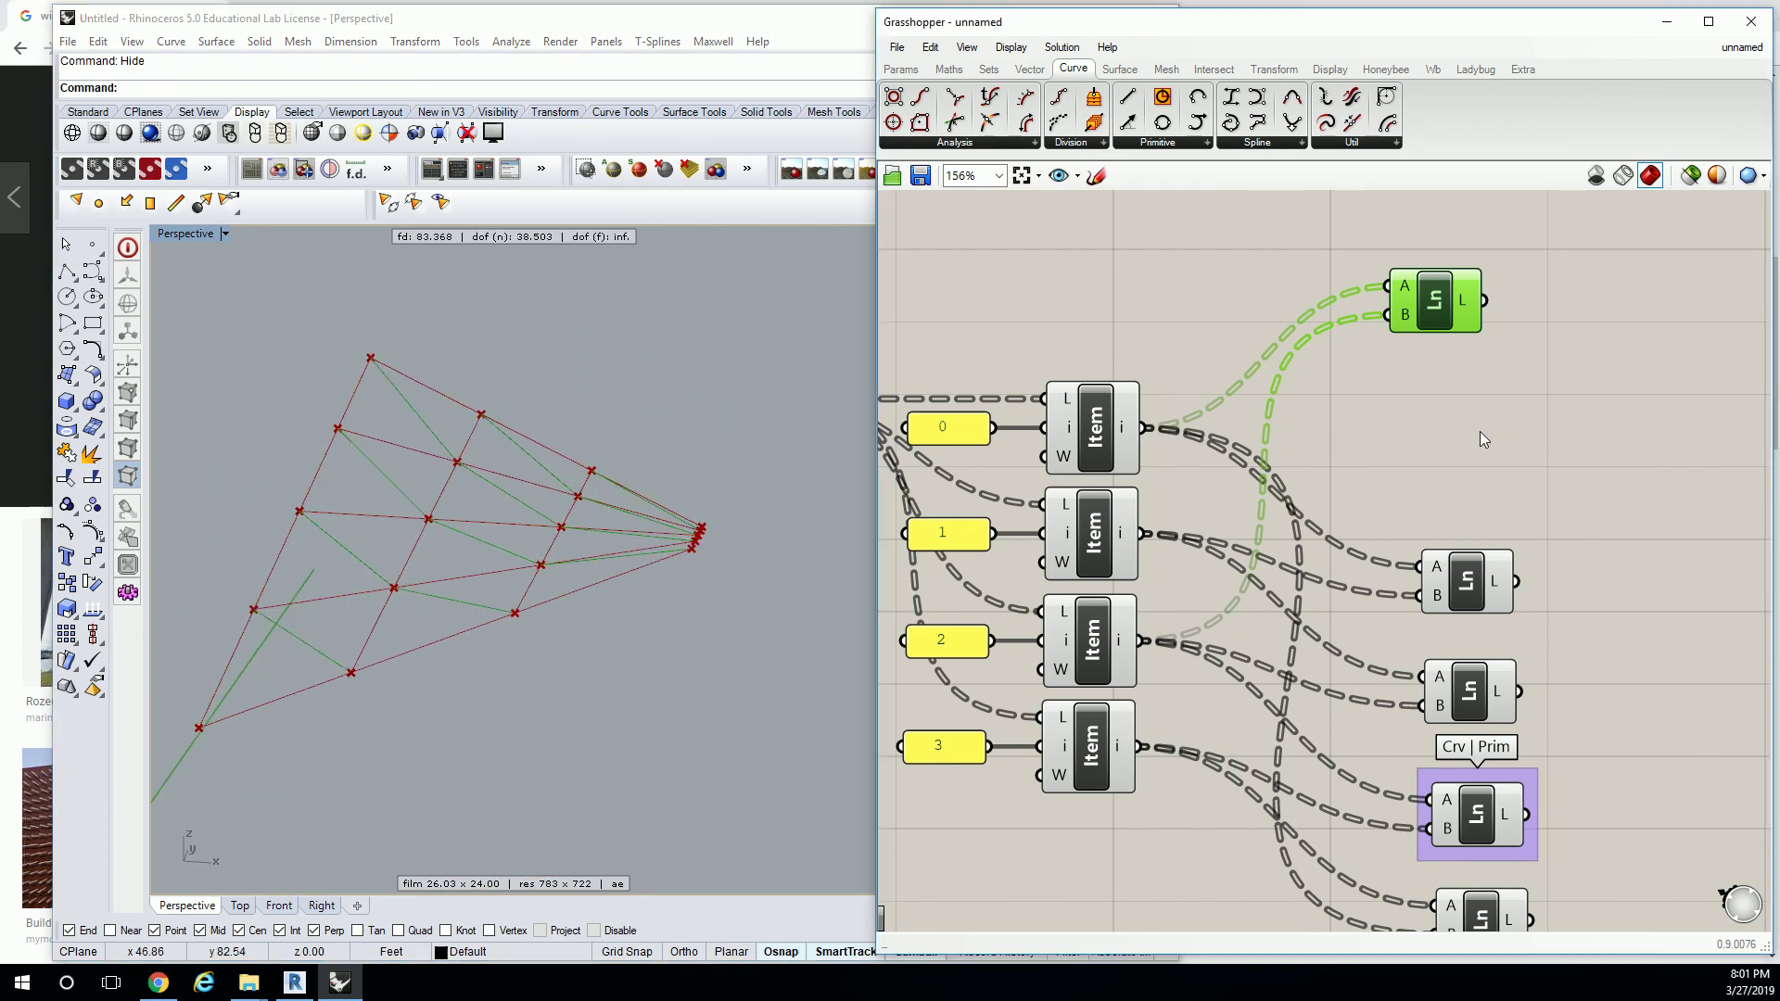
left_click_drag(1432, 308, 1469, 323)
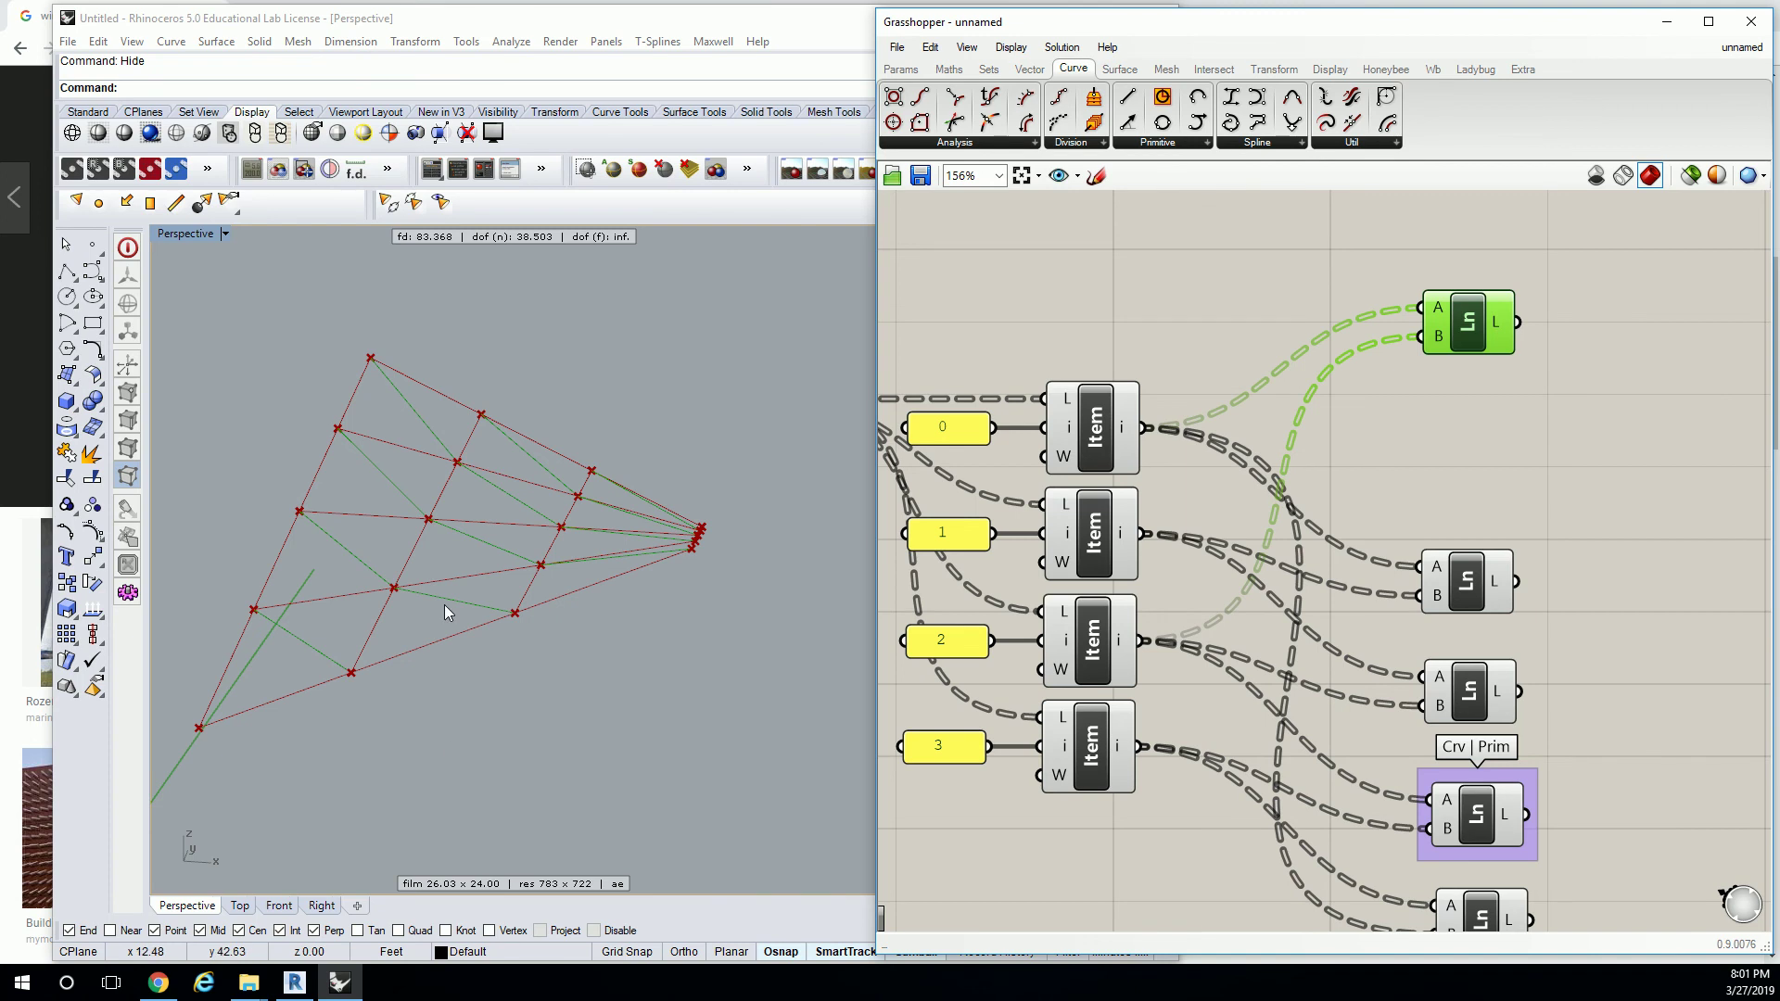
right_click_drag(443, 605, 573, 615)
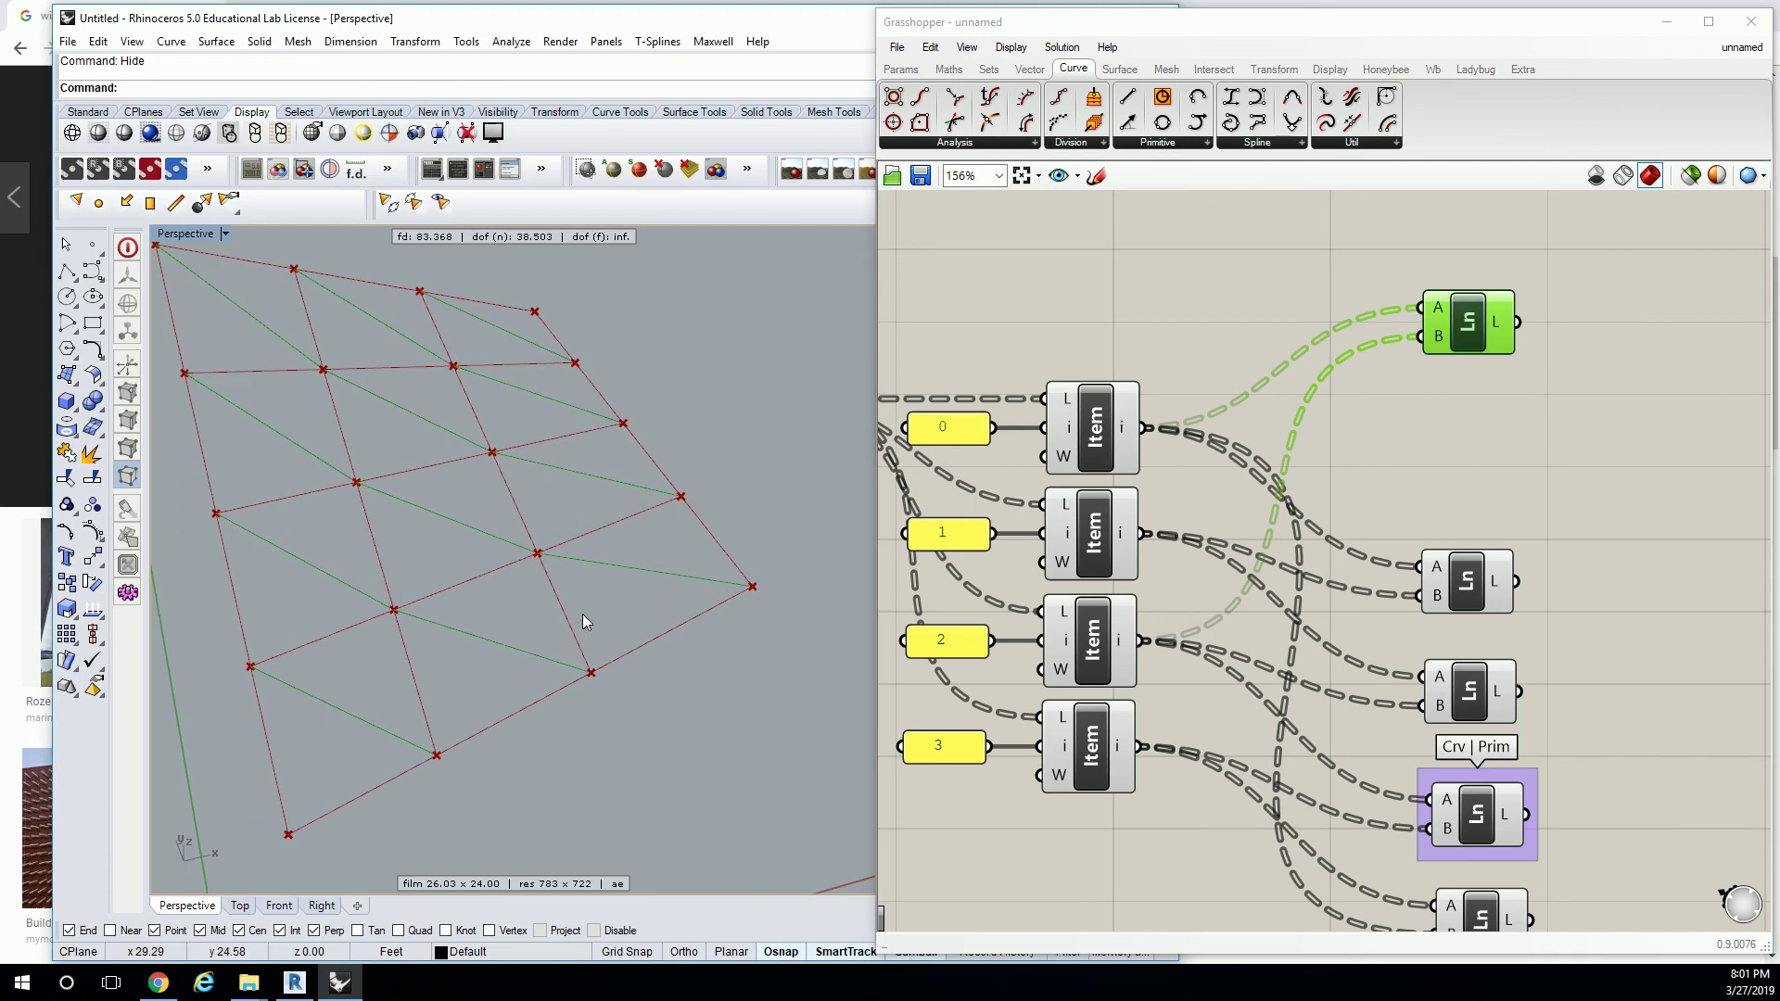
Group the diagonal Line component and name the group 'CELL DIAG.'.
left_click(1567, 525)
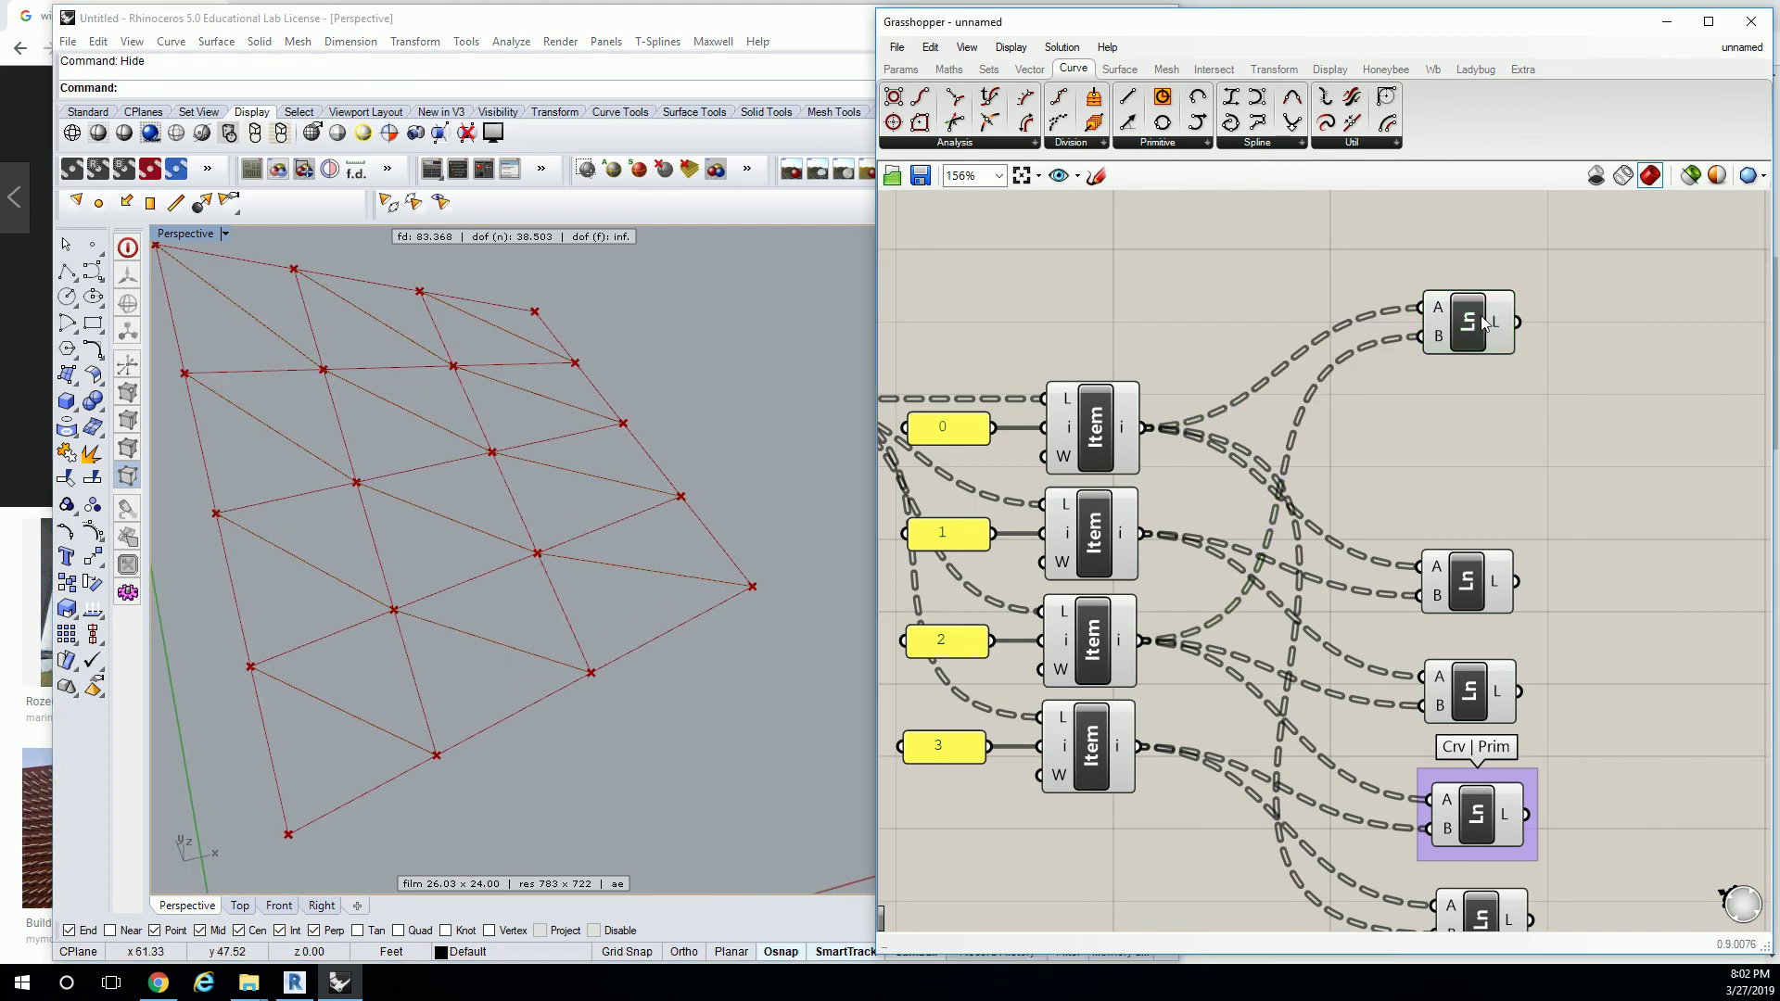
left_click(1484, 320)
key("ctrl+g")
right_click(1483, 285)
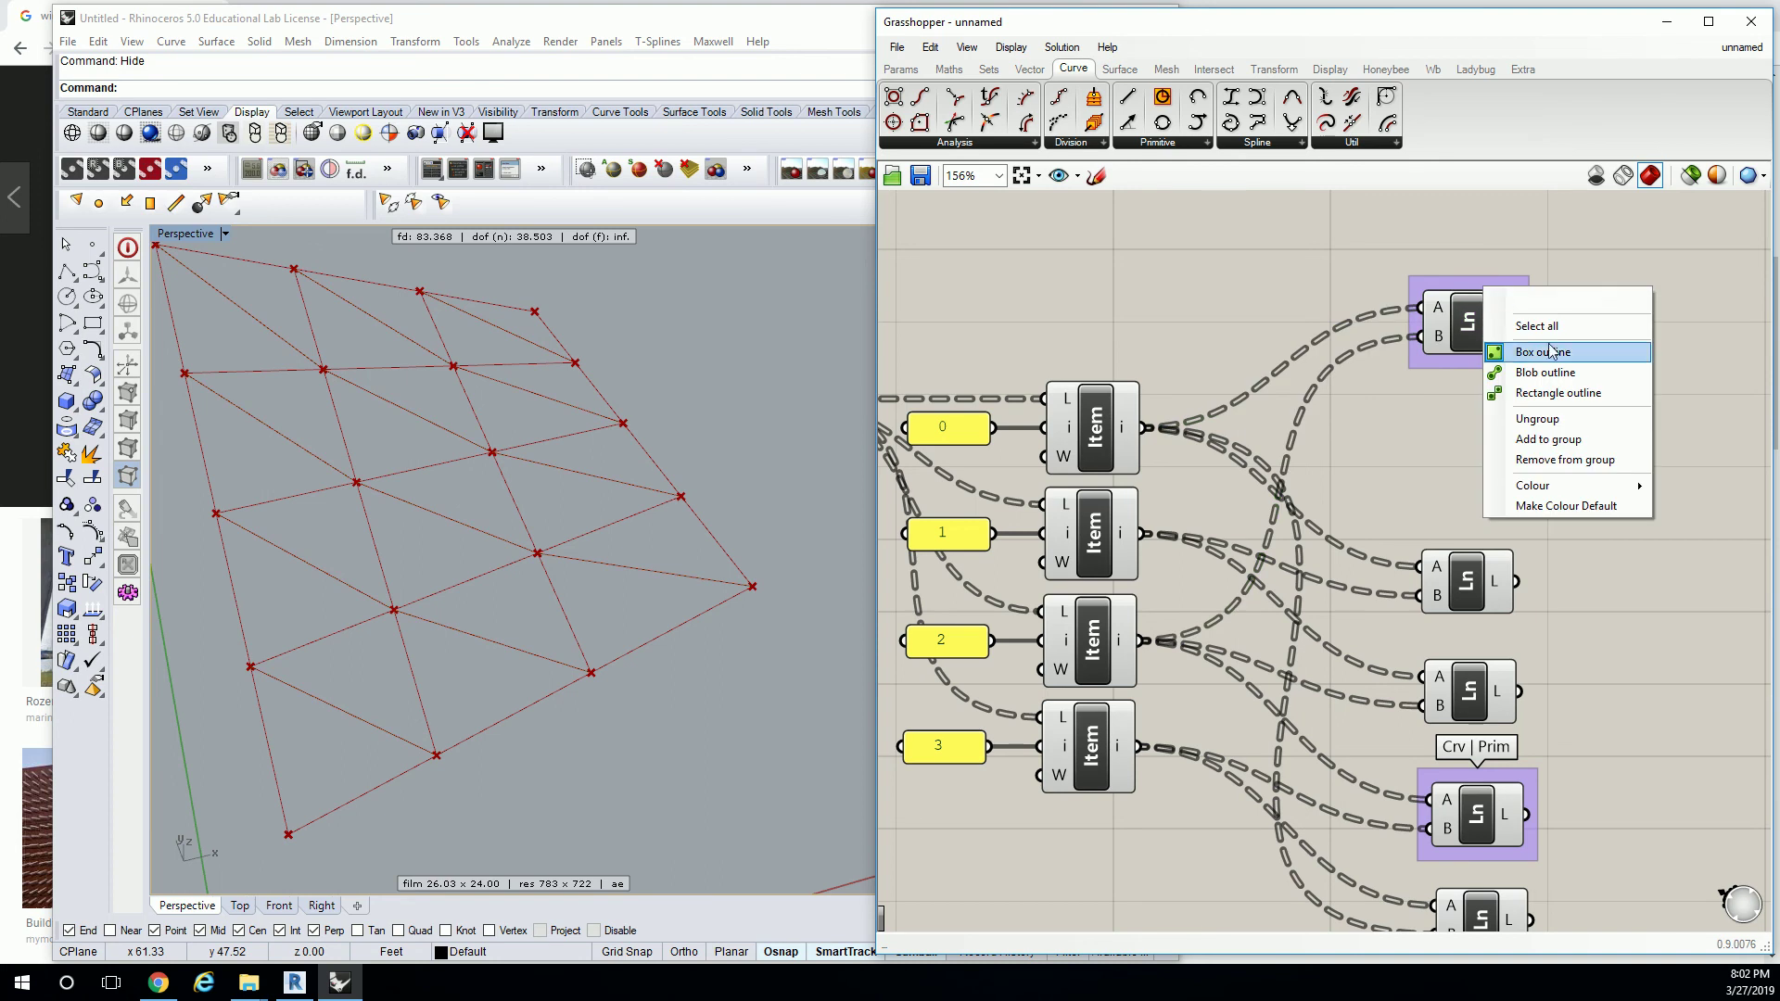
type("P")
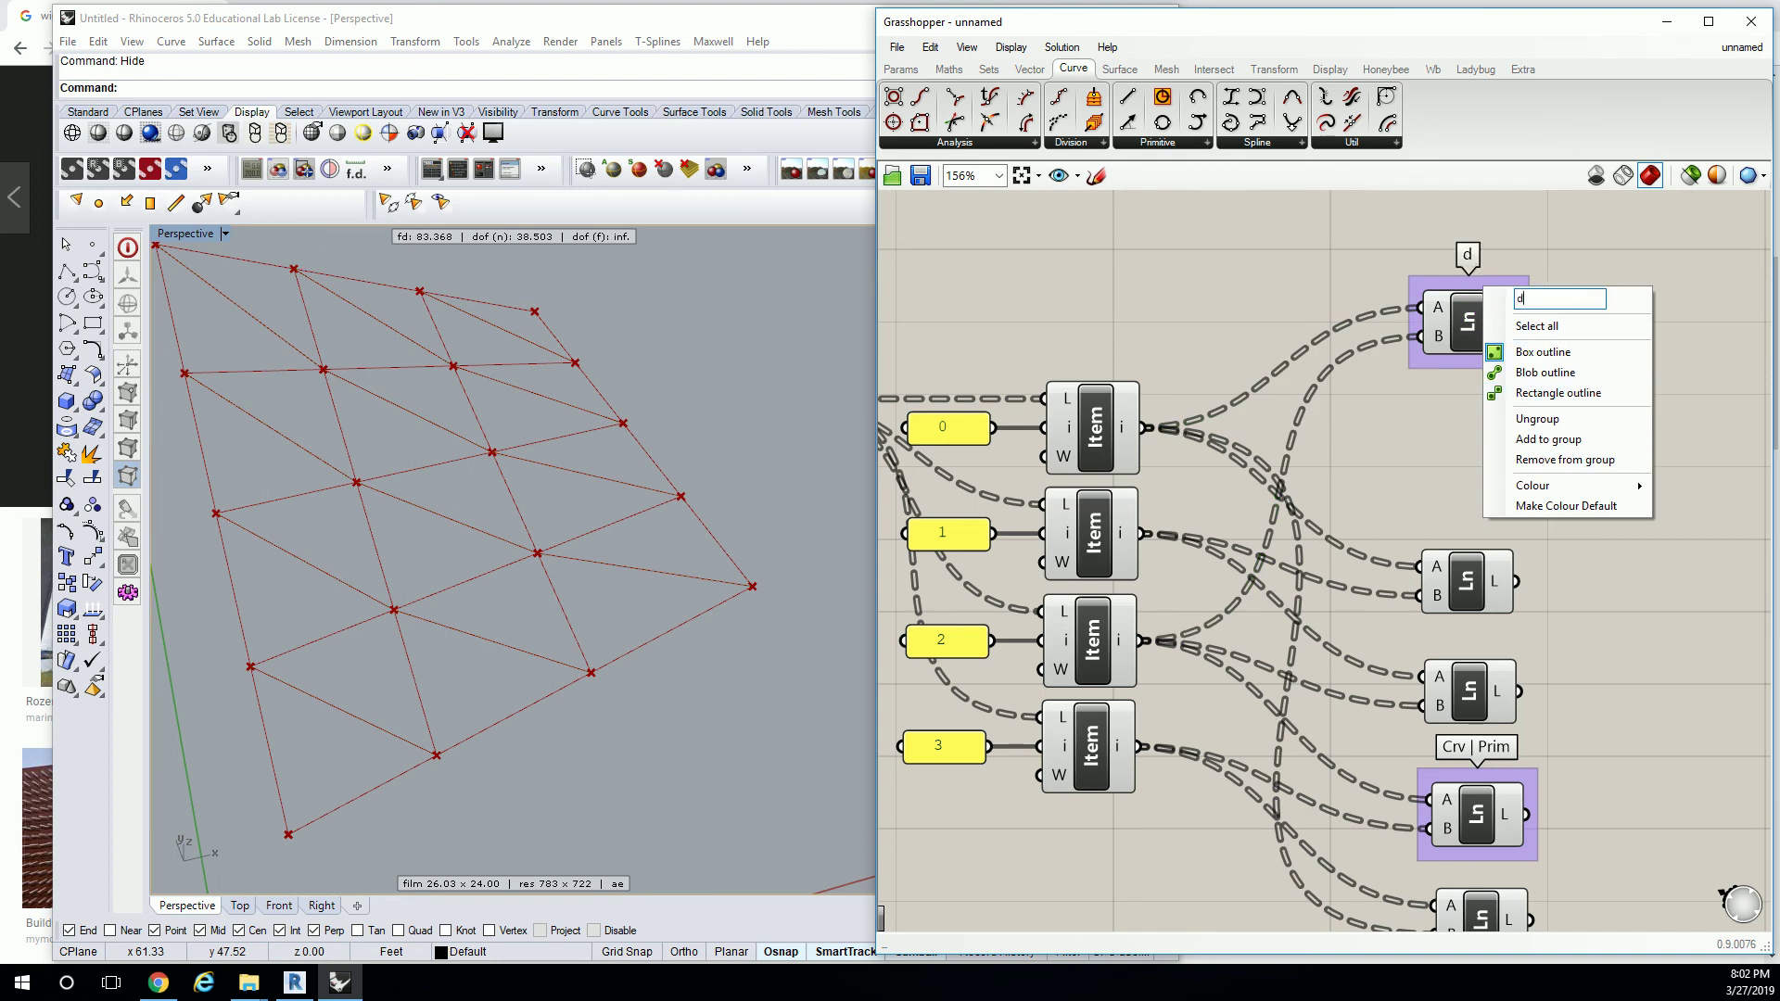
key("BackSpace")
type("Pt")
key("BackSpace")
key("BackSpace")
type("CELL DIAG.")
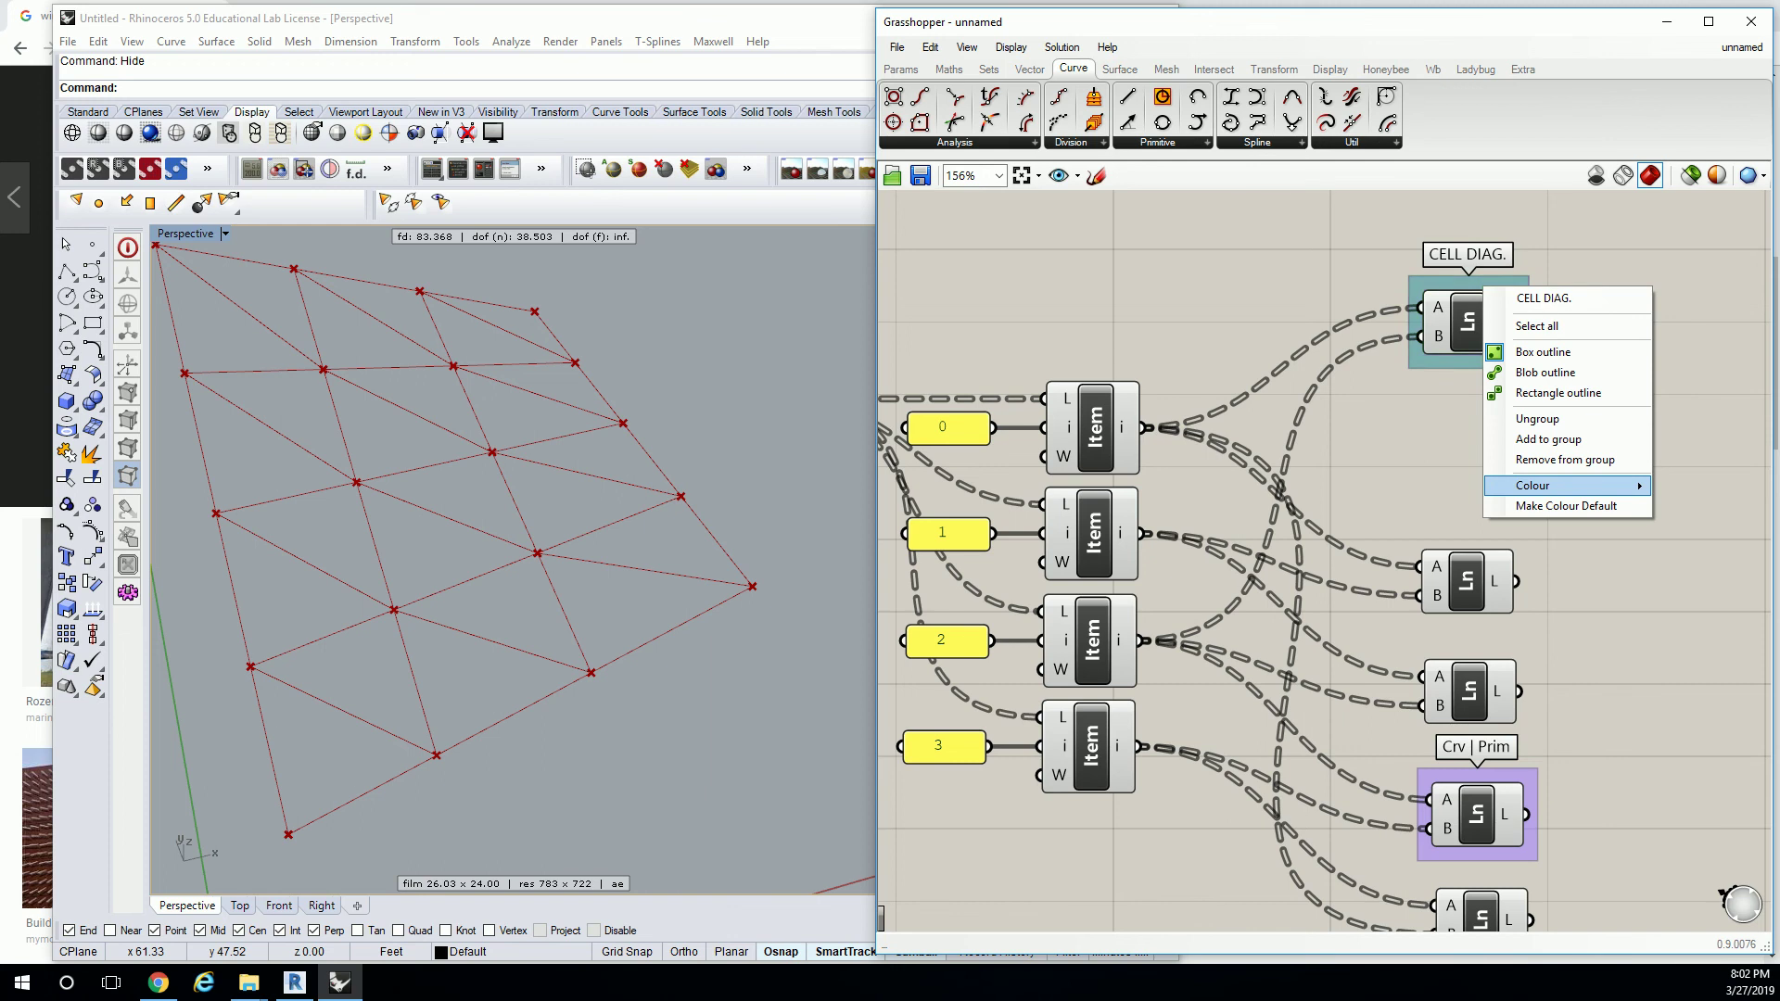
left_click(1400, 397)
Move the CELL DIAG. group down and pan it back into view.
left_click_drag(1468, 322, 1471, 397)
right_click_drag(1551, 650, 1417, 470)
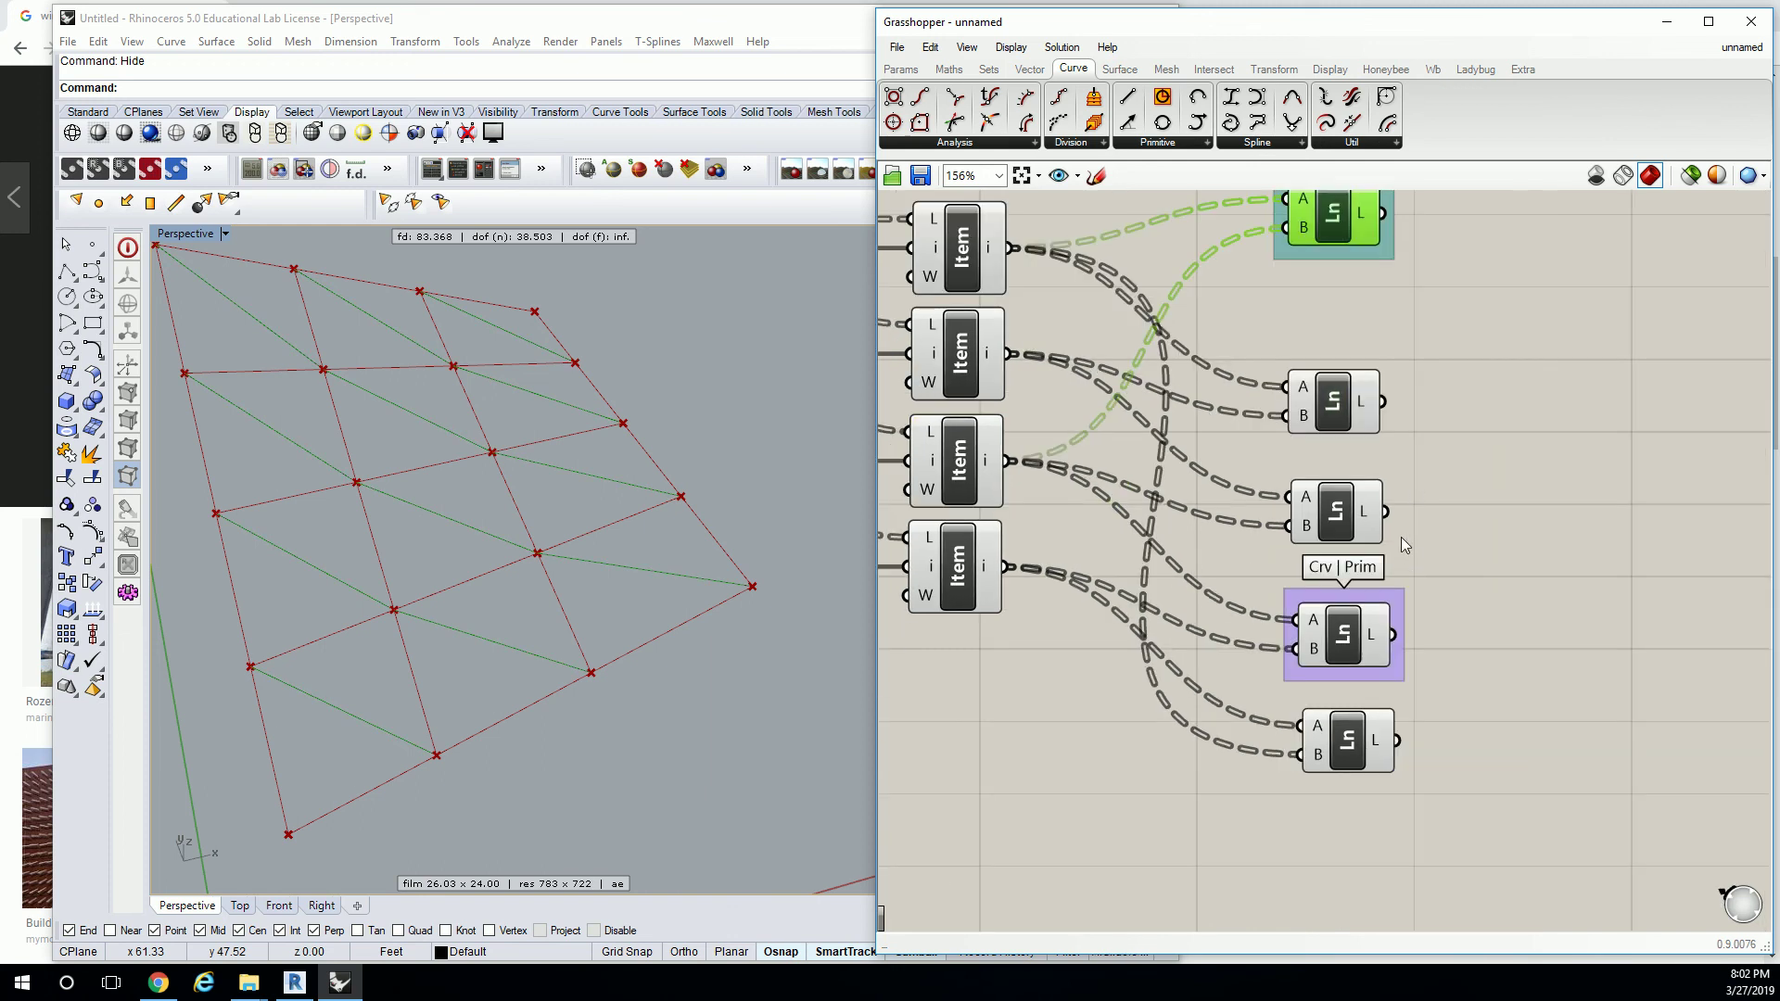
left_click(1545, 380)
right_click_drag(1524, 295, 1427, 328)
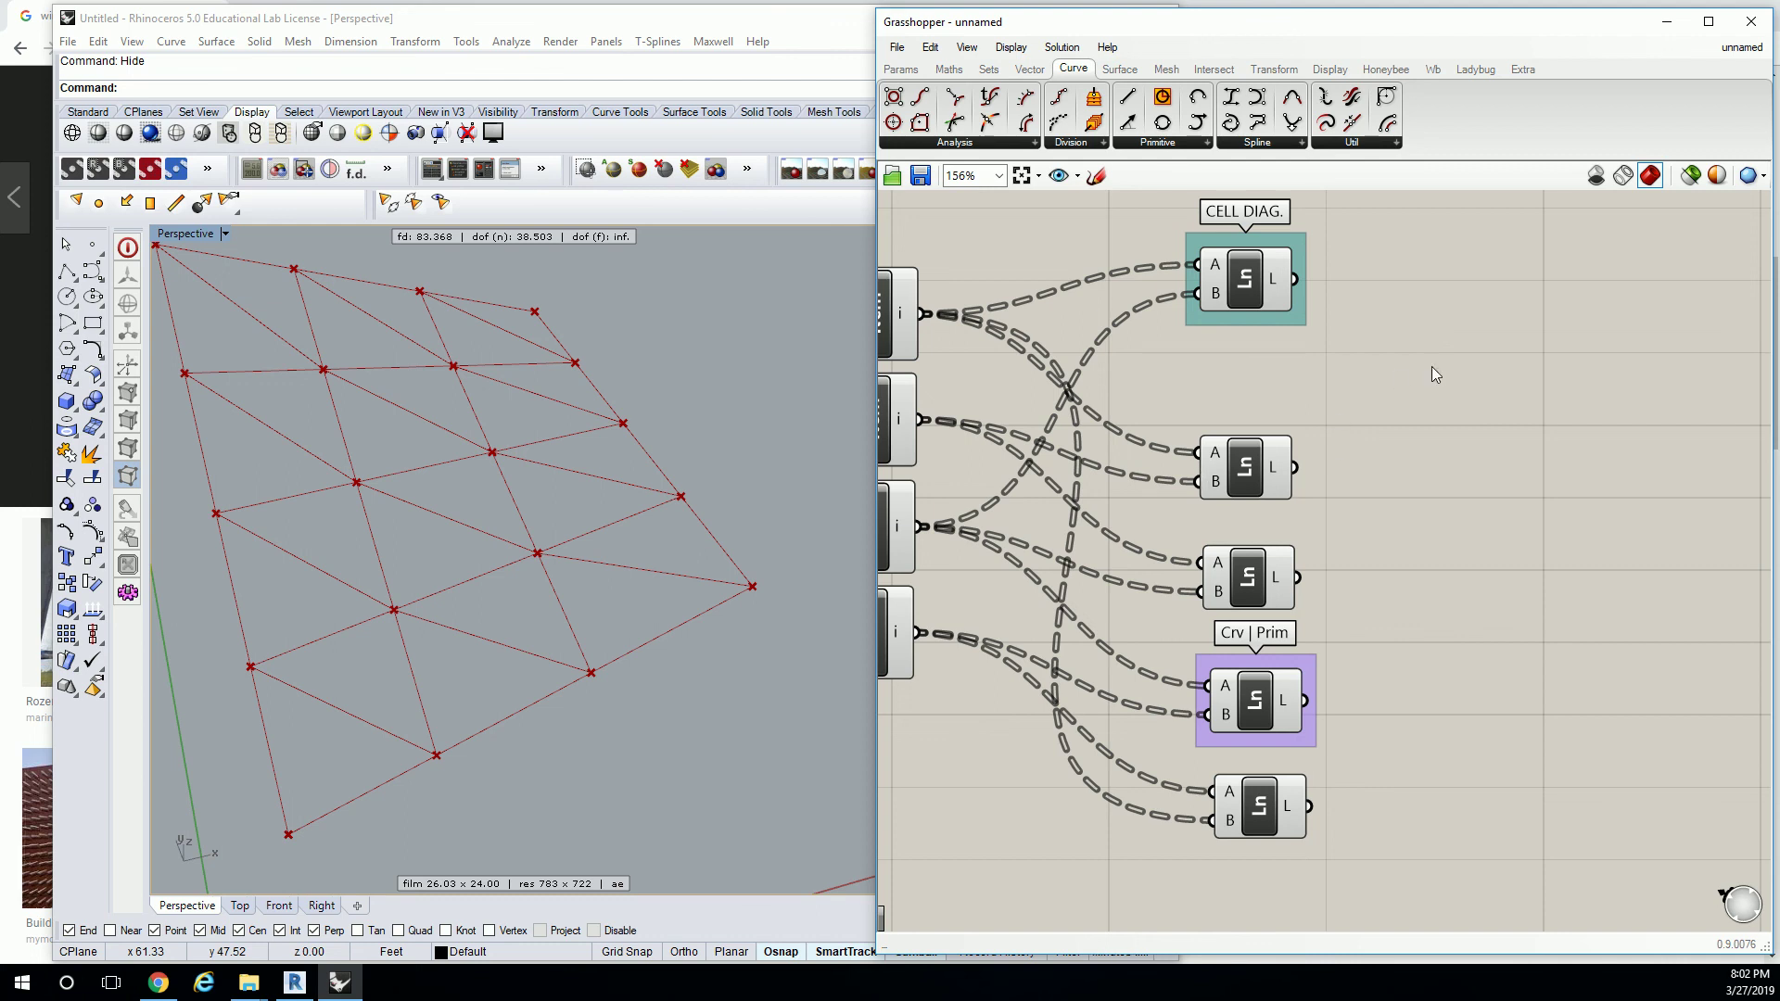
Place a Boundary Surfaces component from Surface > Freeform, deleting an accidental 4Point Surface.
right_click_drag(1432, 366, 1452, 405)
left_click(1119, 69)
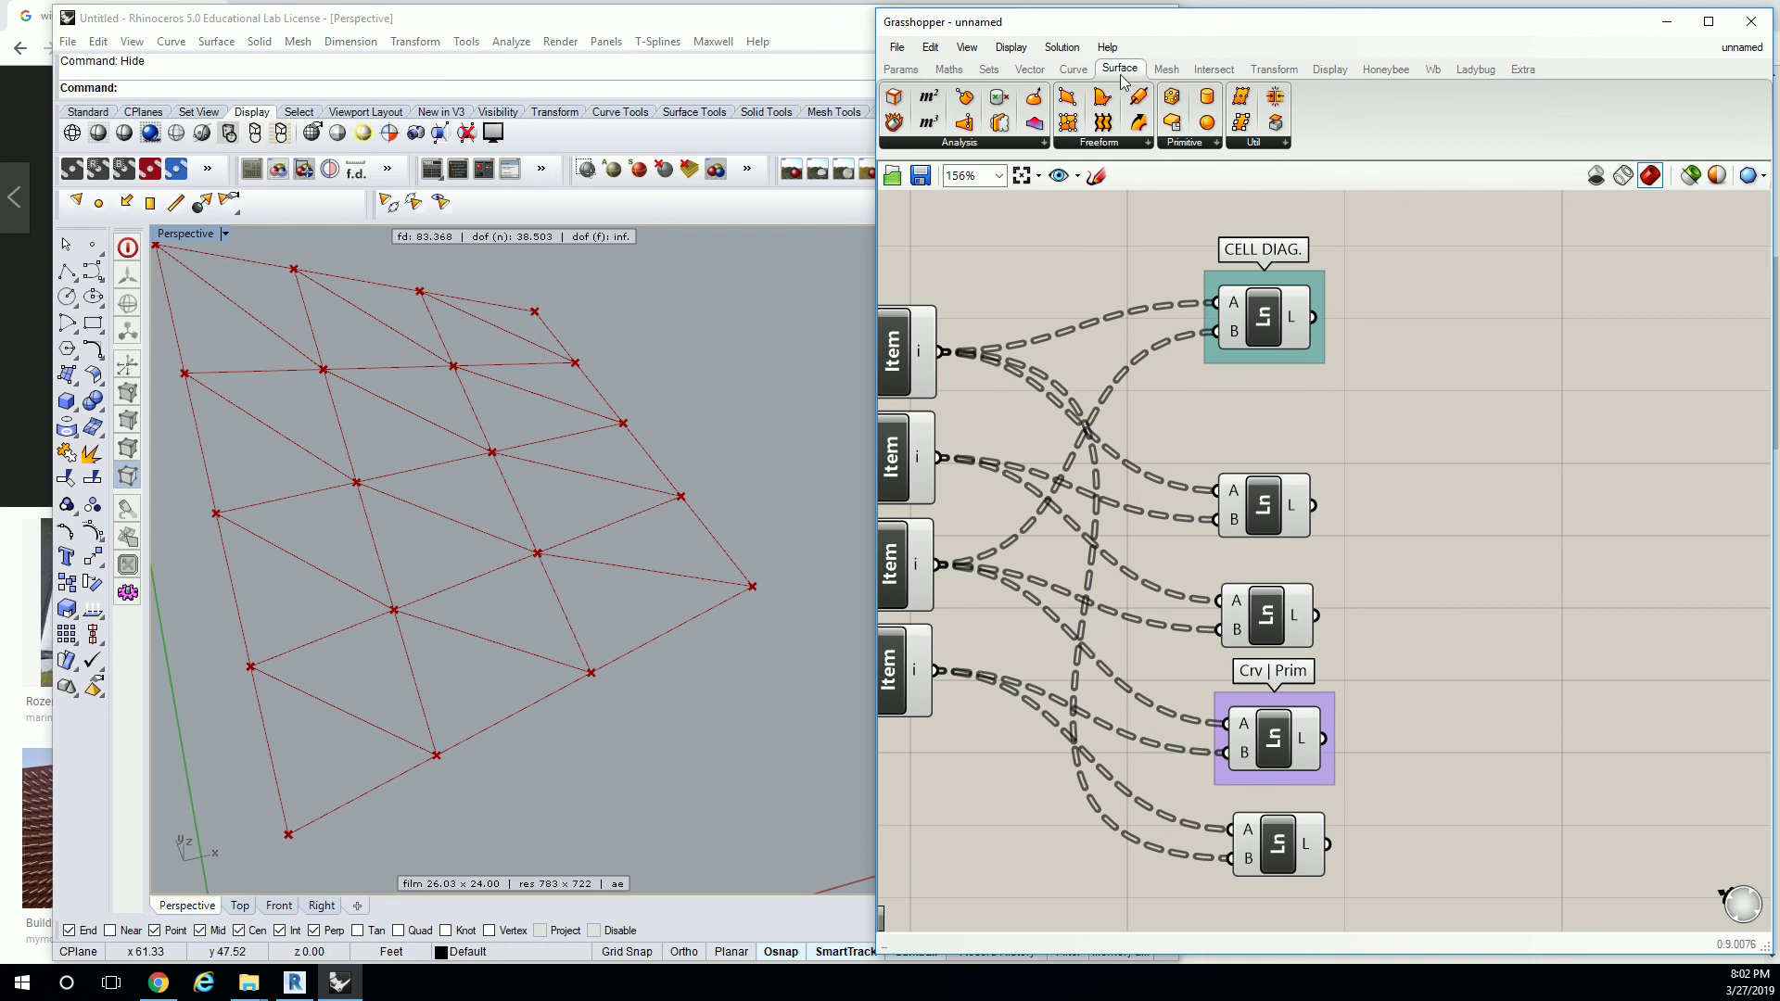
left_click(1126, 143)
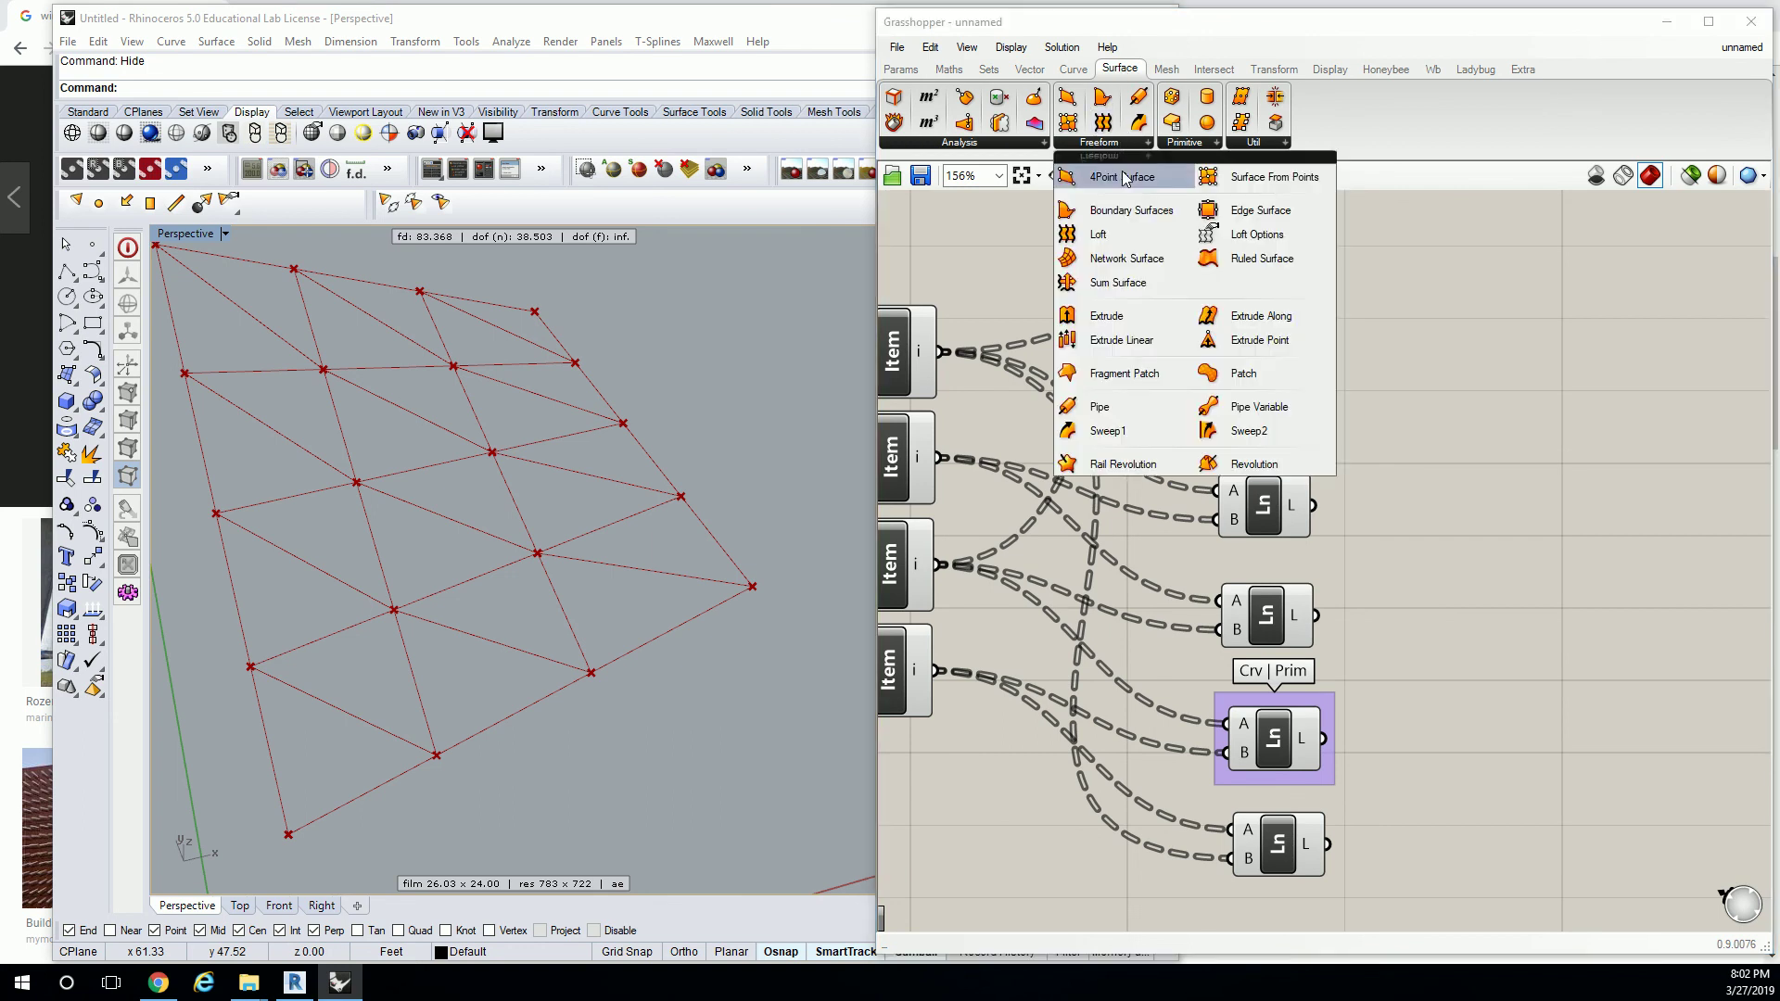
left_click(1125, 177)
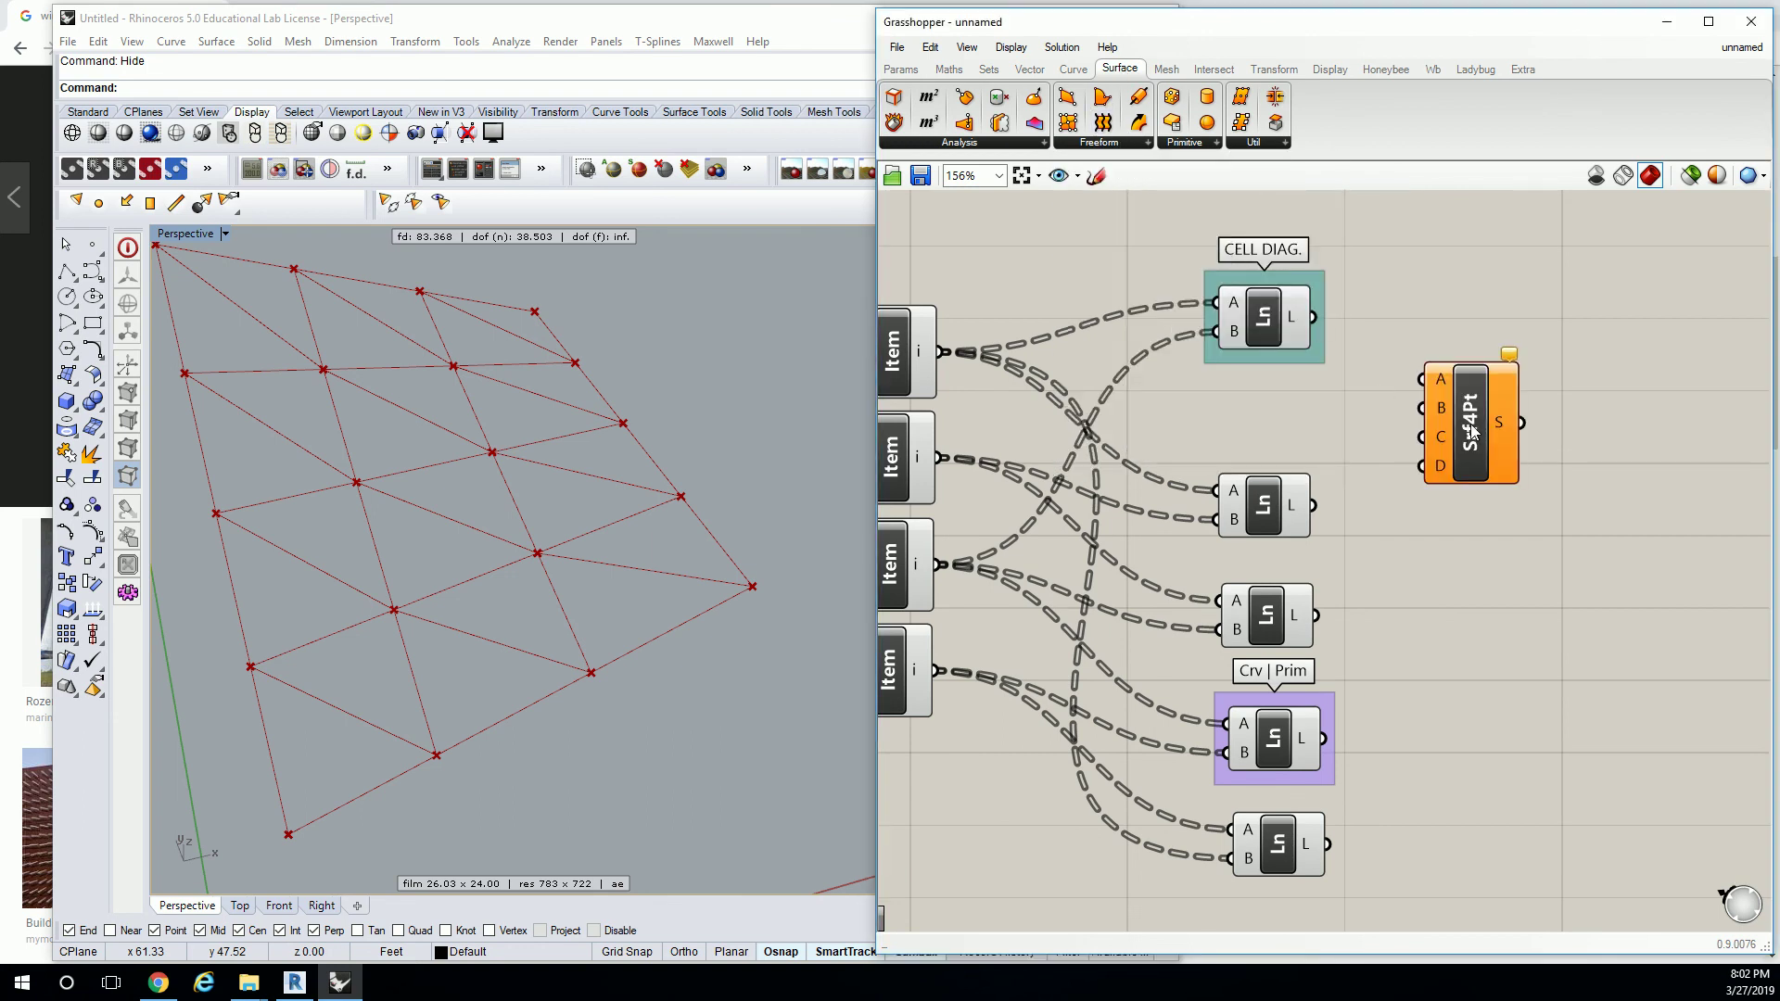
left_click(1474, 424)
key("Delete")
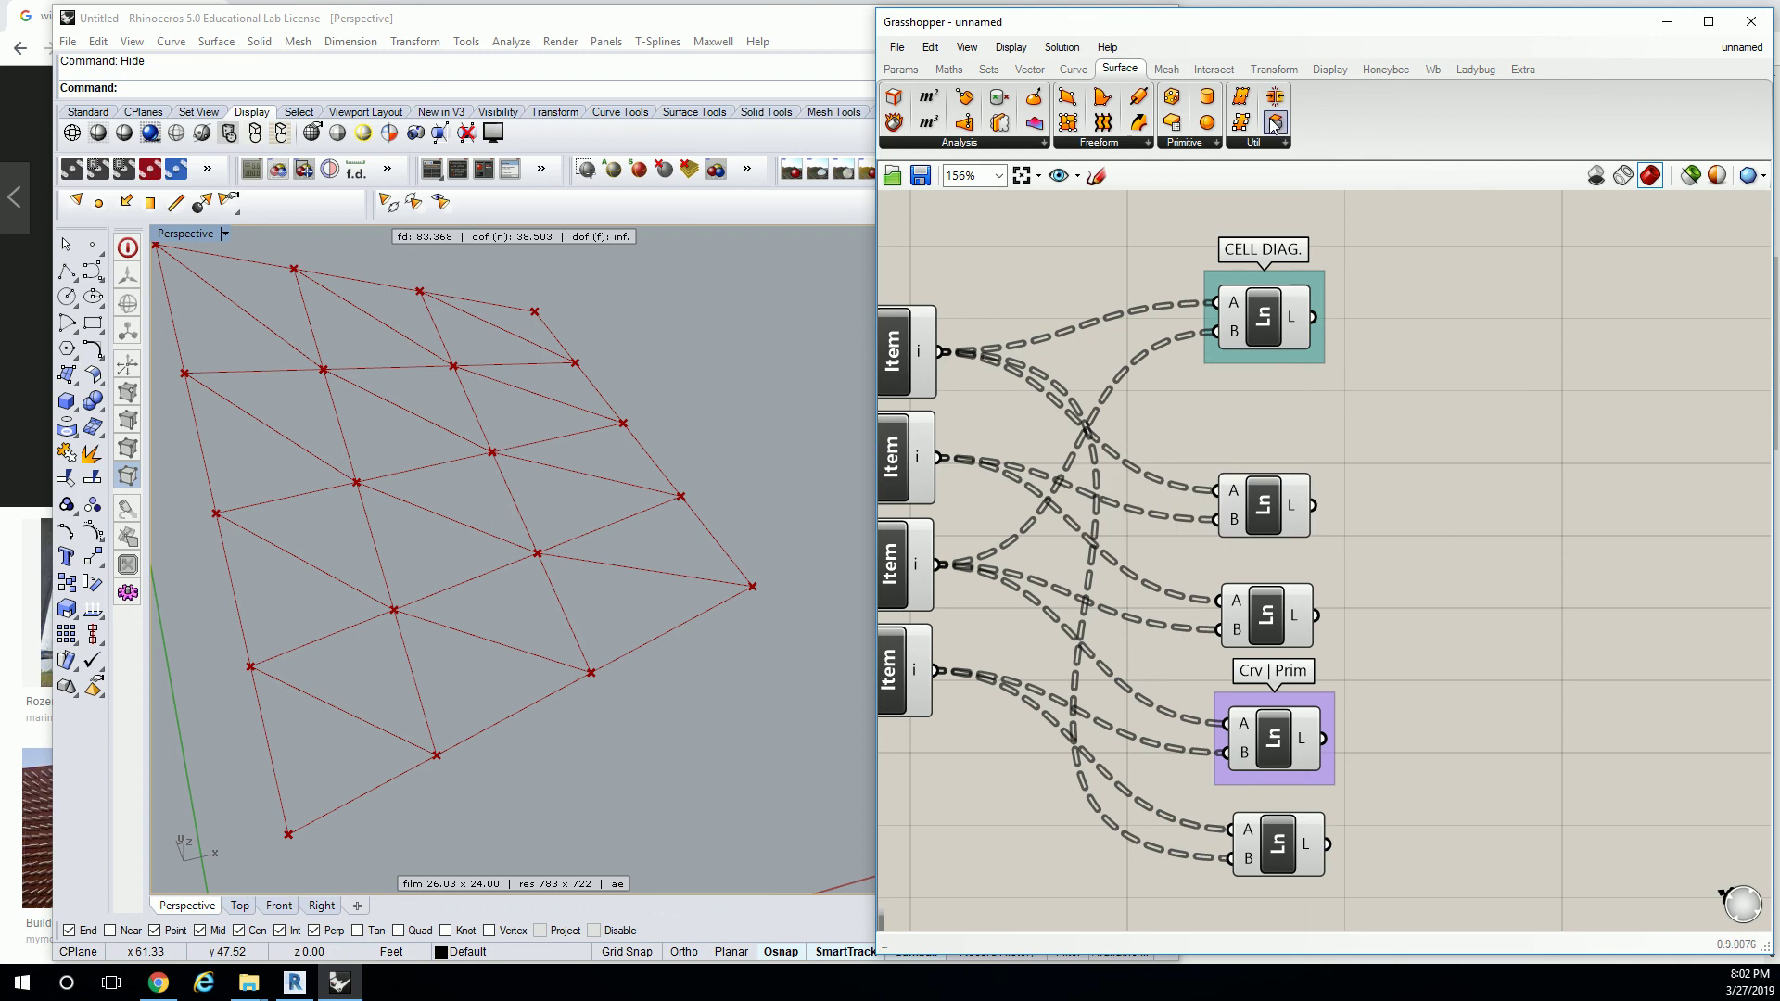
left_click(1100, 144)
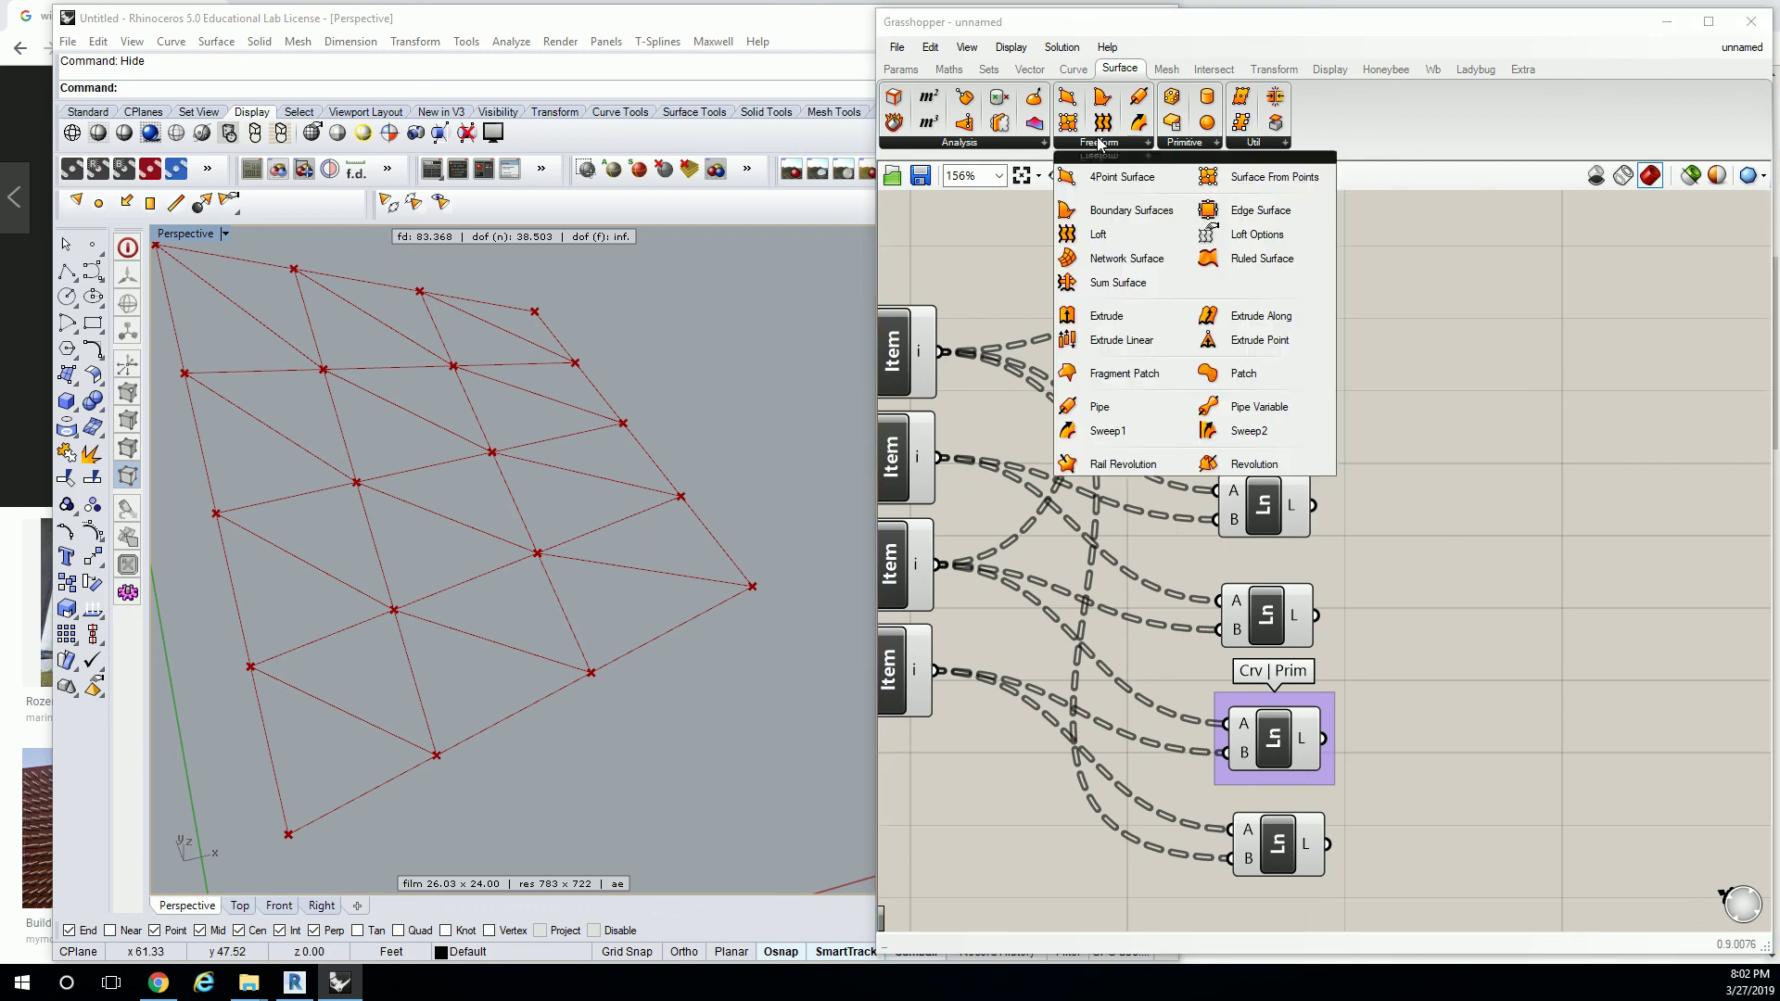
left_click(1130, 211)
left_click(1475, 517)
left_click_drag(1542, 513, 1549, 509)
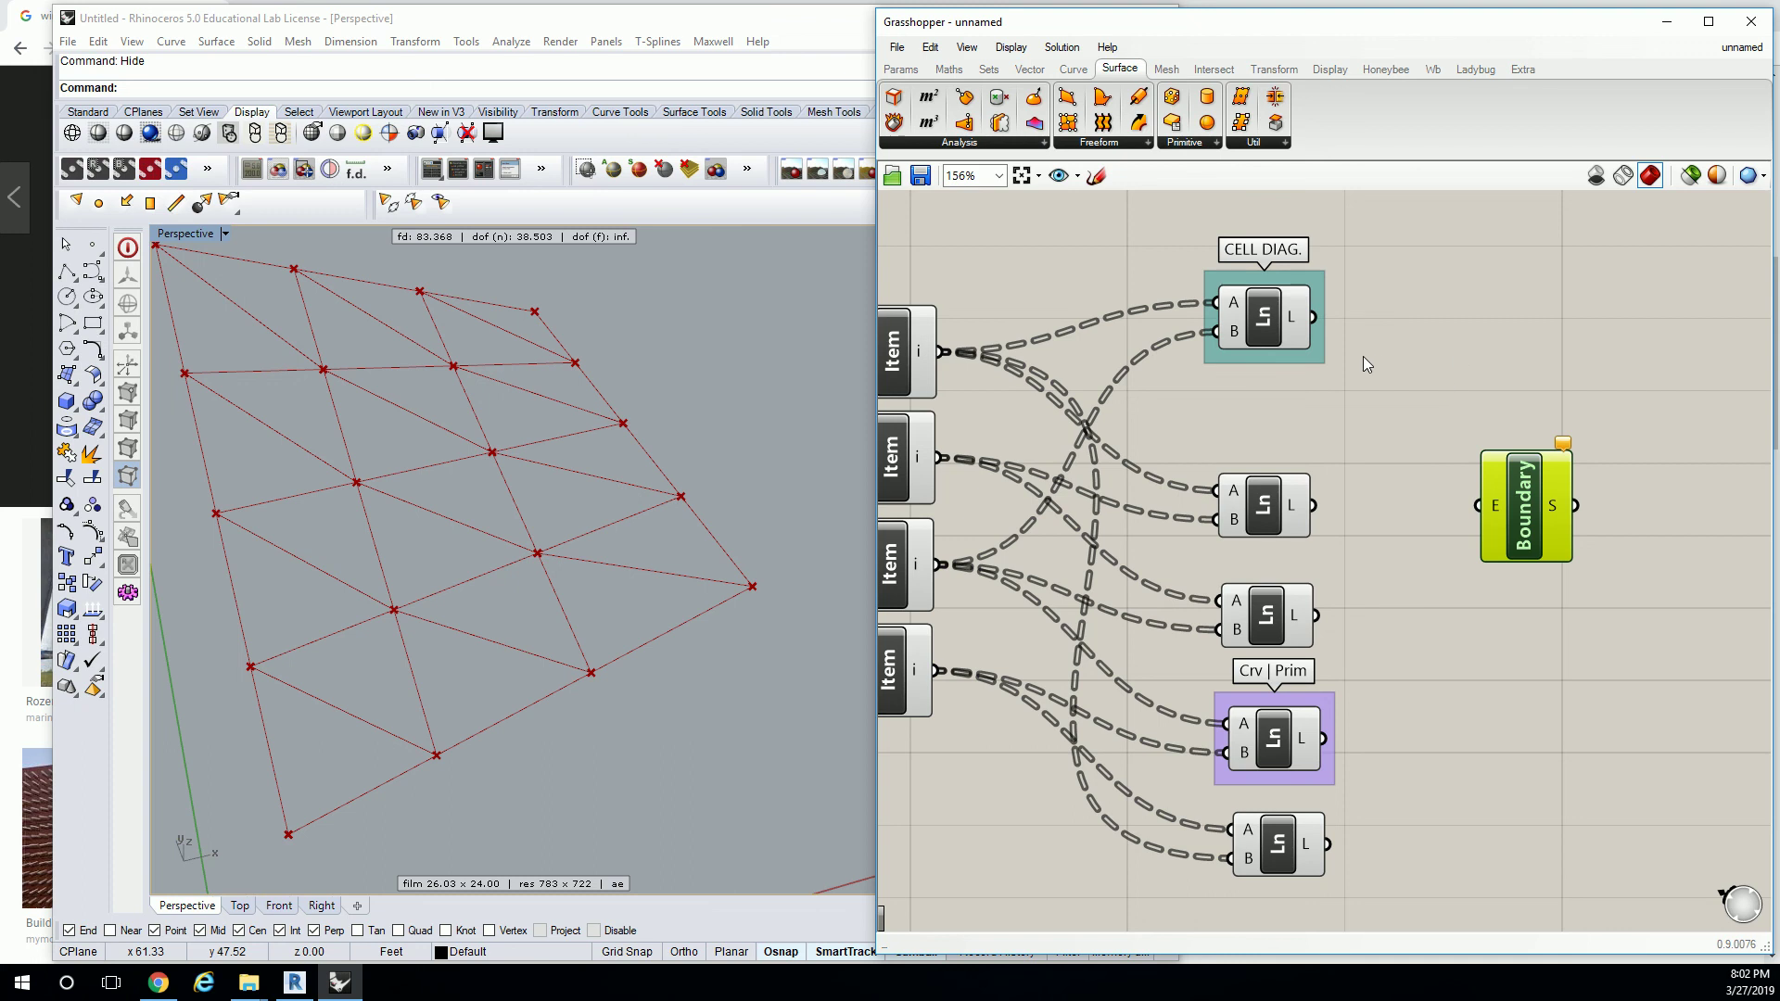
Inspect the lines drawn by the CELL DIAG., second and third Line components.
left_click(1287, 325)
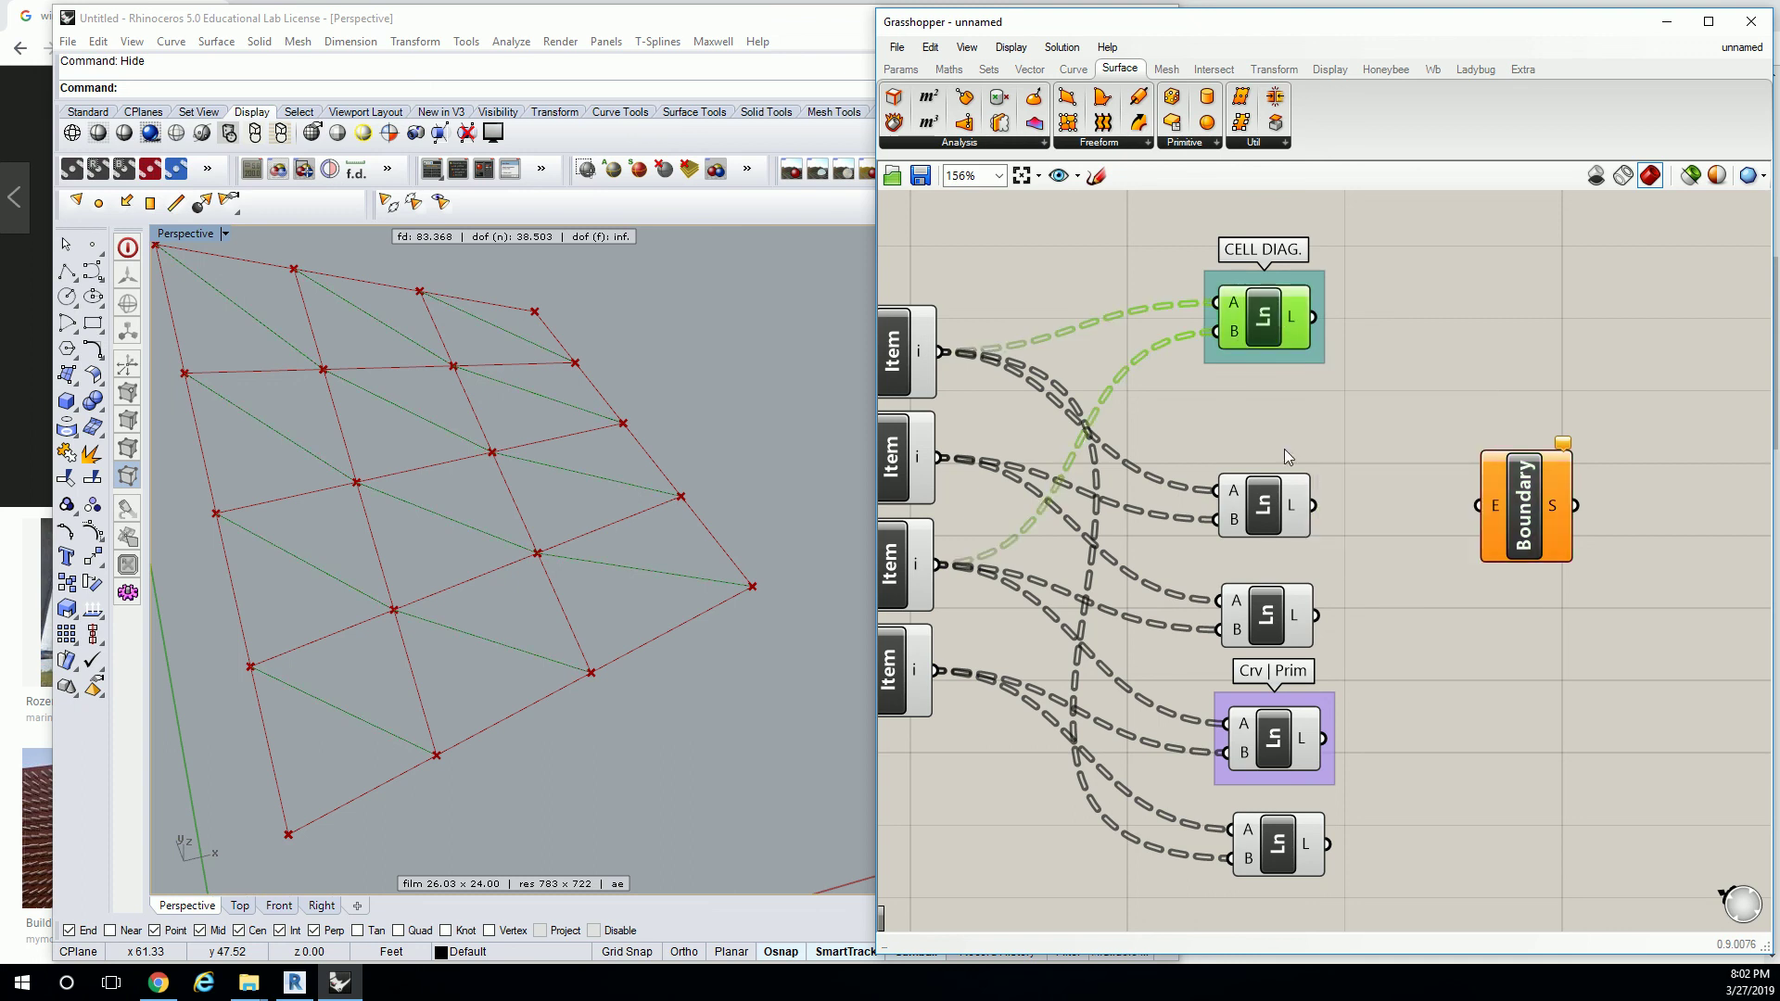
left_click(1284, 505)
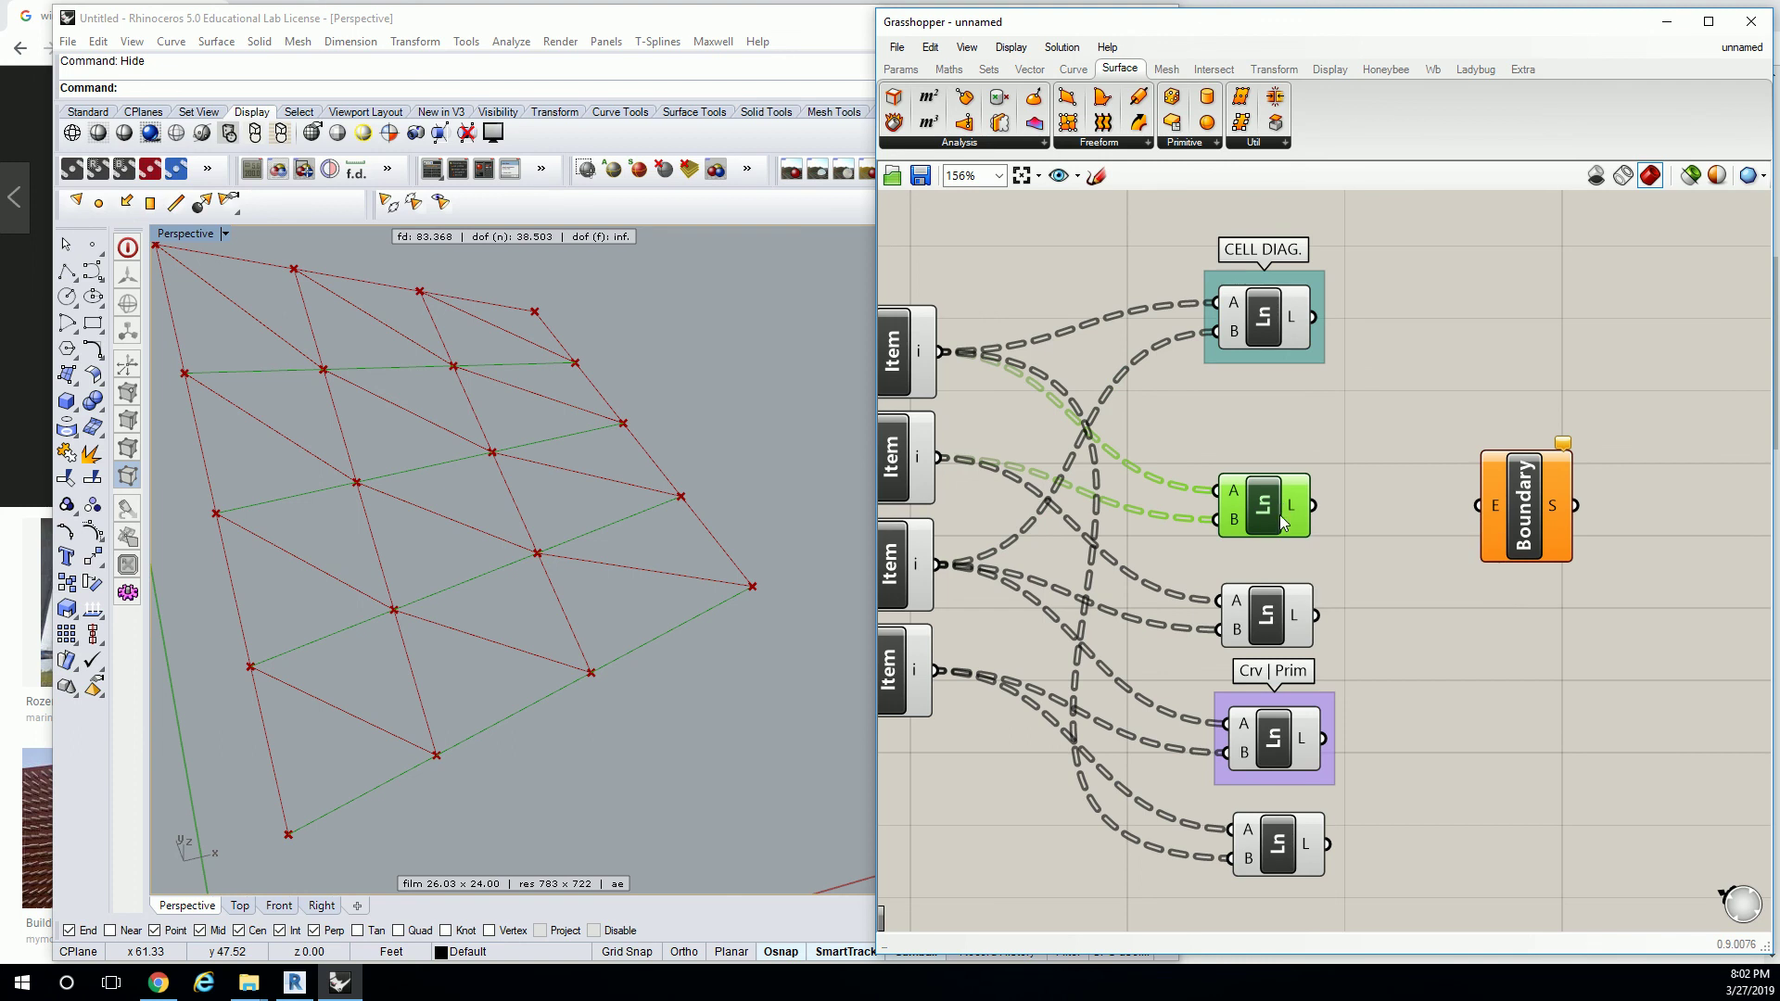
left_click(1273, 617)
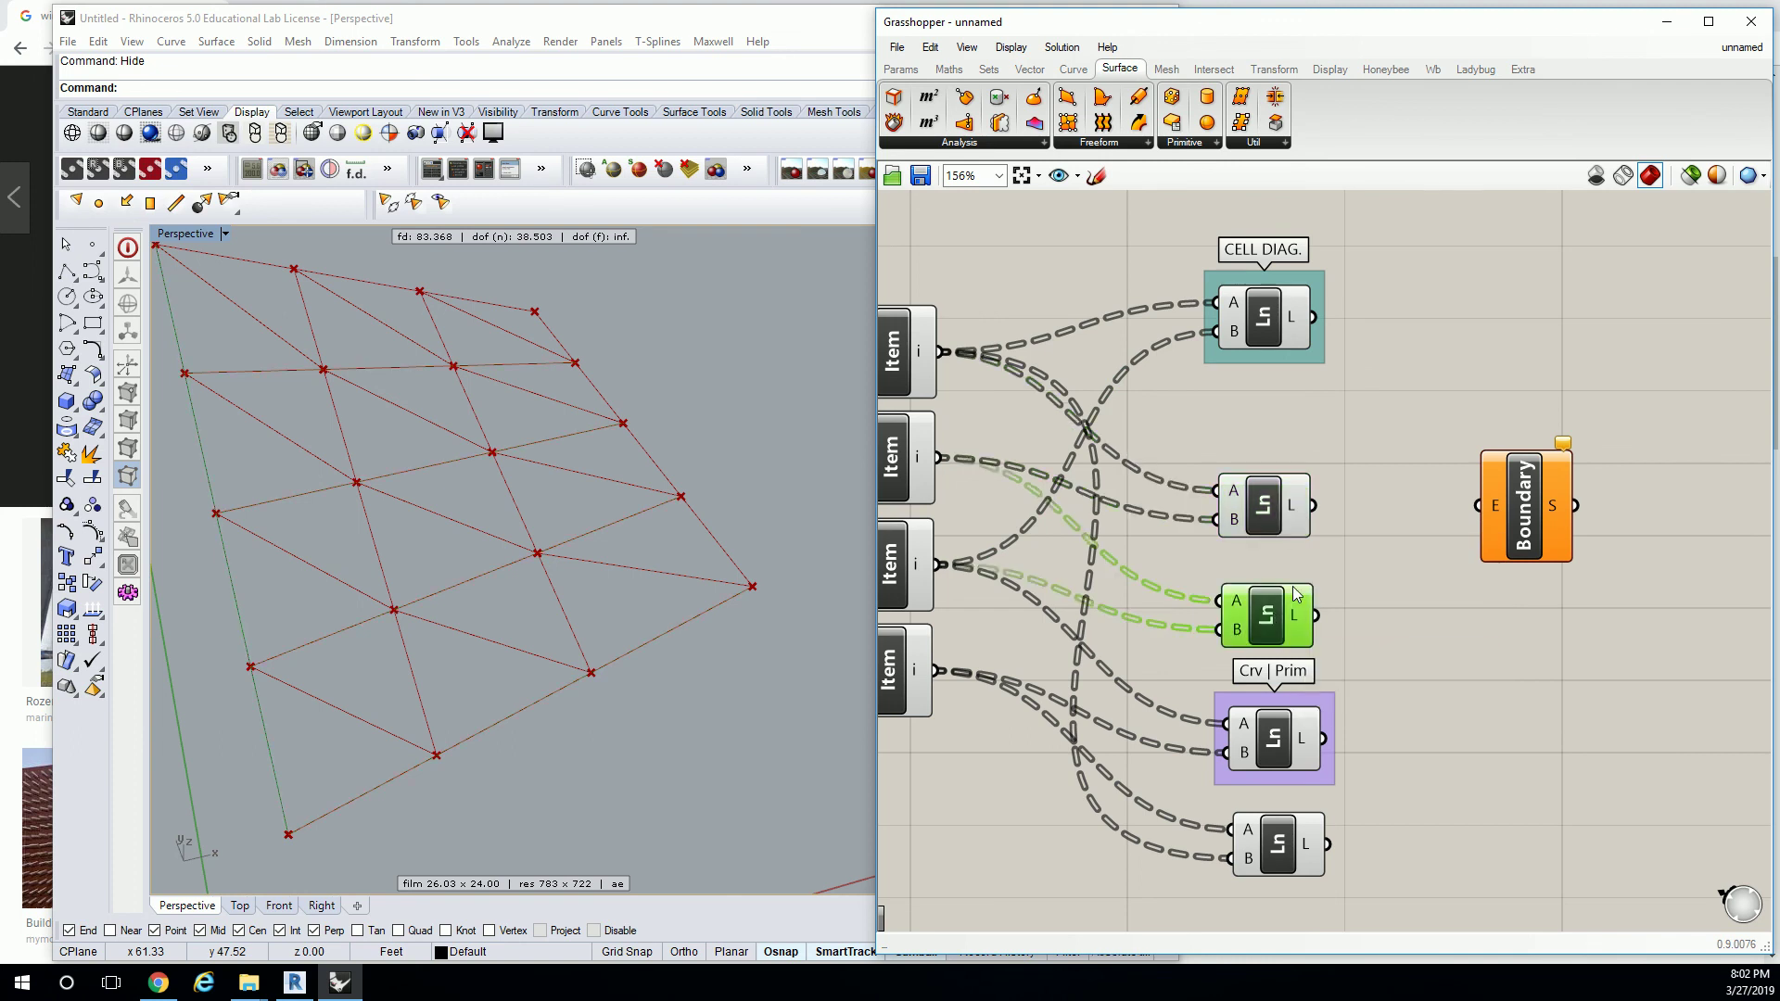
left_click(1294, 388)
Connect those three Line outputs into Boundary's E input to fill triangular half-panels.
left_click_drag(1315, 317, 1478, 505)
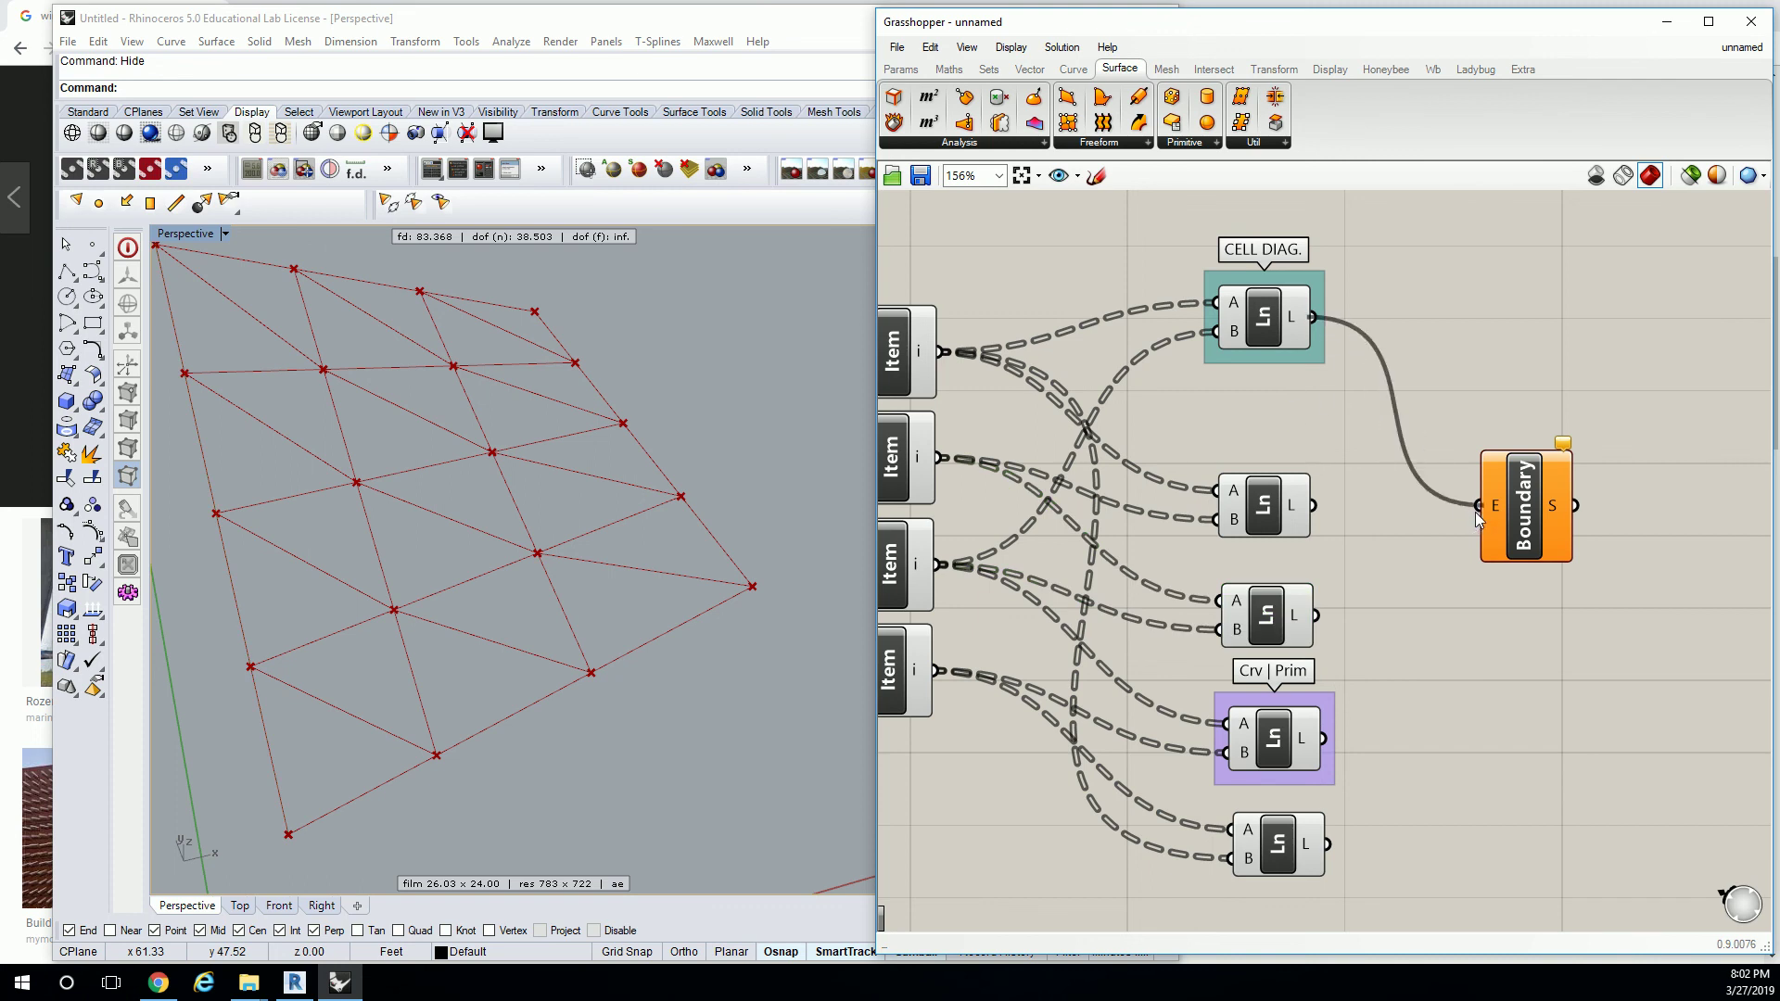
left_click_drag(1315, 506, 1480, 508, "shift")
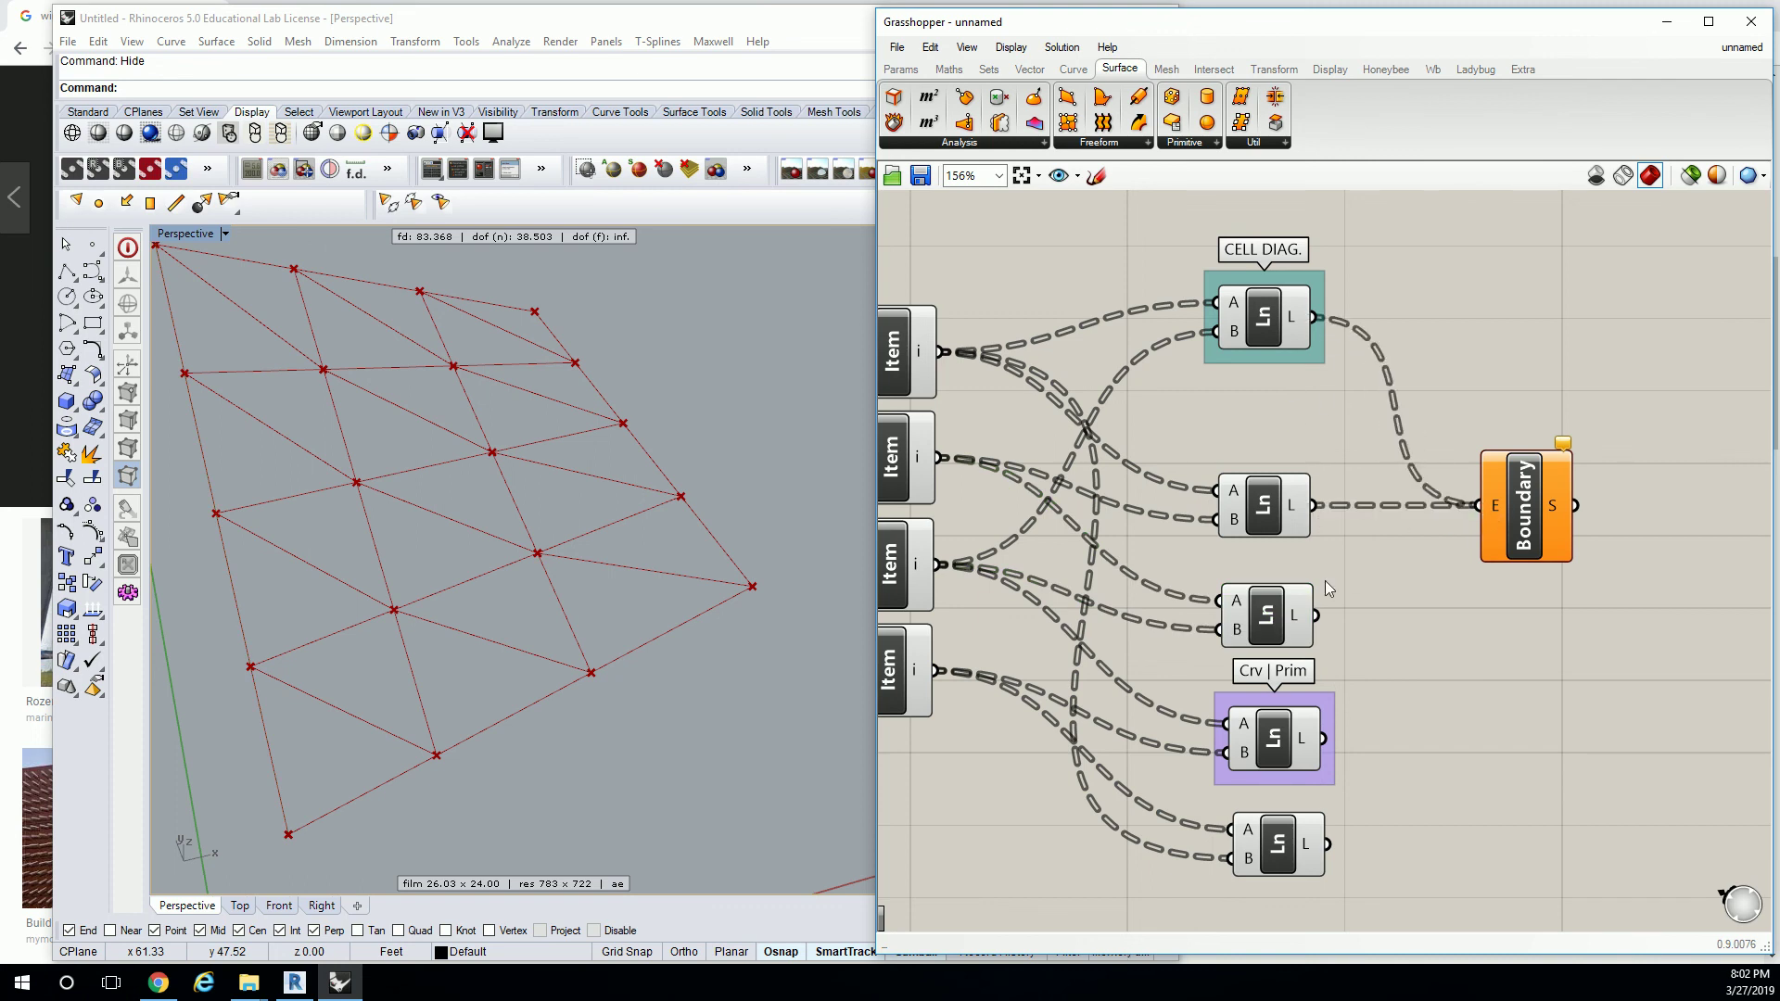
left_click_drag(1317, 615, 1480, 506, "shift")
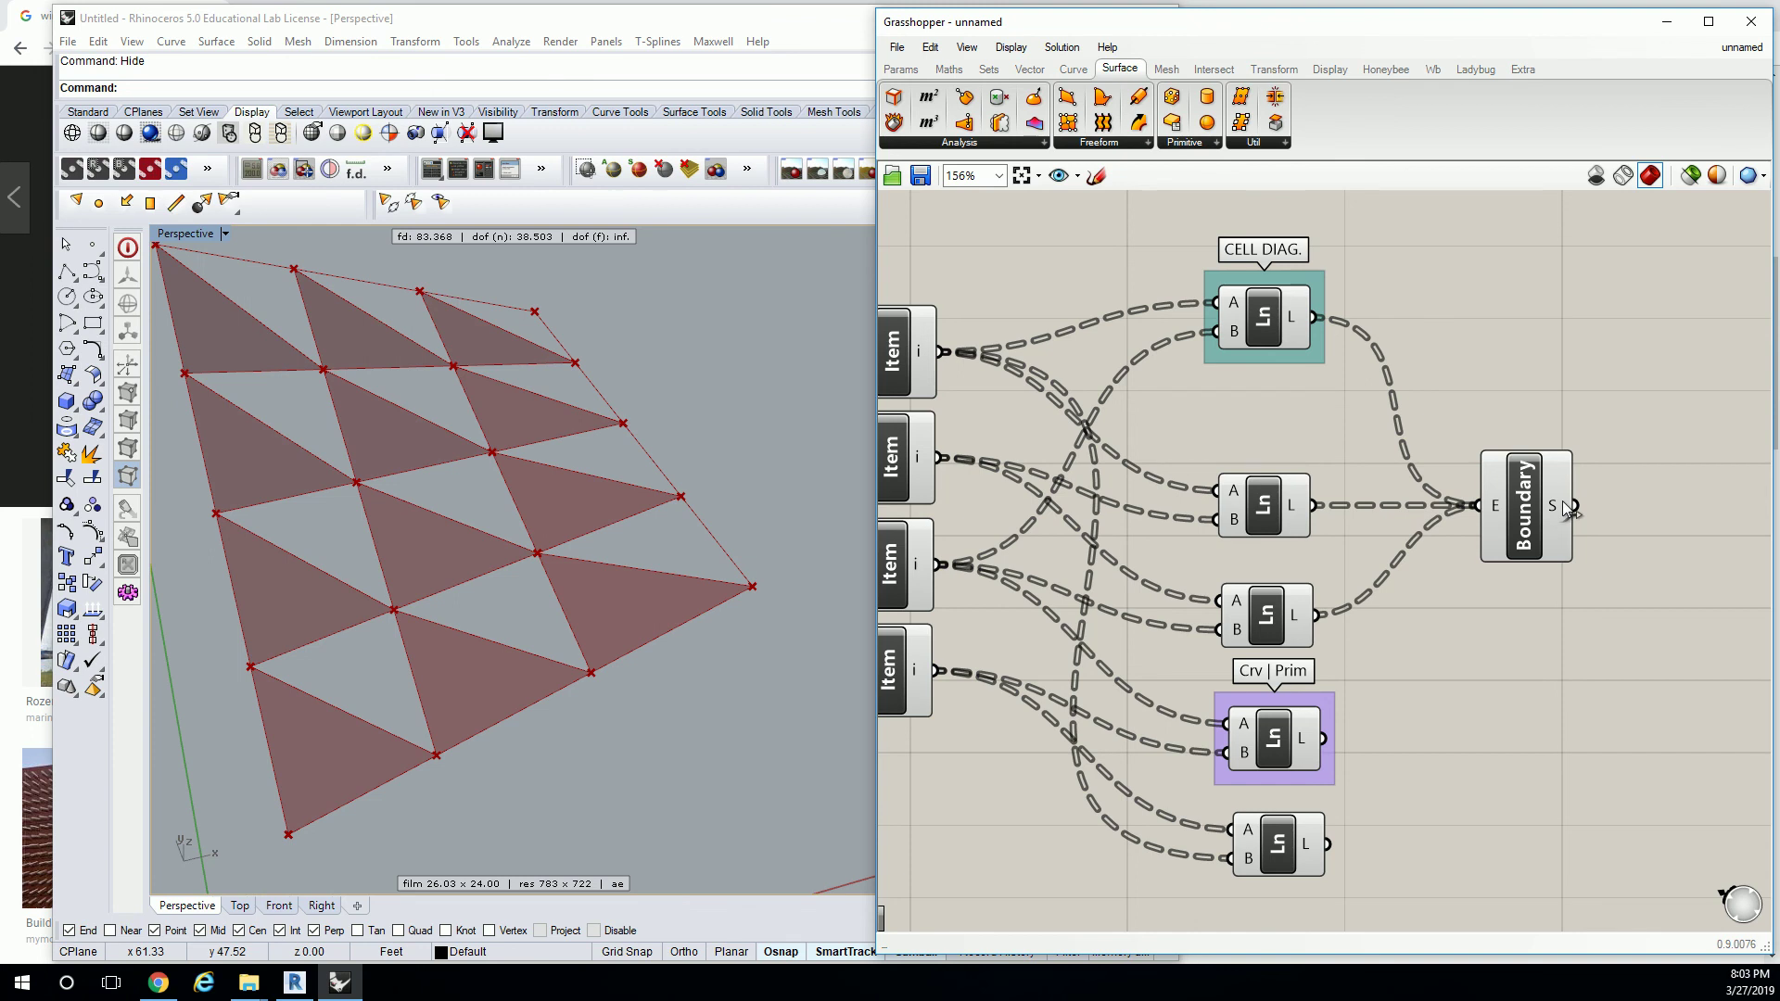
left_click(1532, 515)
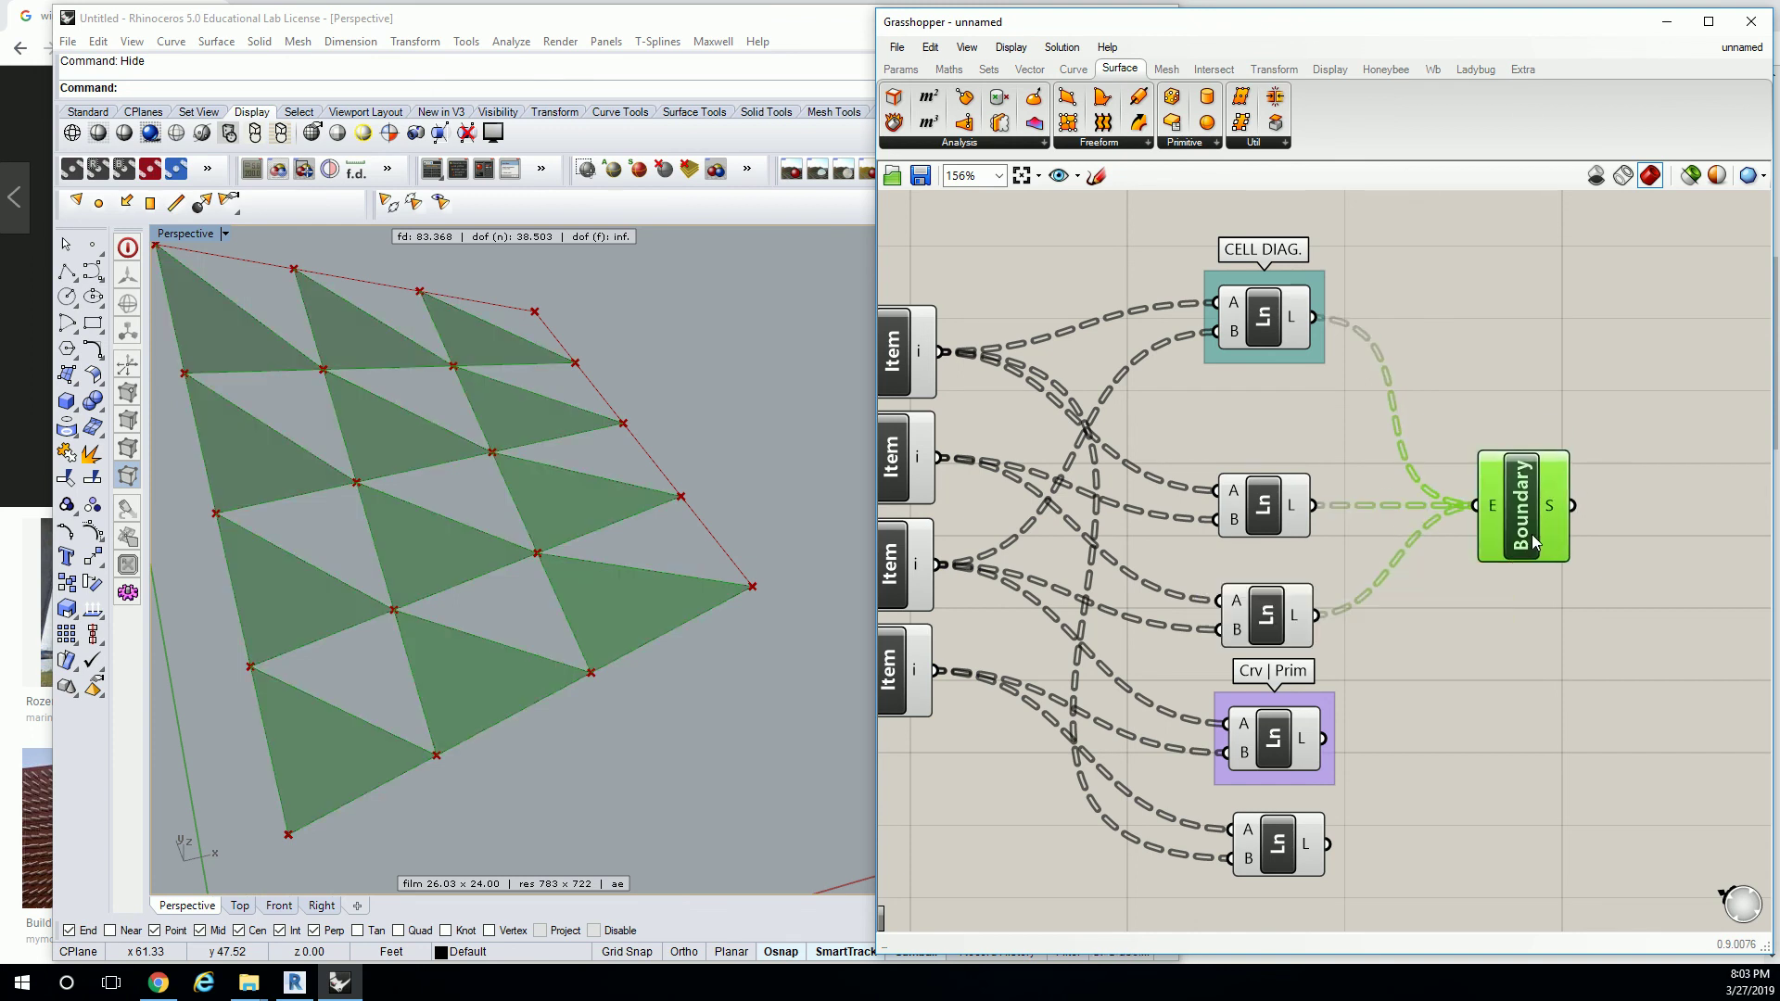
right_click(1499, 503)
mouse_move(1568, 591)
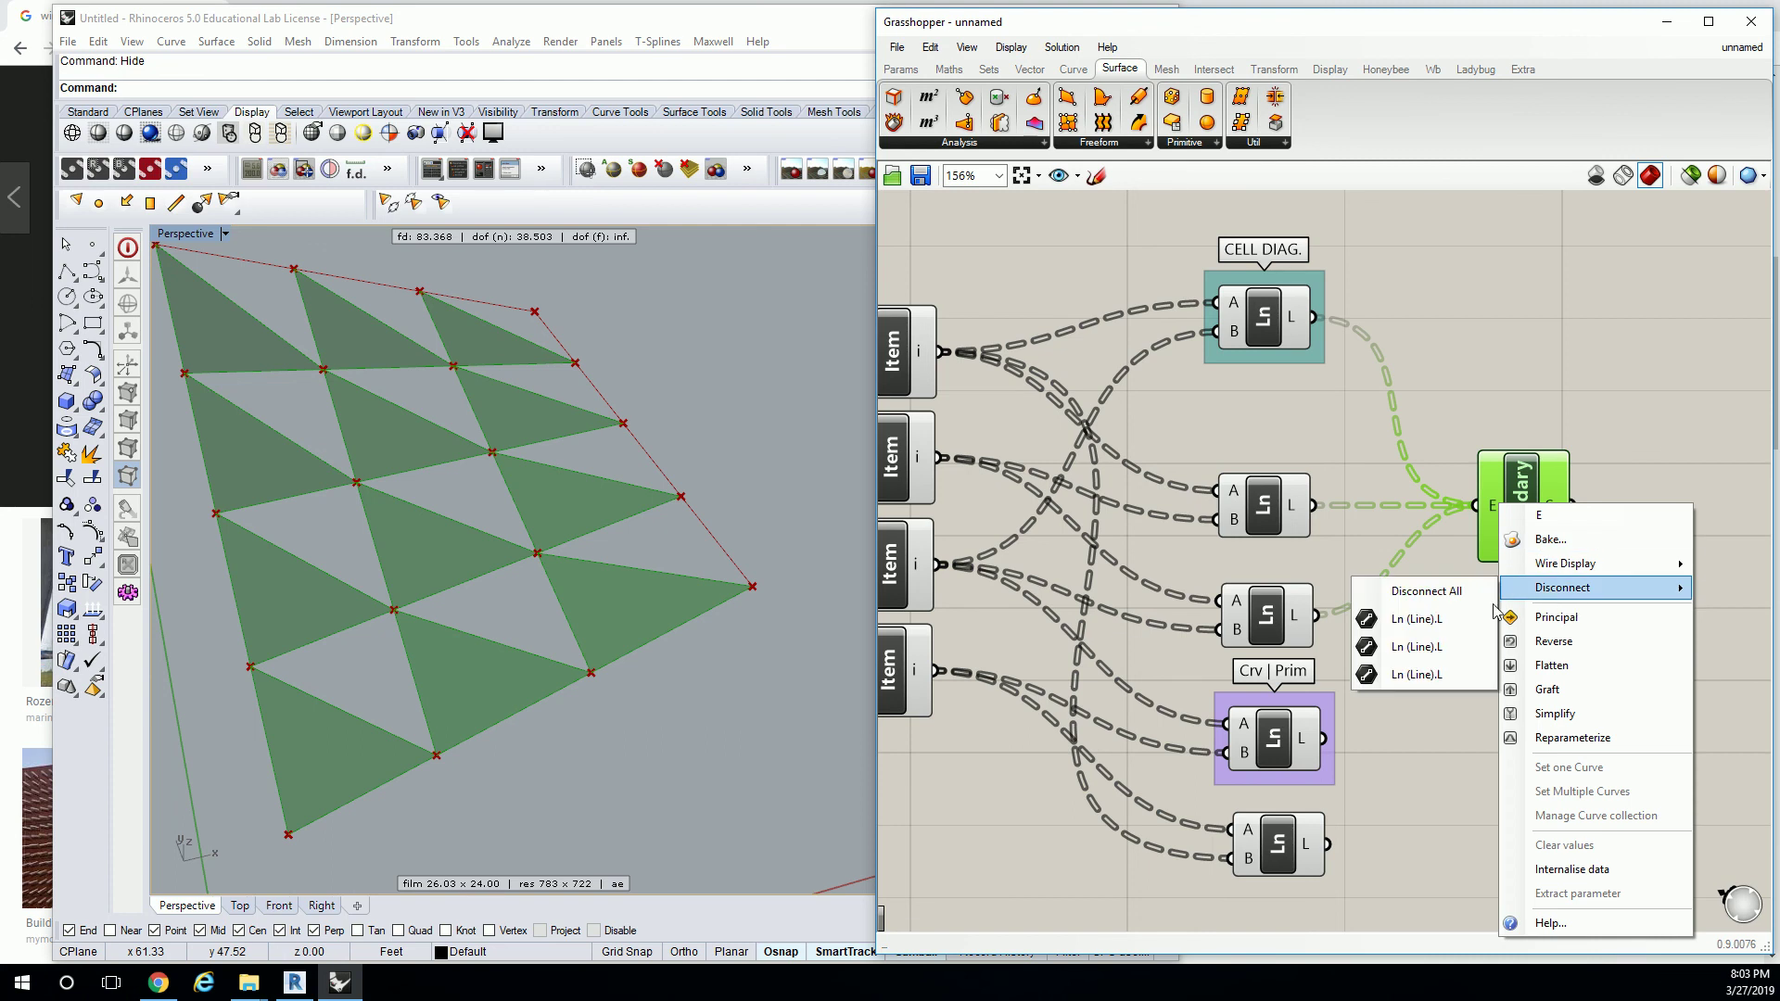
left_click(1417, 674)
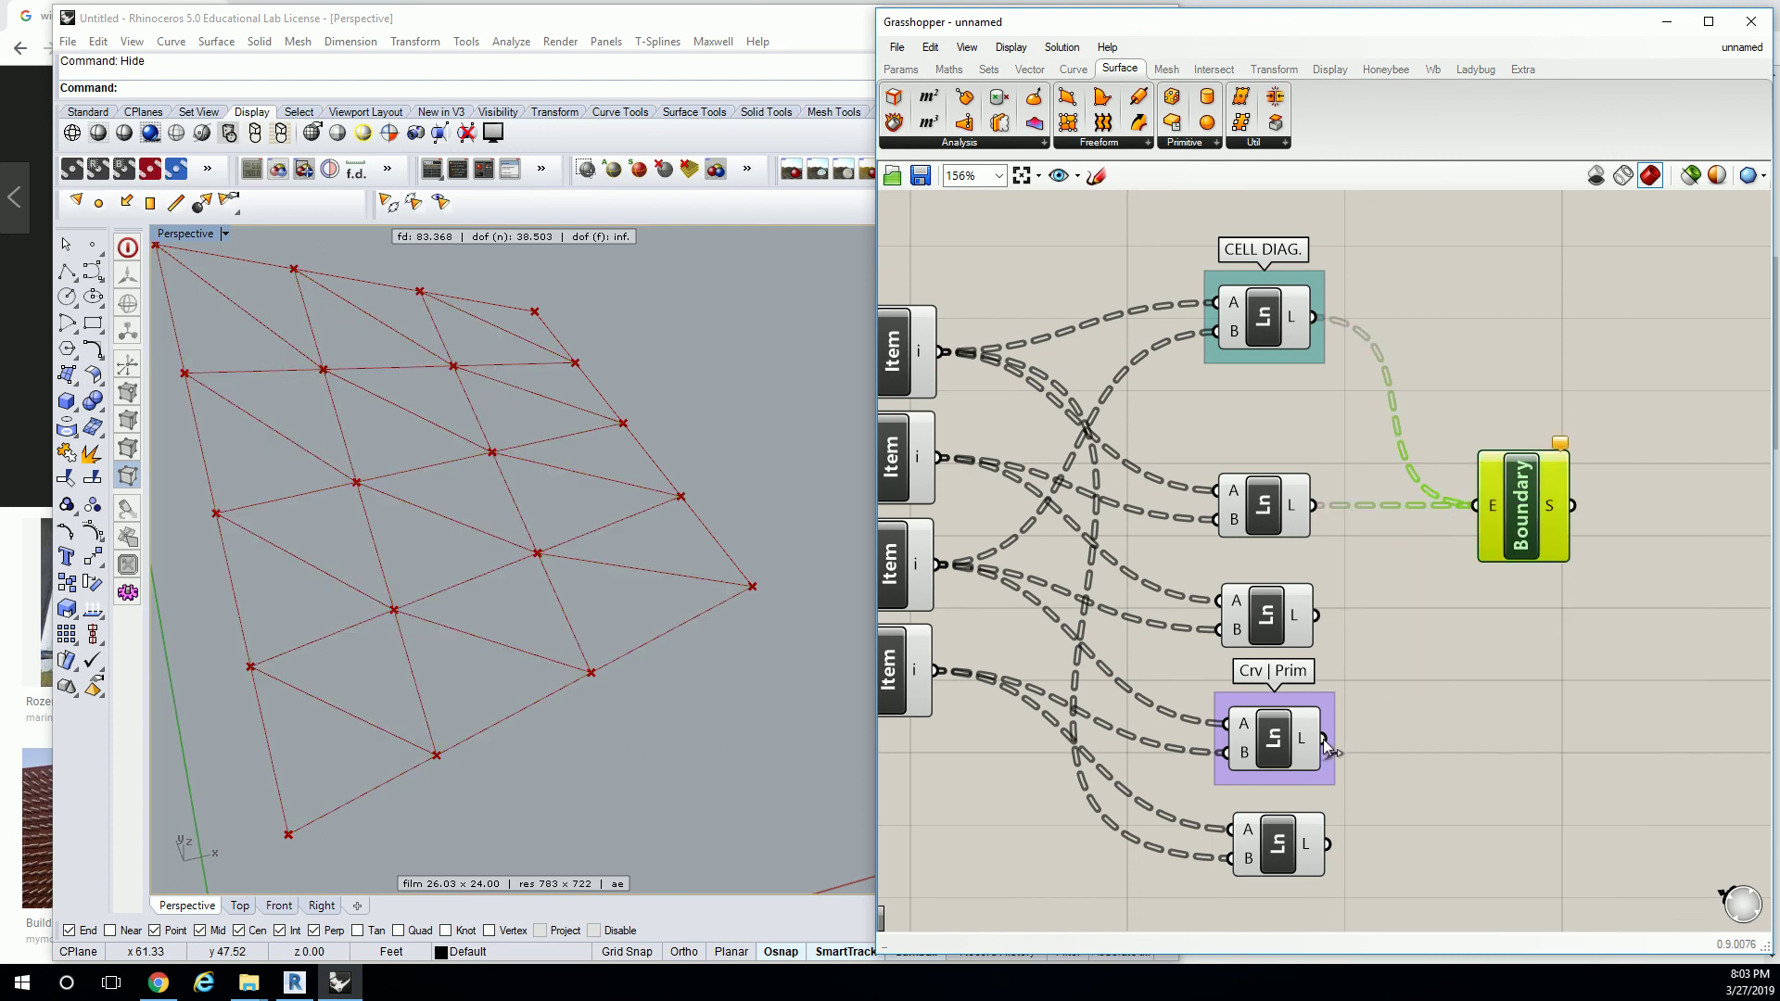
left_click_drag(1324, 738, 1483, 509)
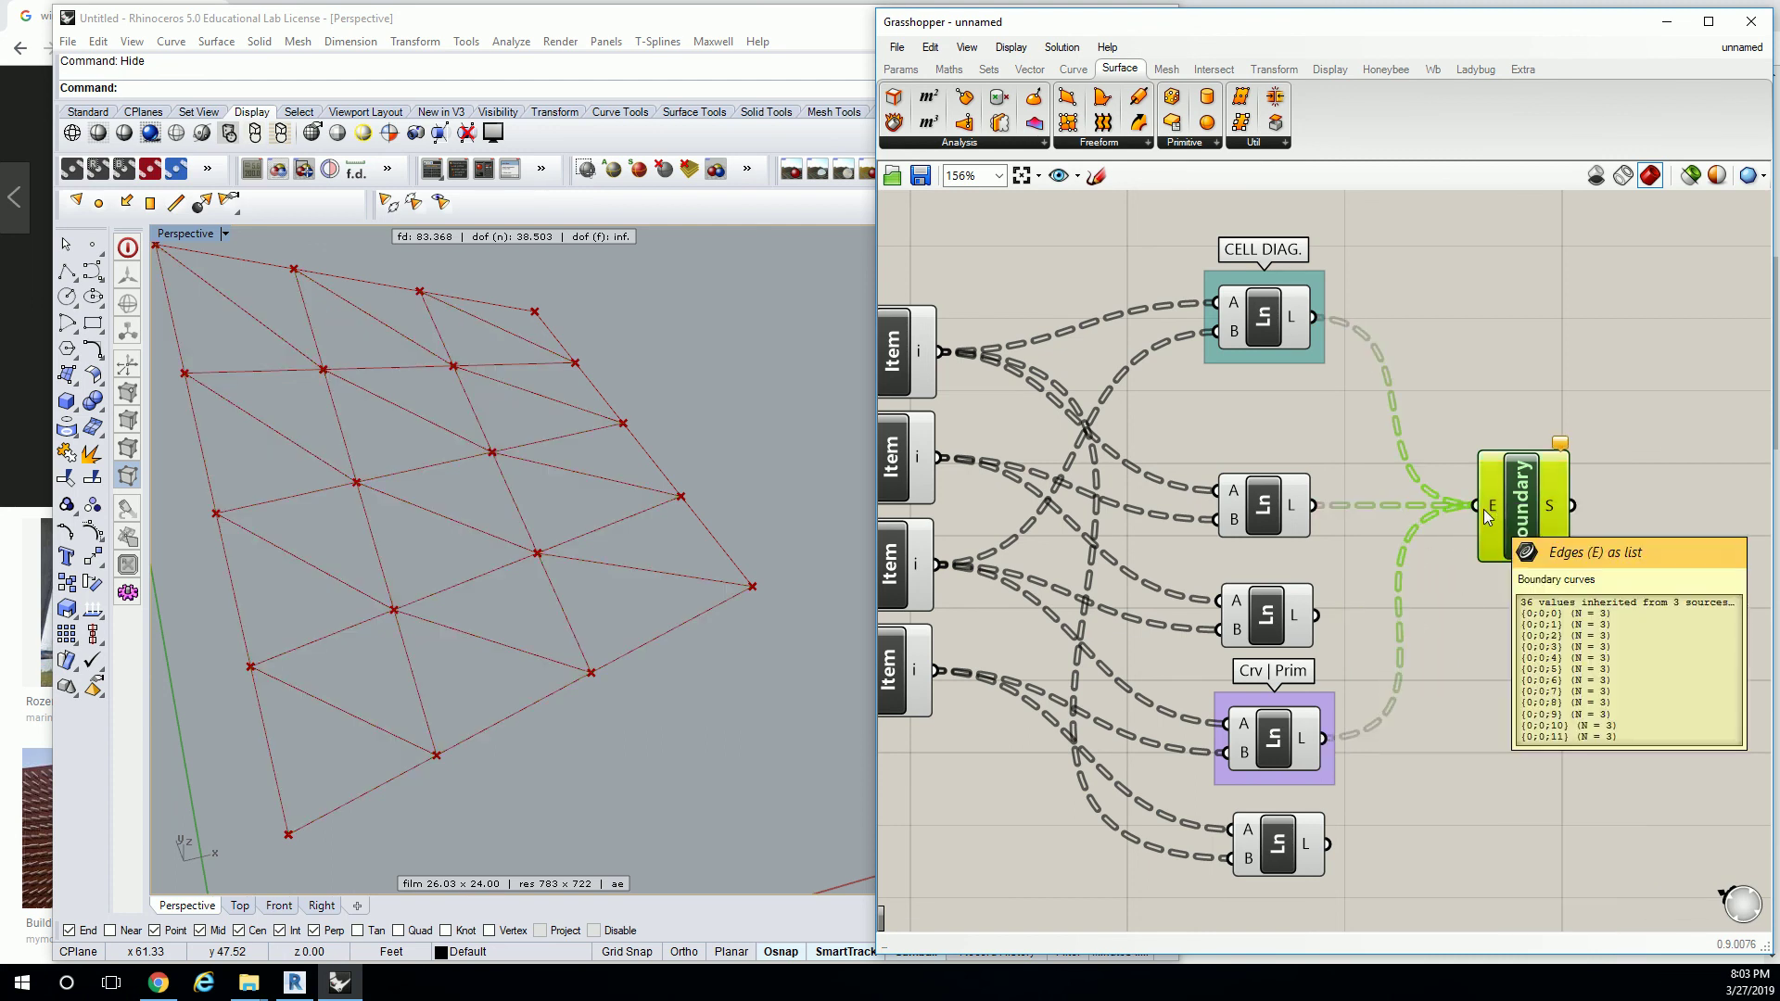
left_click_drag(1324, 738, 1476, 505, "ctrl")
left_click_drag(1328, 843, 1480, 514, "shift")
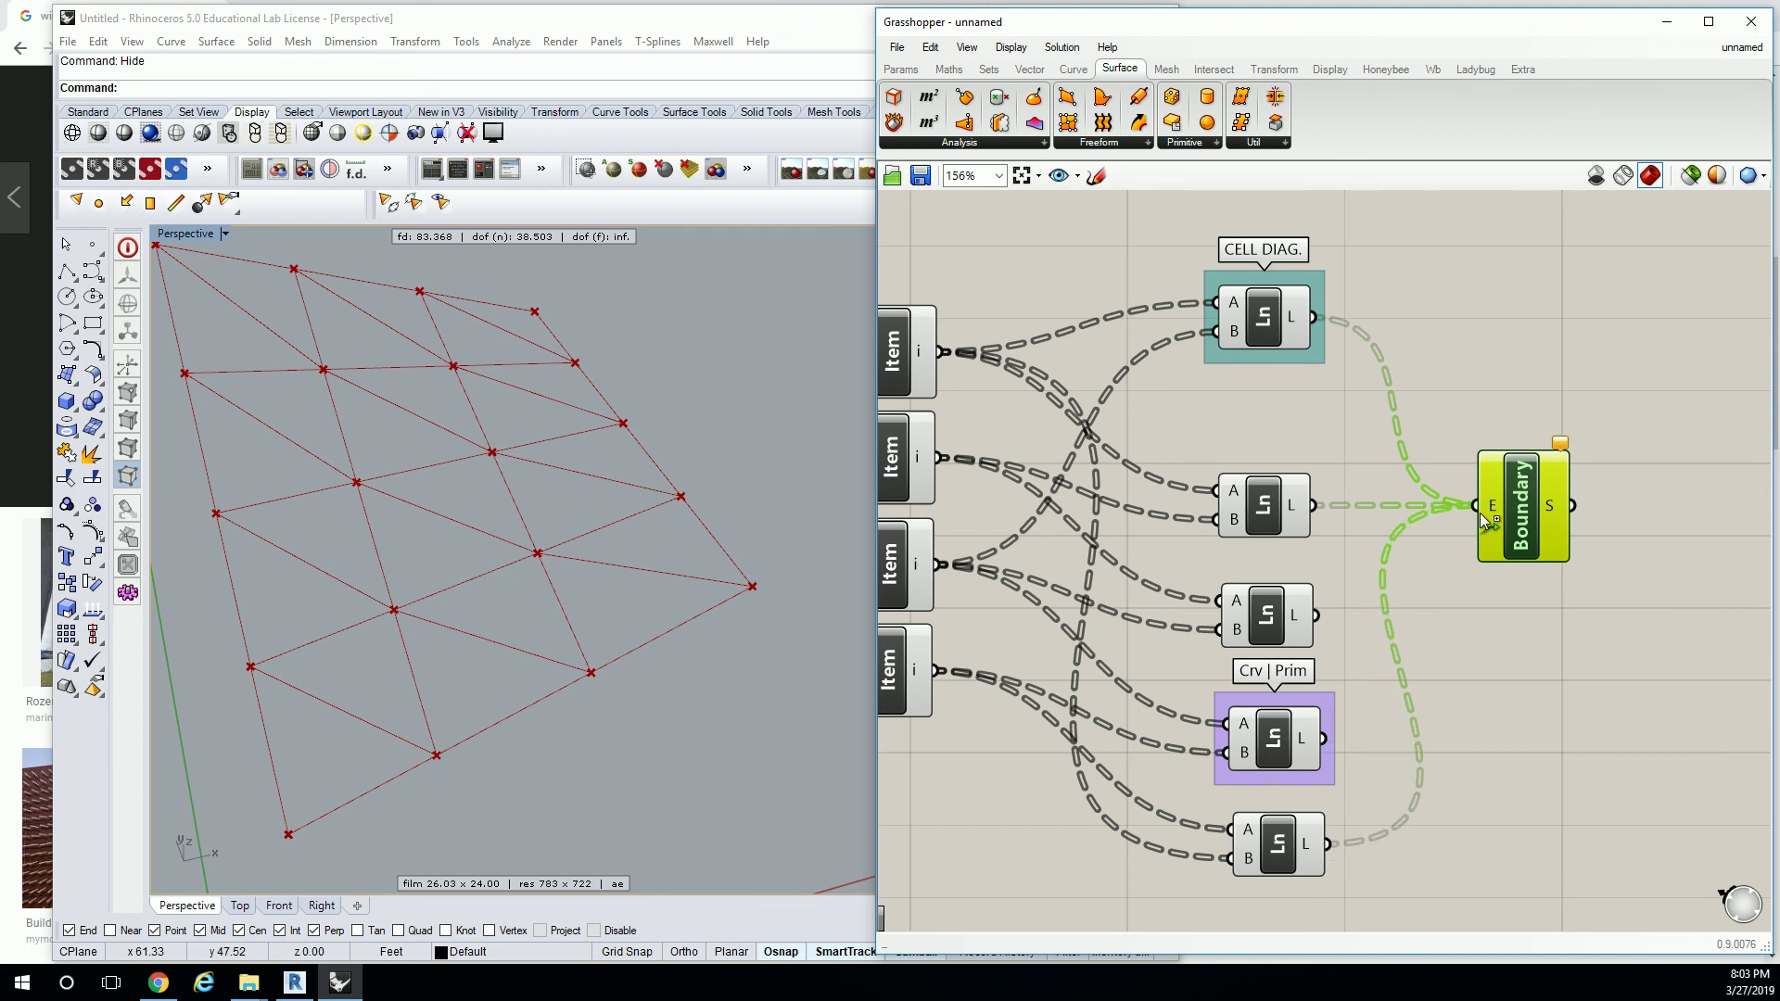
key("ctrl+z")
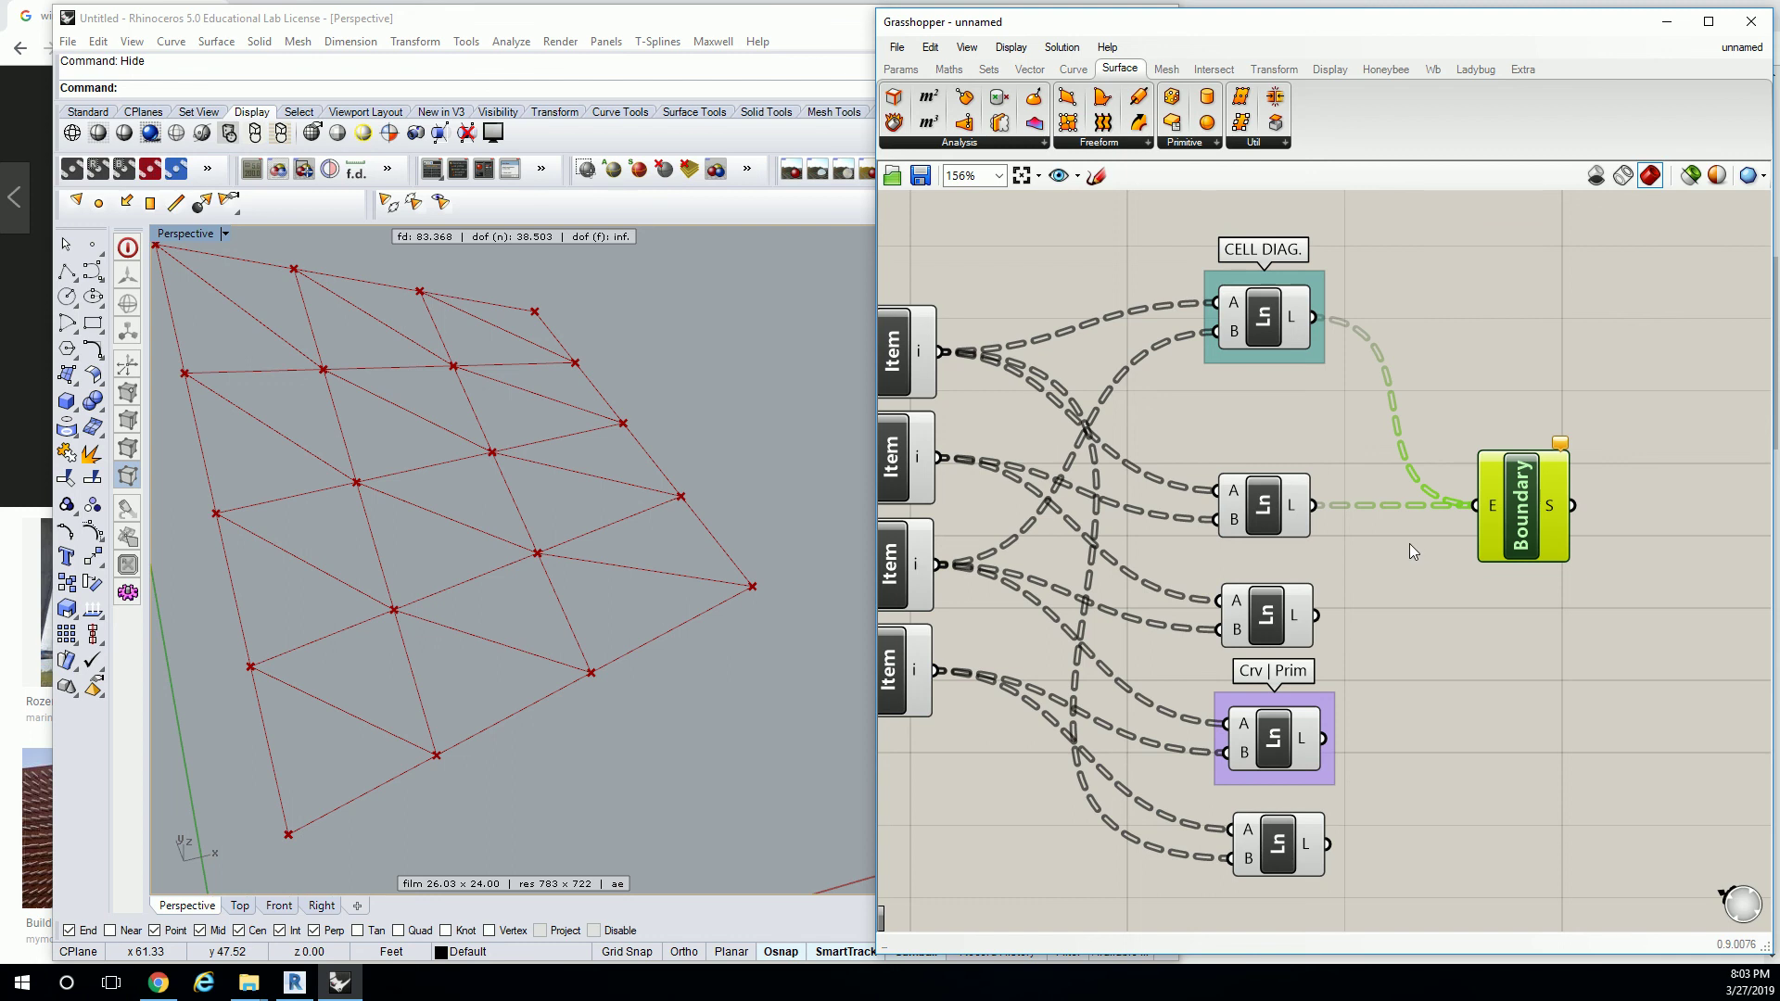
left_click(1369, 631)
left_click(1298, 325)
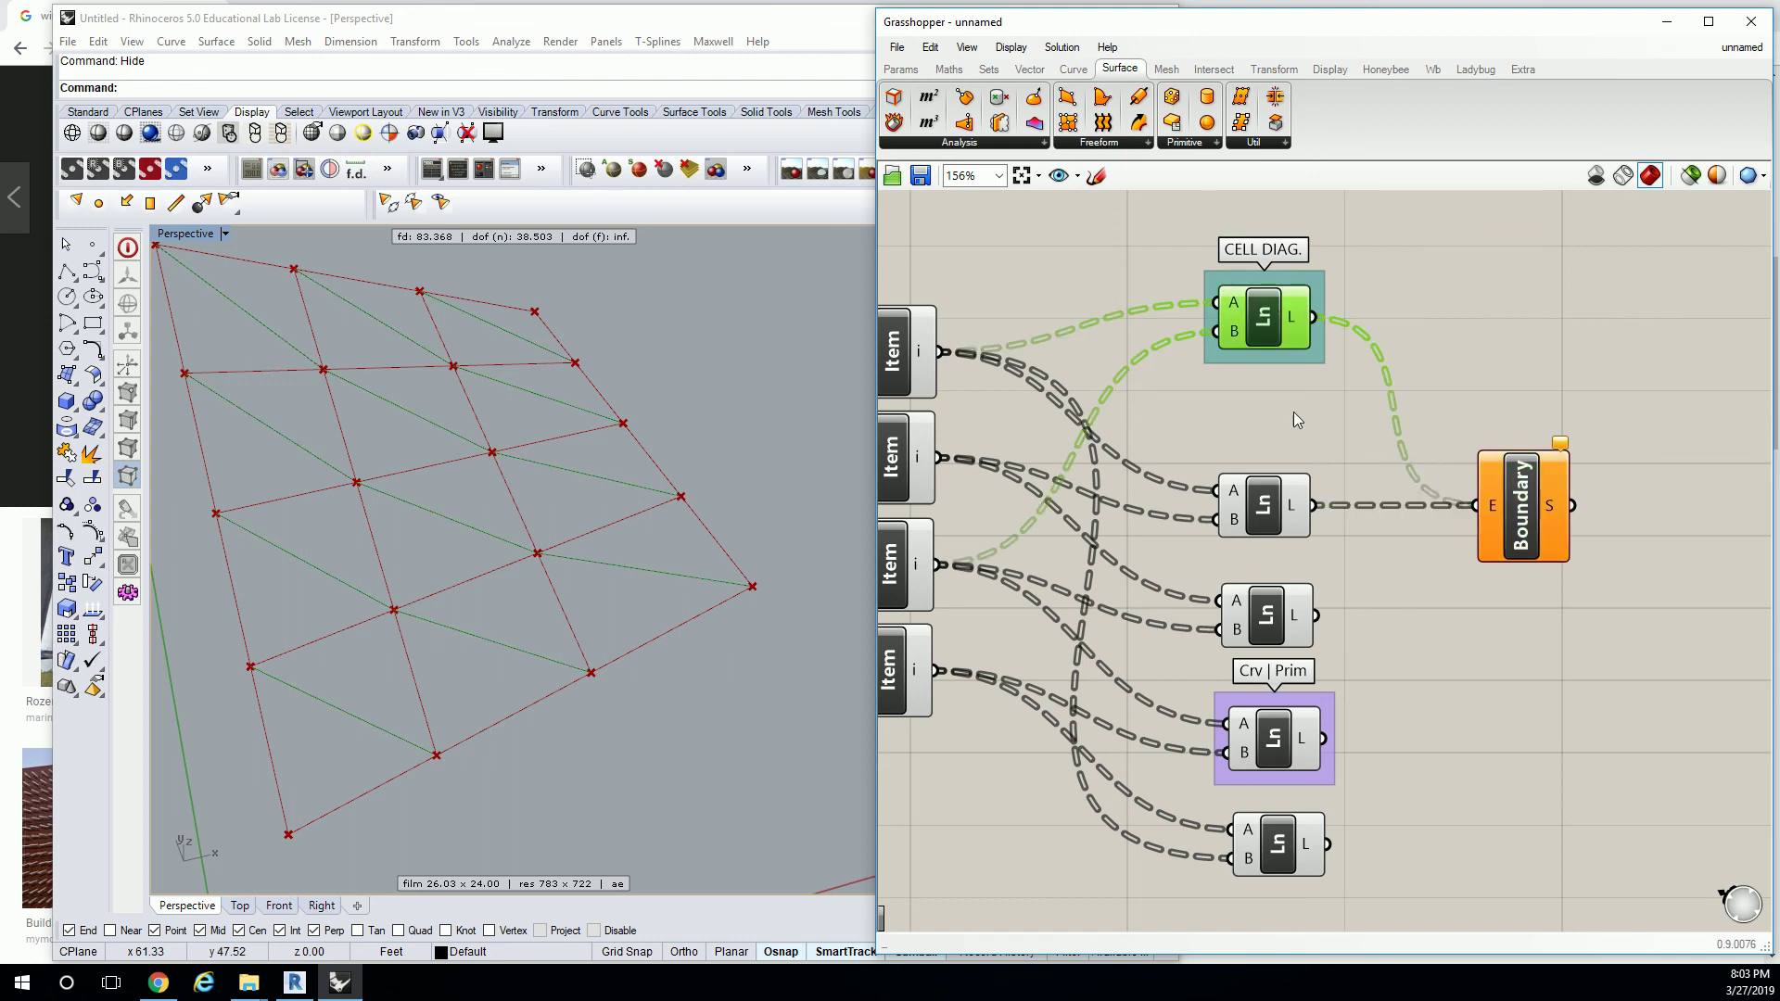
left_click(1272, 516)
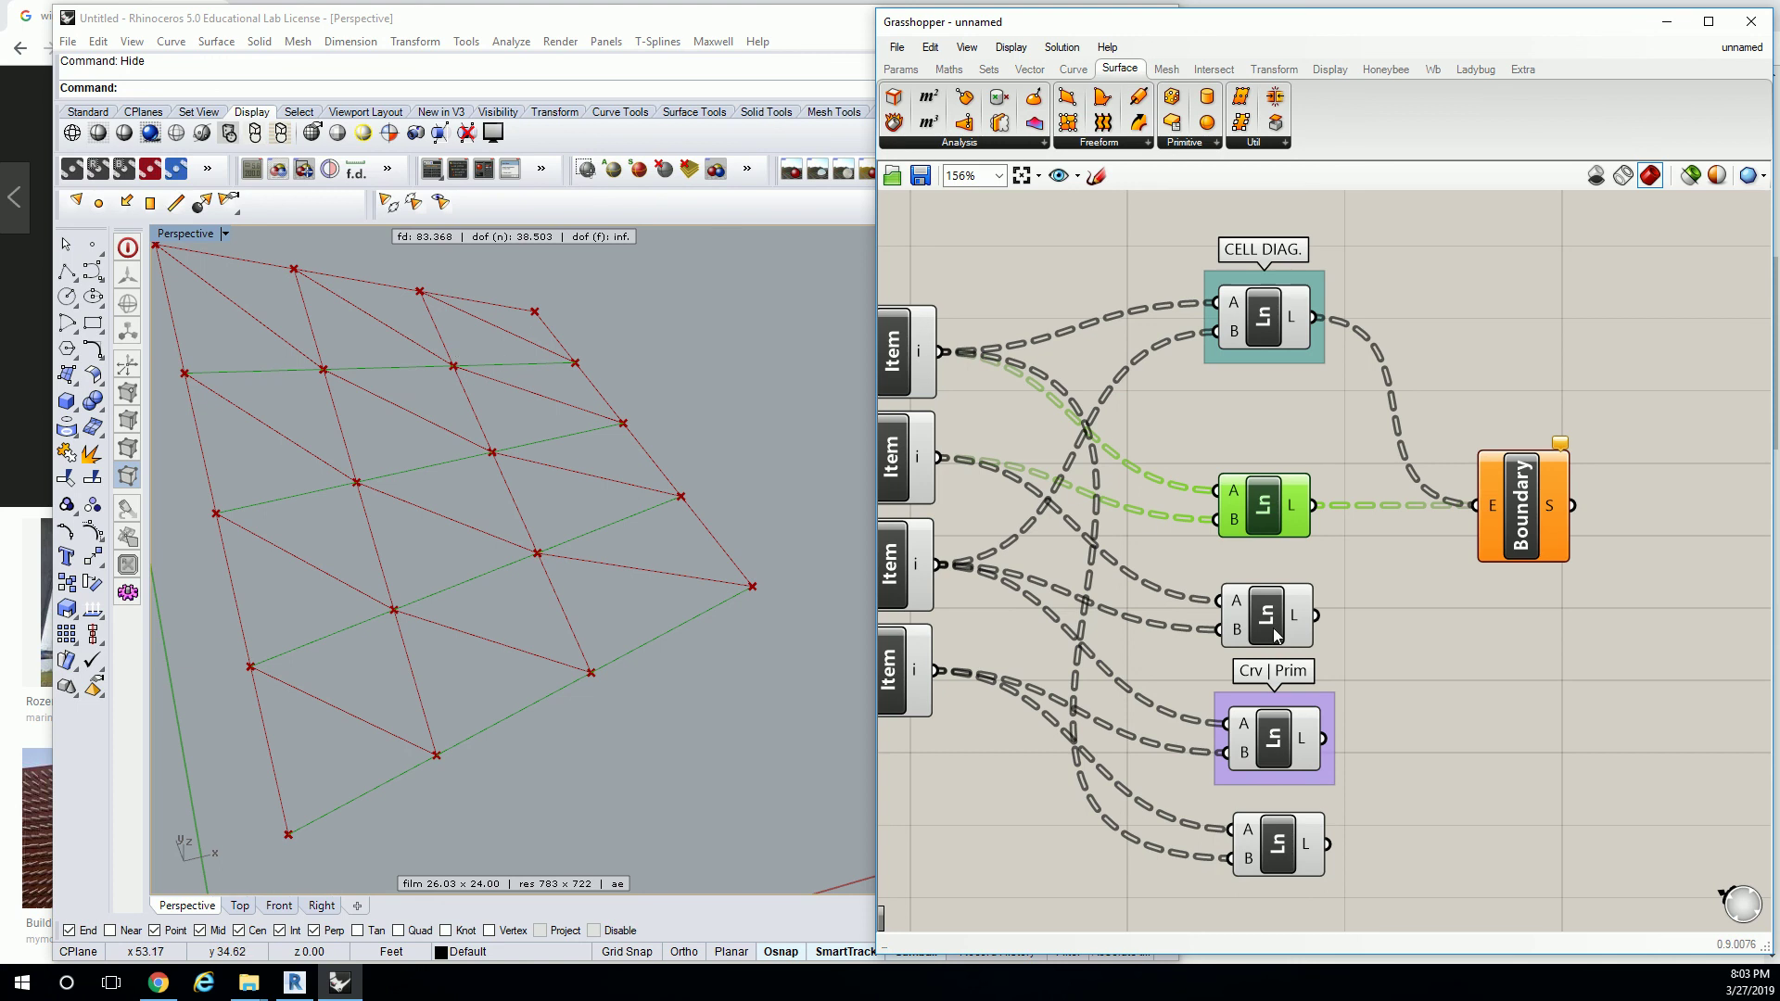
left_click_drag(1321, 624, 1433, 516)
left_click_drag(1316, 615, 1475, 505)
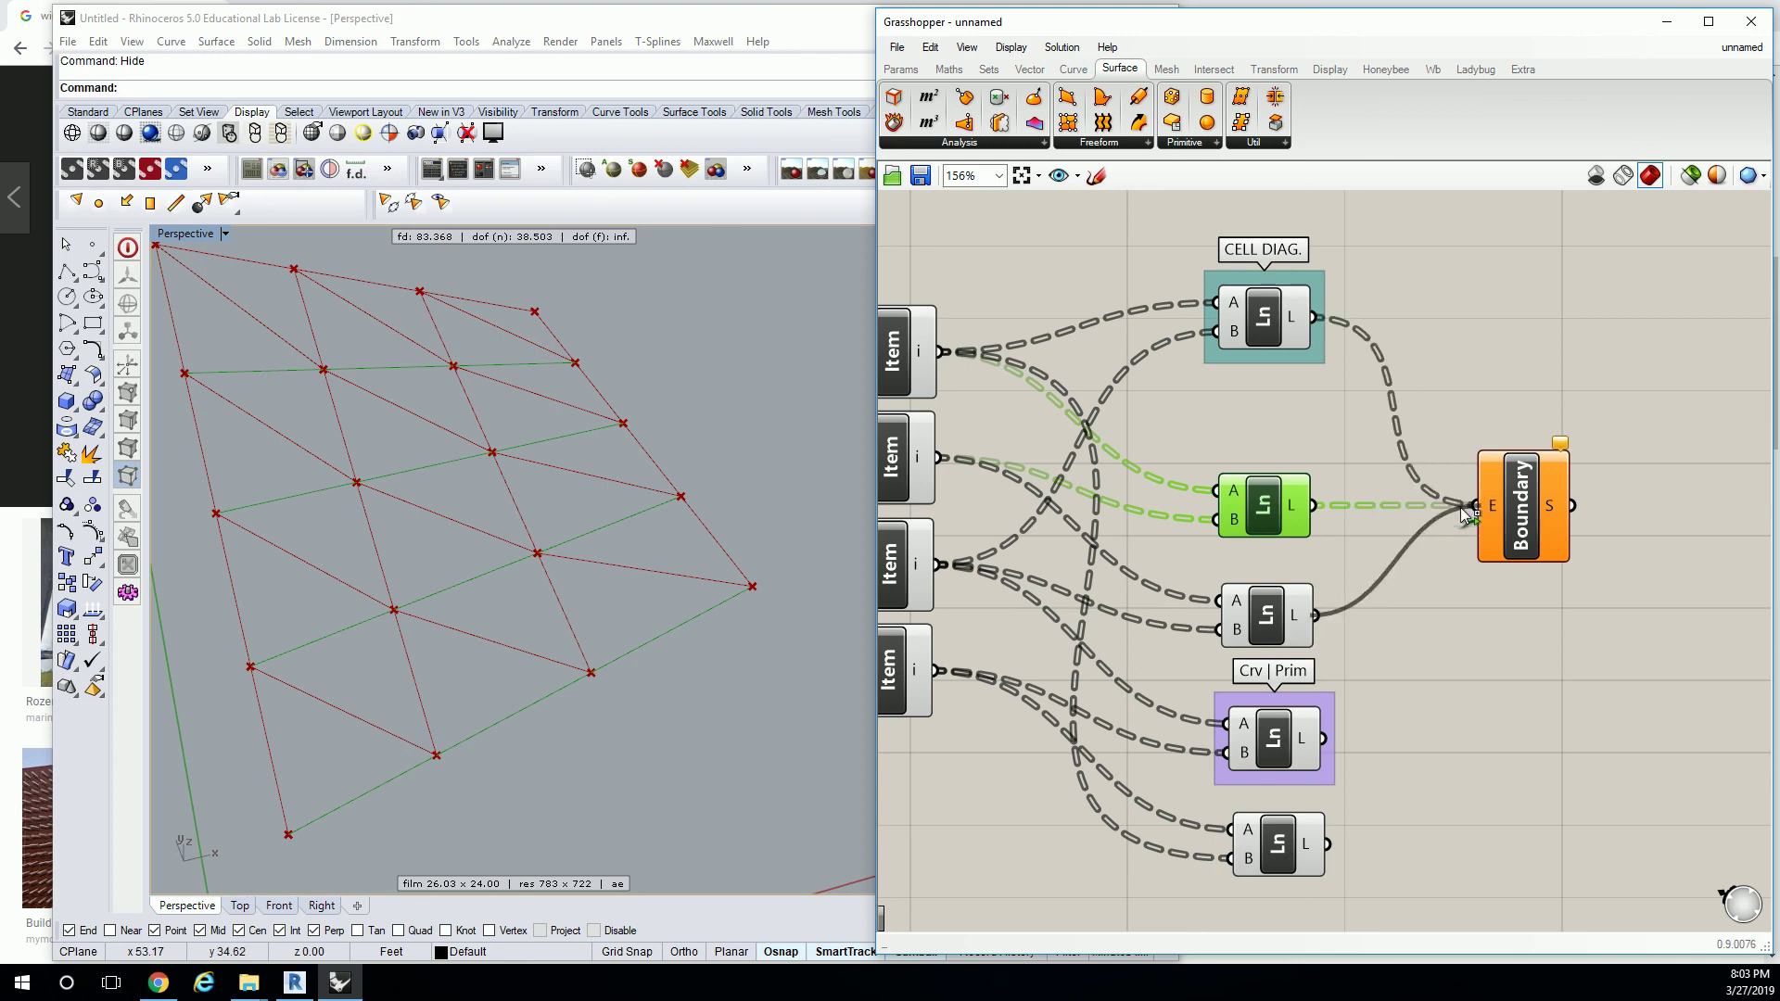
left_click(1461, 456)
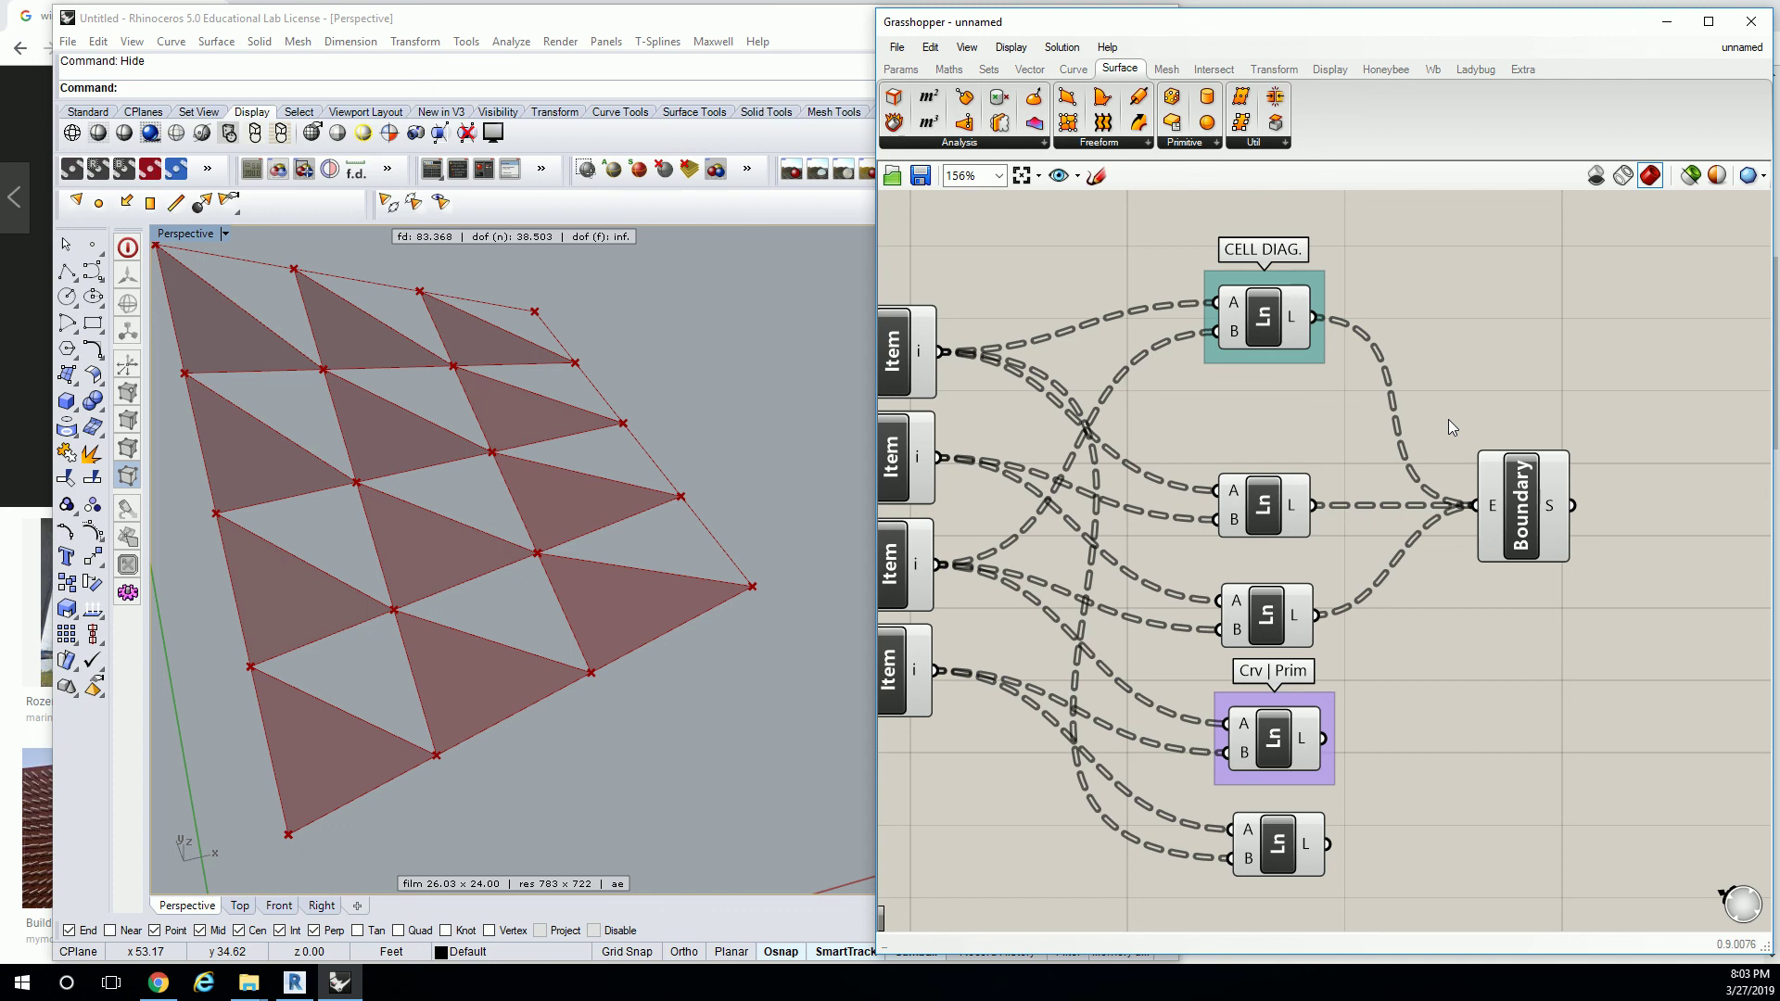
Replace Boundary's second and third Line inputs with the Crv | Prim and bottom Line outputs.
right_click(1496, 507)
left_click(1443, 655)
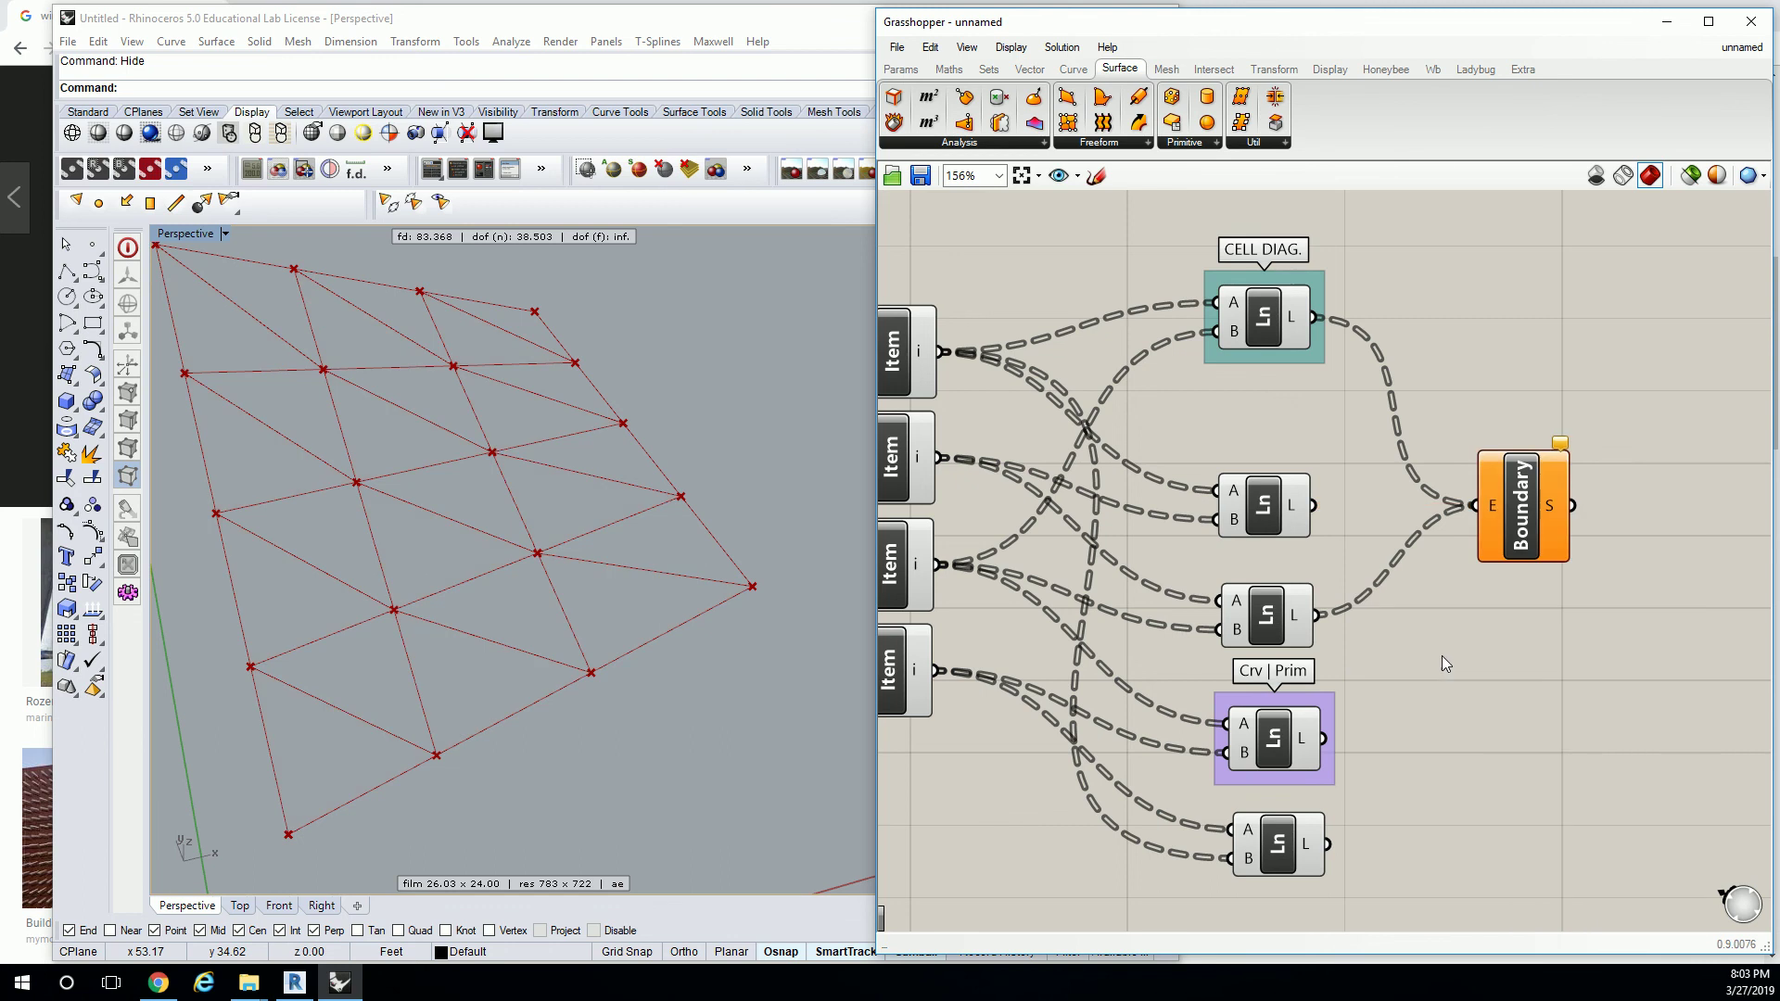
right_click(1489, 505)
mouse_move(1548, 589)
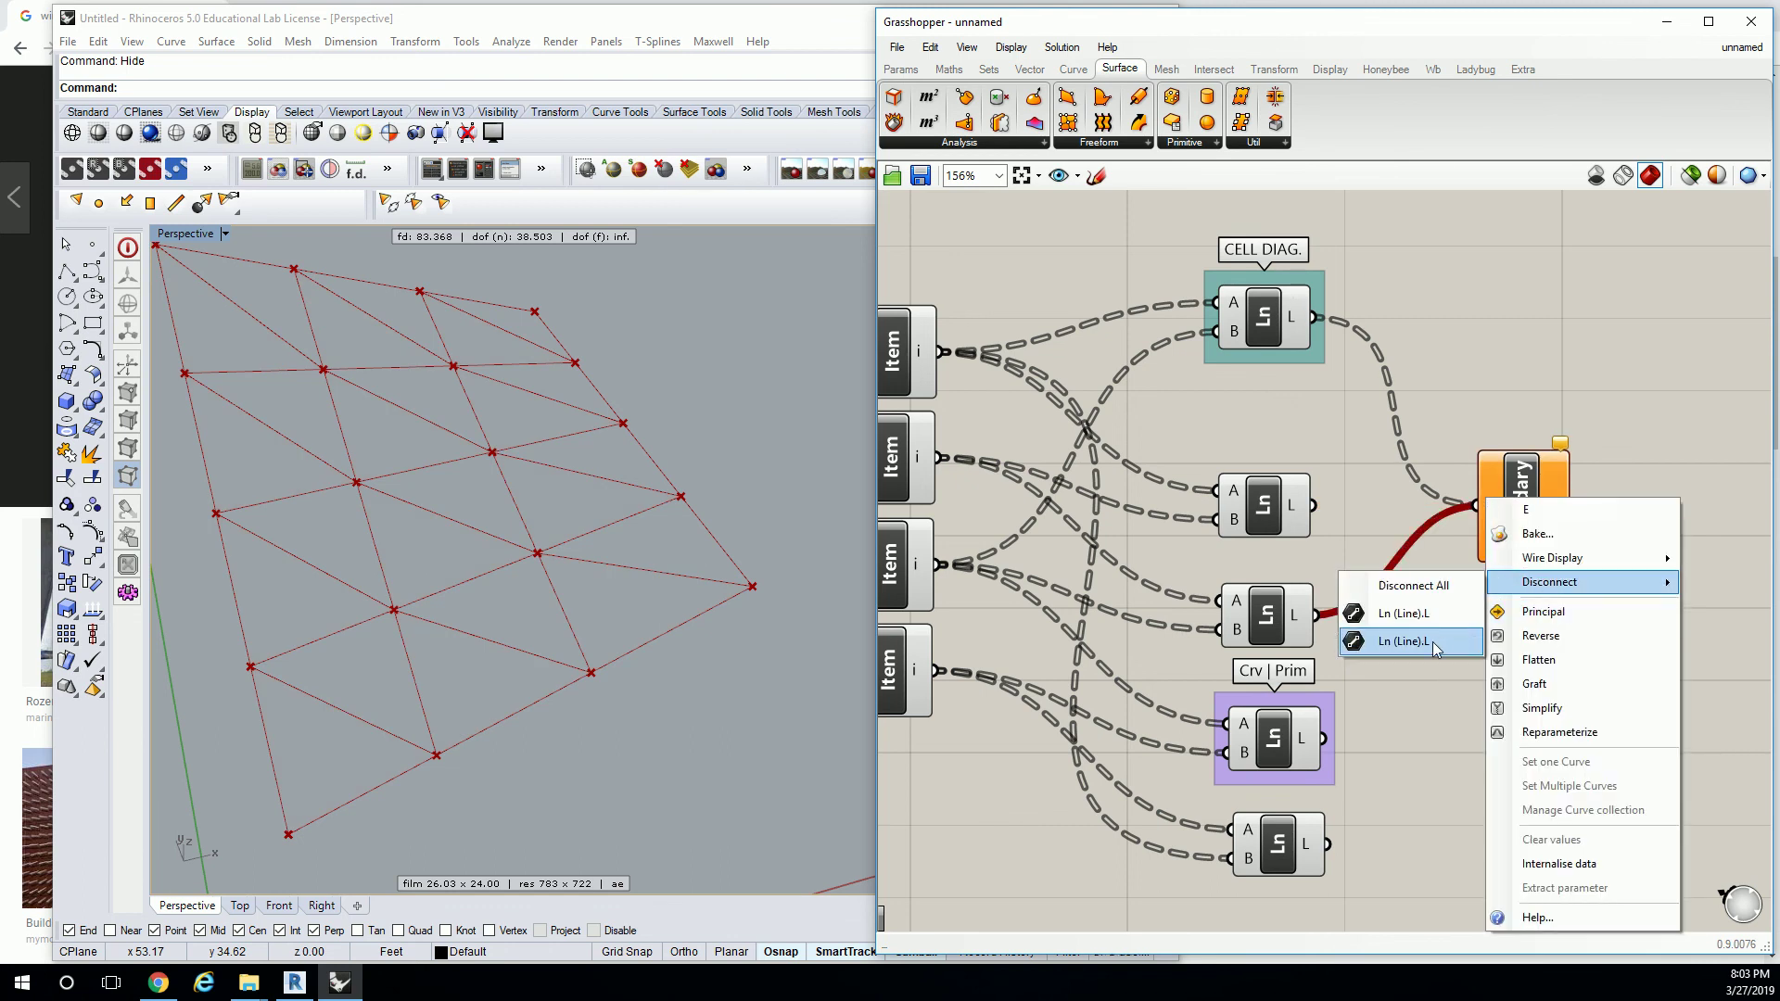
left_click(1432, 641)
left_click_drag(1332, 743, 1474, 505, "shift")
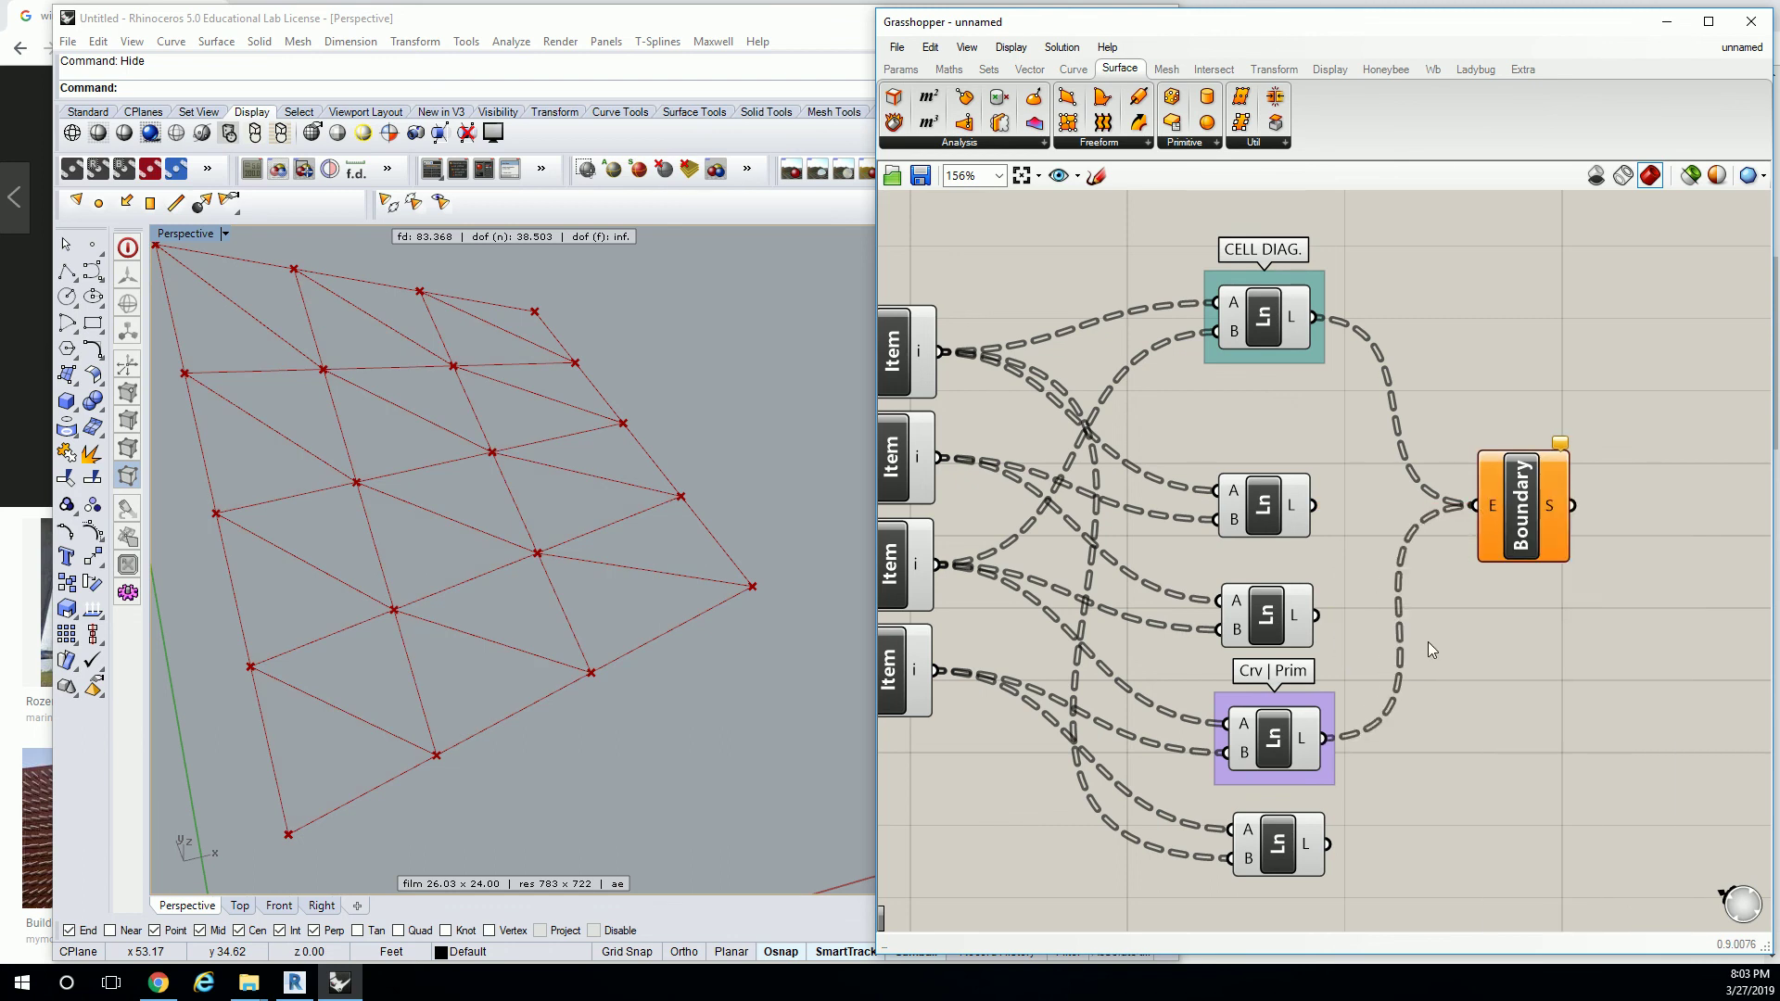
left_click_drag(1331, 845, 1477, 506, "shift")
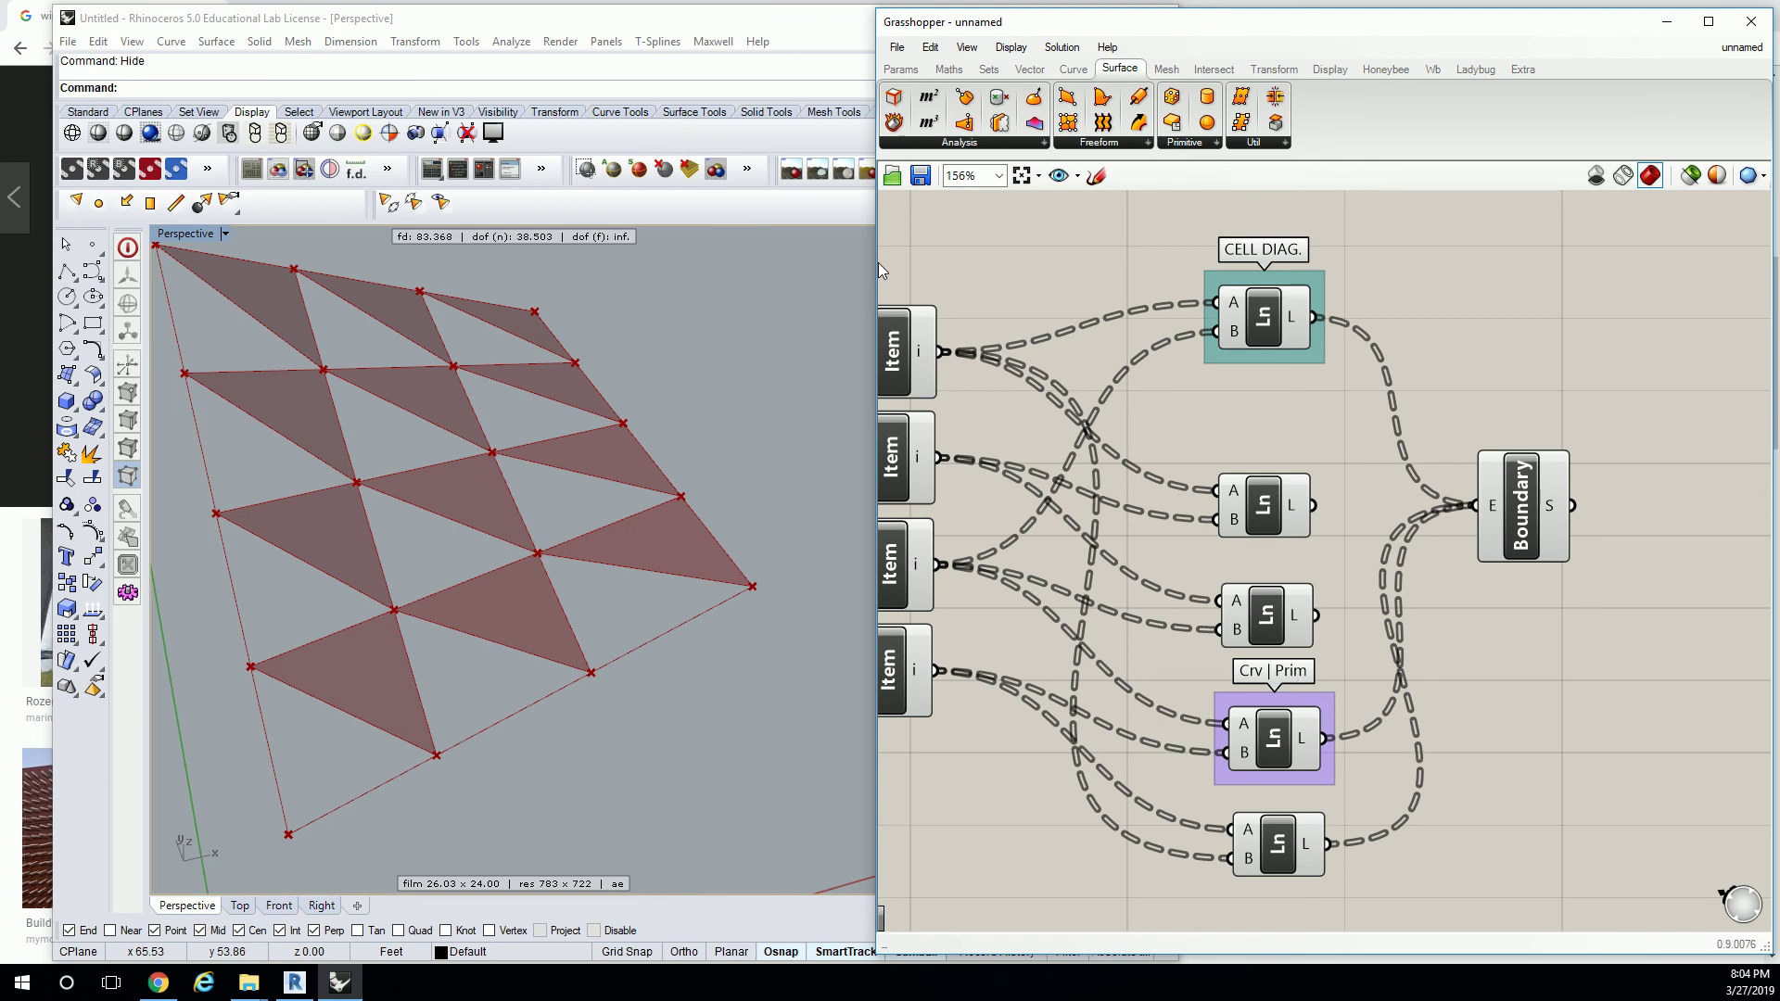
Enlarge the Grasshopper window and zoom and pan until every component through Boundary is visible.
left_click_drag(877, 263, 794, 291)
right_click_drag(783, 301, 622, 445, "shift")
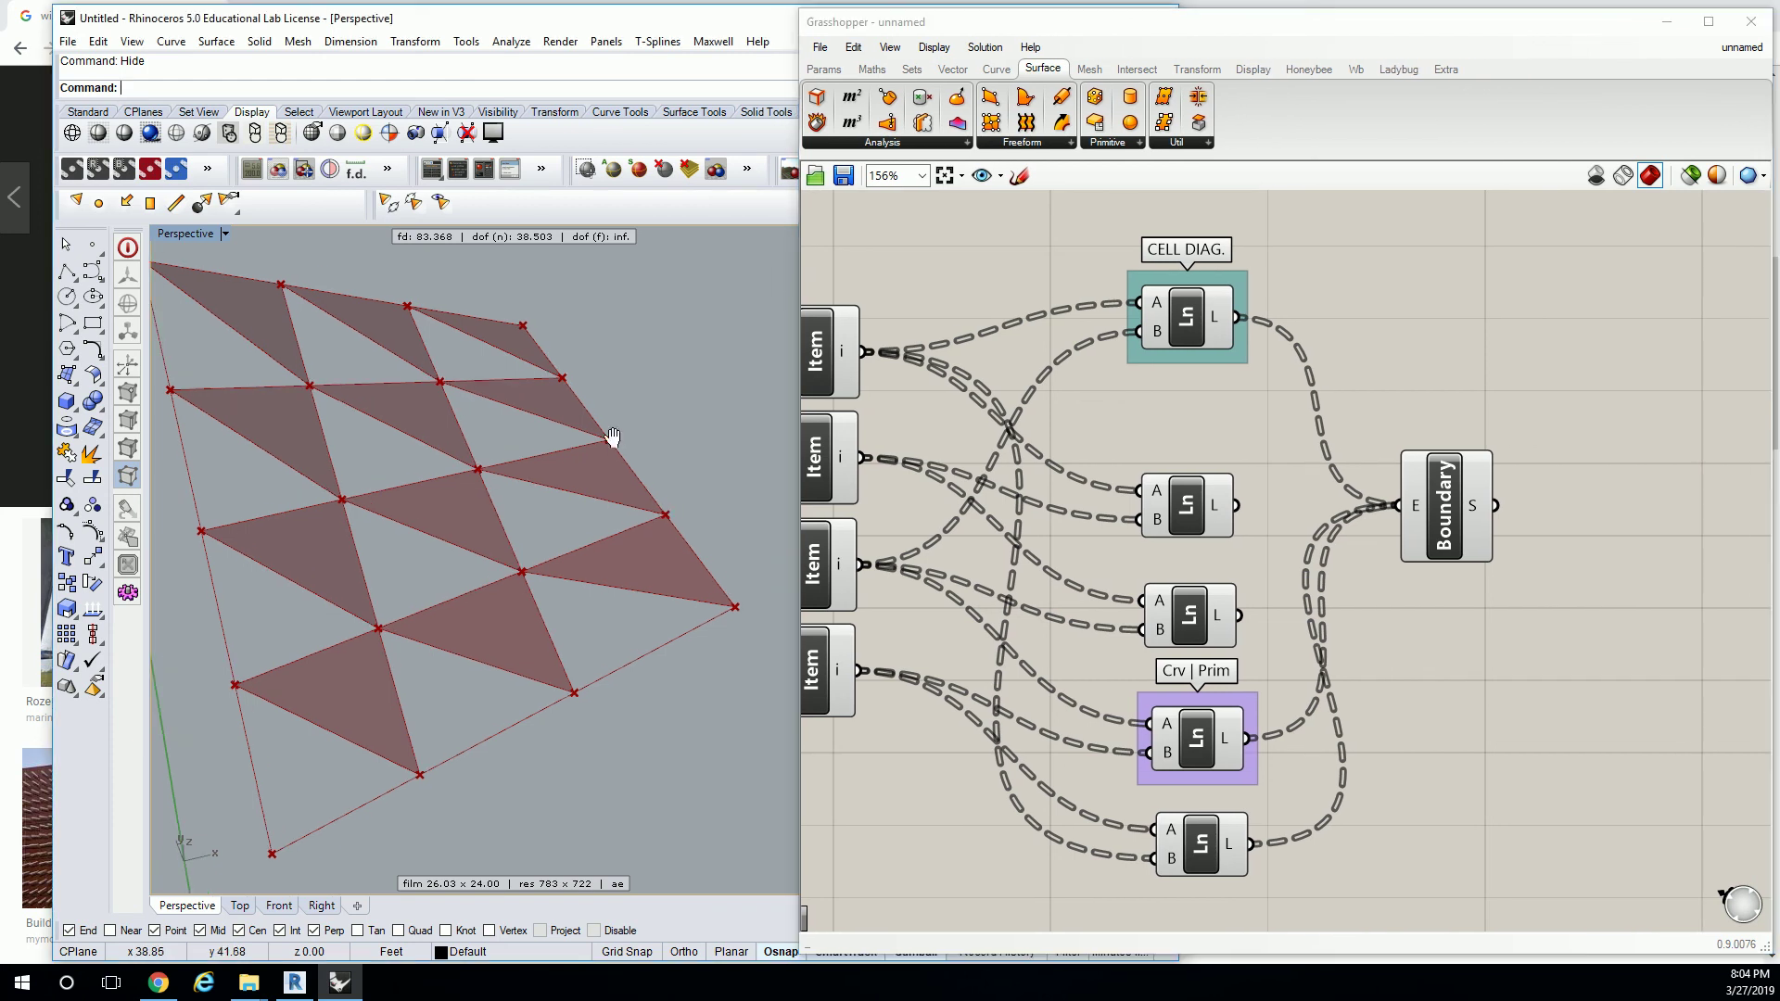
right_click_drag(1432, 359, 1502, 385)
scroll(1501, 380, "down", 3)
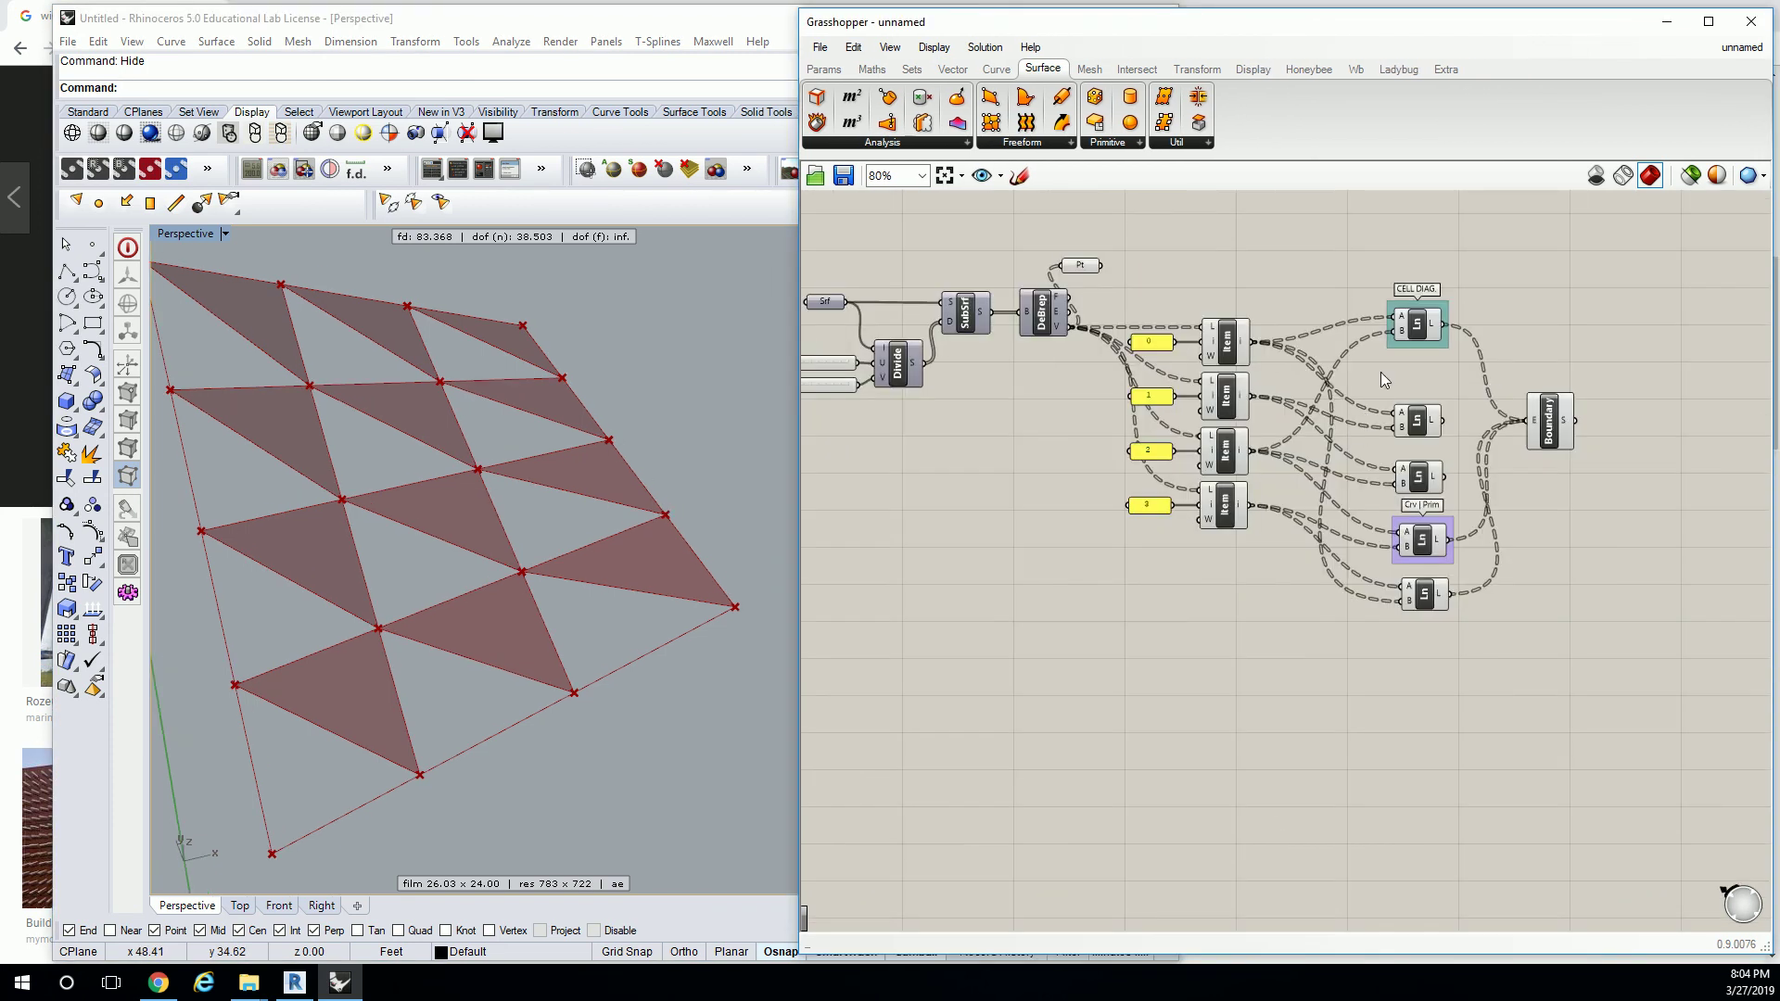
right_click_drag(1382, 370, 1532, 363)
scroll(1483, 420, "up", 1)
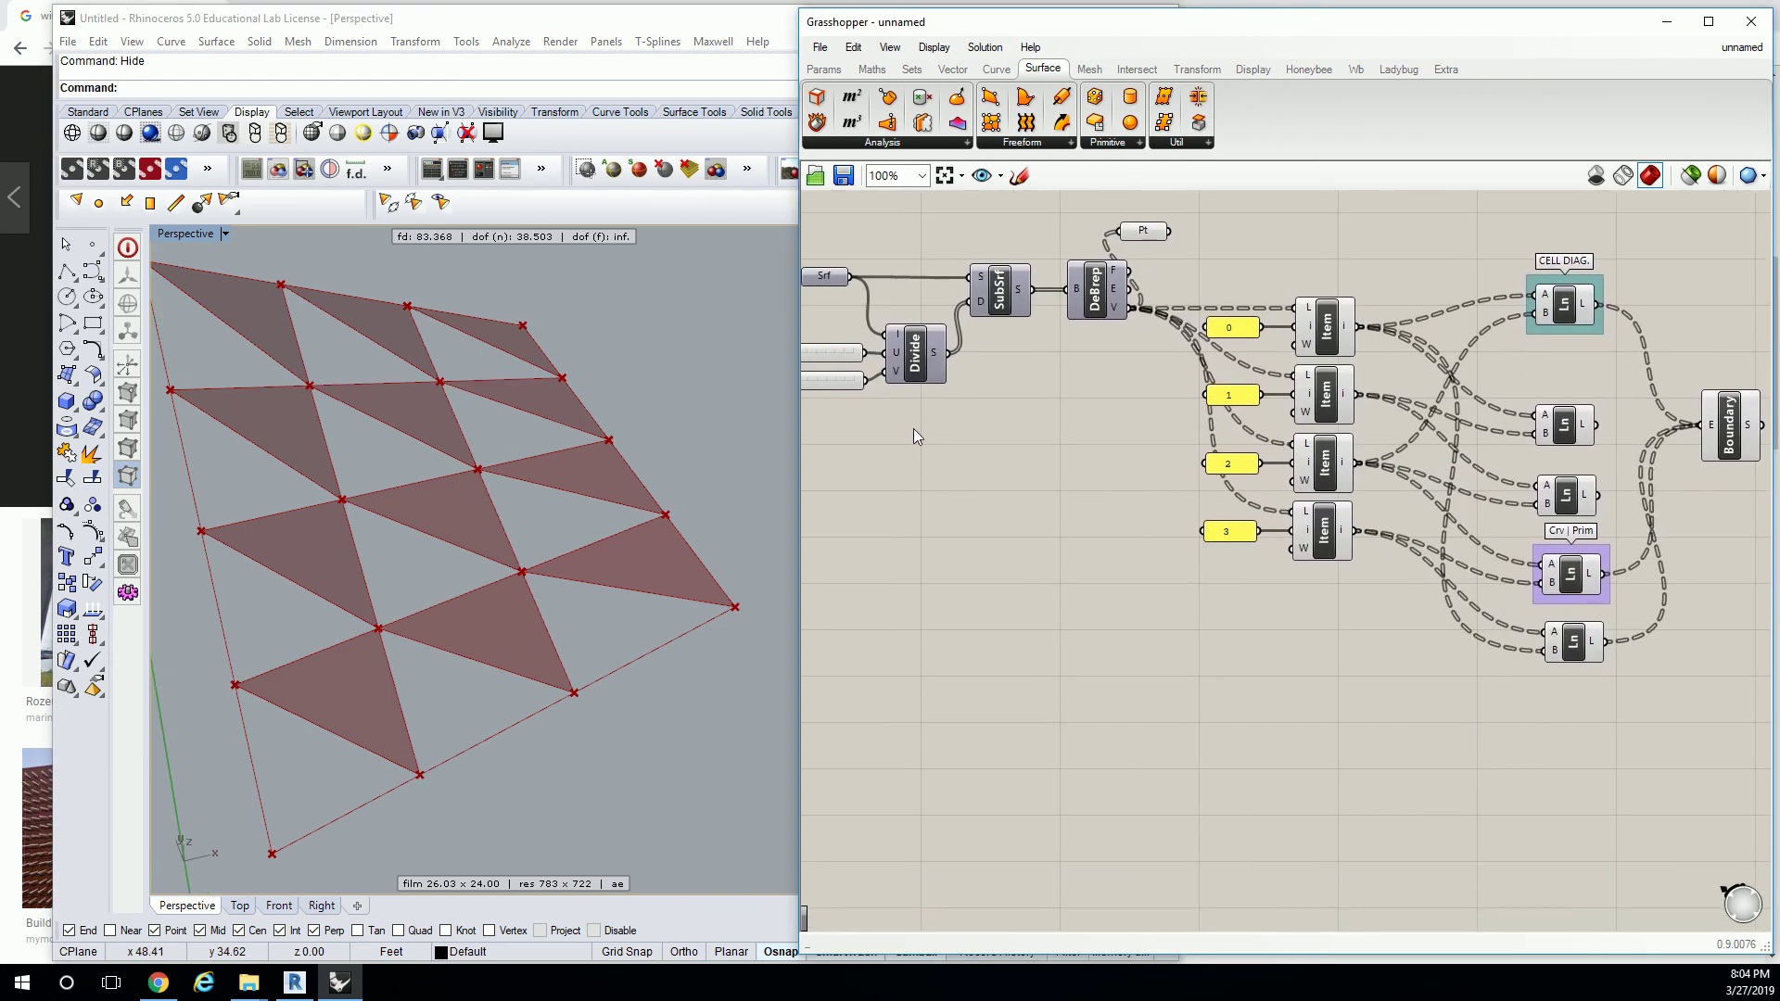